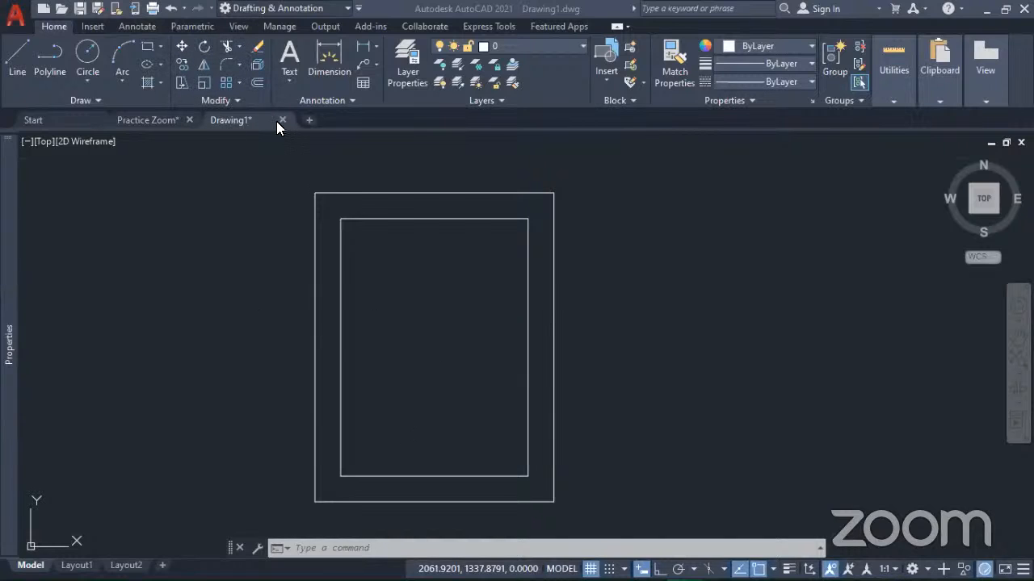
Step: Select both the inner and outer rectangles with a crossing window over their right edges
scroll(491, 279, down, 4)
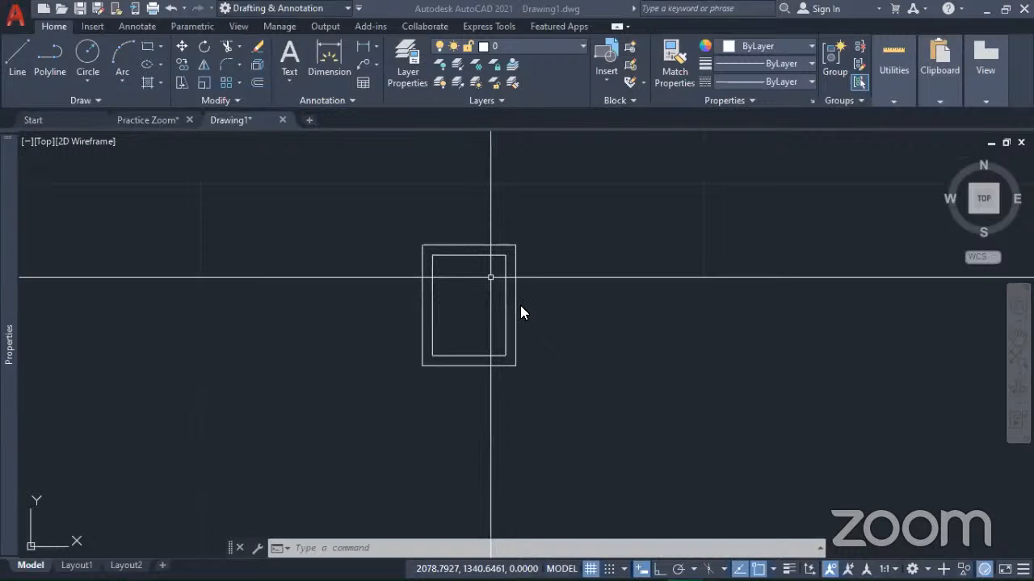
scroll(529, 317, up, 4)
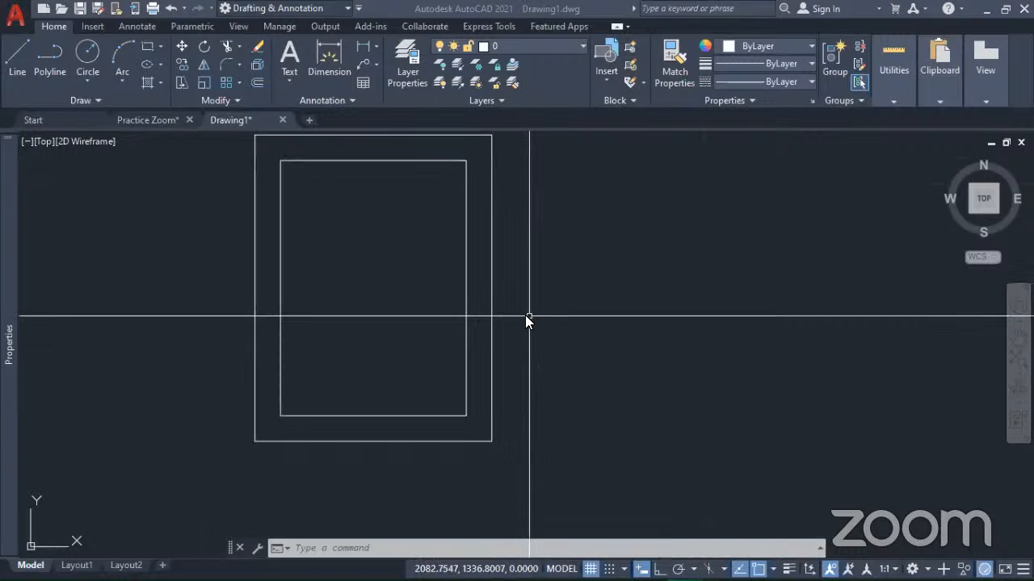
middle_drag(426, 326, 492, 380)
scroll(496, 338, down, 2)
middle_drag(537, 298, 321, 339)
mouse_move(278, 370)
middle_down()
mouse_move(402, 348)
mouse_move(364, 353)
middle_up()
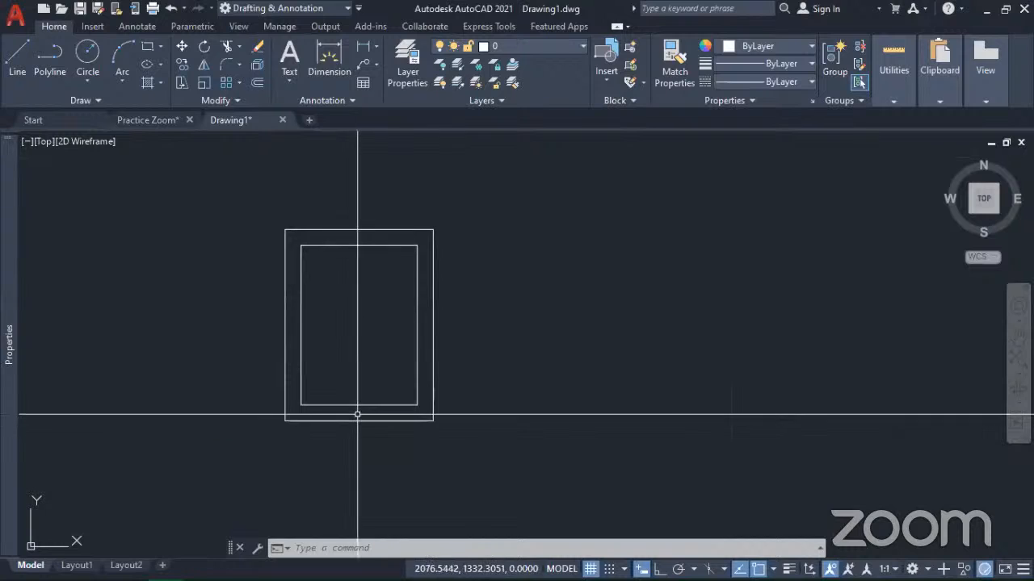
click(471, 353)
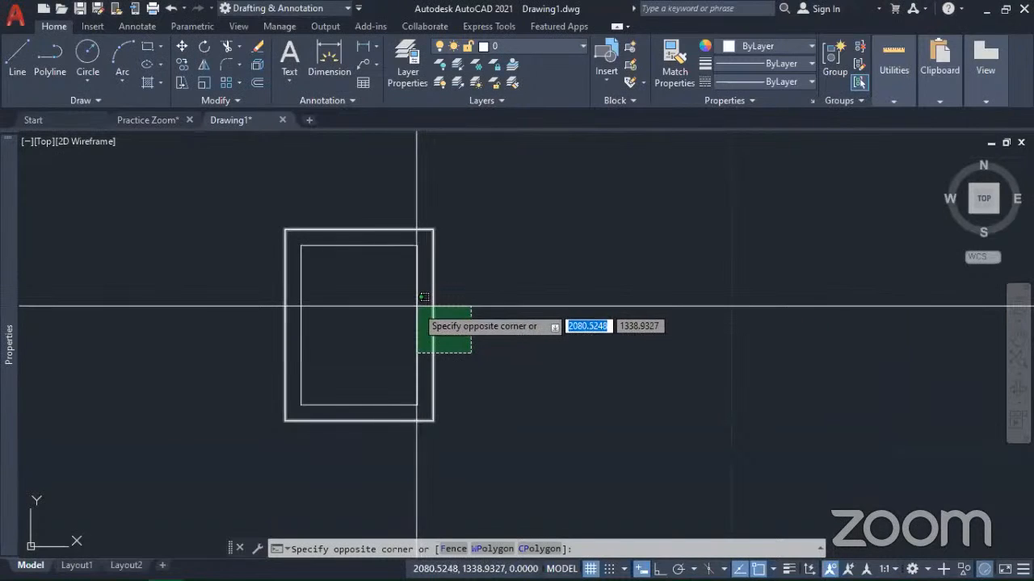
click(417, 307)
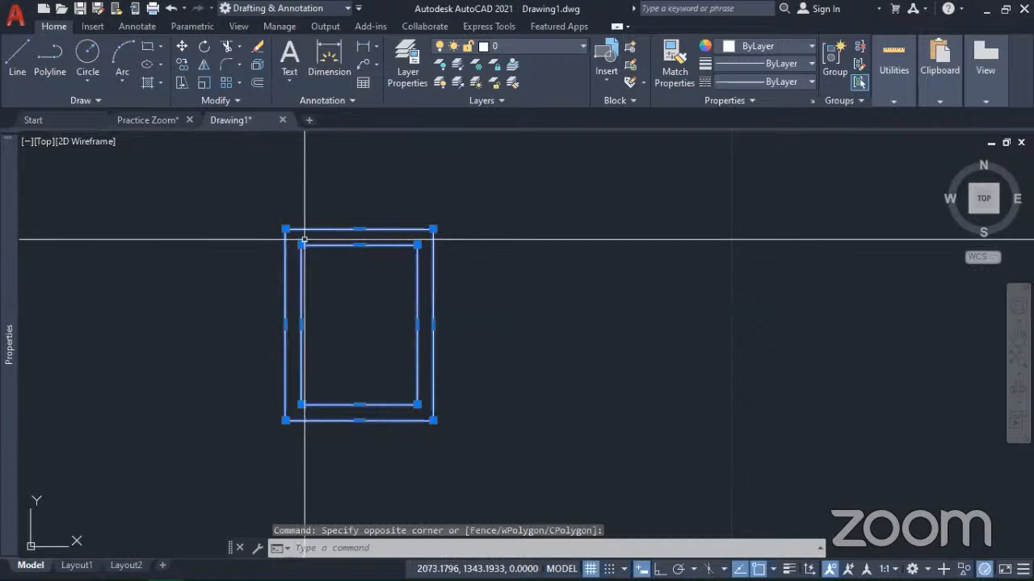
Step: Examine the corner and edge-midpoint grips of the two selected rectangles
scroll(301, 244, up, 2)
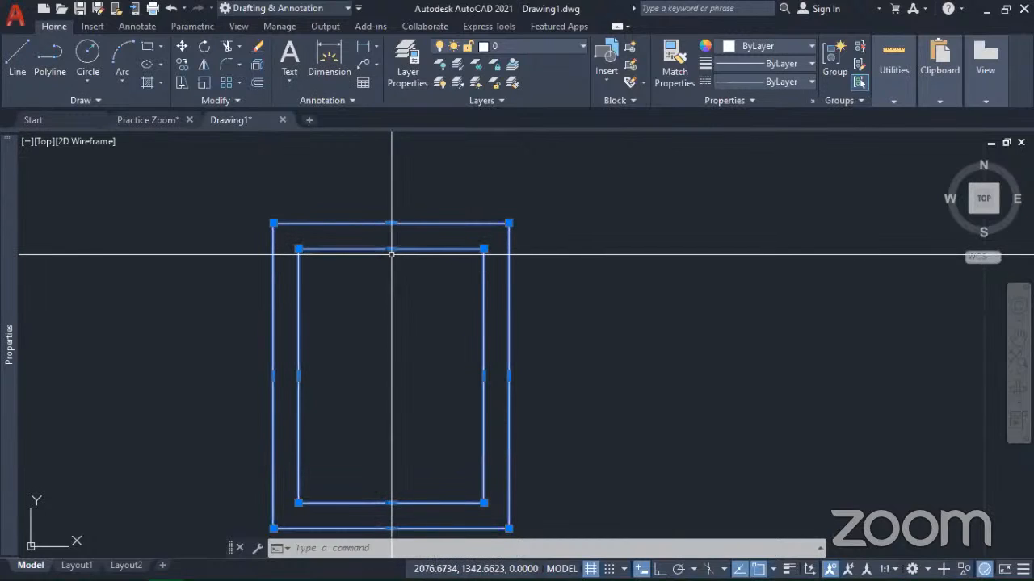
middle_drag(409, 339, 607, 284)
scroll(616, 376, down, 3)
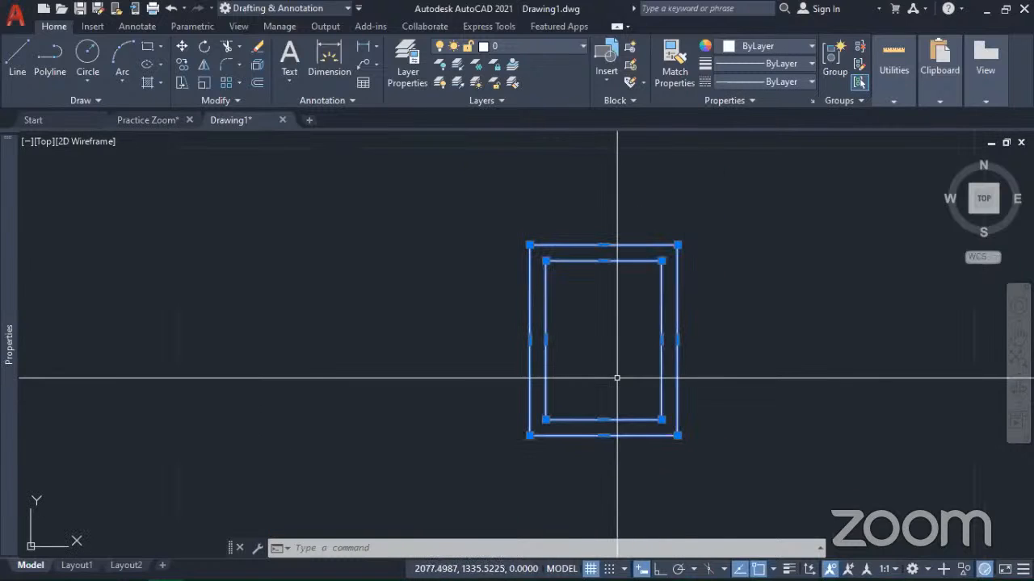
middle_drag(616, 378, 357, 365)
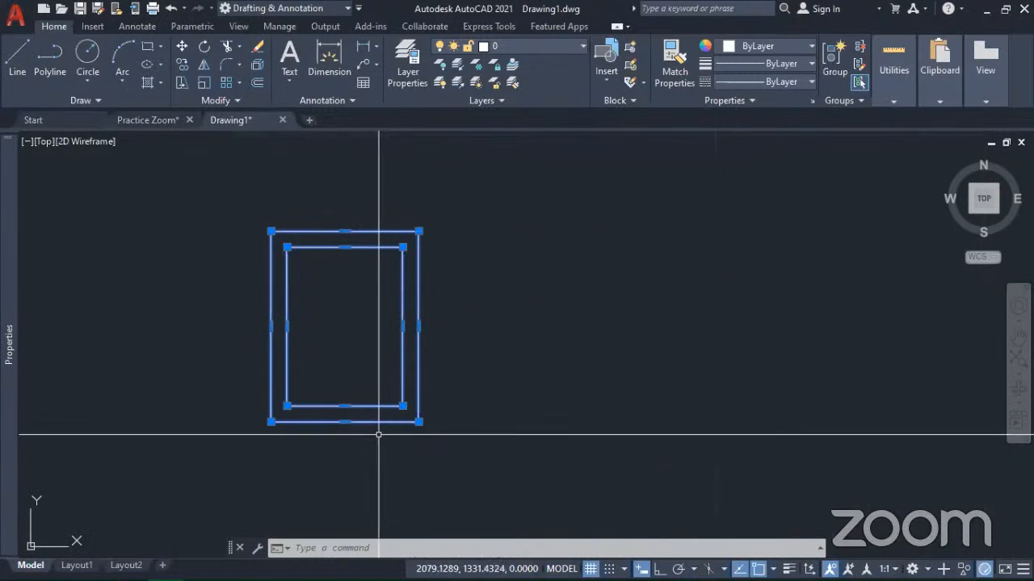
middle_drag(301, 432, 519, 427)
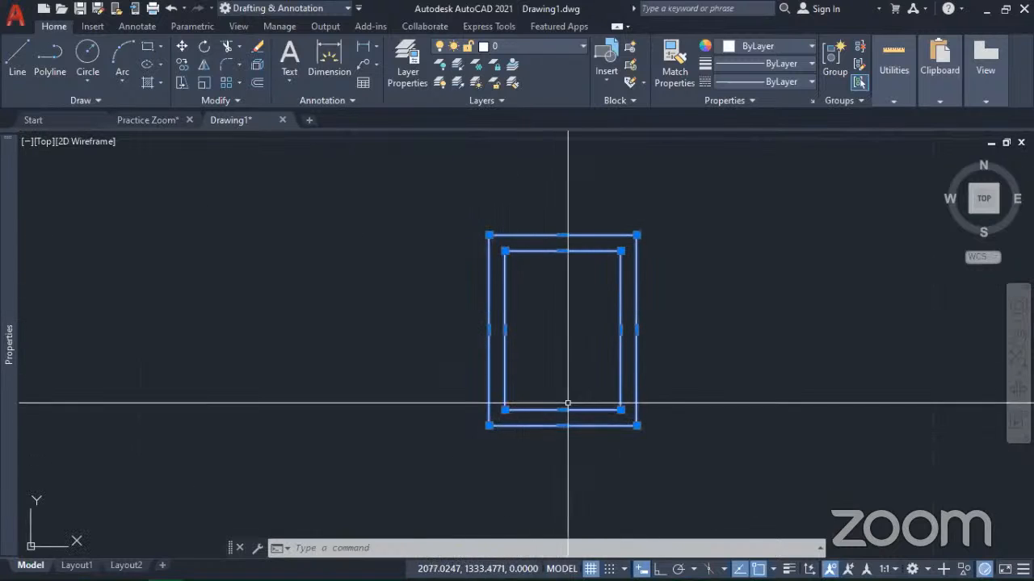
middle_drag(601, 464, 529, 468)
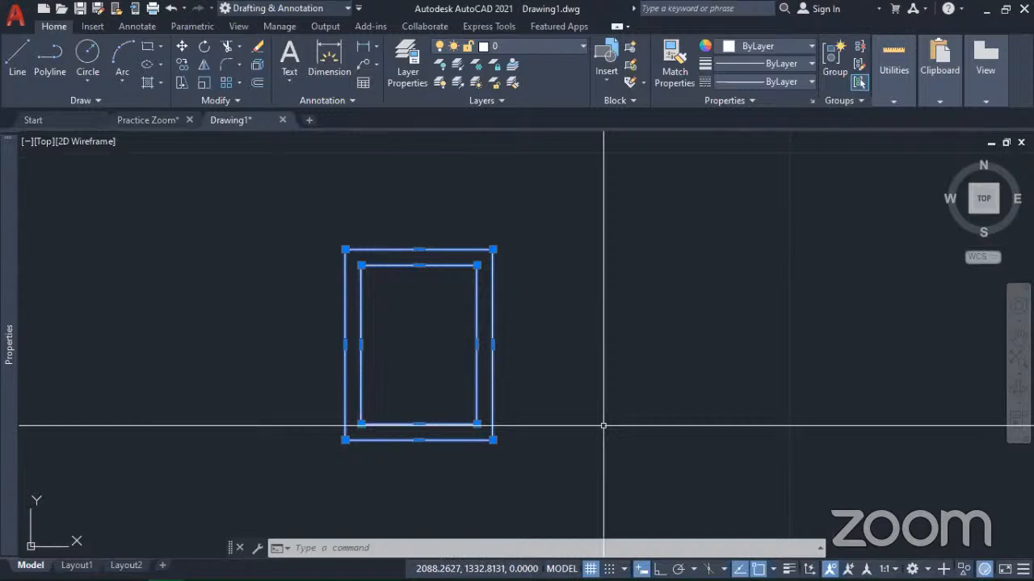
scroll(490, 443, up, 5)
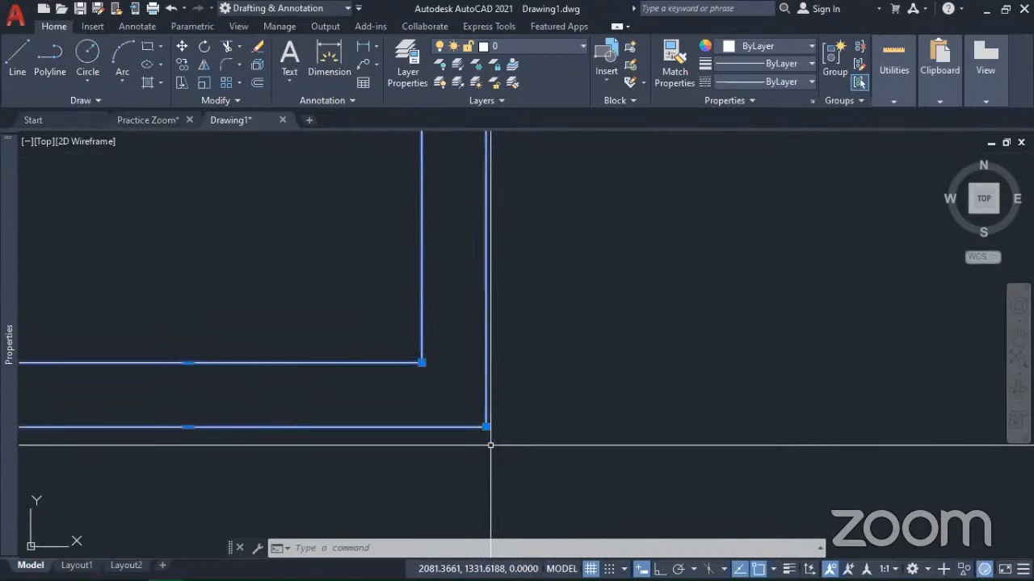
scroll(558, 452, down, 4)
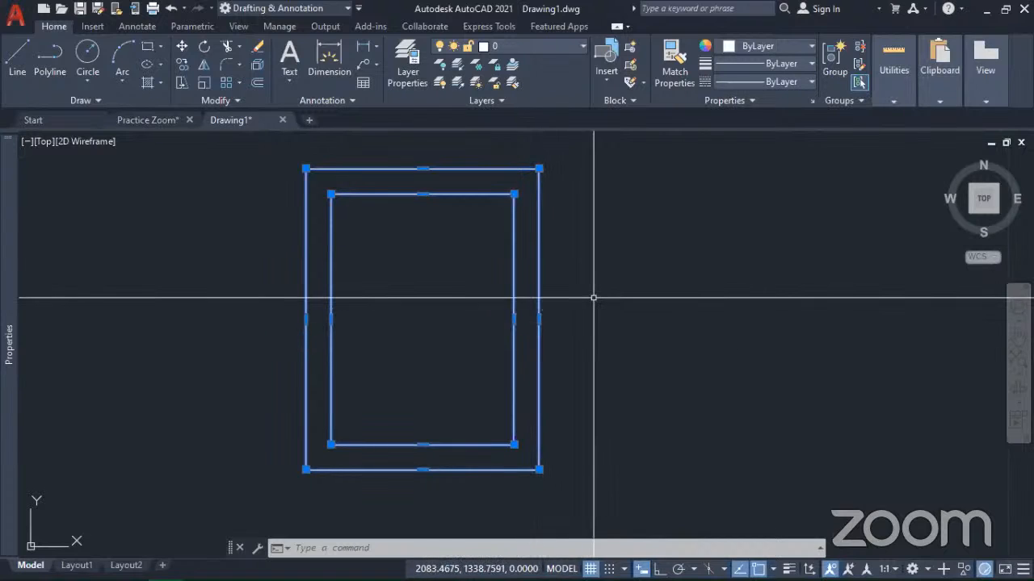
mouse_move(538, 320)
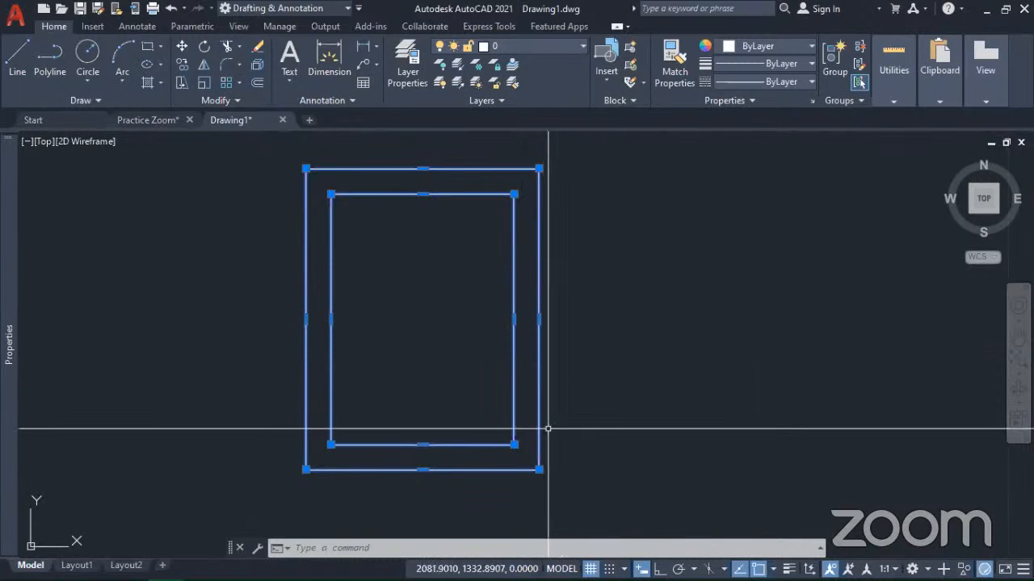
mouse_move(521, 338)
middle_down()
mouse_move(649, 373)
mouse_move(464, 266)
mouse_move(565, 299)
middle_up()
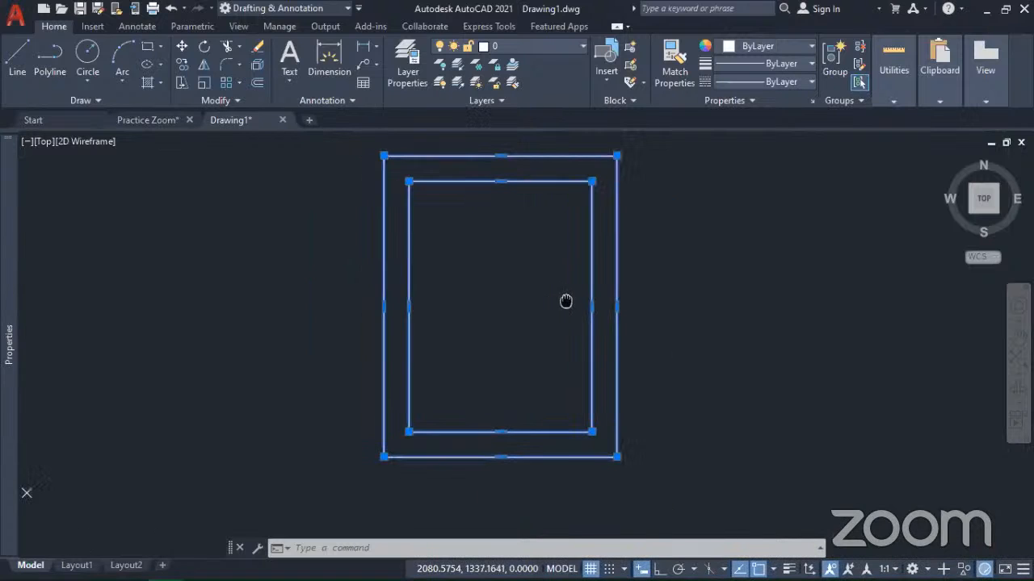
scroll(704, 431, down, 2)
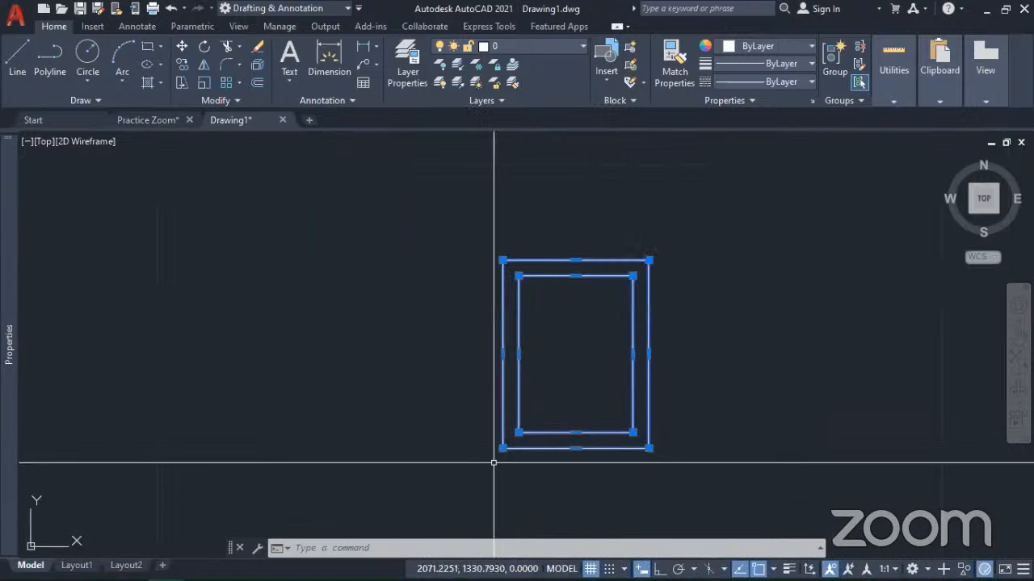
Step: Stretch the outer rectangle's lower-left corner grip diagonally down and left until its left edge is about 27 units long, and clear the selection
mouse_move(503, 448)
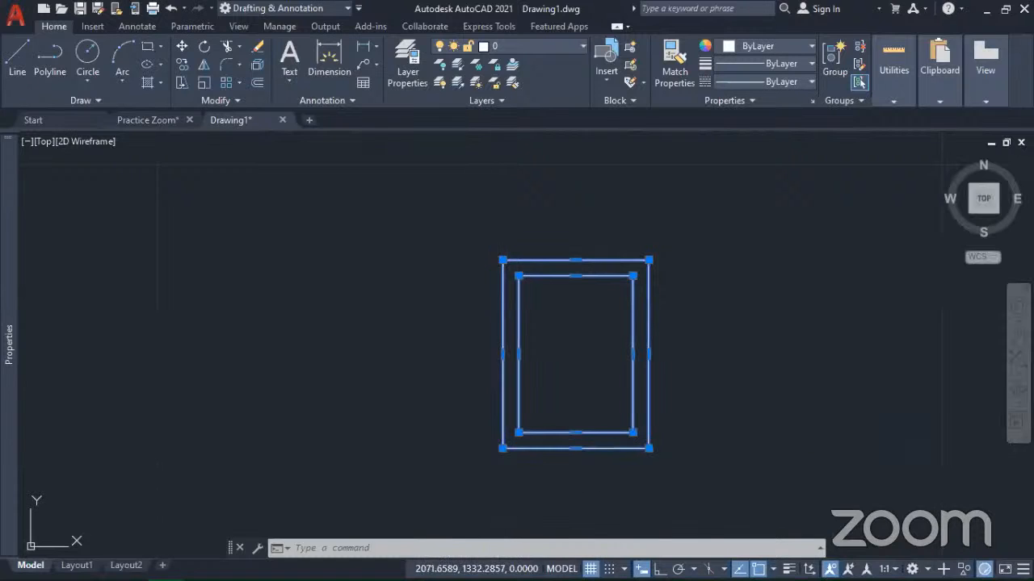
click(503, 448)
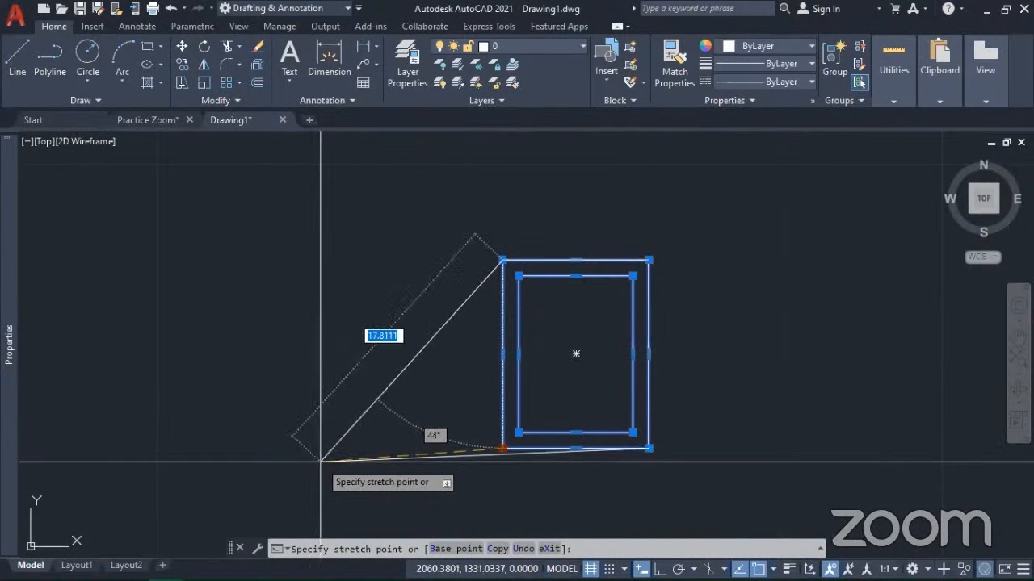
scroll(561, 445, down, 1)
scroll(549, 450, down, 2)
mouse_move(549, 449)
middle_down()
mouse_move(578, 373)
mouse_move(566, 352)
middle_up()
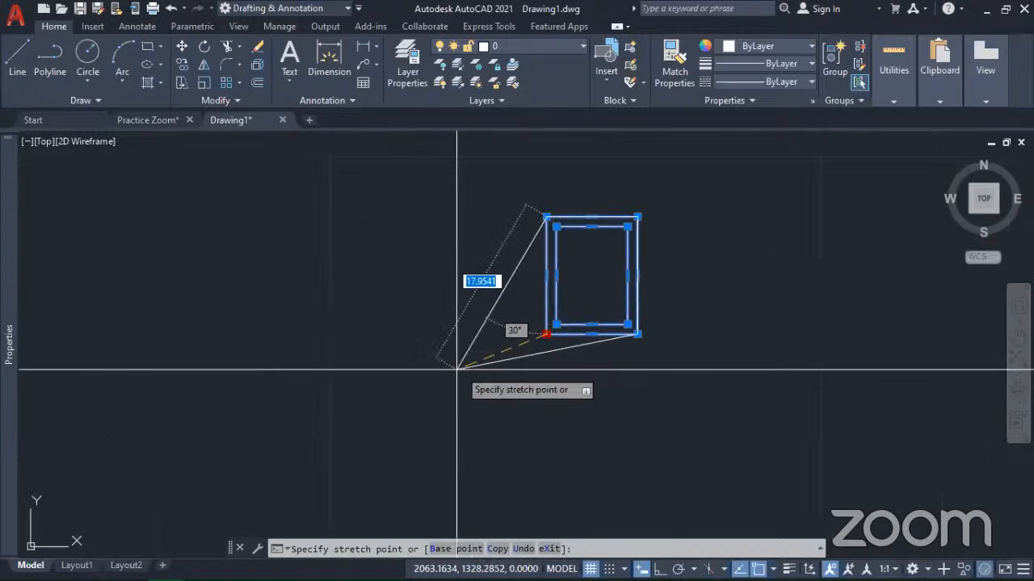
click(380, 444)
click(379, 444)
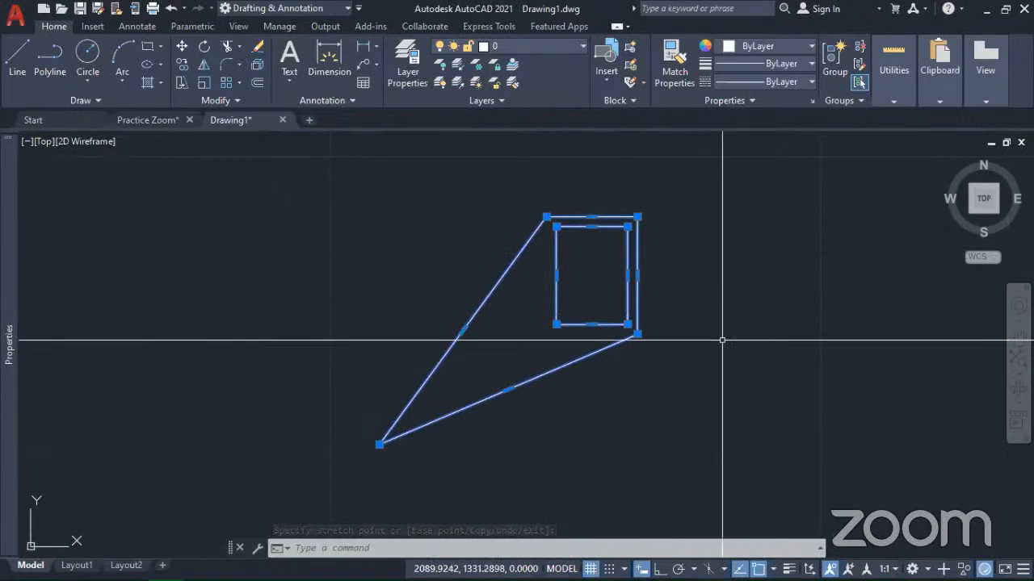
key(Escape)
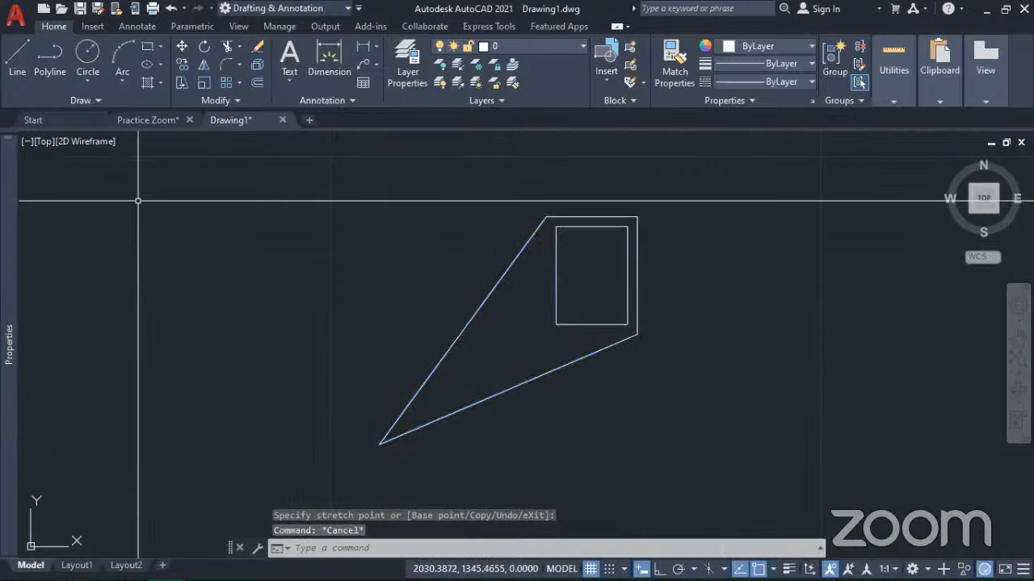
Step: Draw a line from the inner rectangle's lower-left corner to the stretched corner of the outer shape
click(17, 65)
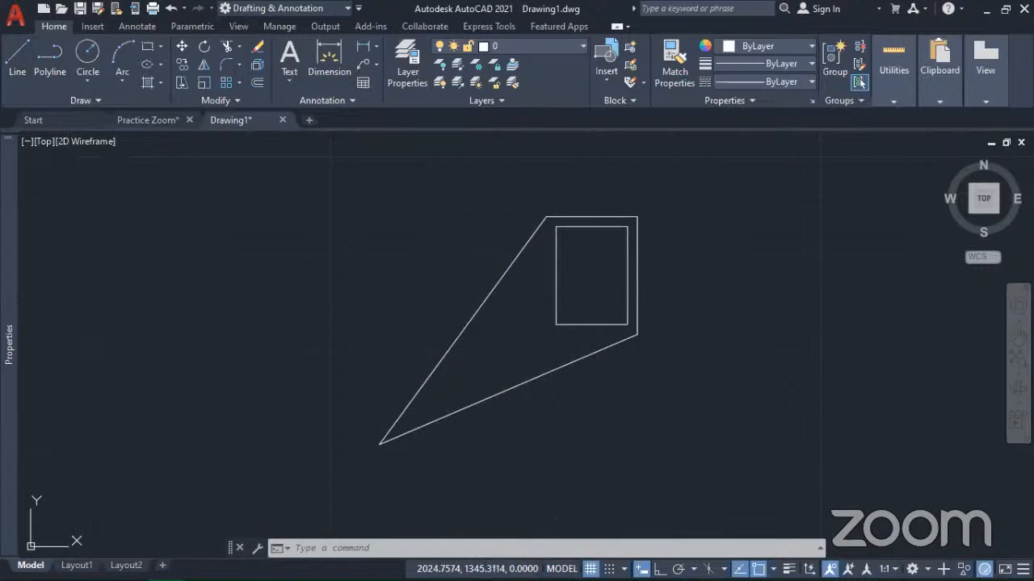
click(555, 323)
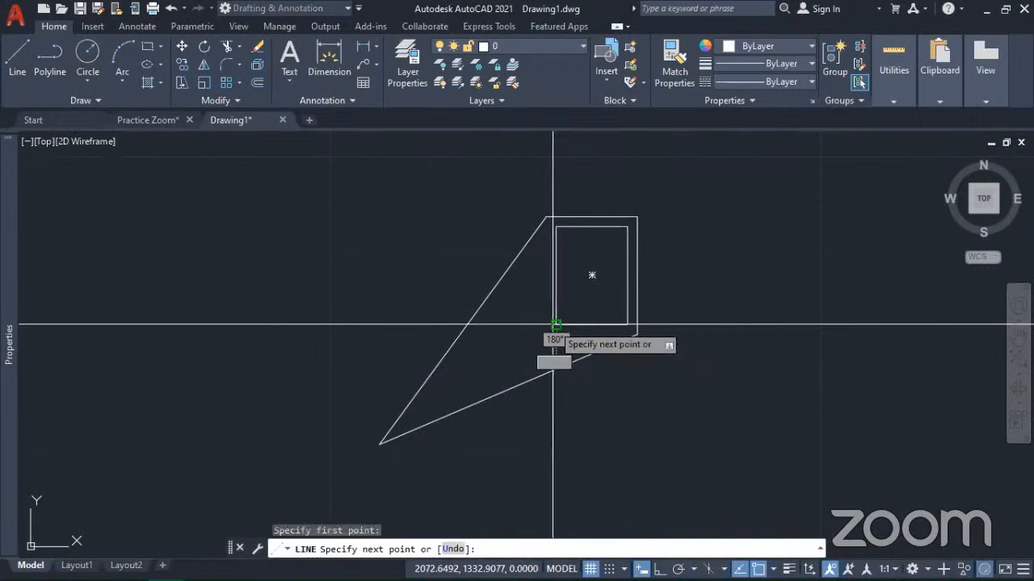
click(383, 448)
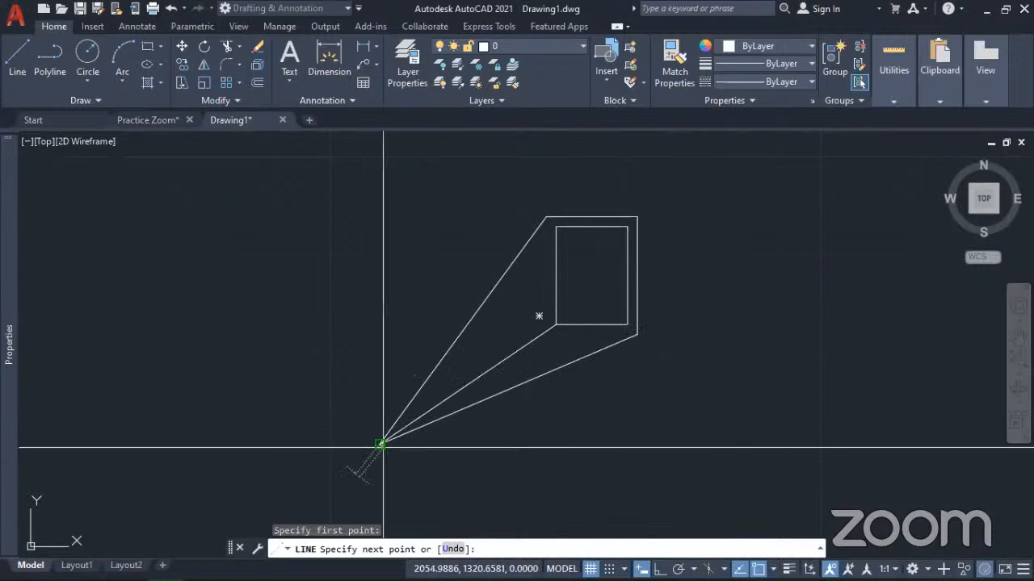
click(380, 444)
key(Return)
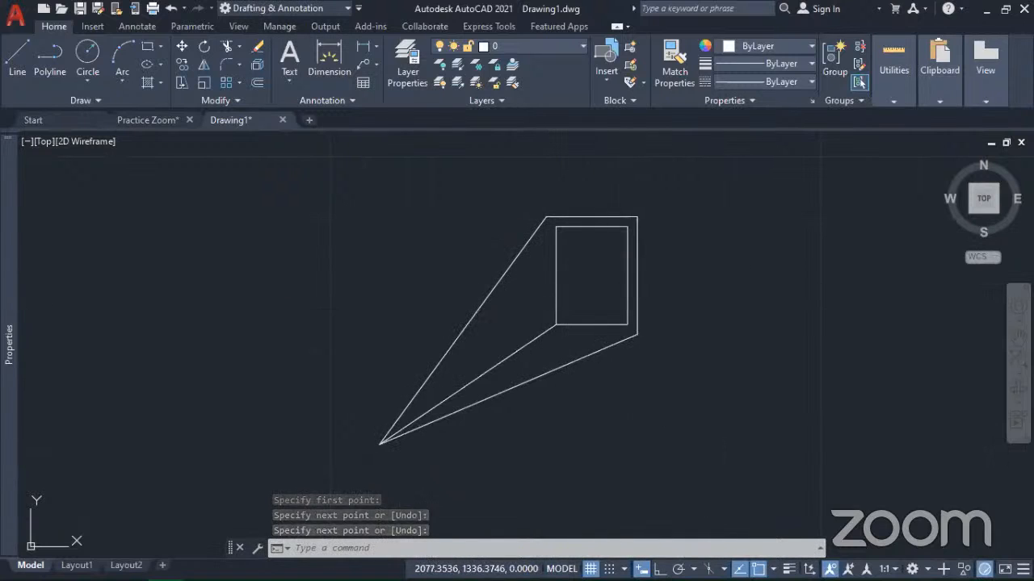
Step: Undo the connecting line and the stretch of the outer rectangle's corner
middle_drag(598, 293, 618, 350)
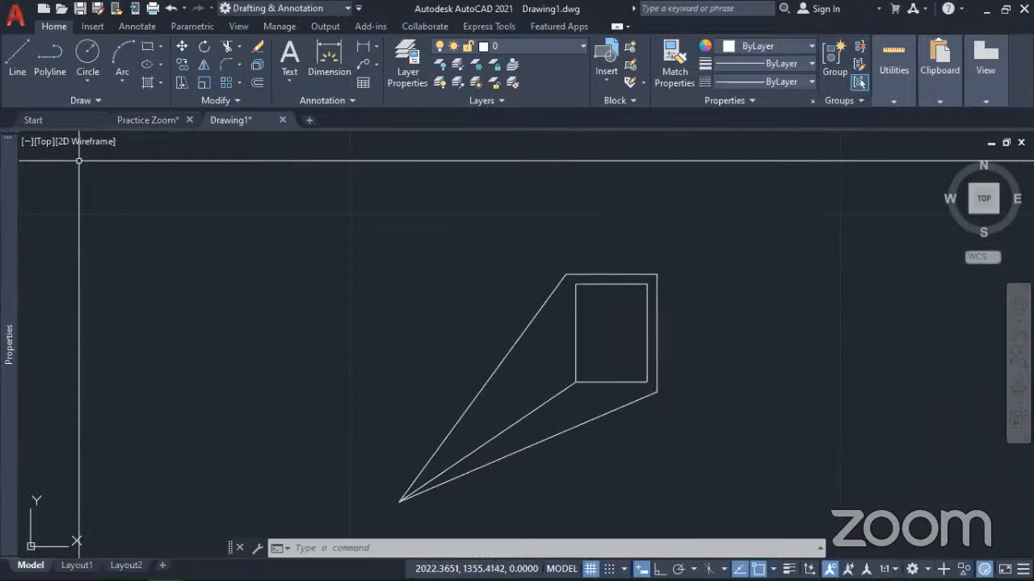
scroll(543, 423, up, 4)
scroll(543, 423, down, 5)
key(ctrl+z)
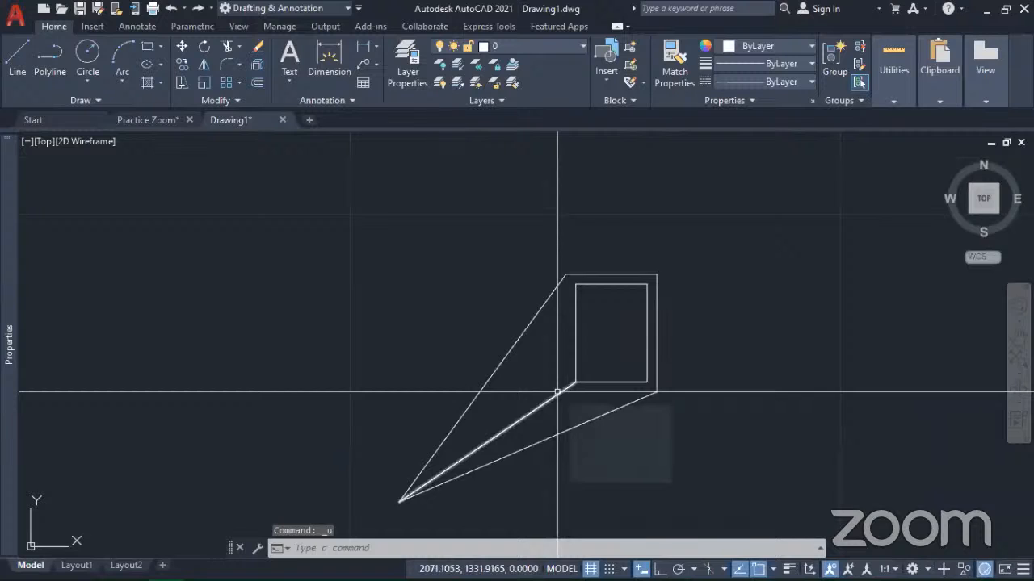
middle_drag(557, 392, 538, 335)
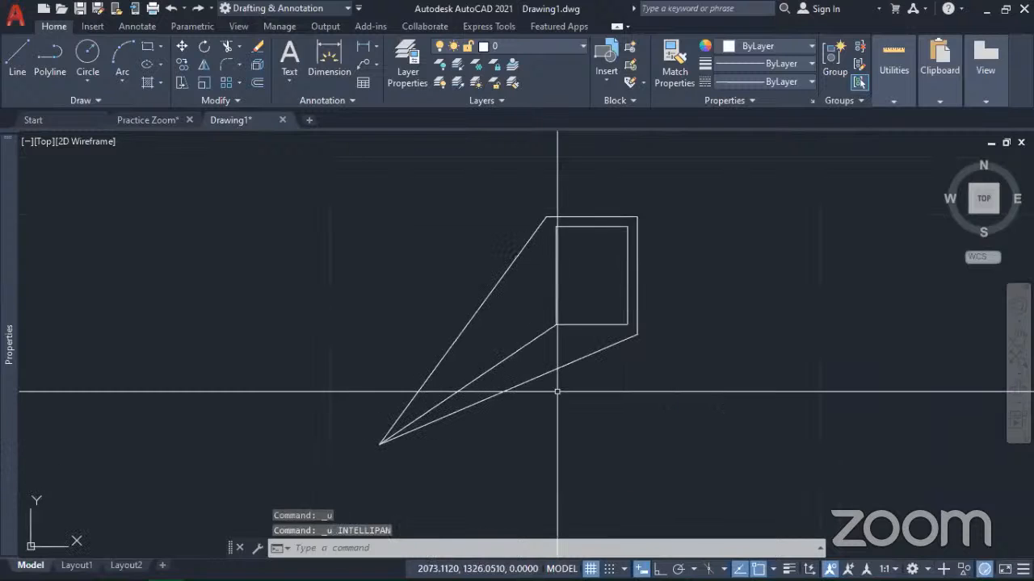
key(ctrl+z)
key(ctrl+z)
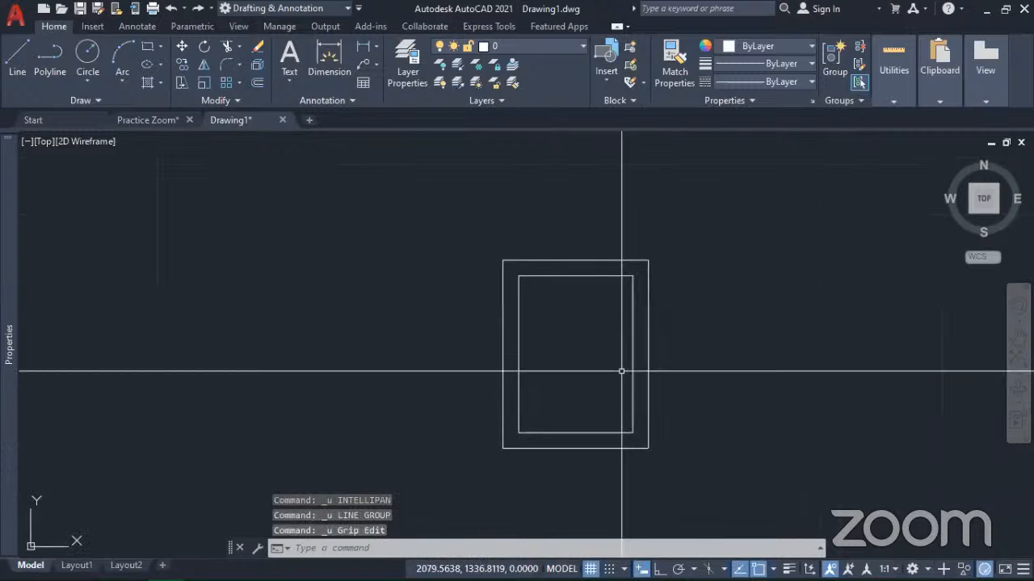
Step: Start a grip move of the outer rectangle from its lower-left corner, with the rectangle's center as the base point
middle_drag(605, 412, 675, 355)
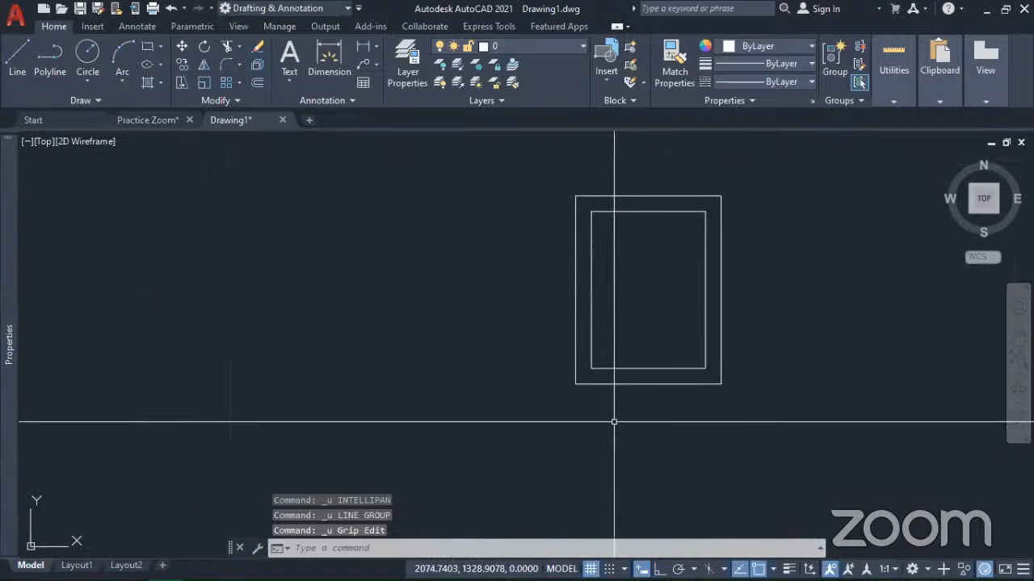
click(577, 378)
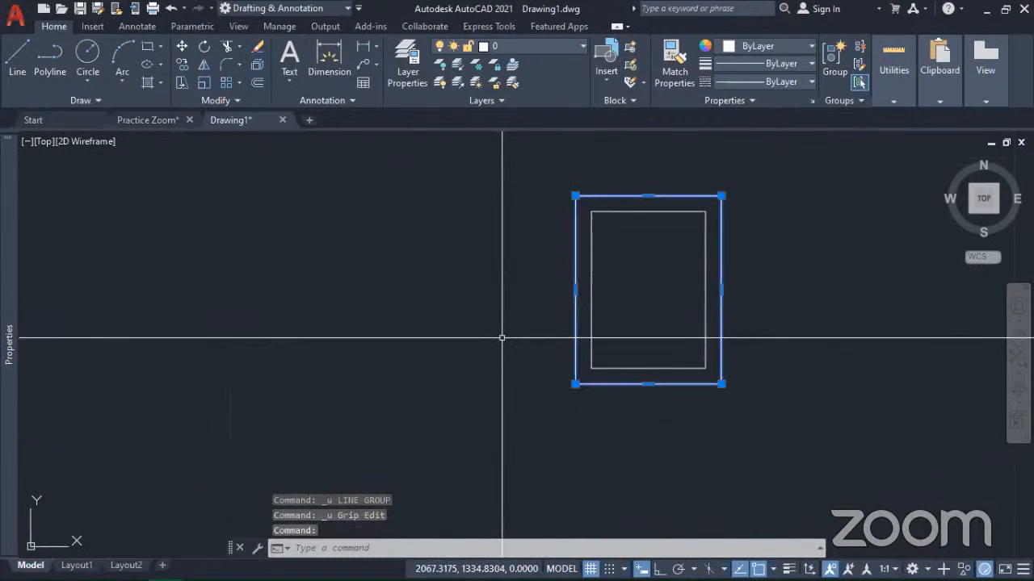
click(575, 384)
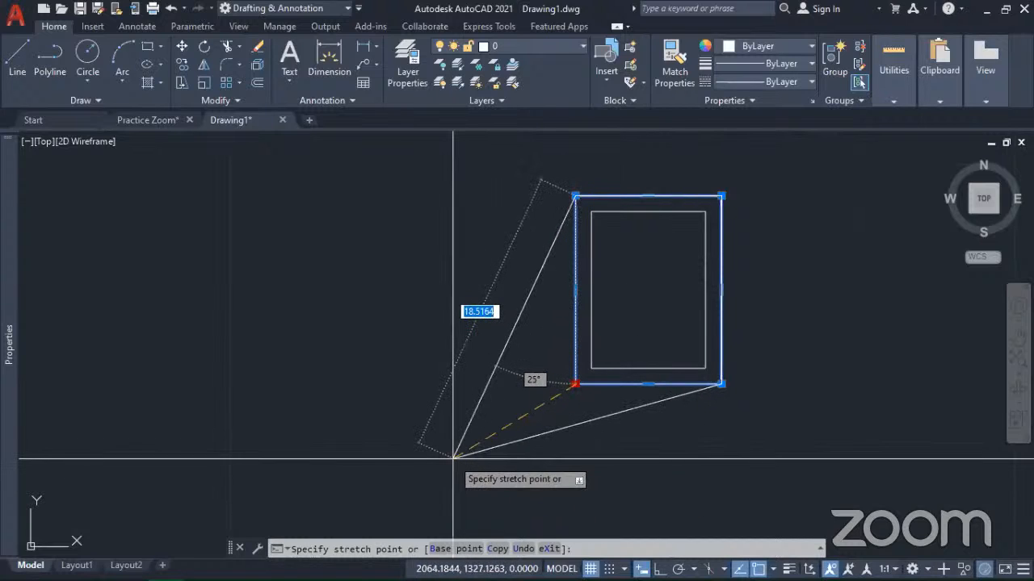
key(space)
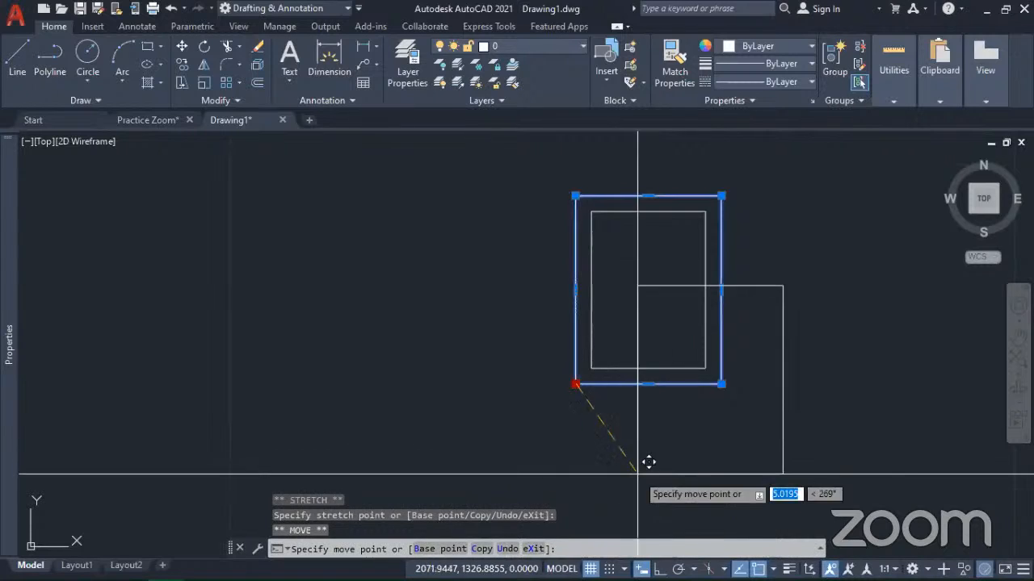
mouse_move(726, 445)
middle_down()
mouse_move(378, 430)
mouse_move(466, 387)
middle_up()
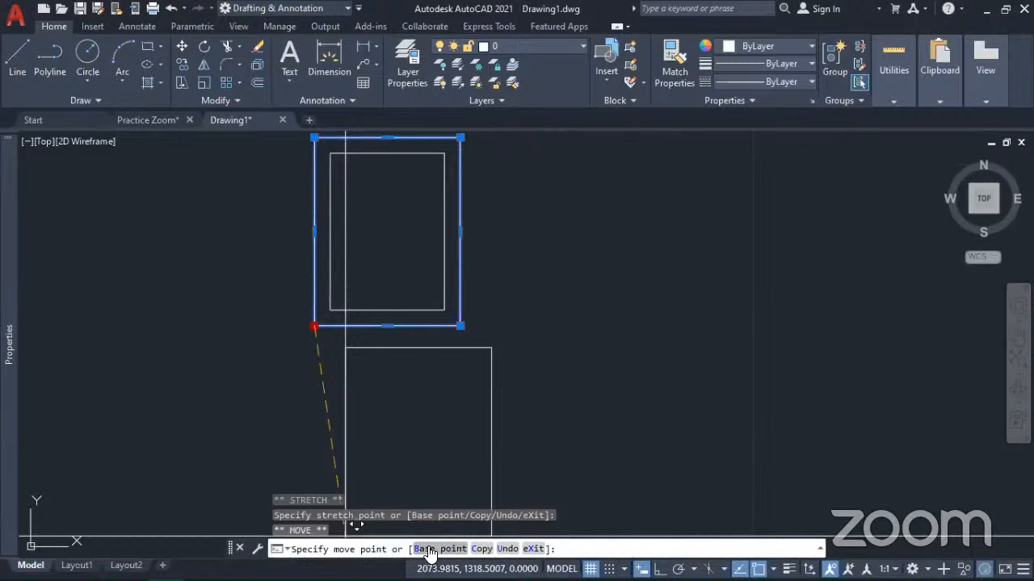
text(b)
key(Return)
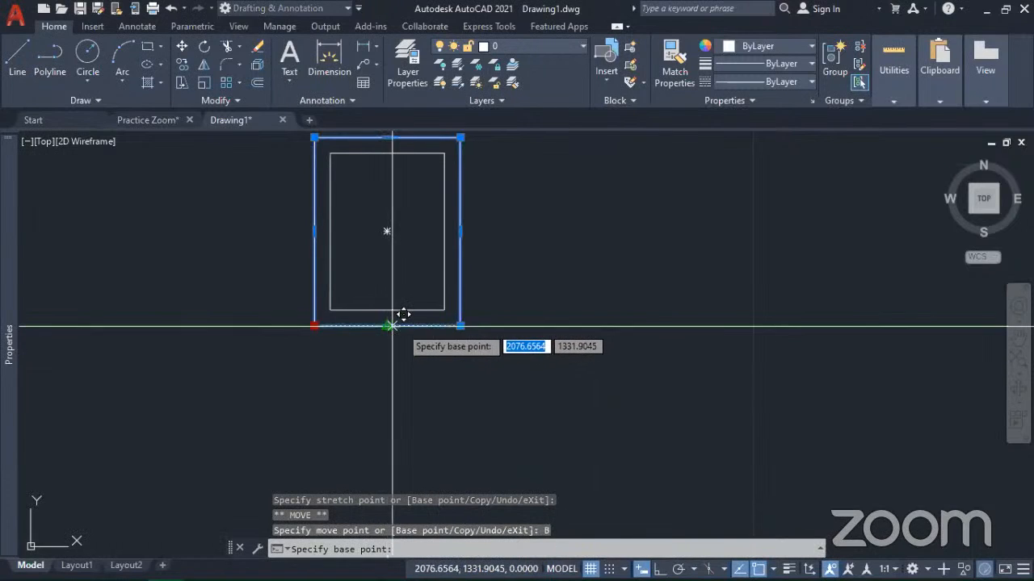
click(389, 231)
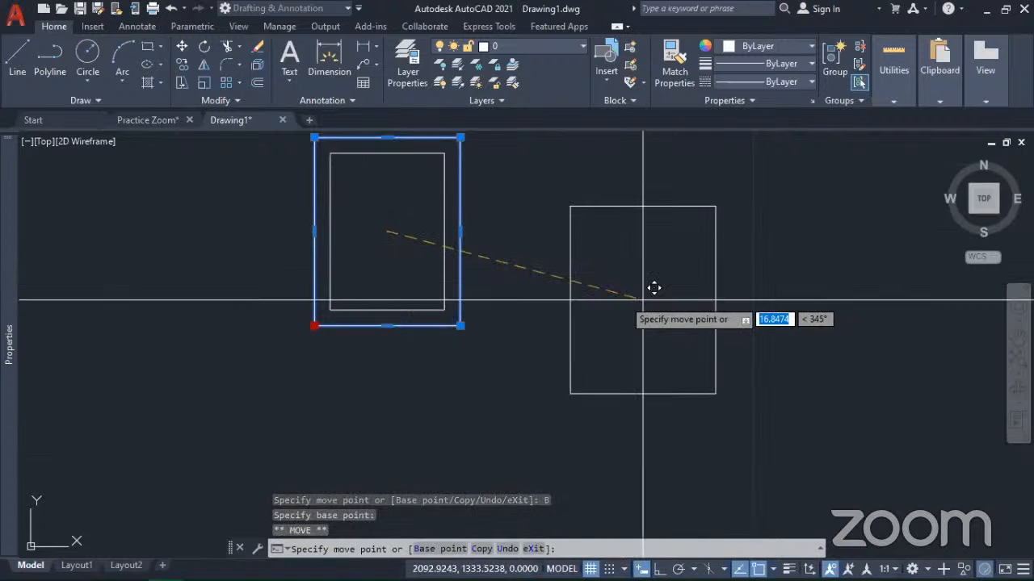
Step: Turn on the Copy option and Ortho, and place a copy of the outer rectangle about 15 units to the right
mouse_move(743, 282)
middle_down()
mouse_move(671, 309)
mouse_move(611, 279)
middle_up()
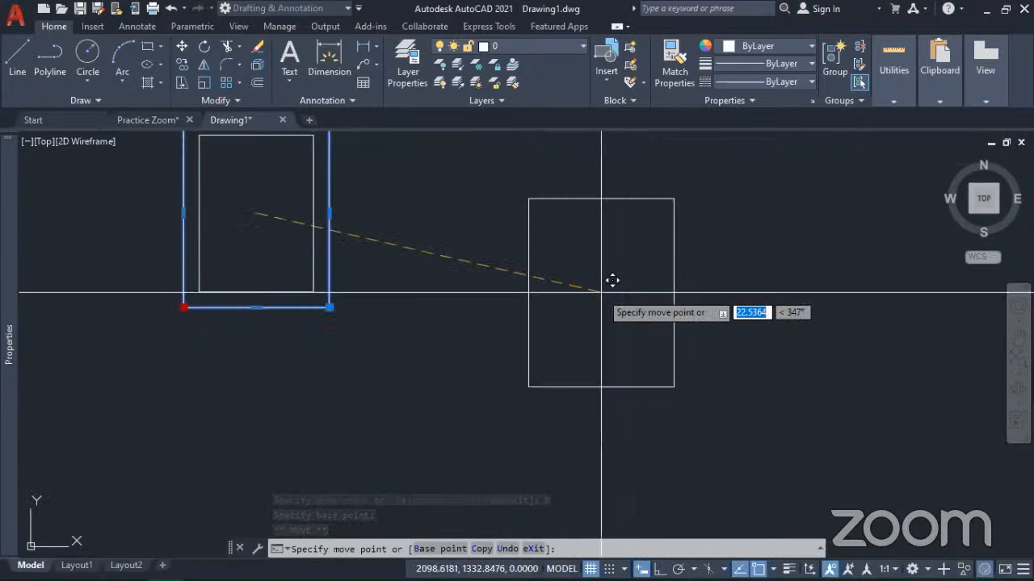
middle_drag(578, 247, 575, 279)
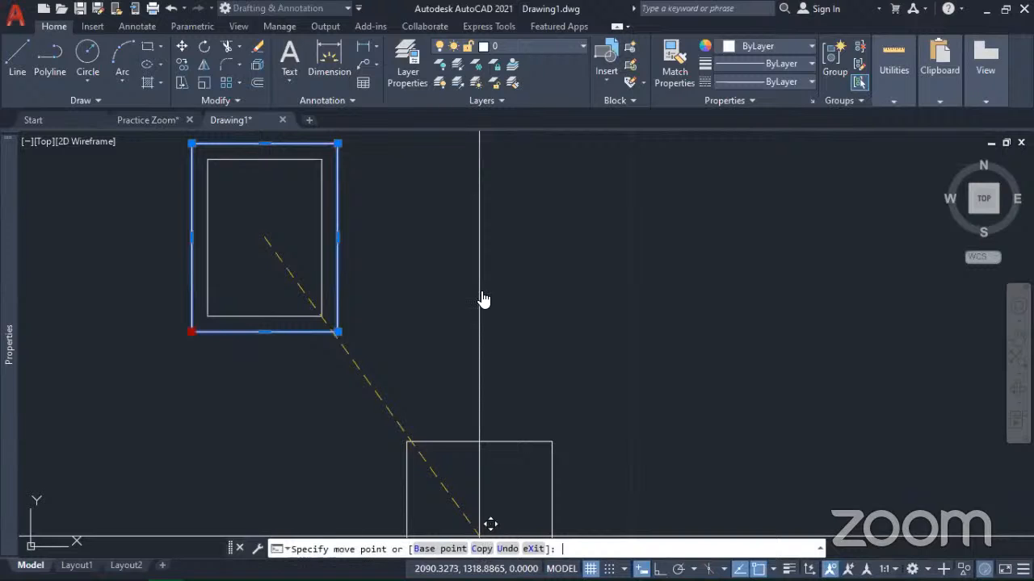
text(C)
key(Return)
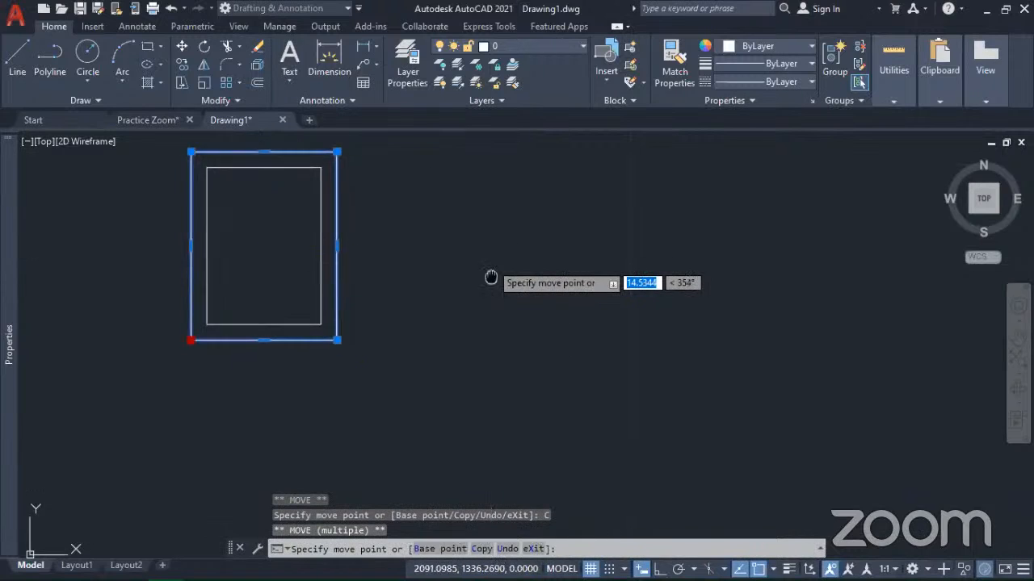
middle_drag(492, 280, 499, 313)
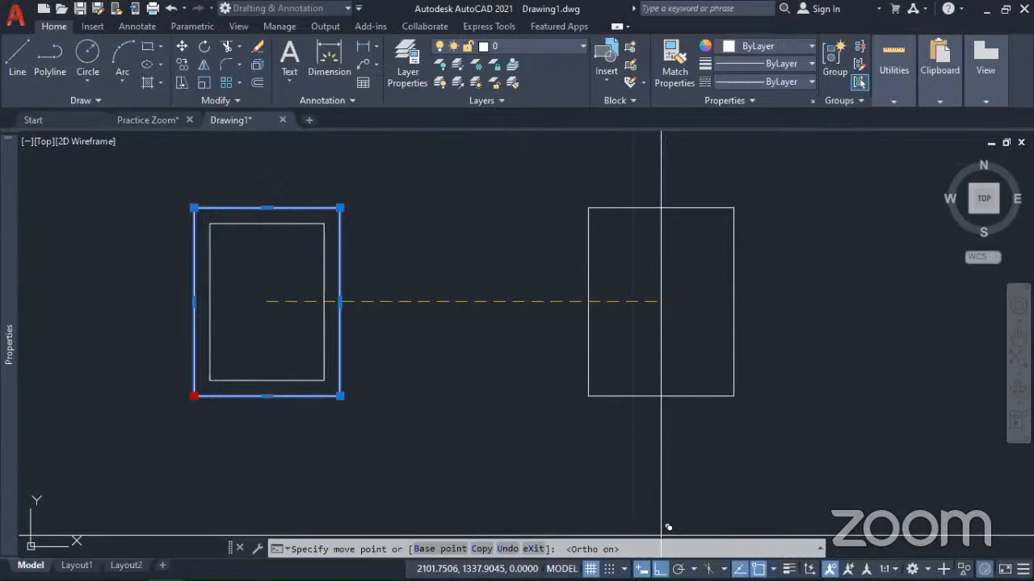
click(498, 305)
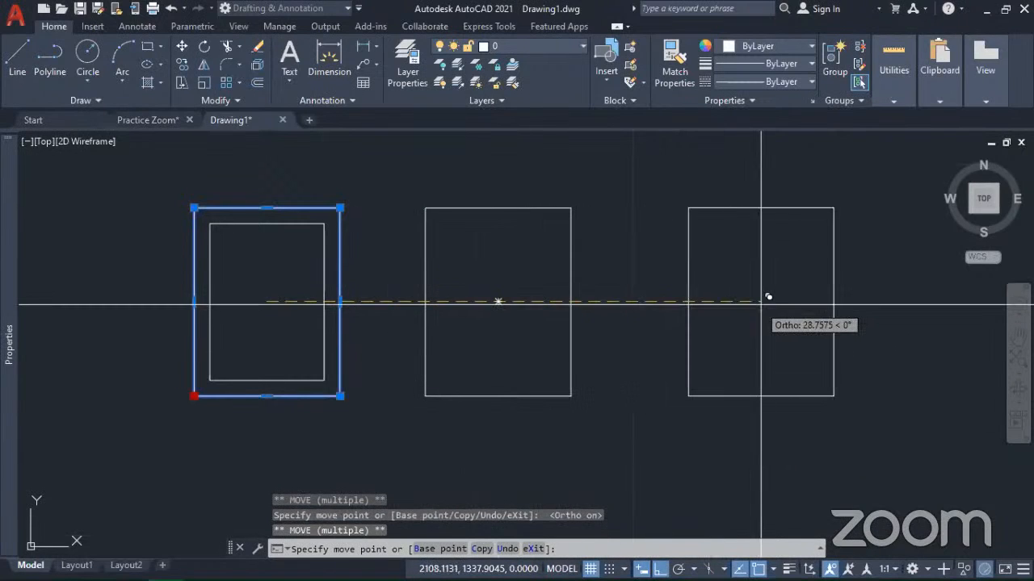
Step: Place three more copies of the outer rectangle in a horizontal row, the farthest about 65 units right of the original
click(760, 305)
middle_drag(760, 305, 445, 292)
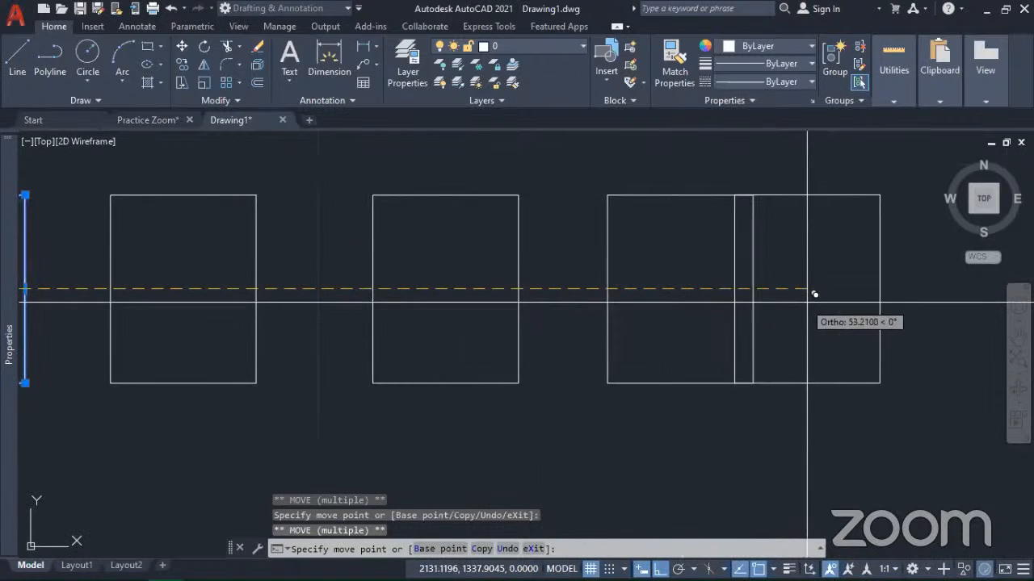
middle_drag(859, 300, 553, 297)
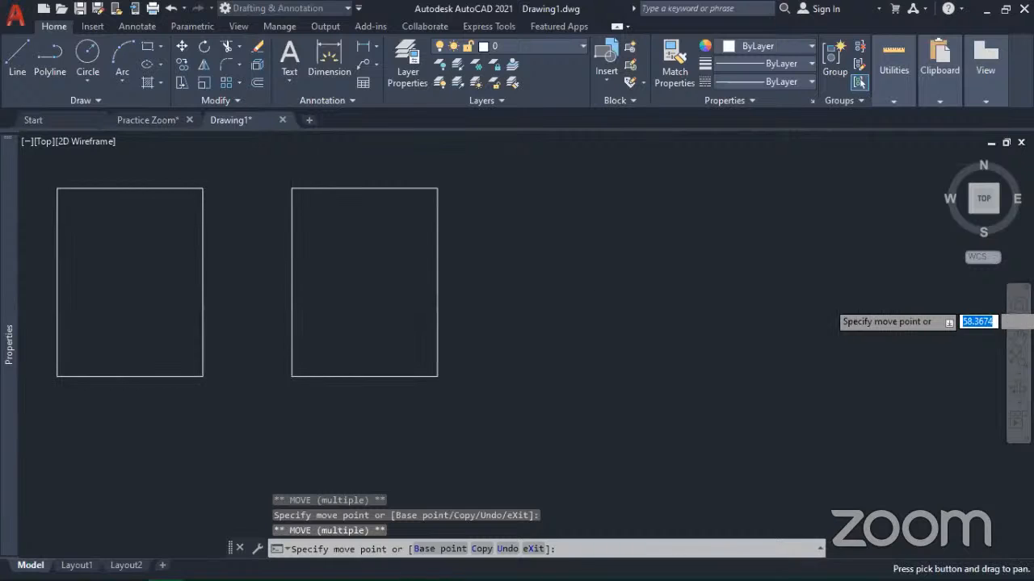
scroll(650, 294, down, 4)
scroll(649, 296, down, 2)
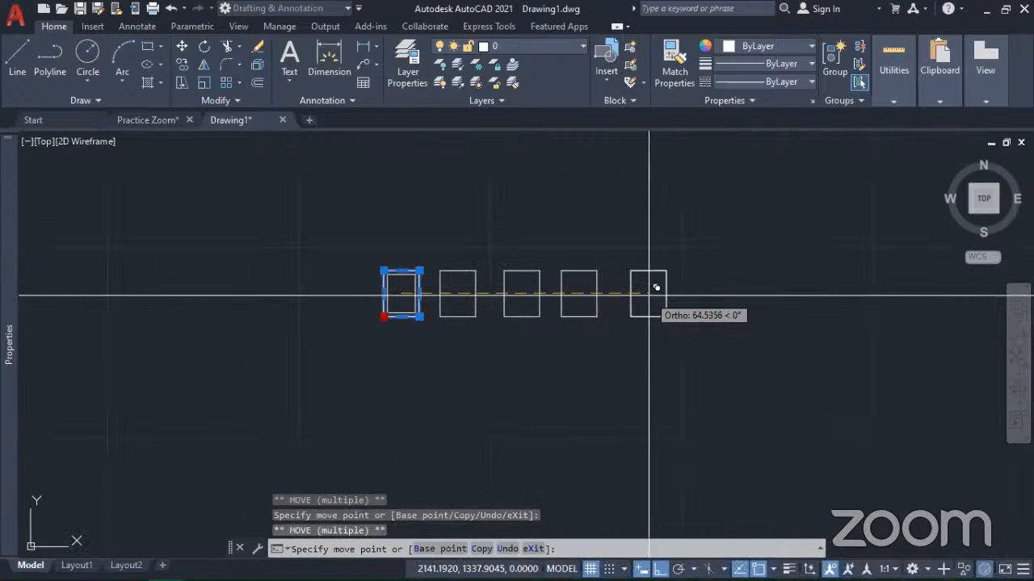
click(649, 295)
middle_drag(487, 342, 526, 369)
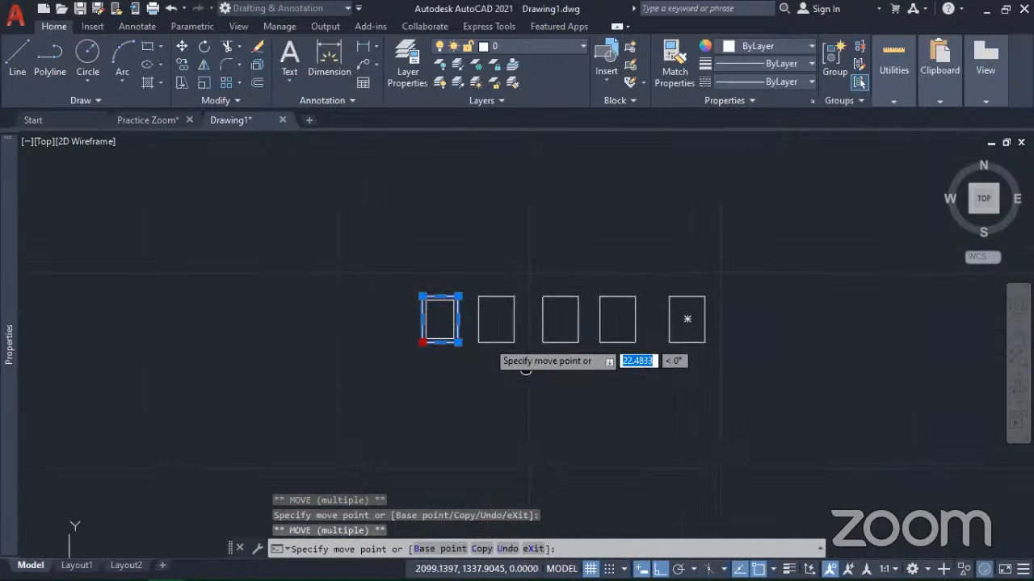
Step: Undo the last three rectangle copies within the multiple move
click(514, 549)
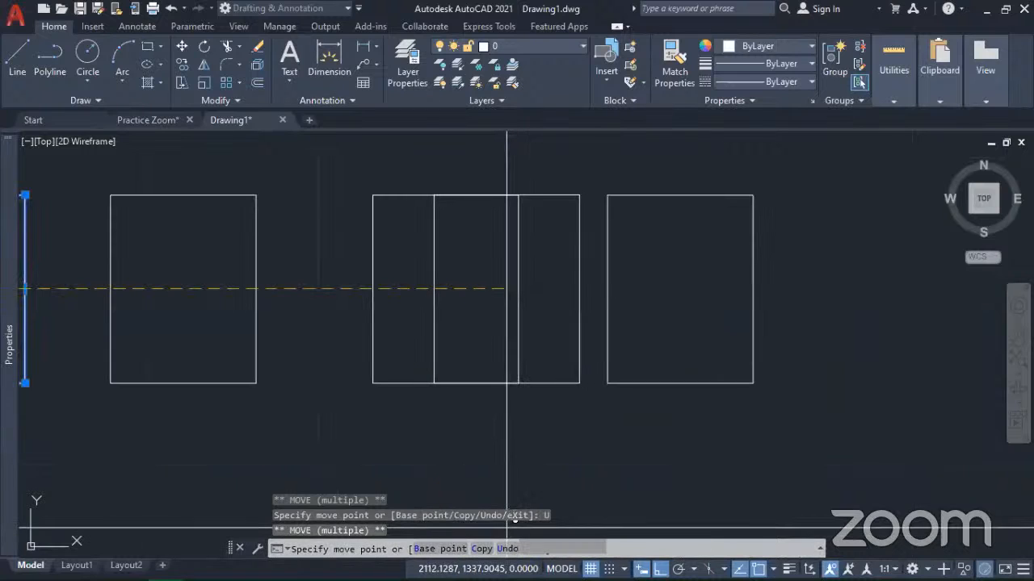
click(507, 548)
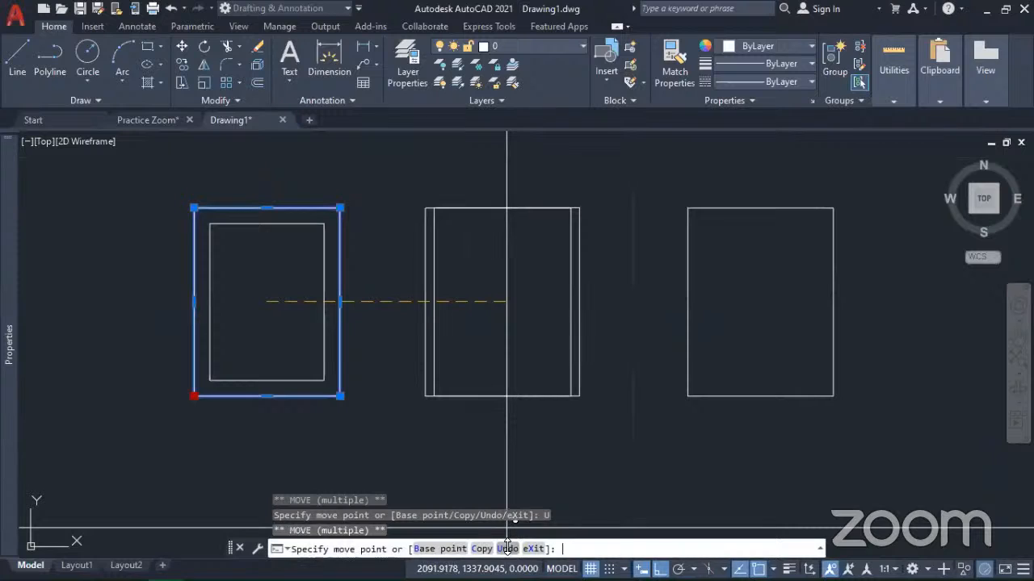
click(507, 549)
Step: End the multiple grip move with only the first copy beside the original rectangle
scroll(530, 445, down, 5)
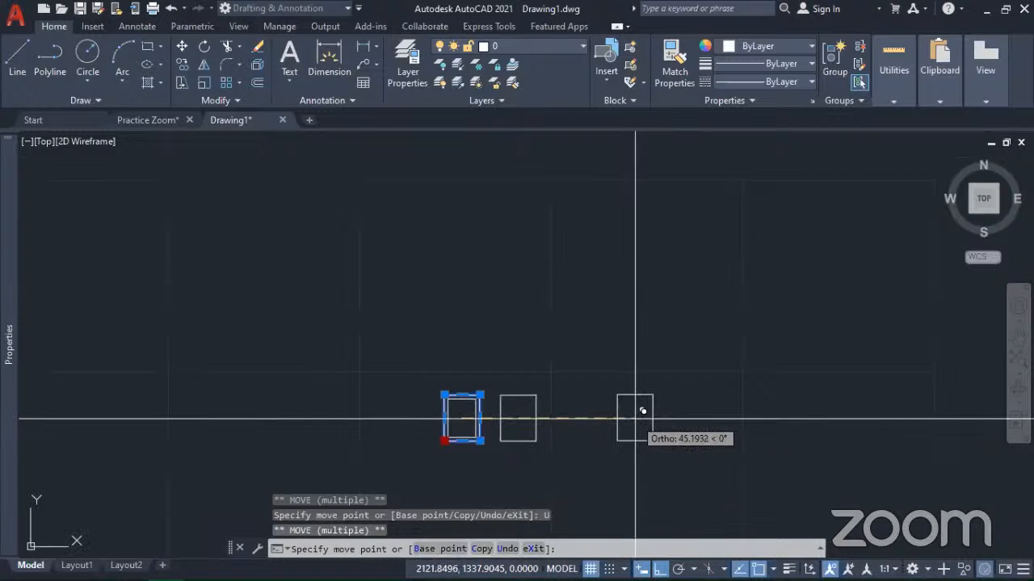
middle_drag(543, 426, 716, 376)
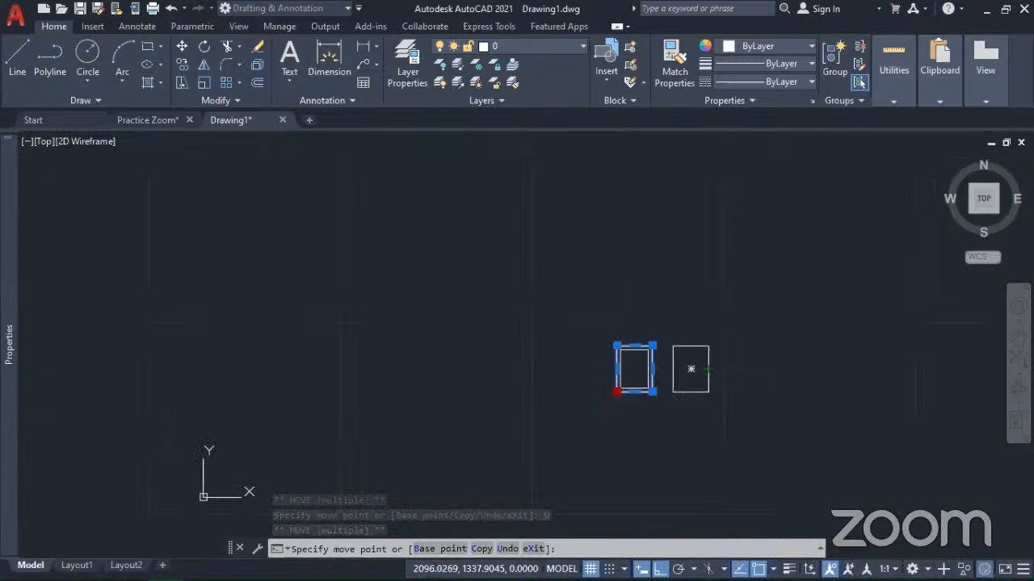
scroll(718, 356, up, 4)
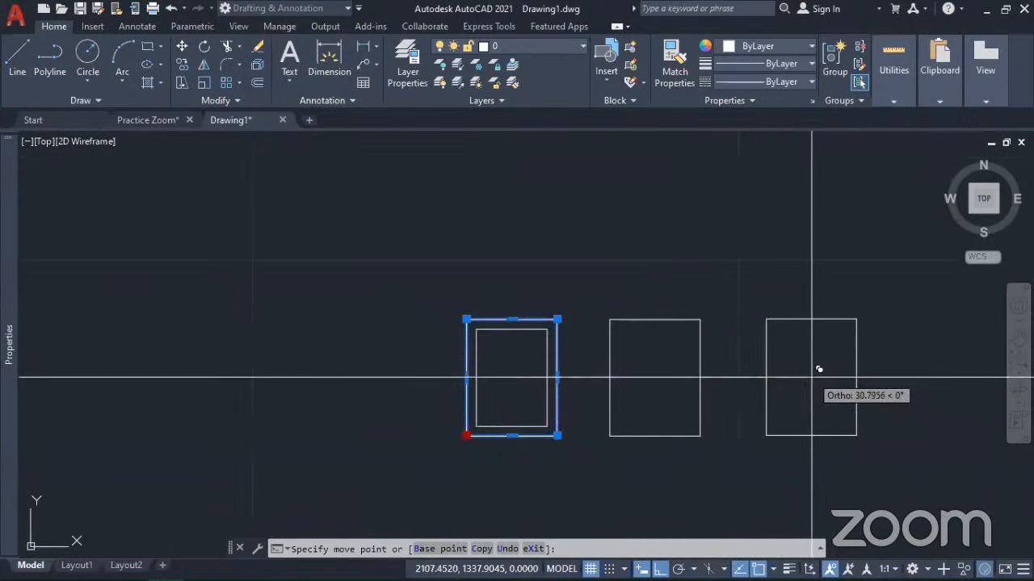
middle_drag(811, 377, 628, 304)
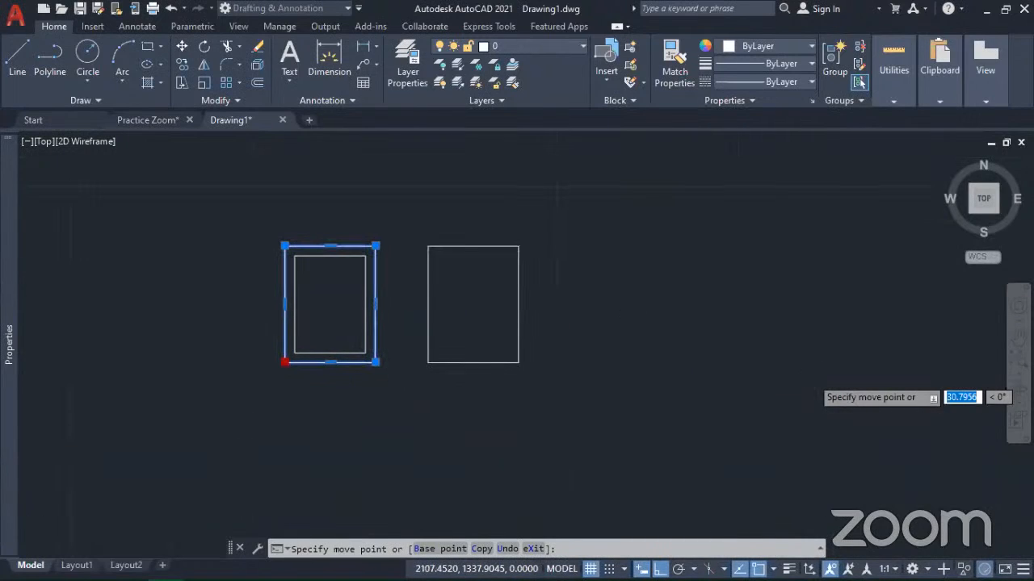
key(Escape)
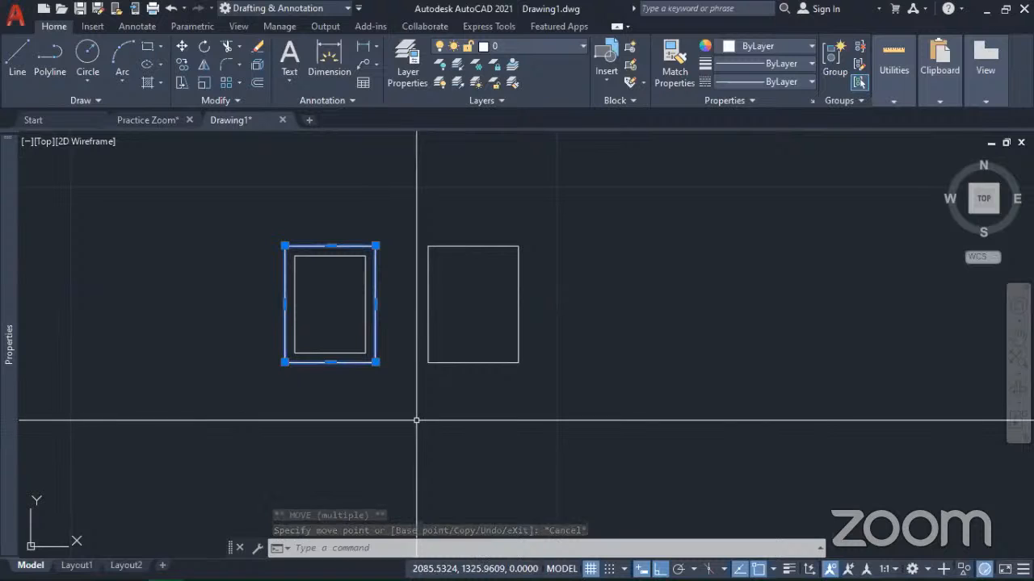
Step: Grip-rotate the outer rectangle freely about its center as the base point, with Ortho off, leaving it tilted over the inner rectangle
mouse_move(552, 579)
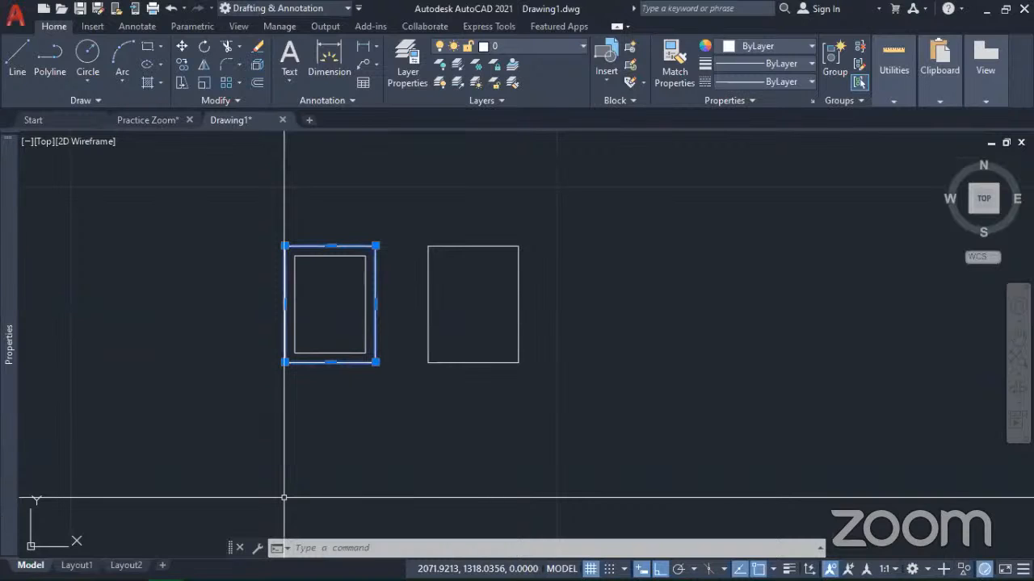
scroll(295, 353, up, 2)
middle_drag(293, 350, 472, 372)
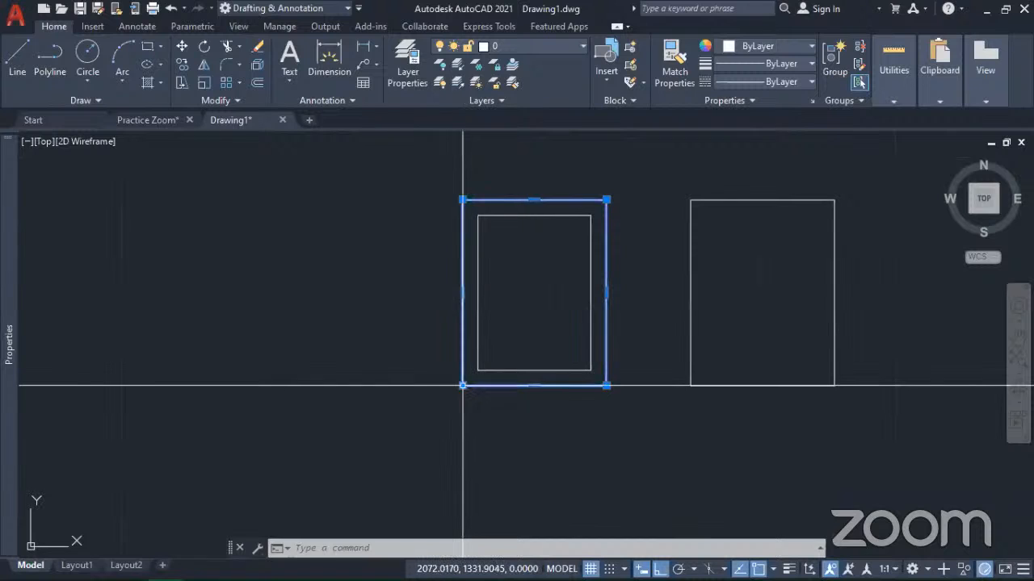
click(462, 385)
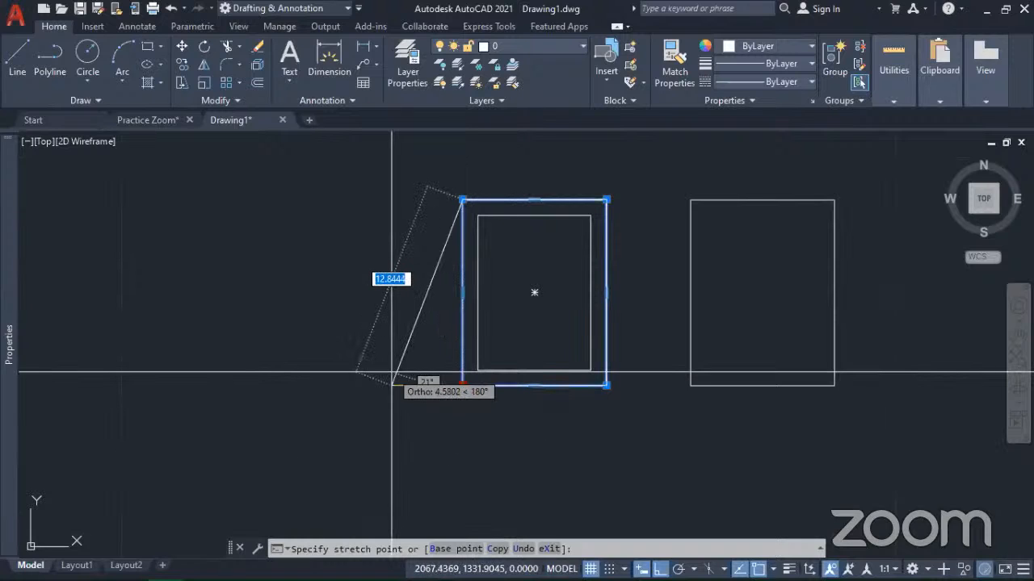
key(space)
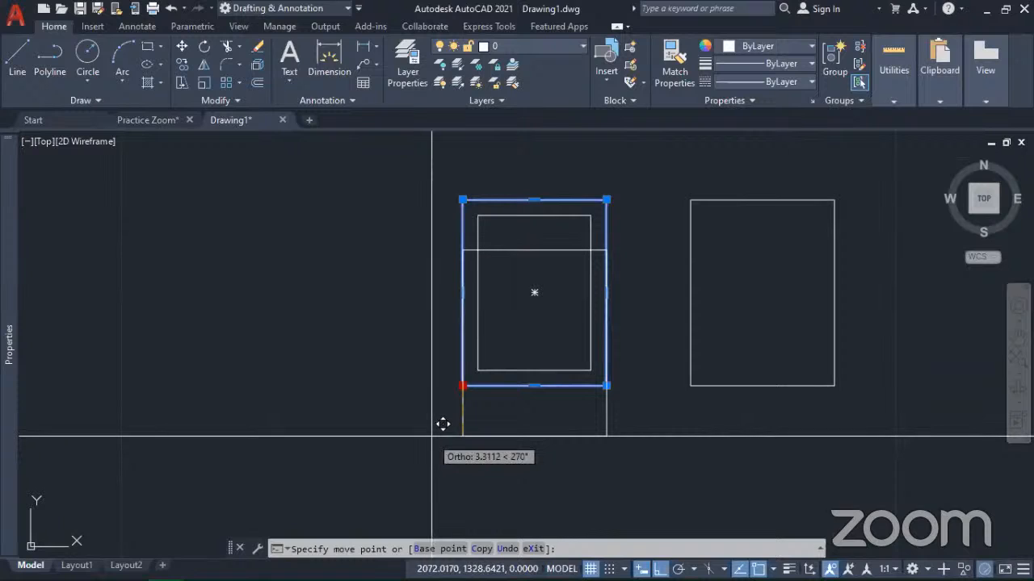
key(space)
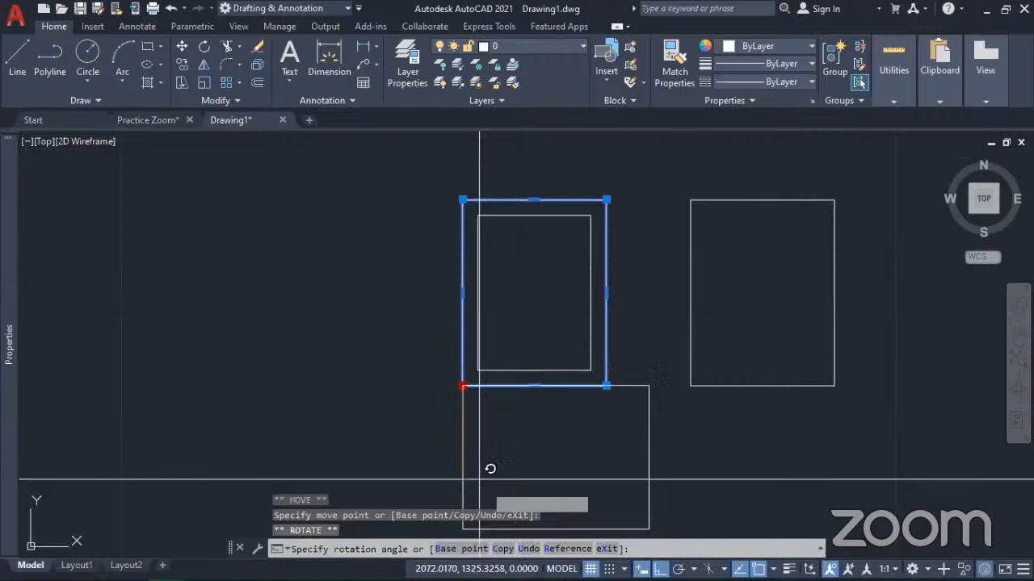
scroll(495, 392, down, 2)
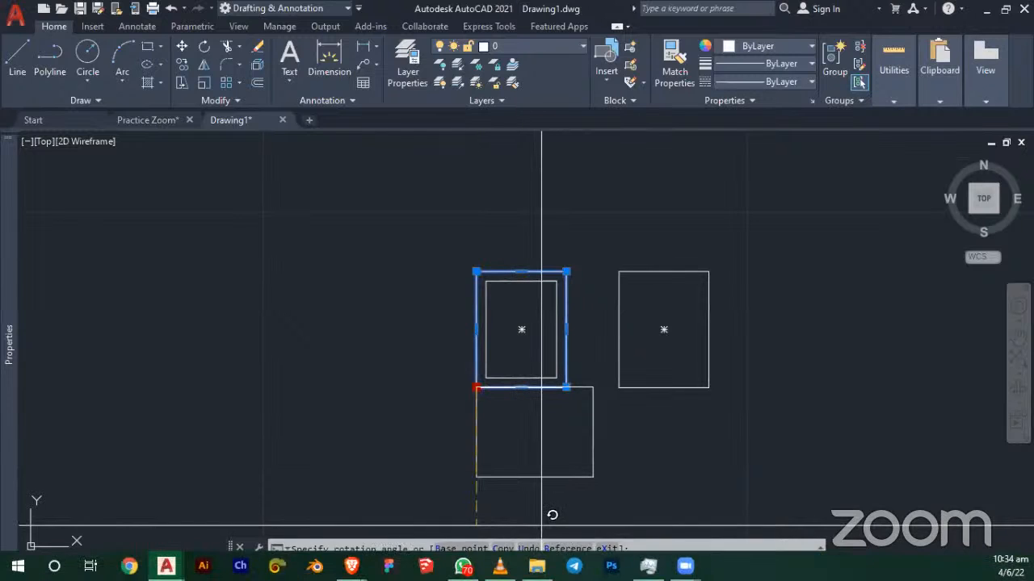
click(660, 568)
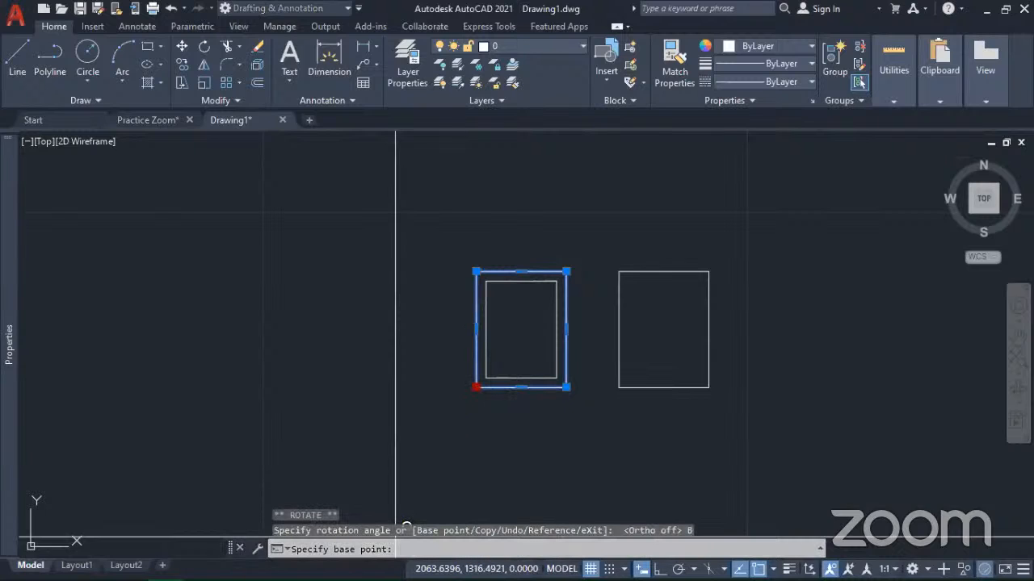
click(522, 328)
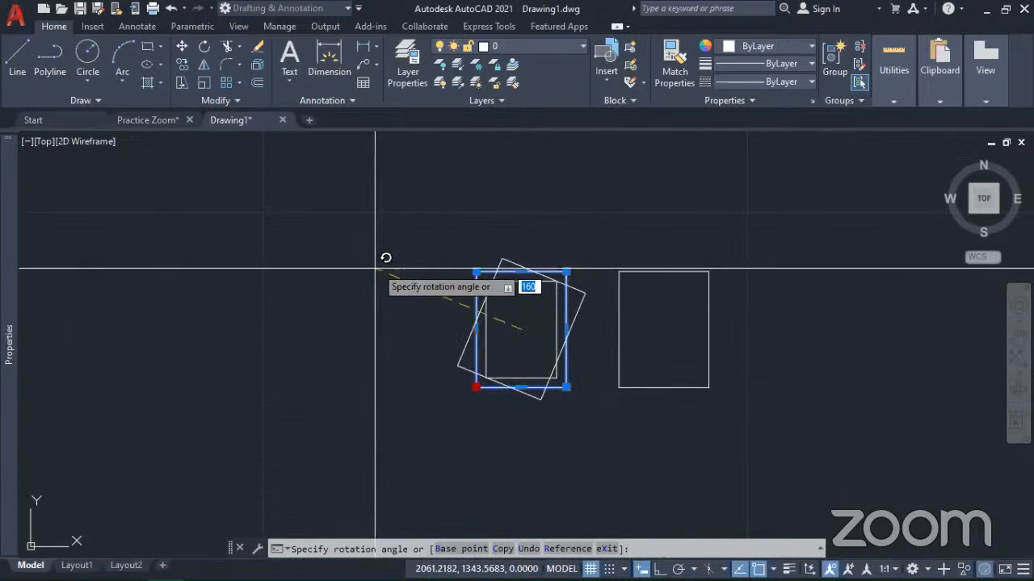
click(408, 242)
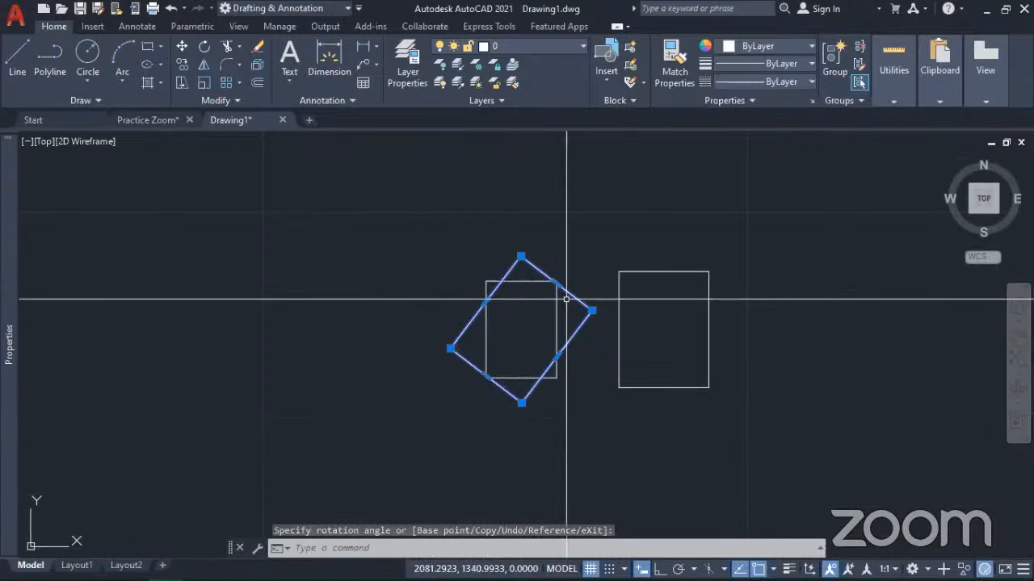
Step: Grip-scale the tilted rectangle freely from its left corner, enlarging it until it extends well past both other rectangles
click(450, 349)
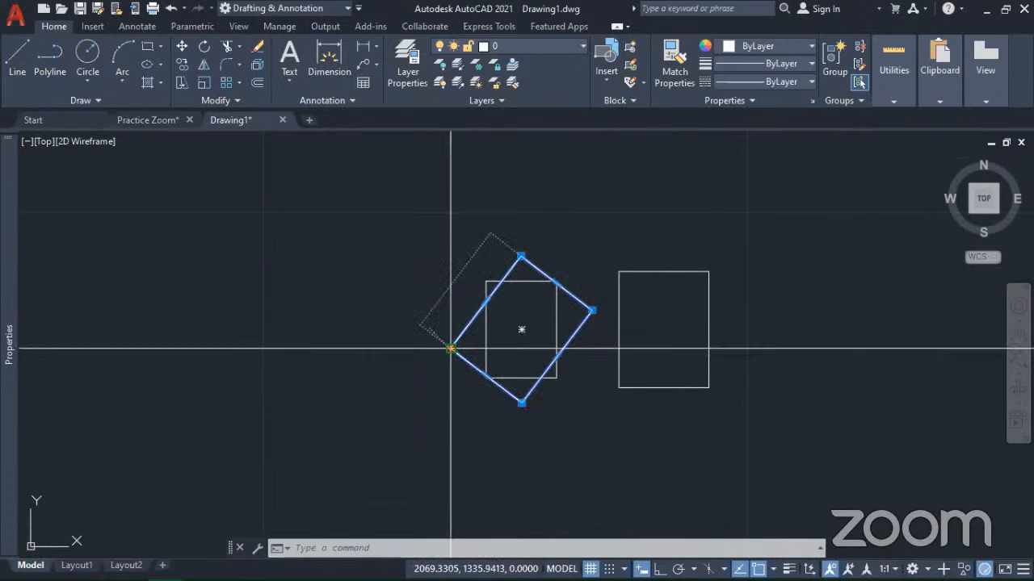
click(450, 349)
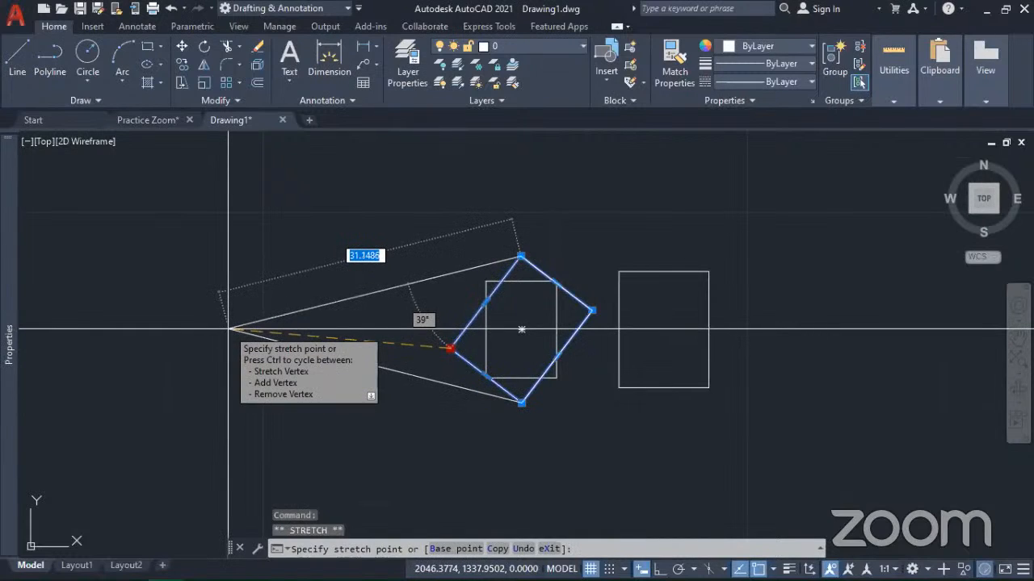
key(space)
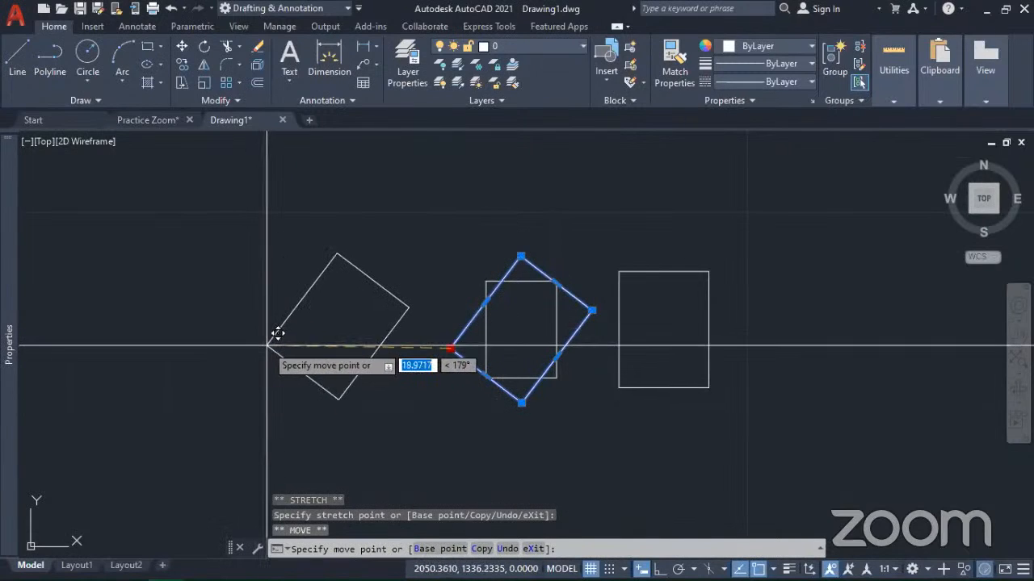
key(space)
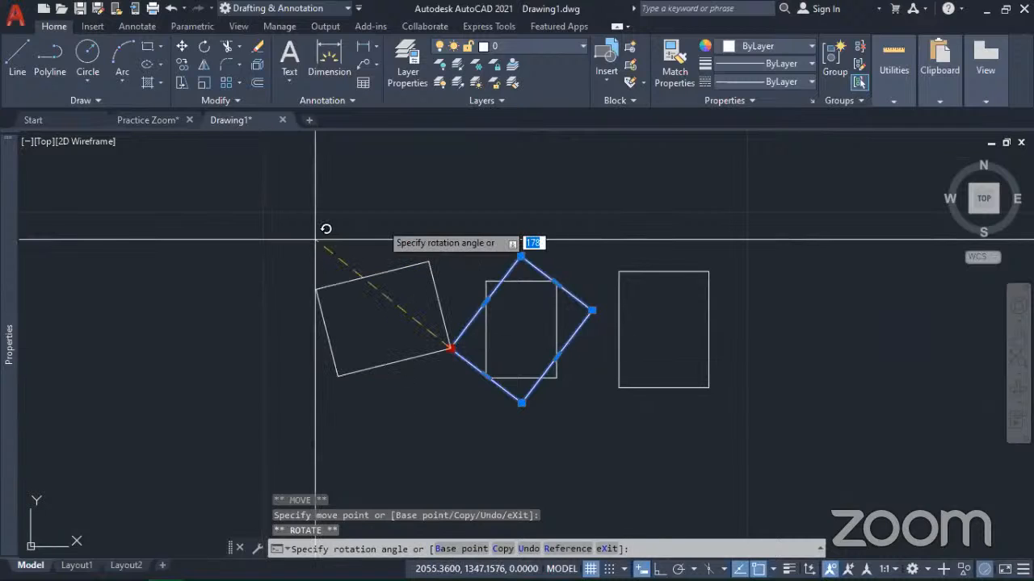
key(space)
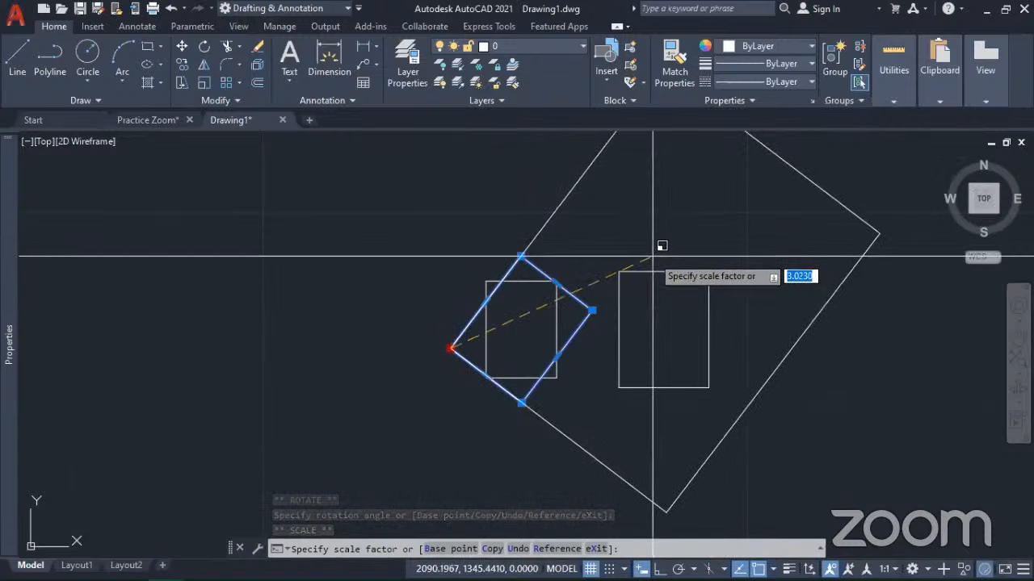
scroll(660, 247, down, 4)
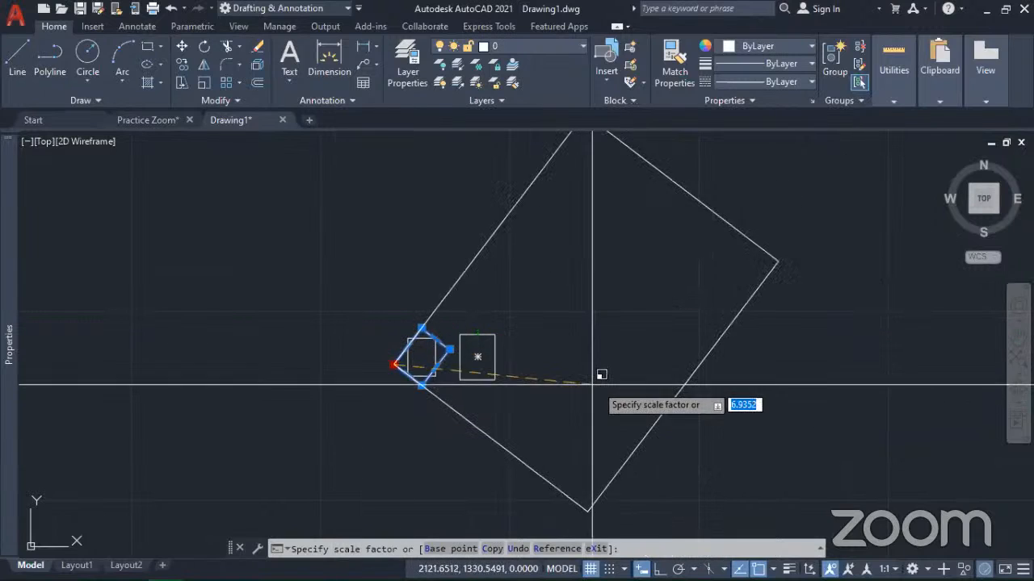
click(696, 355)
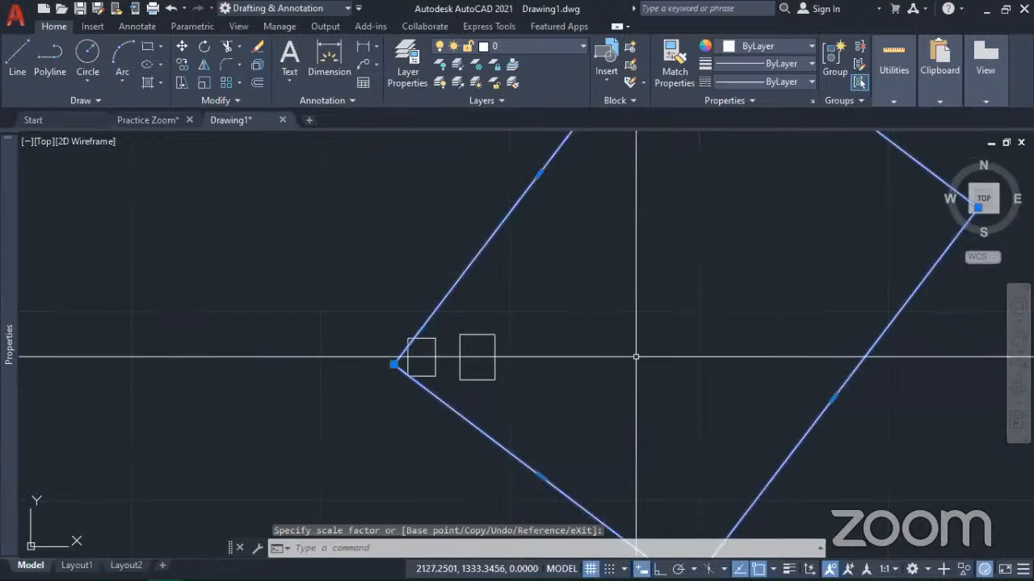
scroll(636, 360, down, 4)
scroll(635, 364, up, 2)
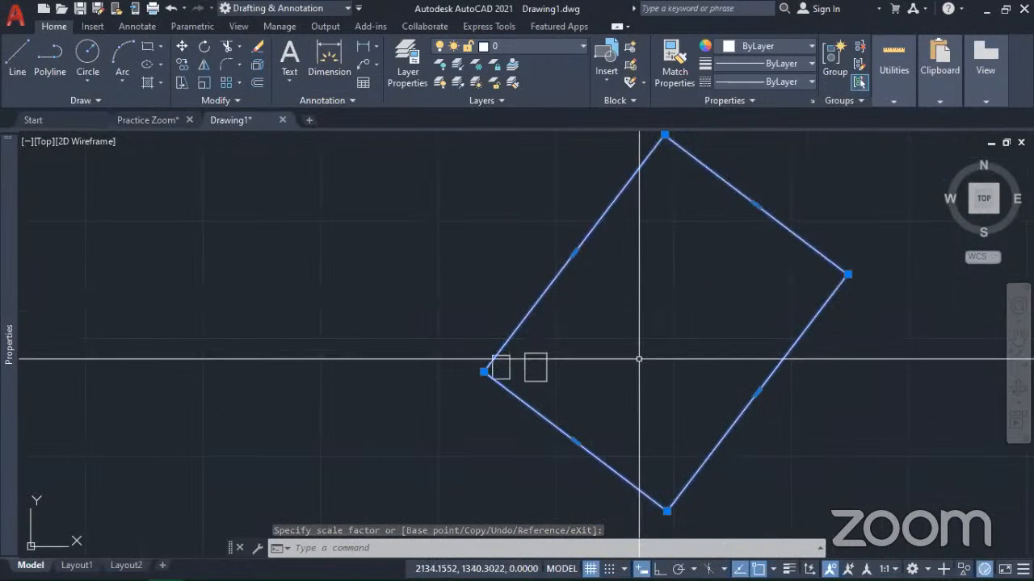
mouse_move(643, 360)
middle_down()
mouse_move(528, 397)
mouse_move(549, 380)
middle_up()
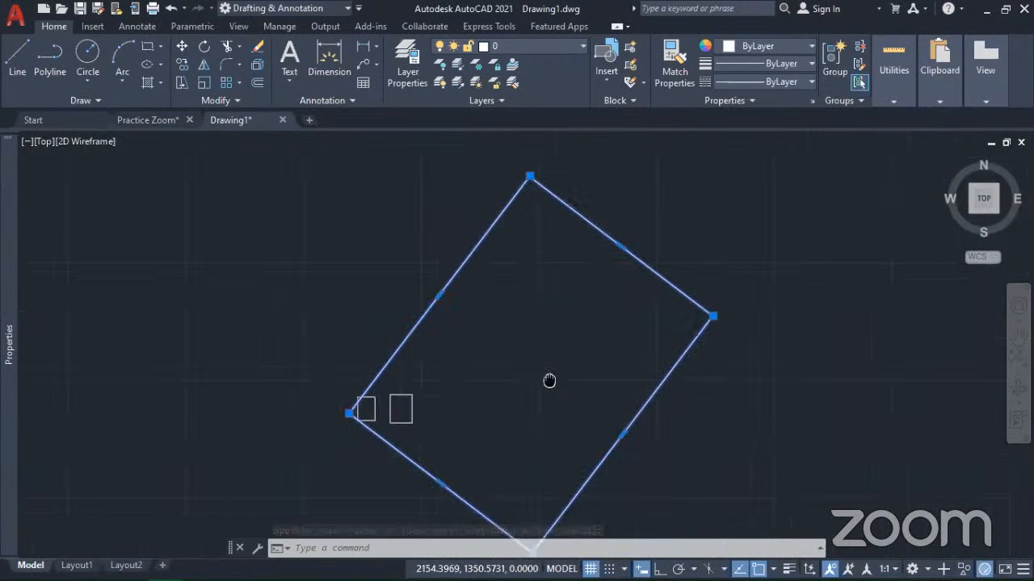
Step: Clear the selection and undo the scaling of the tilted rectangle
key(Escape)
scroll(558, 370, up, 2)
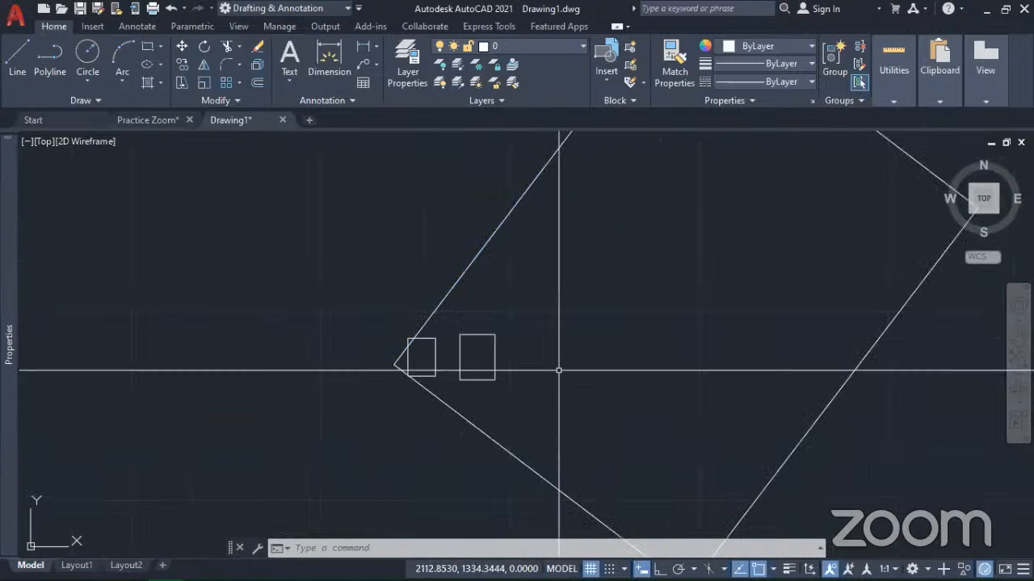
key(ctrl+z)
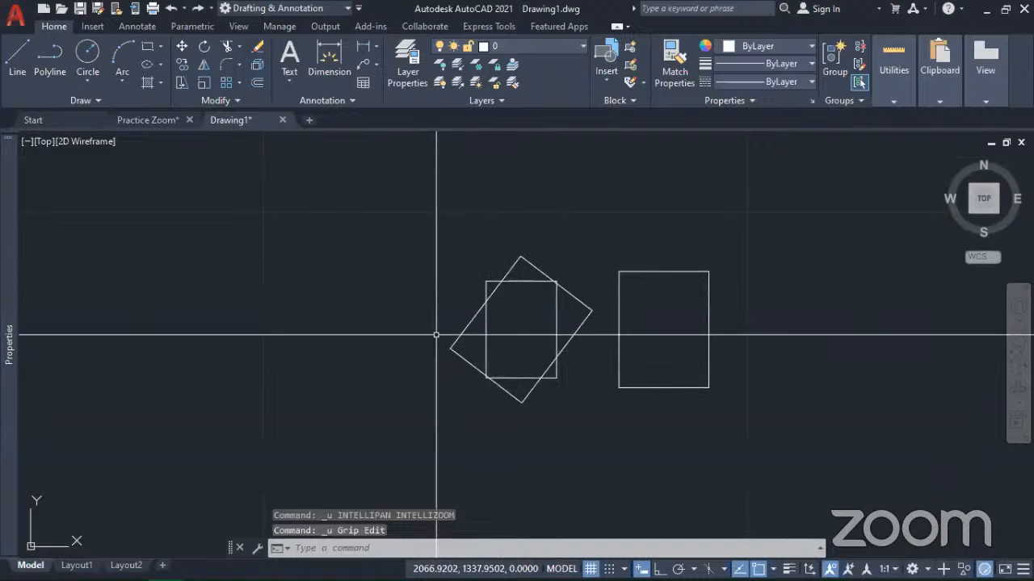
Step: Grip-mirror the tilted rectangle across its lower-left edge, from its left corner to its bottom corner
click(457, 347)
click(449, 352)
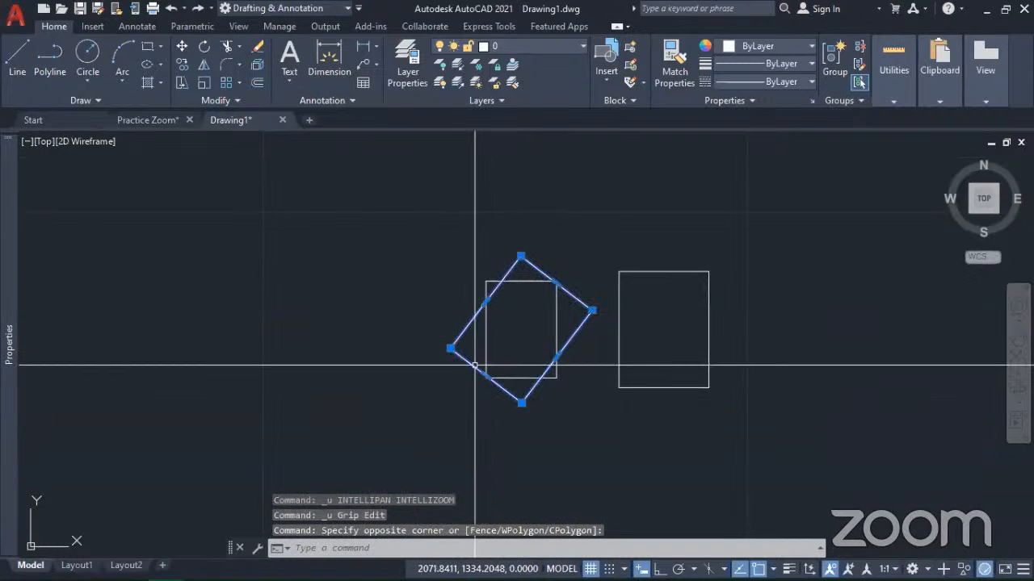
click(450, 350)
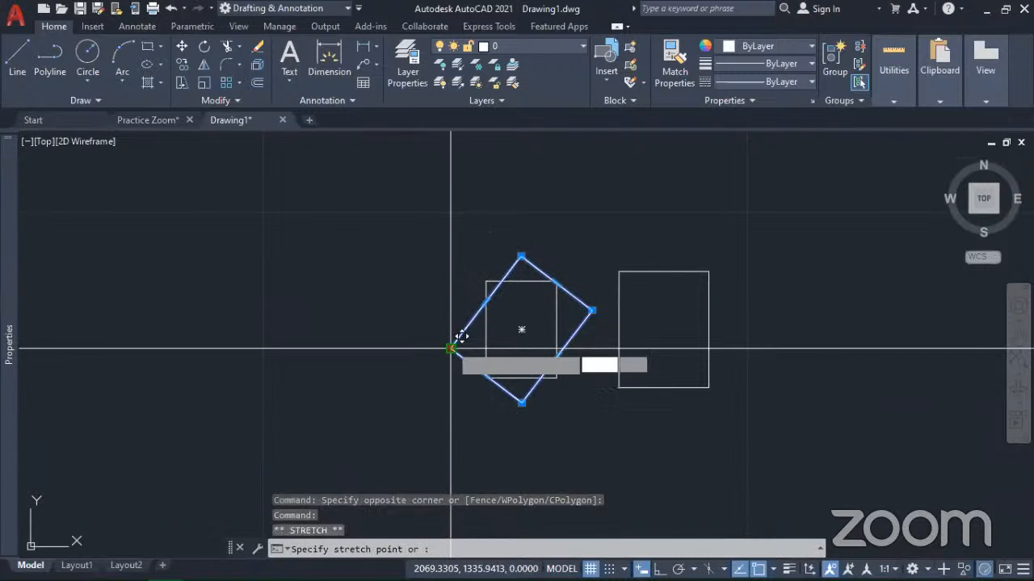
key(space)
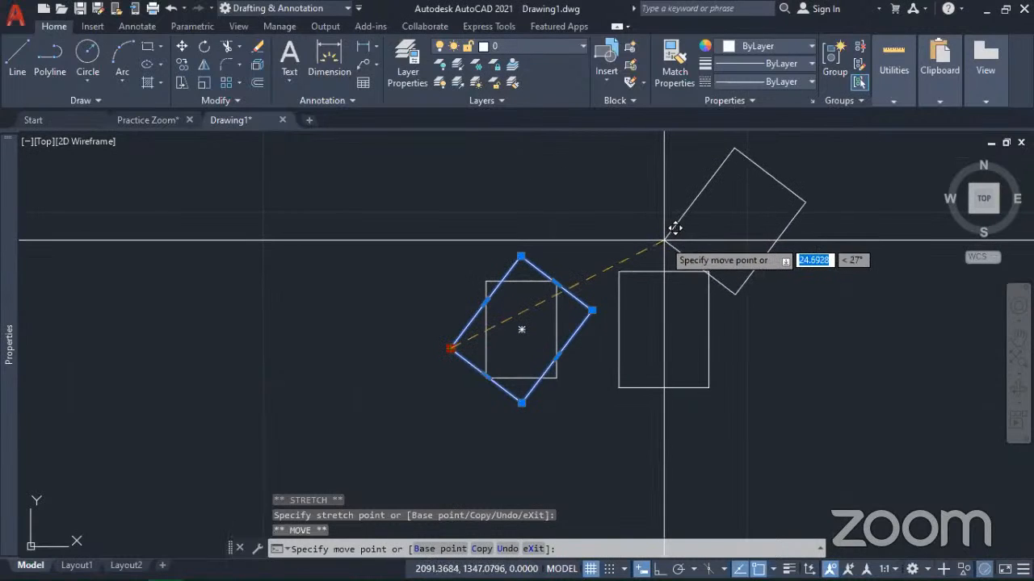
key(space)
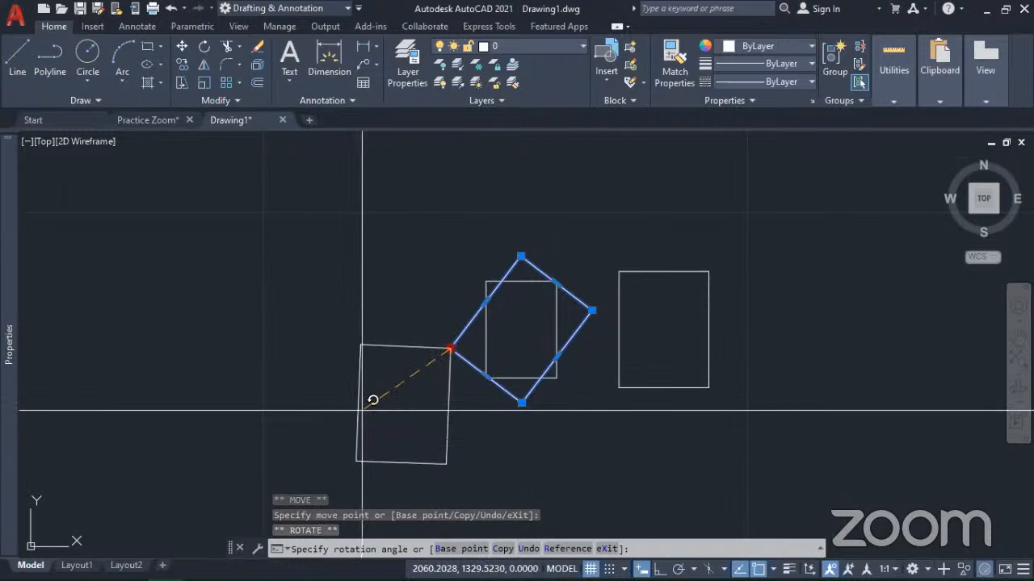
key(space)
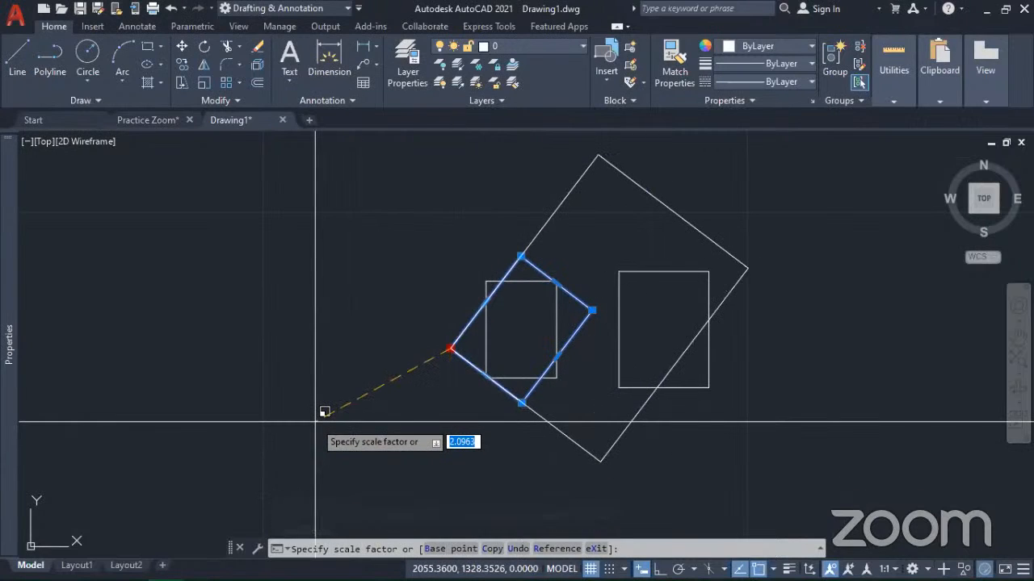
key(space)
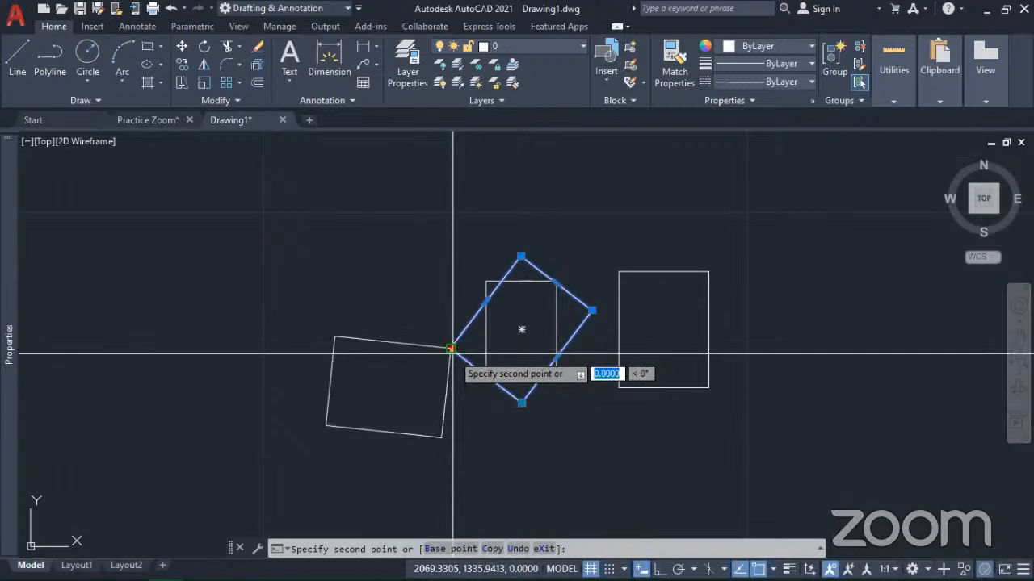
click(522, 402)
mouse_move(522, 402)
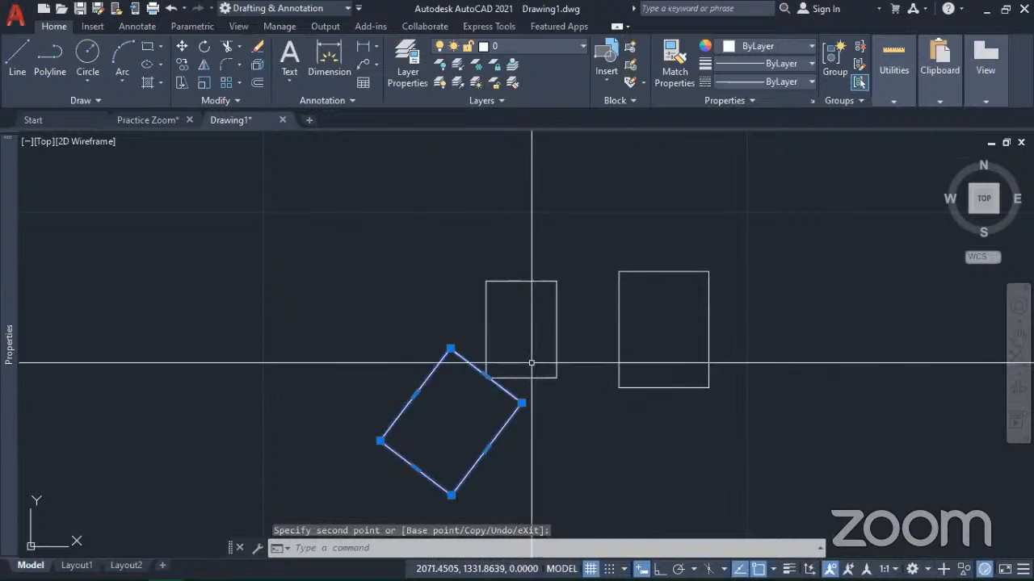
Step: Clear the selection and undo the mirroring across the lower-left edge
scroll(490, 403, up, 4)
scroll(497, 394, down, 2)
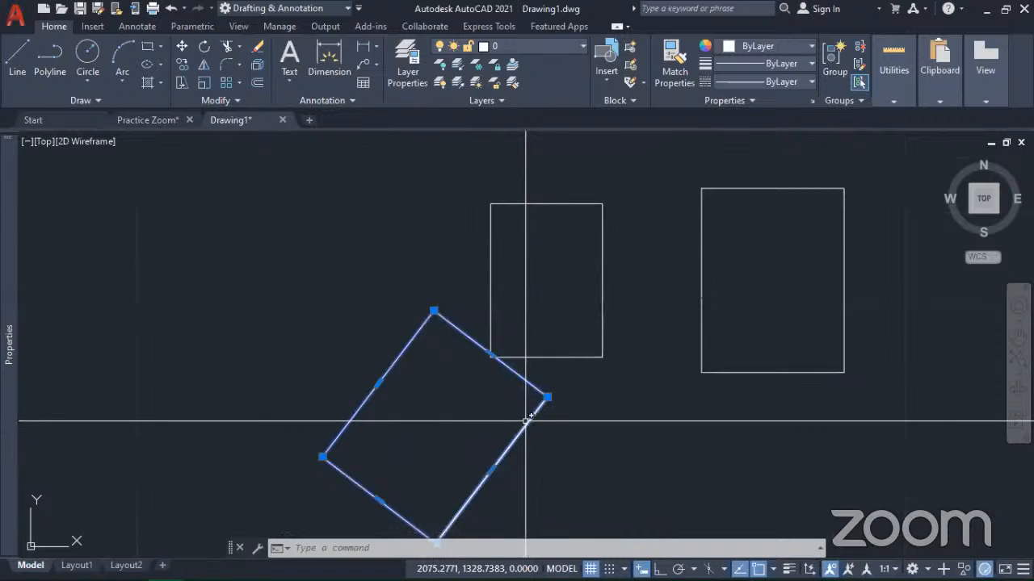
key(Escape)
scroll(525, 422, down, 2)
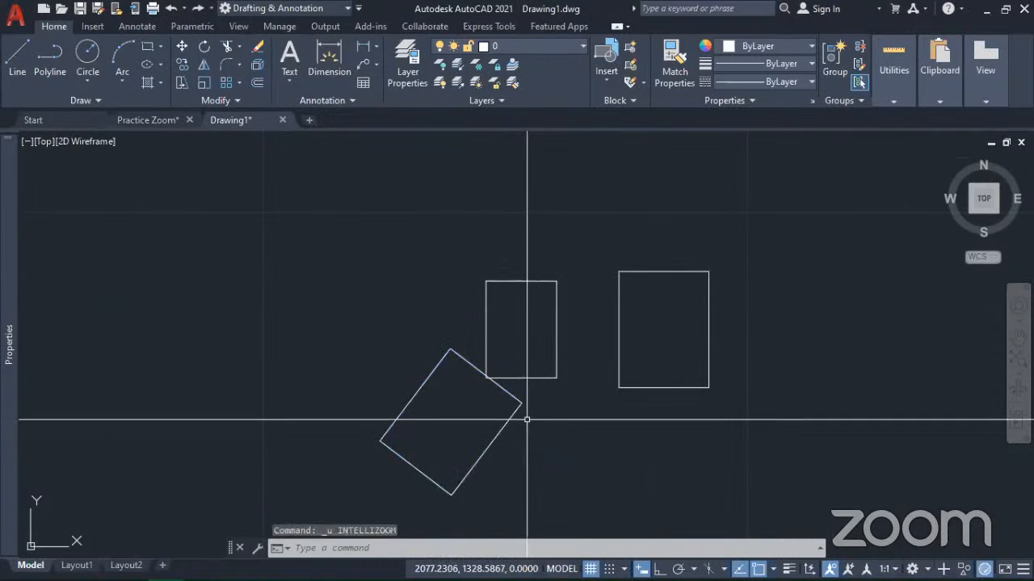
key(ctrl+z)
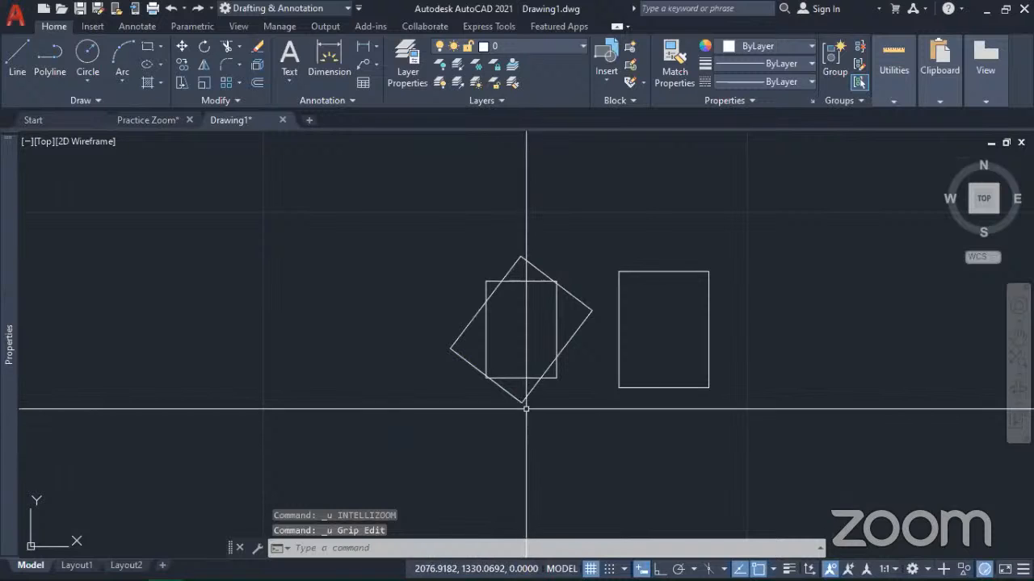
Step: Grip-mirror the tilted rectangle across its upper-left edge, using its left corner as base and its top corner as second point
click(535, 417)
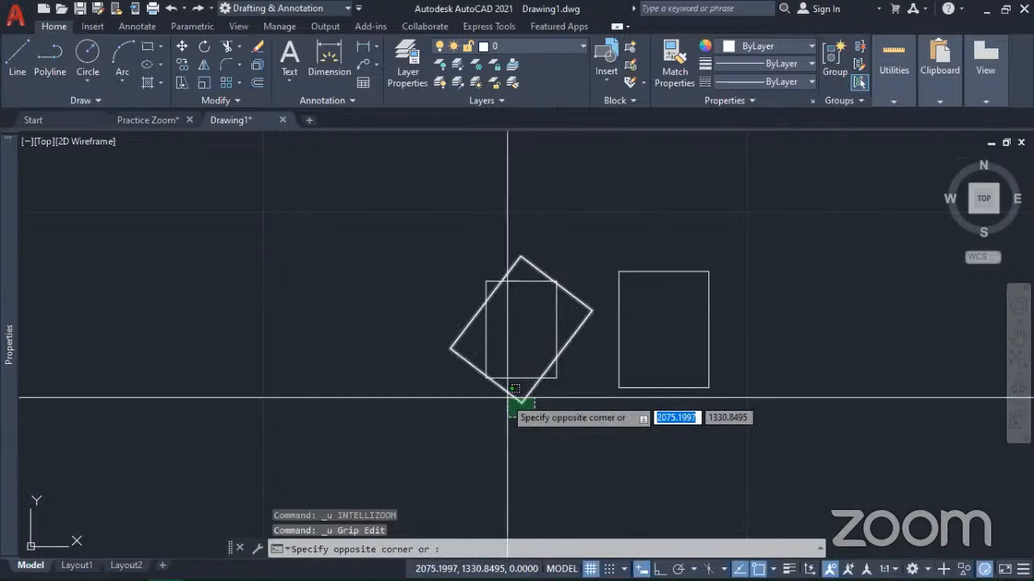
click(507, 398)
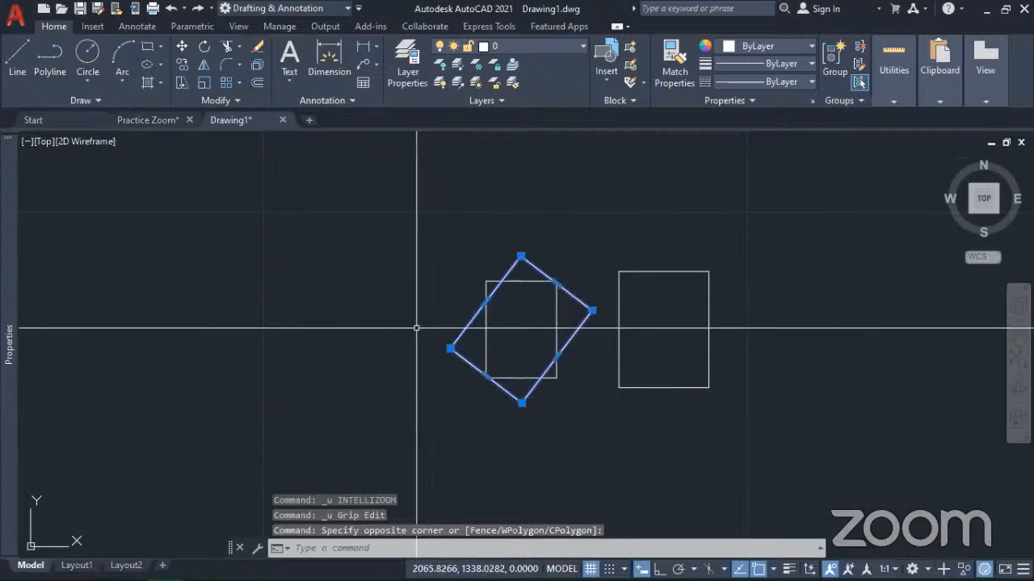
click(450, 348)
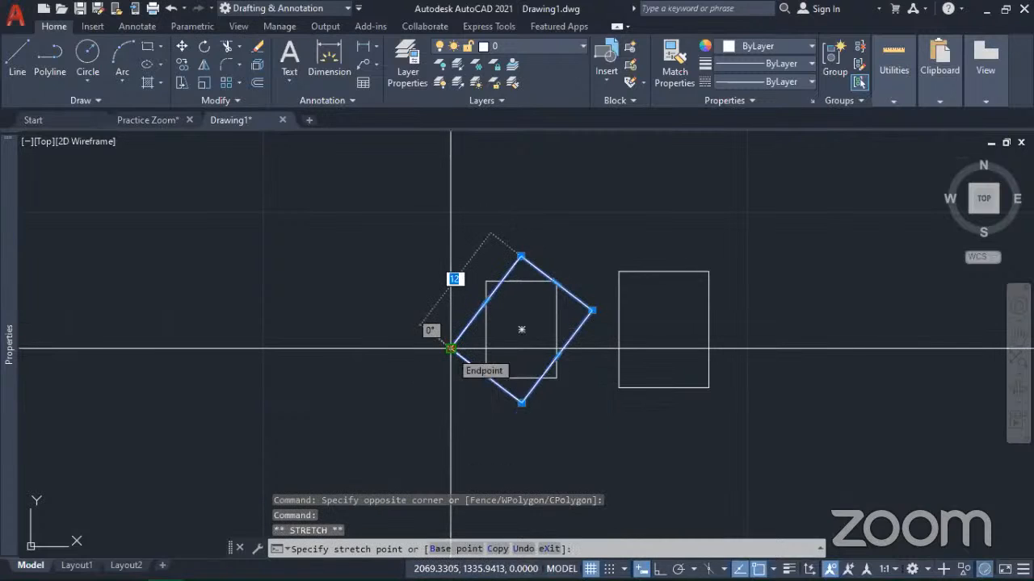
key(space)
key(space)
key(space)
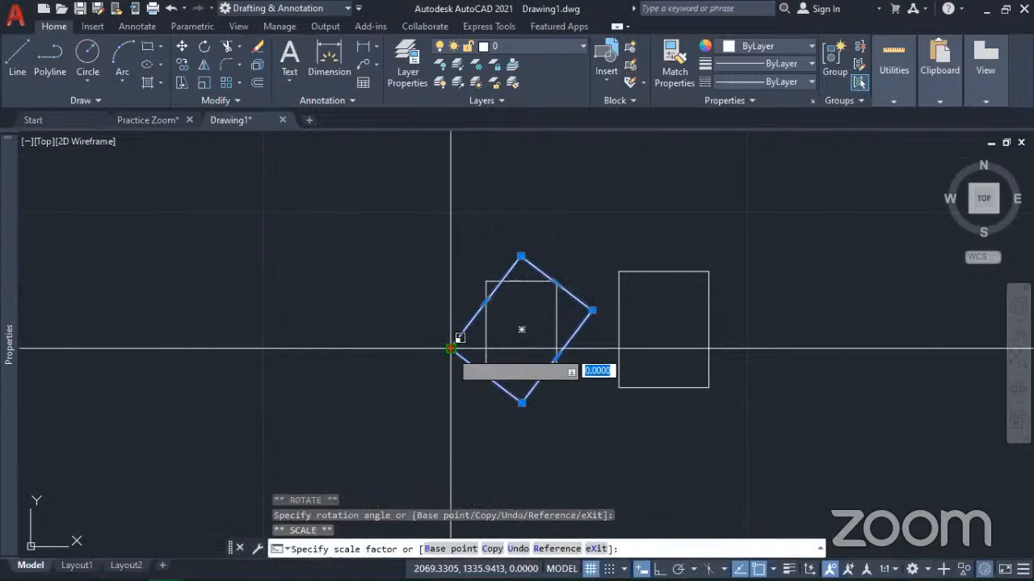
key(space)
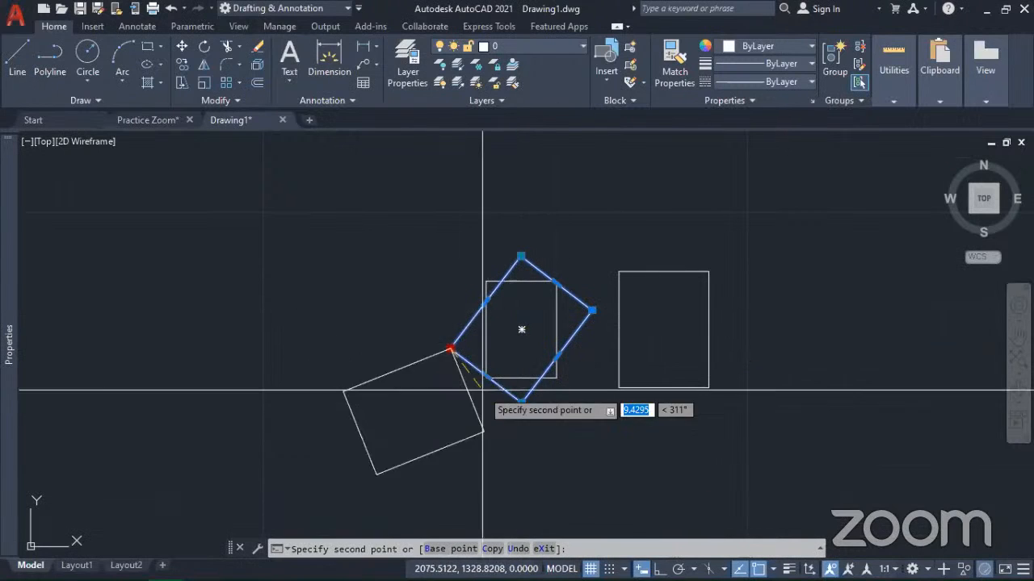
click(520, 256)
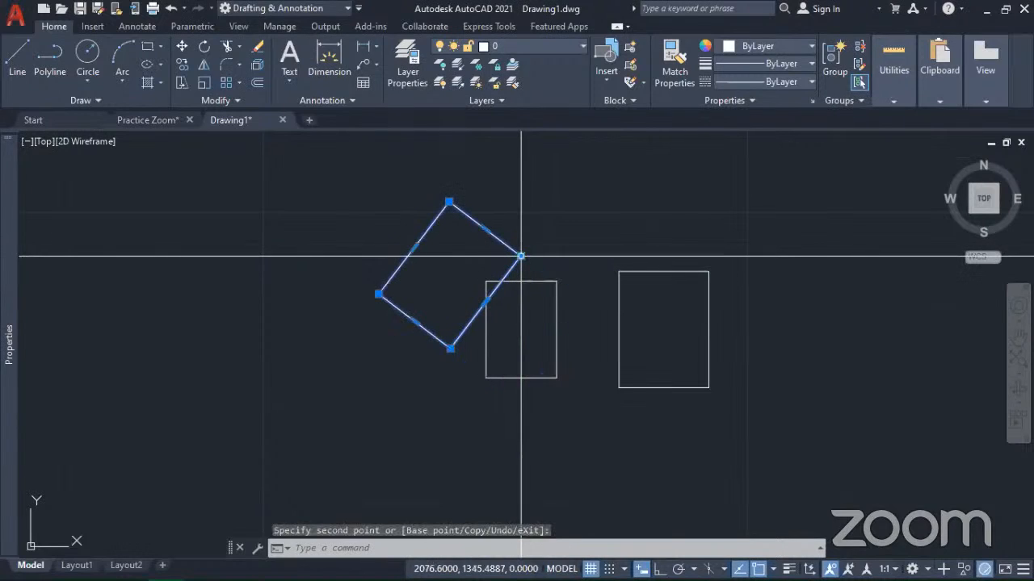
Step: Cycle the rectangle's left corner grip through the Stretch, Move, Rotate, Scale and Mirror modes and back to Stretch
click(378, 294)
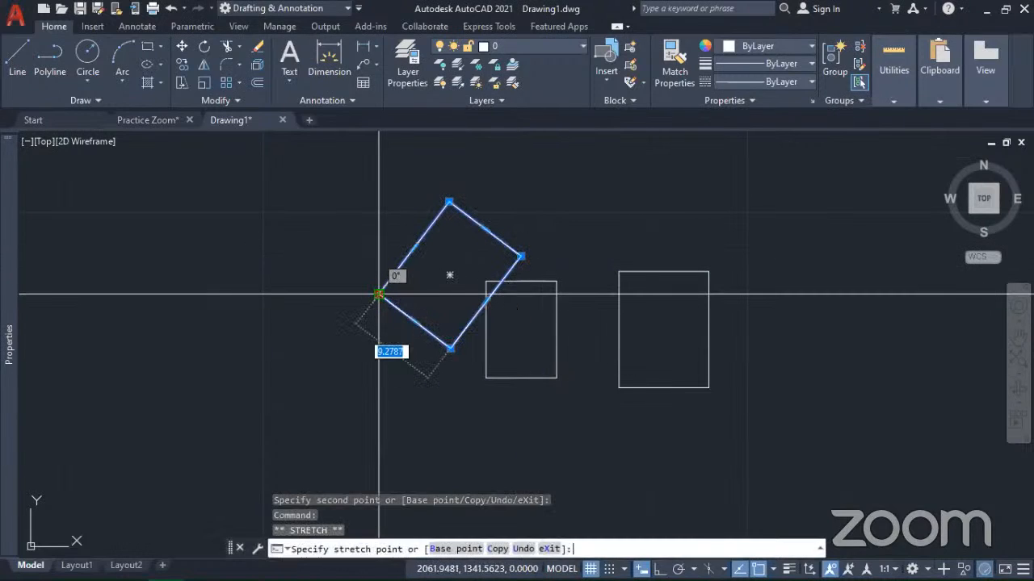
key(space)
key(space)
key(space)
key(space)
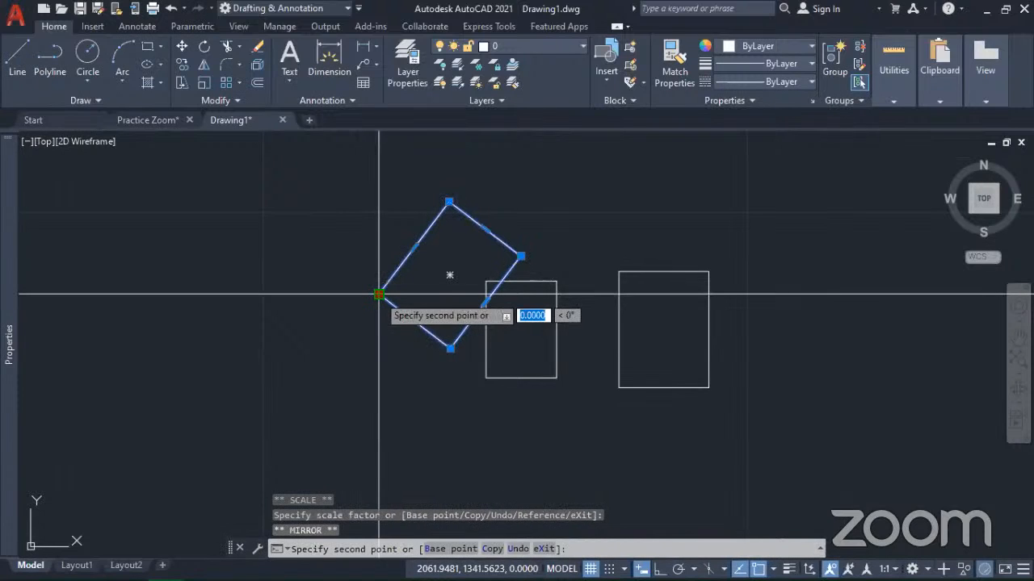
key(space)
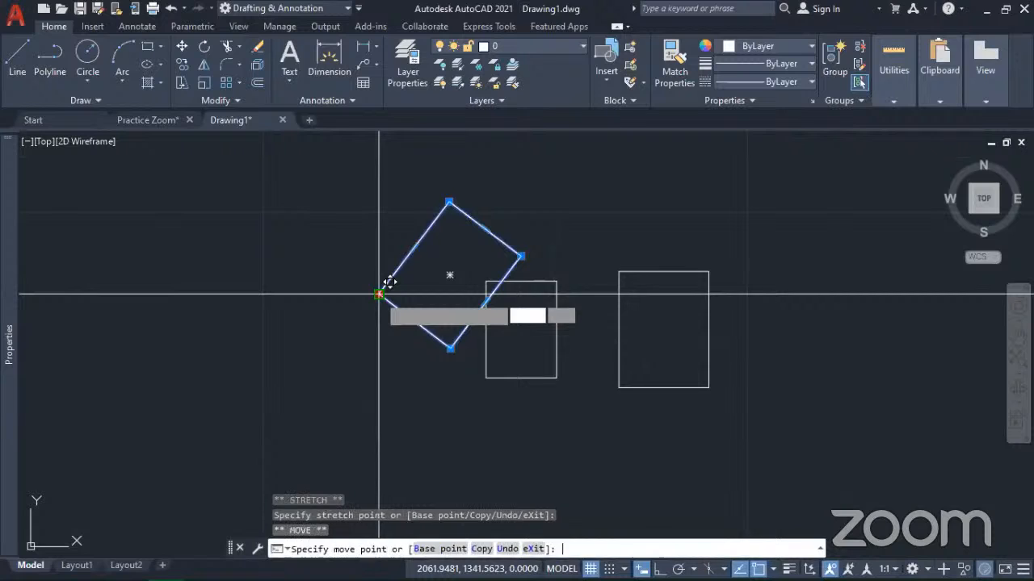
key(space)
key(space)
key(space)
key(space)
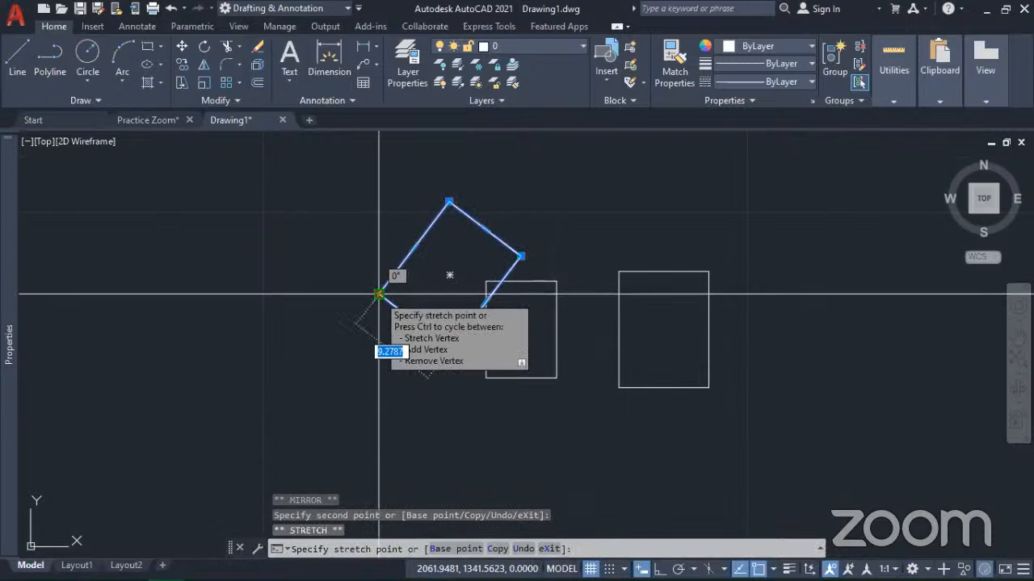
Step: Switch the active left corner grip to Mirror and flip the tilted rectangle once more across its upper-left edge
key(space)
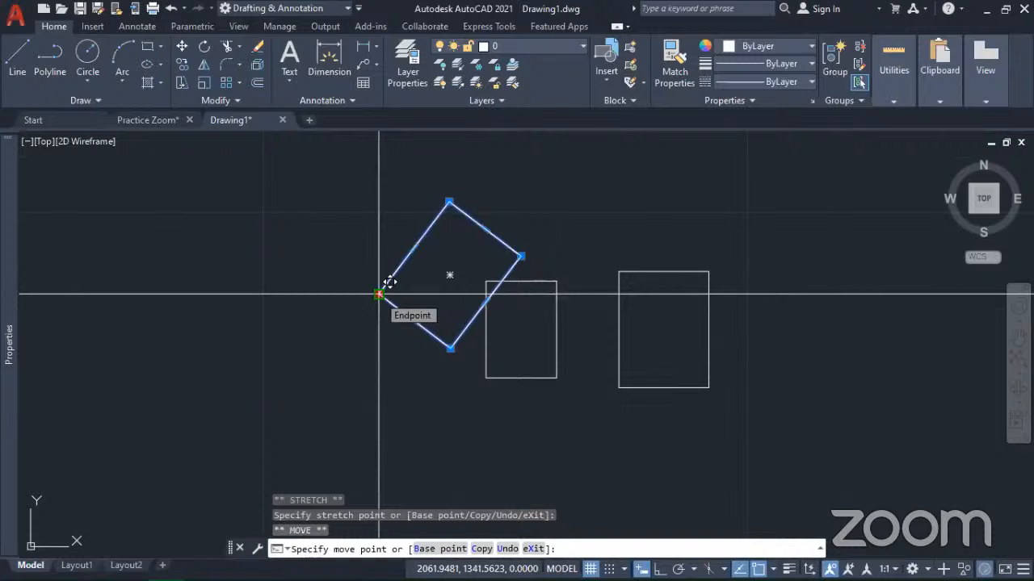
key(space)
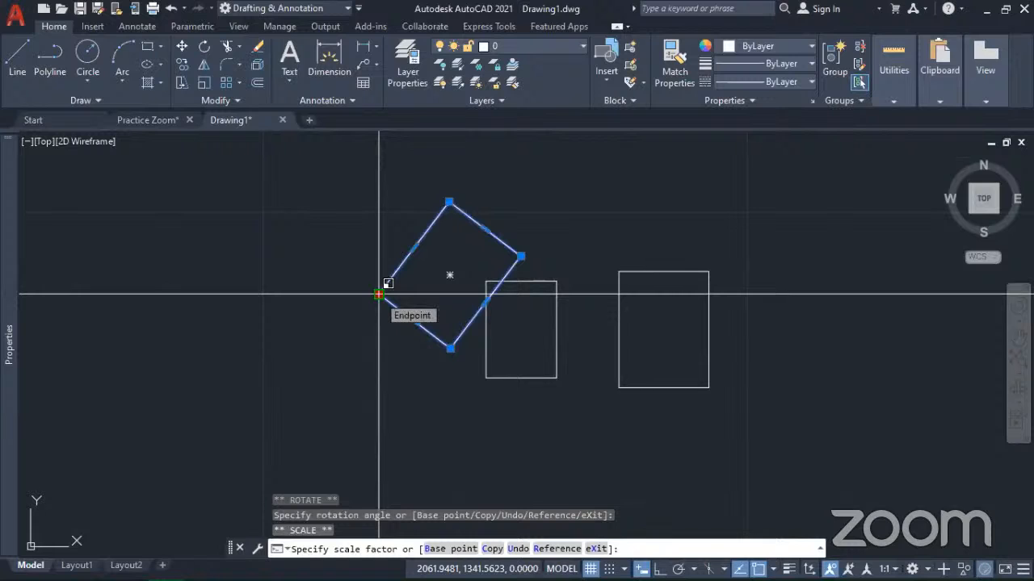
key(space)
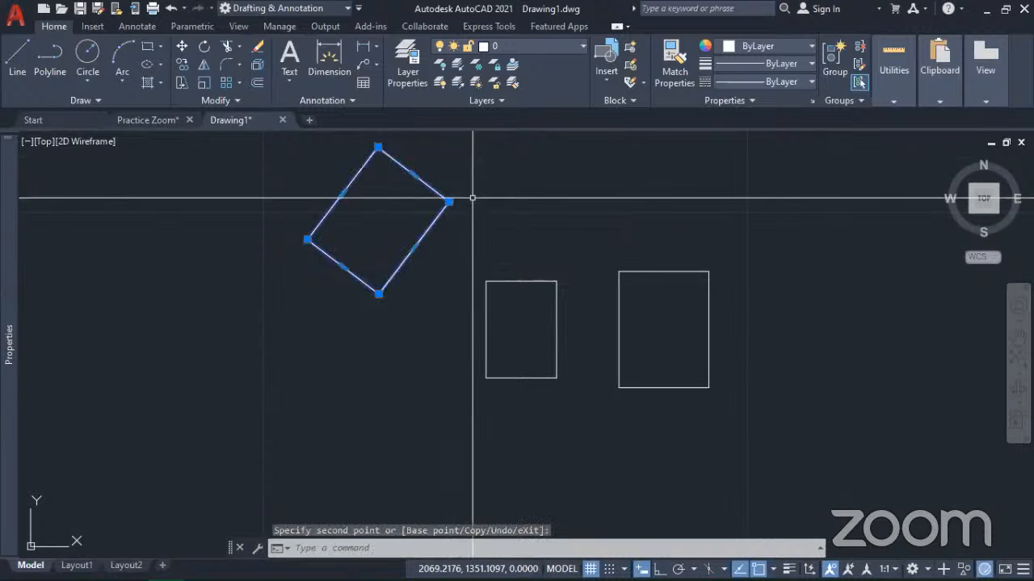
mouse_move(422, 312)
middle_down()
mouse_move(547, 379)
mouse_move(531, 411)
middle_up()
scroll(549, 385, down, 2)
scroll(505, 358, up, 6)
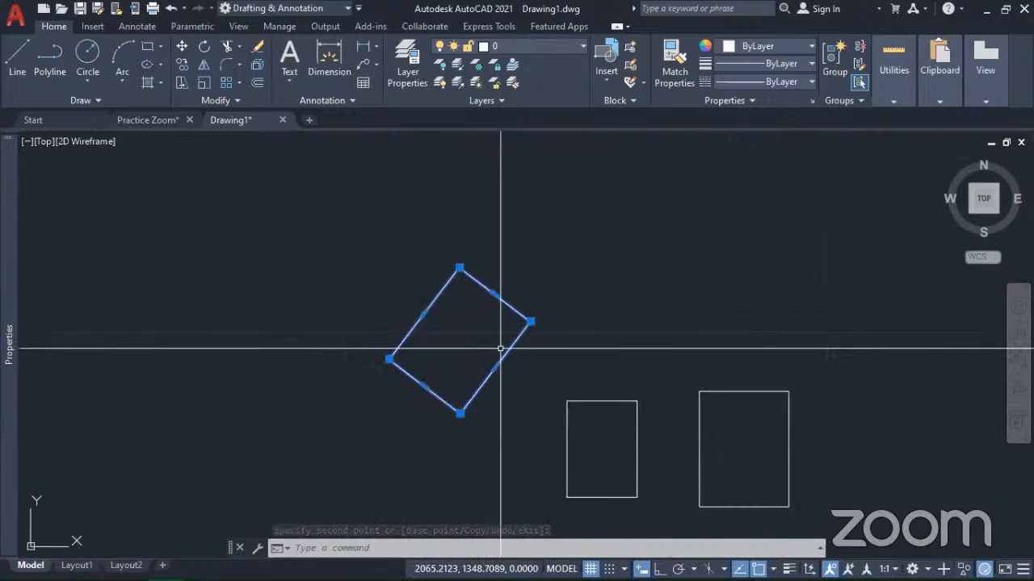
Step: Select the large rectangle and add a vertex to its right edge, placed slightly outside and below the edge's midpoint
scroll(501, 358, down, 6)
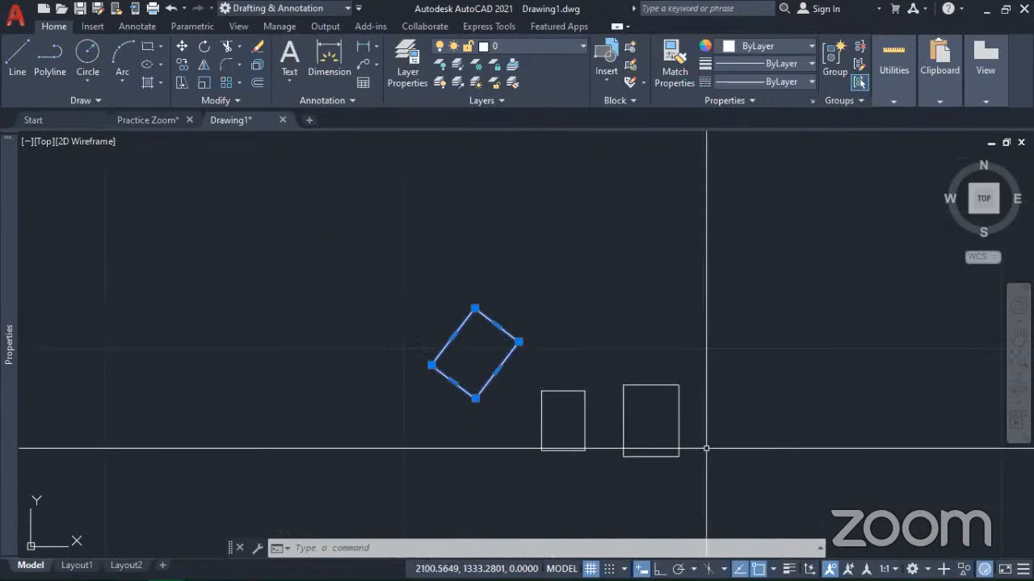
scroll(752, 477, up, 5)
click(593, 387)
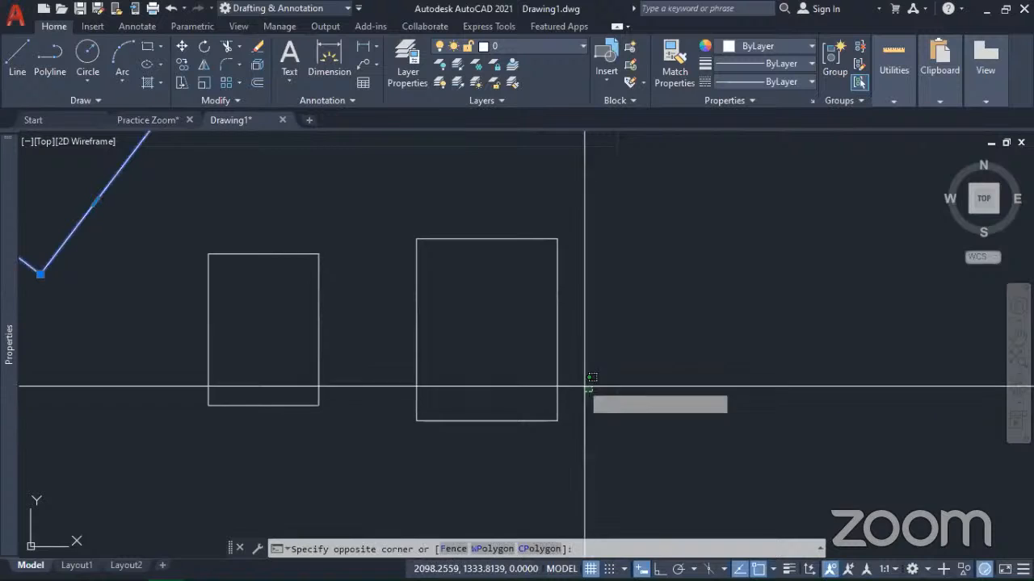
click(512, 322)
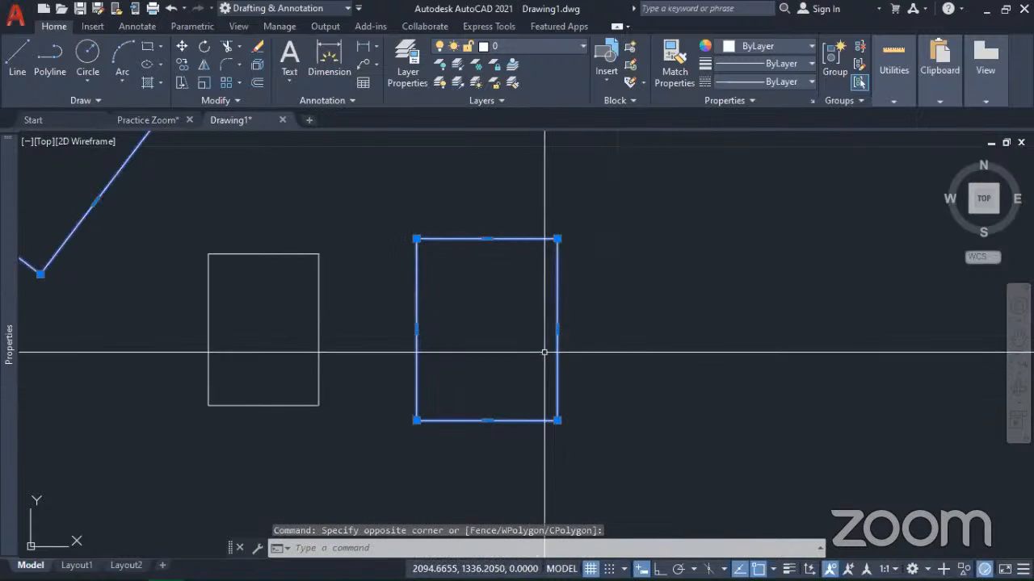
mouse_move(557, 330)
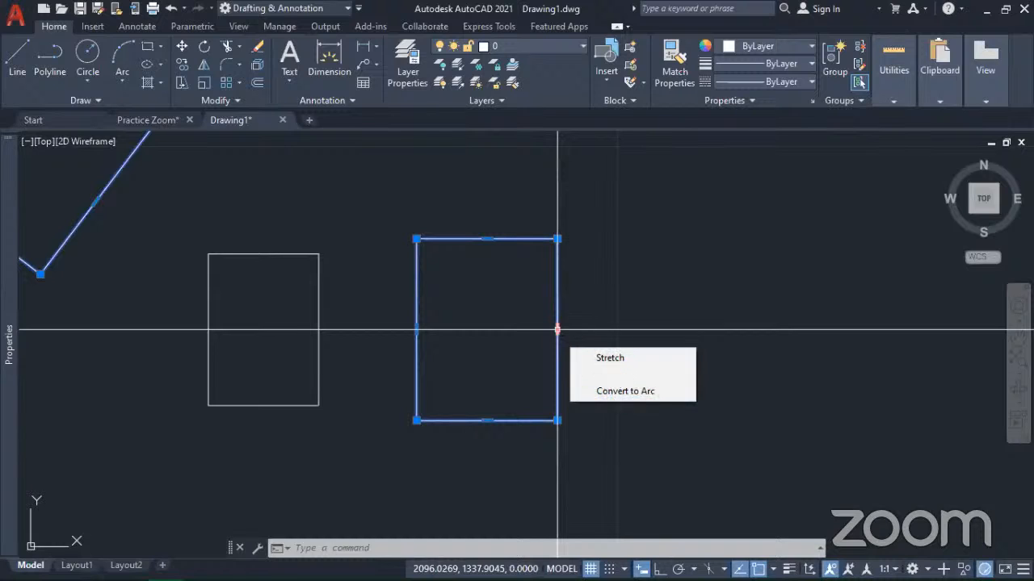
mouse_move(558, 330)
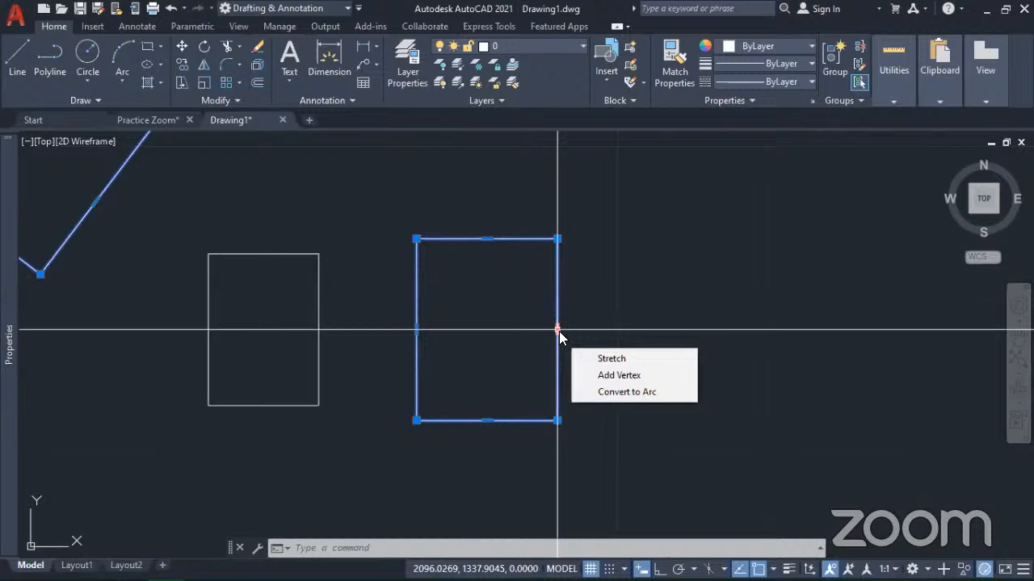
click(616, 373)
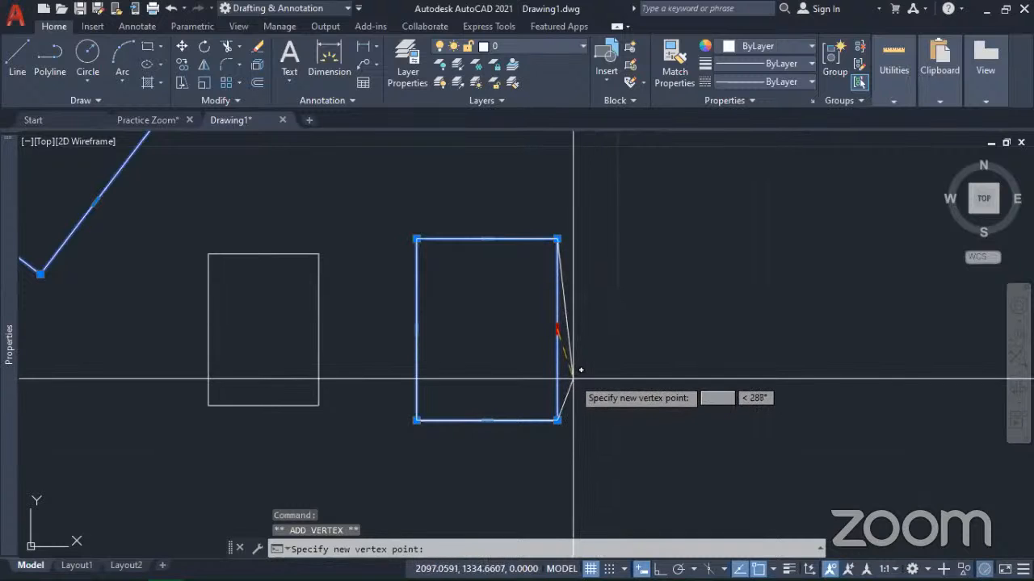
click(575, 370)
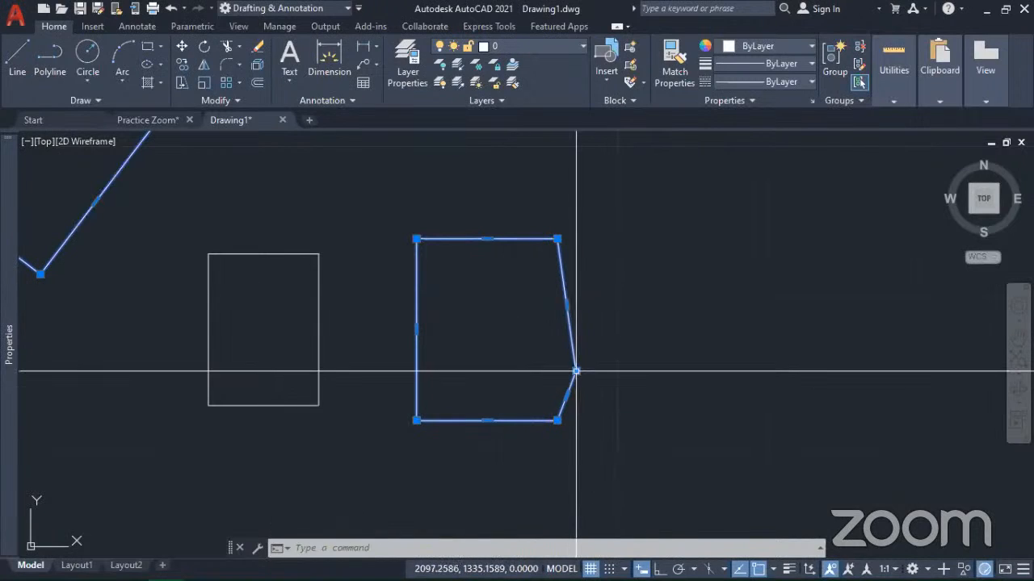
Step: Stretch the new vertex outward into a point and back inside the shape, forming a notch level with the left edge's midpoint
click(576, 372)
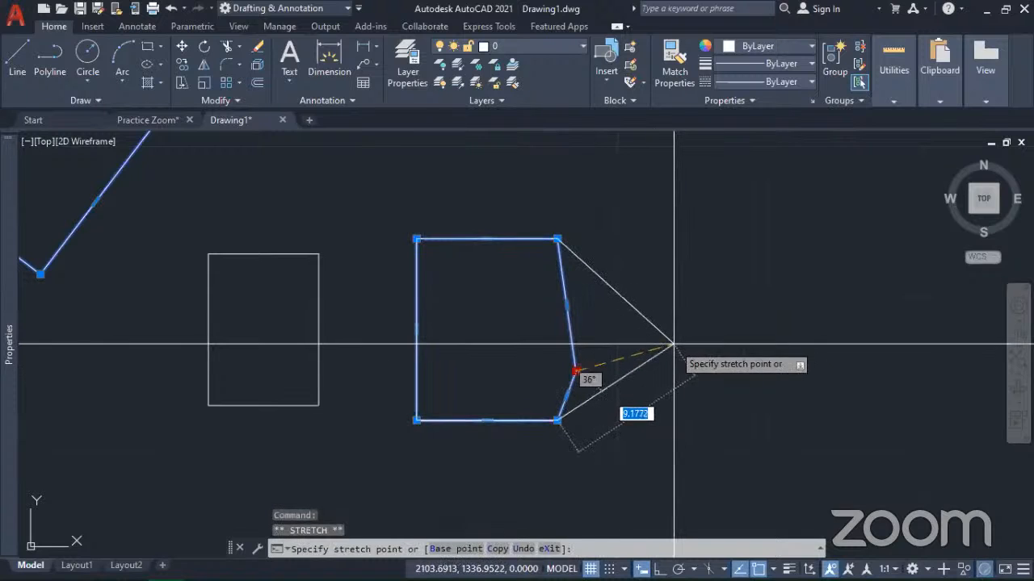
click(673, 344)
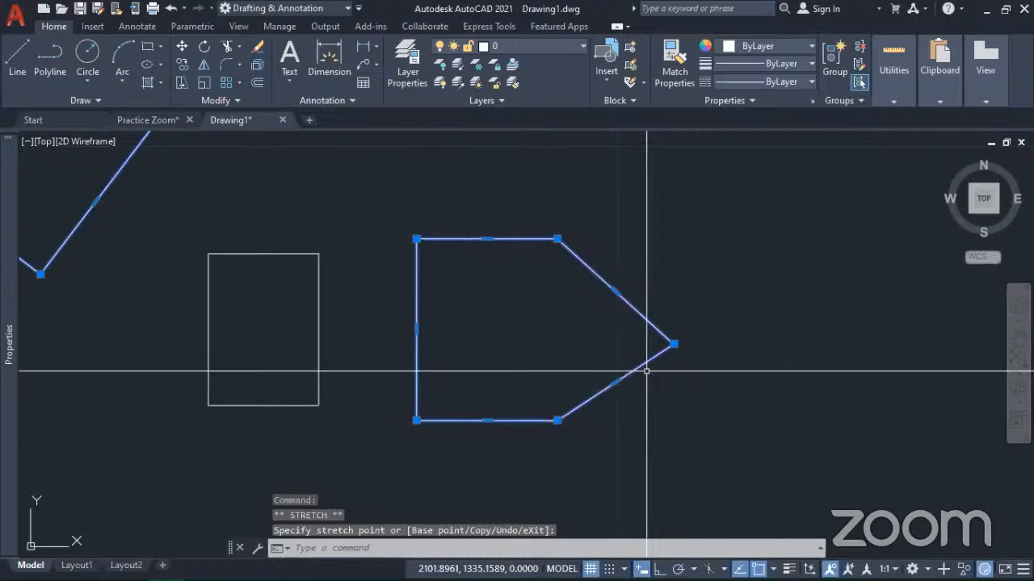
click(673, 344)
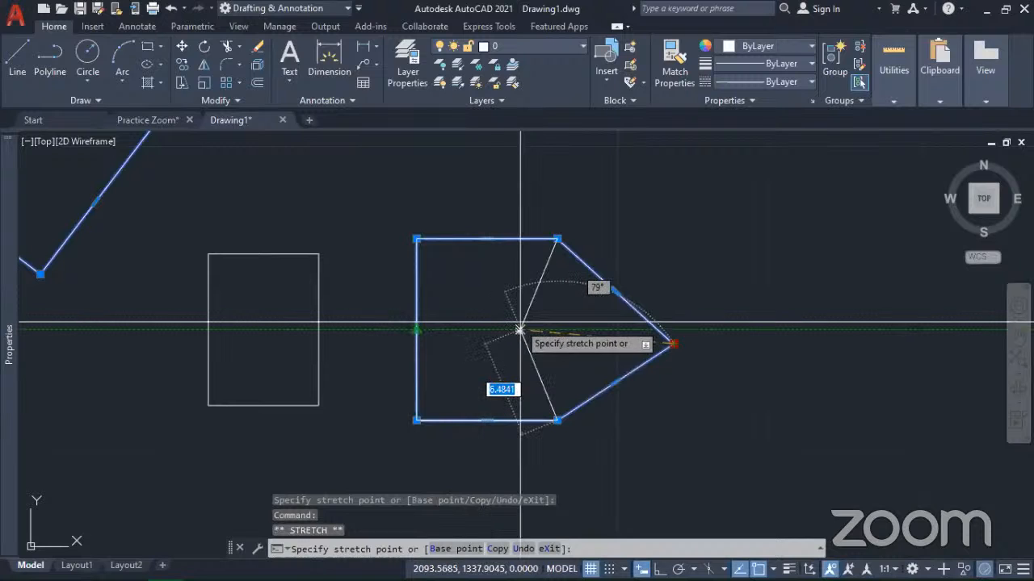
click(489, 329)
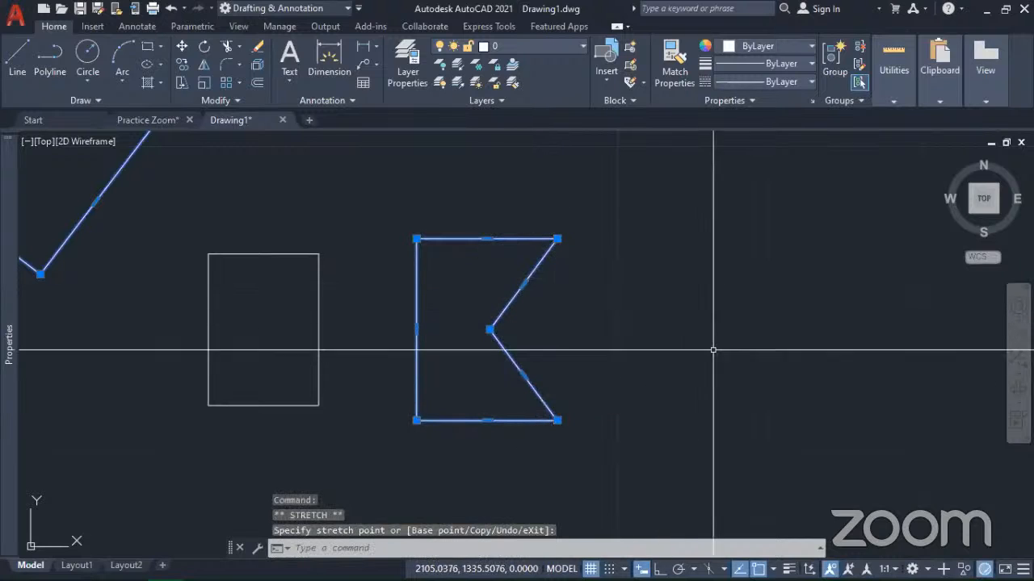
Step: Convert the notch's upper slanted edge to an arc bulging outward to the lower right, with its midpoint 5 units away
mouse_move(566, 357)
middle_down()
mouse_move(641, 381)
mouse_move(583, 367)
middle_up()
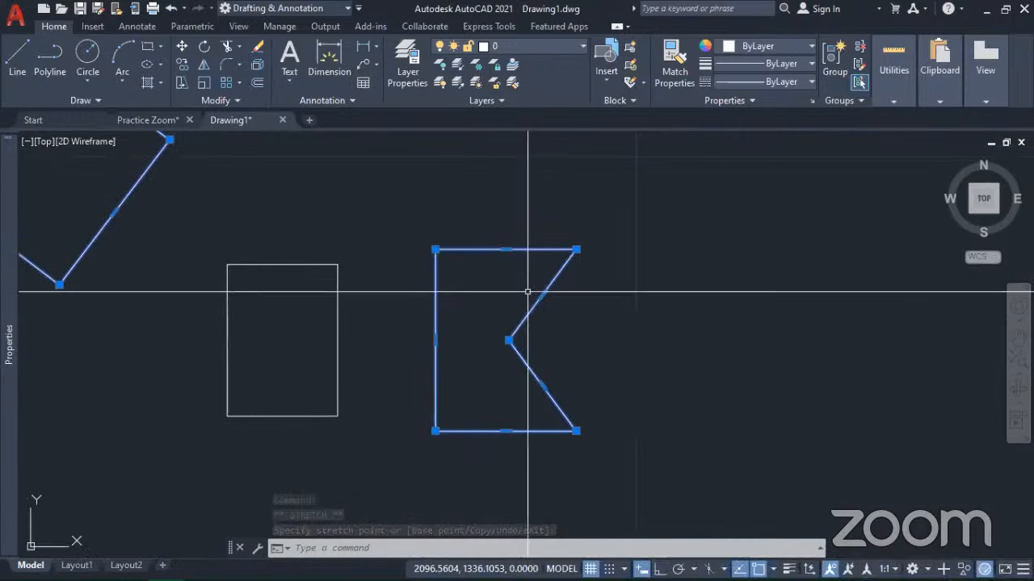
mouse_move(543, 296)
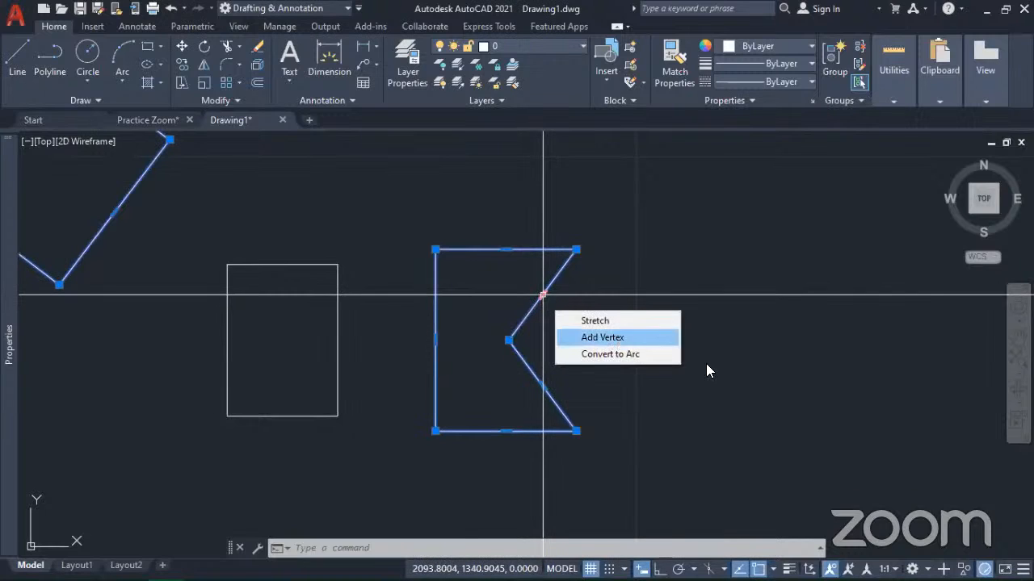
click(620, 338)
key(Escape)
mouse_move(541, 299)
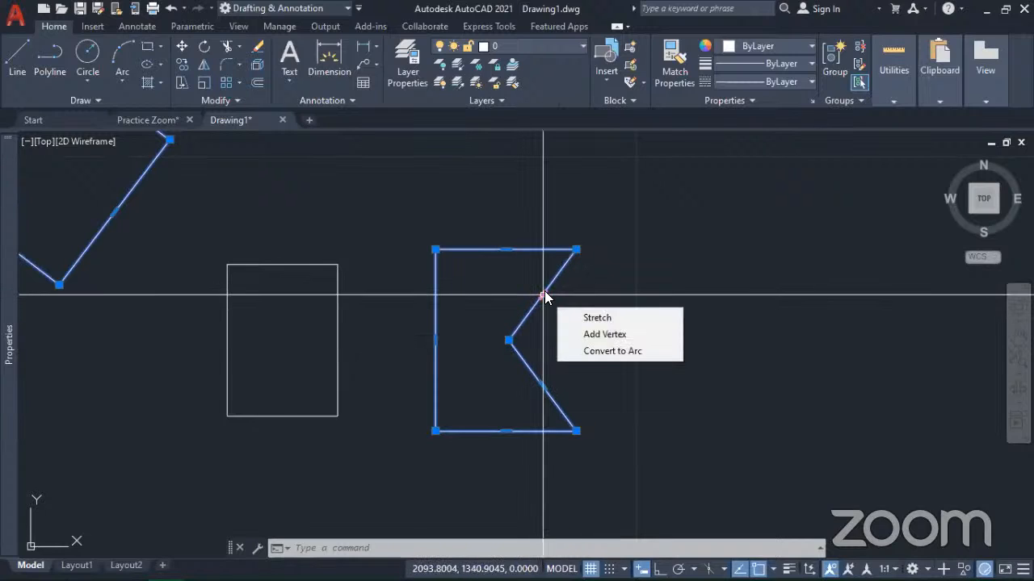
click(598, 350)
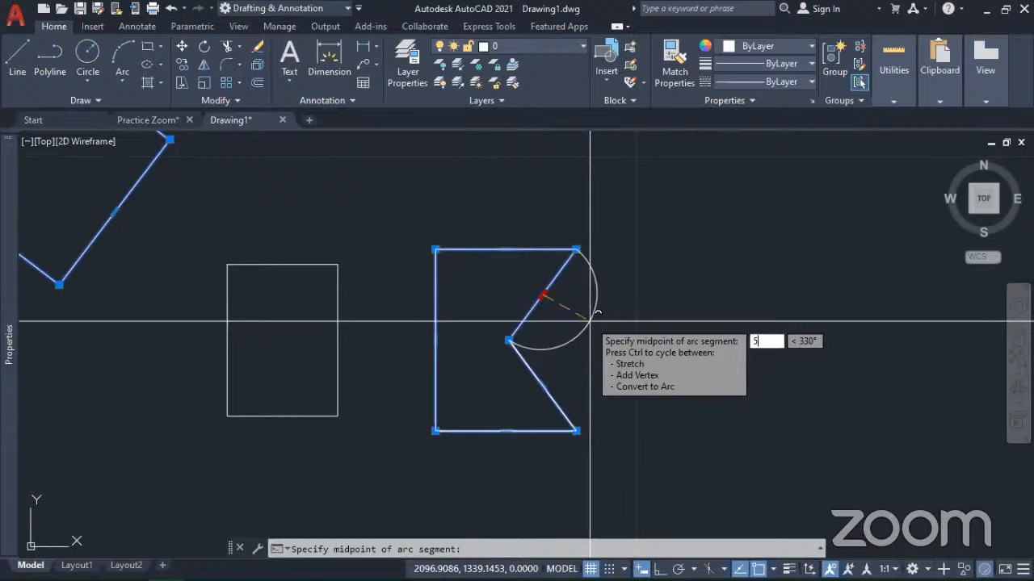
key(Return)
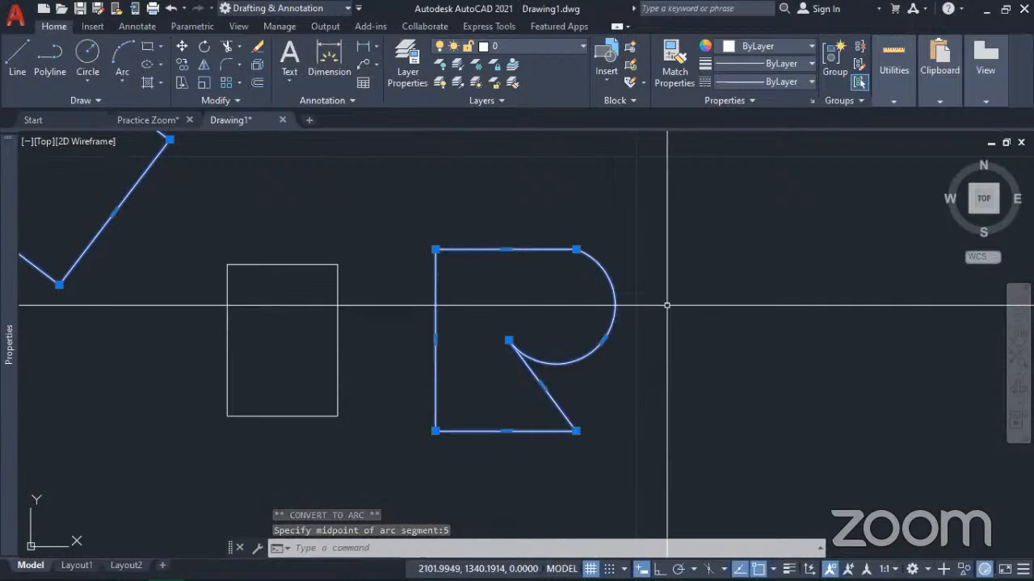
Step: Stretch the arc's upper endpoint leftward along the top edge to shape a letter R, and clear the selection
scroll(670, 312, down, 4)
scroll(638, 342, up, 4)
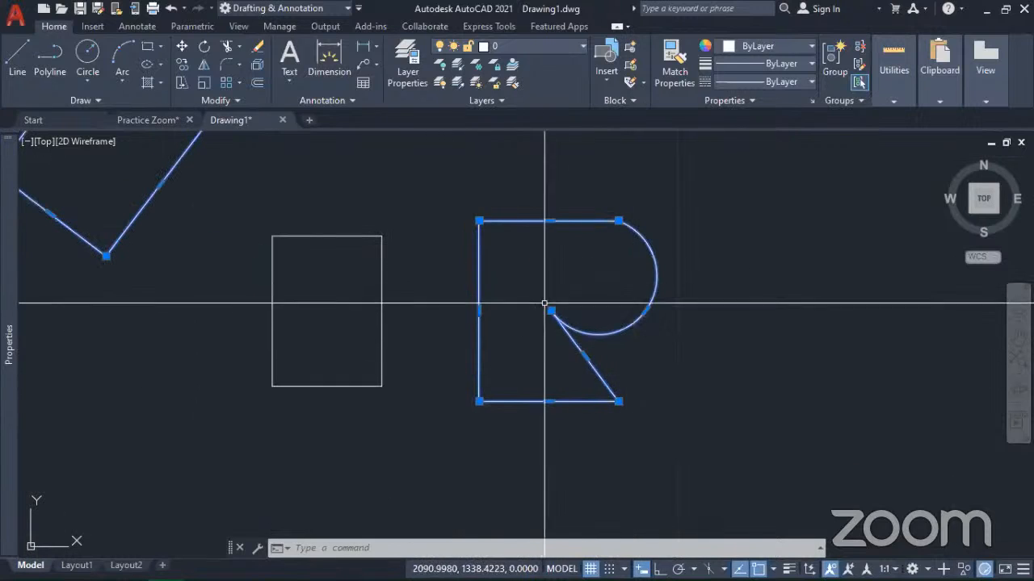
click(619, 220)
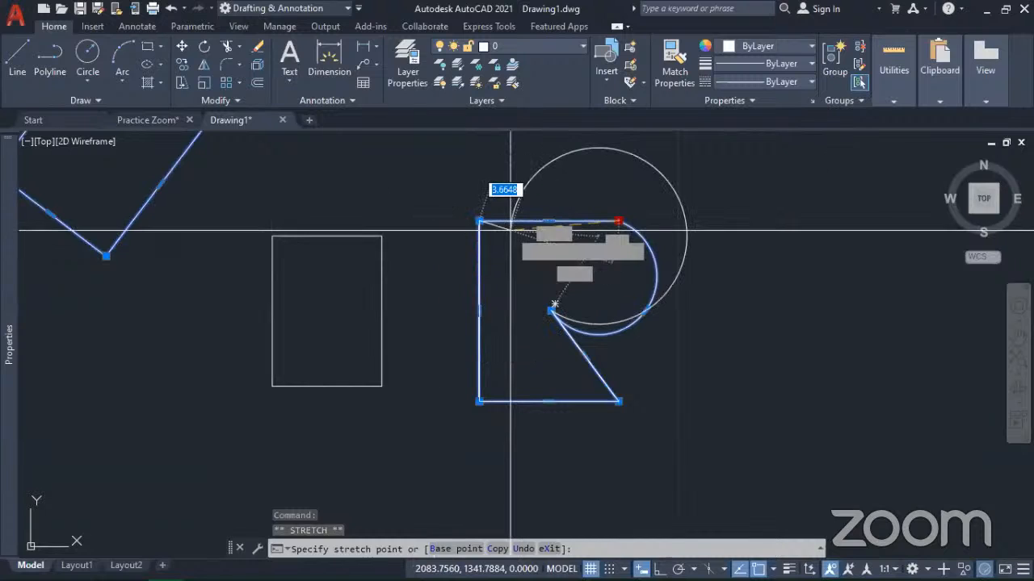
click(568, 220)
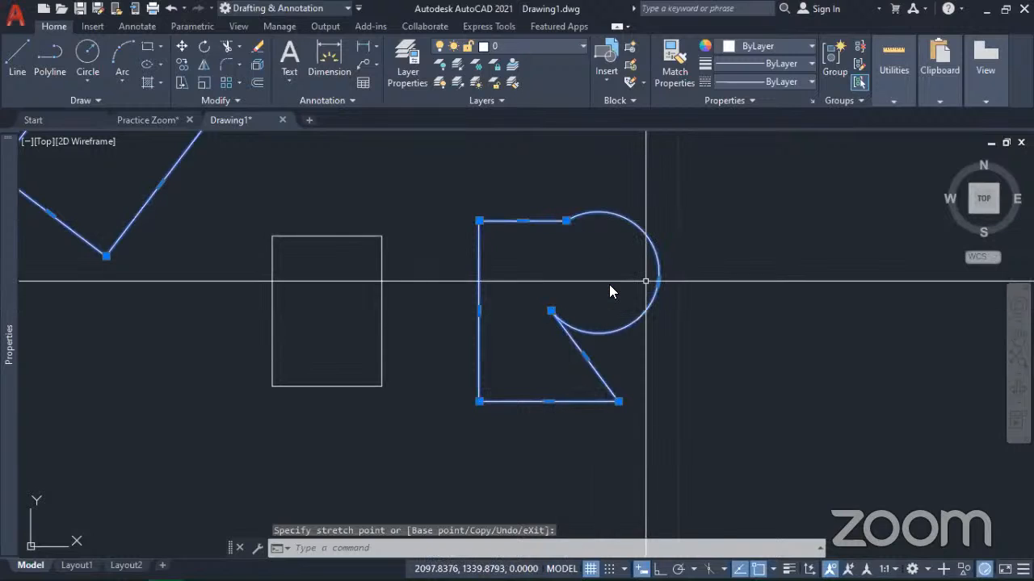
key(Escape)
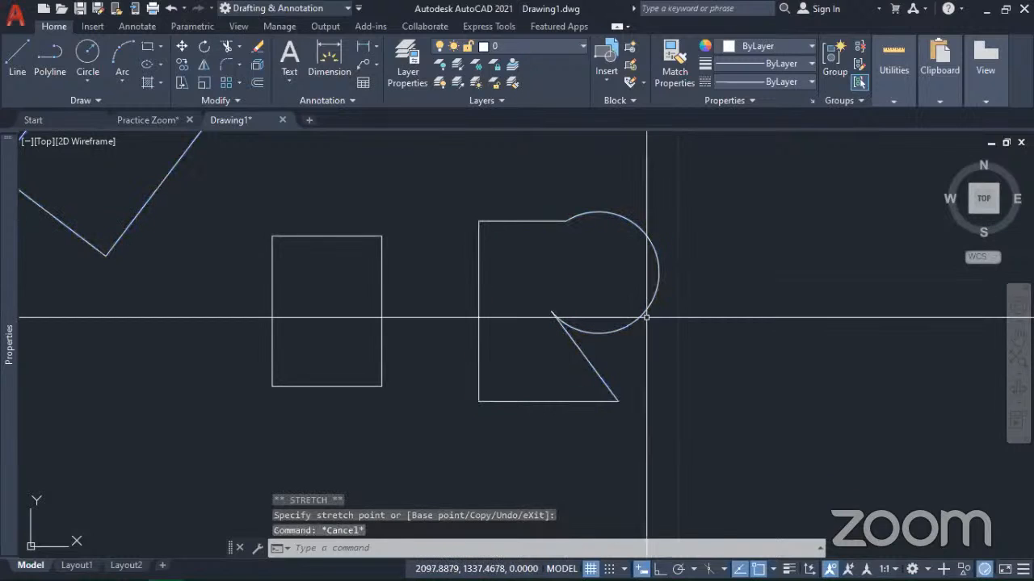
key(Escape)
Step: Select the smaller upright rectangle and stretch its right edge inward by about 3.8 units
mouse_move(640, 362)
middle_down()
mouse_move(667, 348)
mouse_move(859, 336)
middle_up()
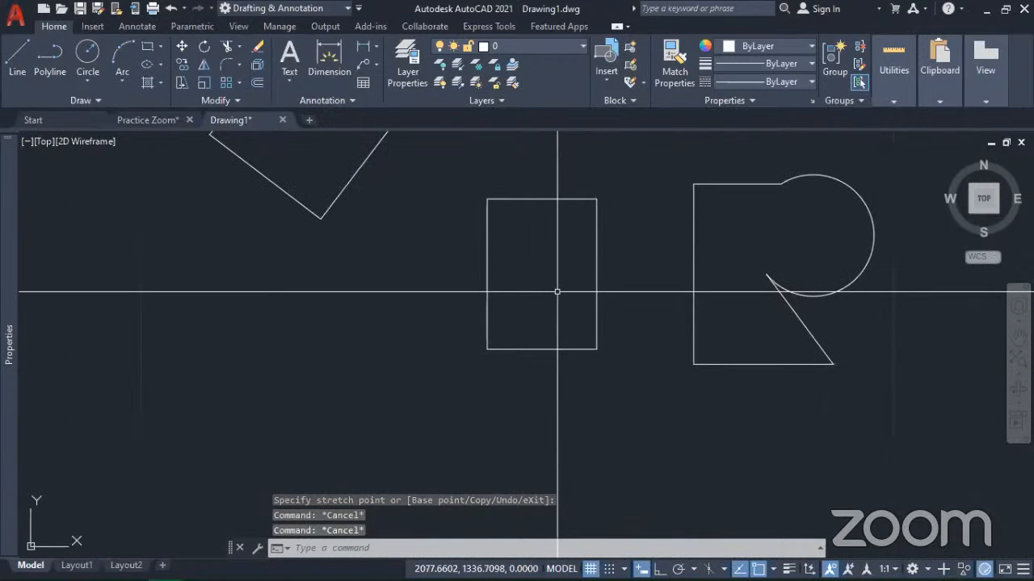
click(596, 292)
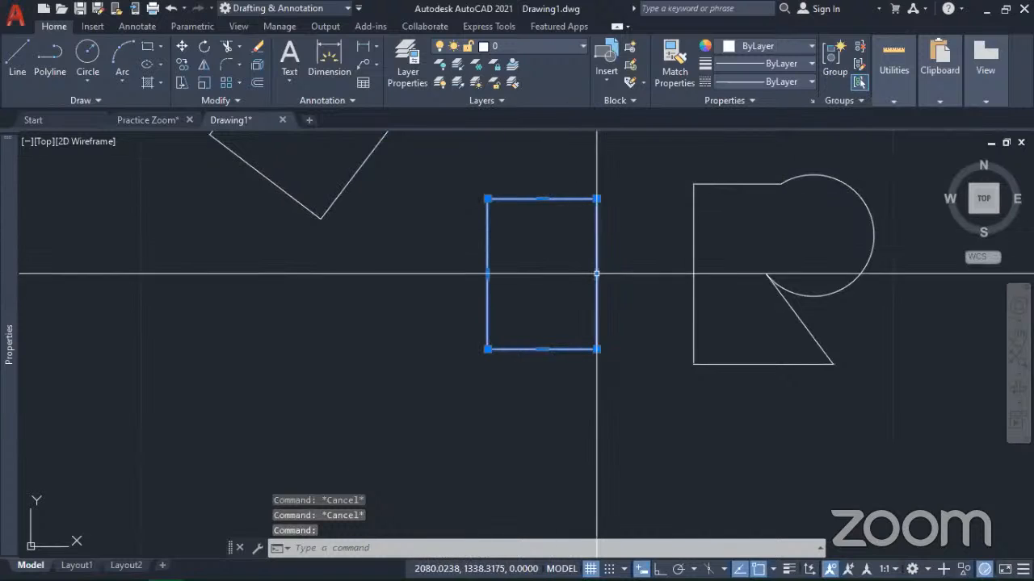
mouse_move(596, 273)
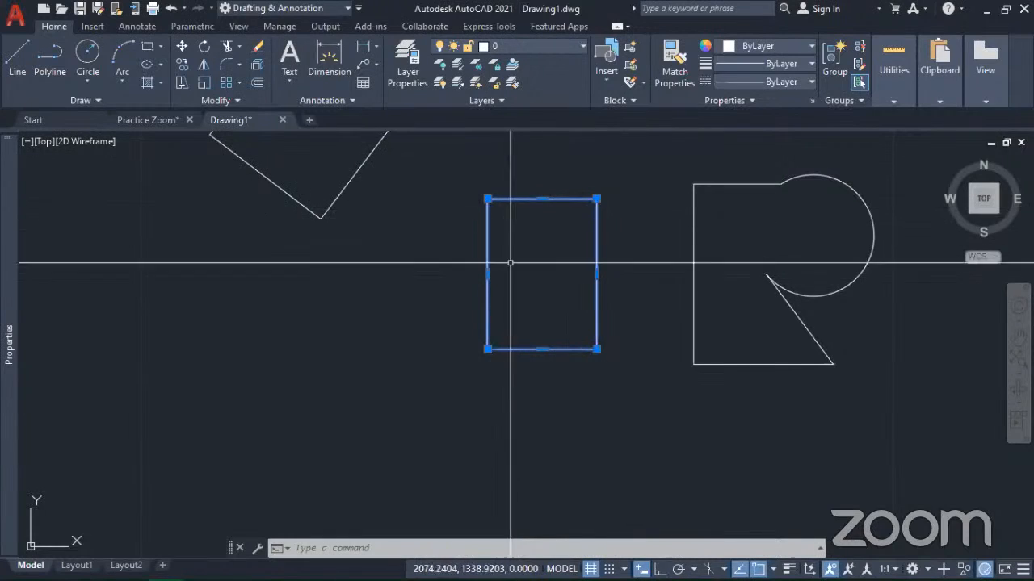
click(596, 275)
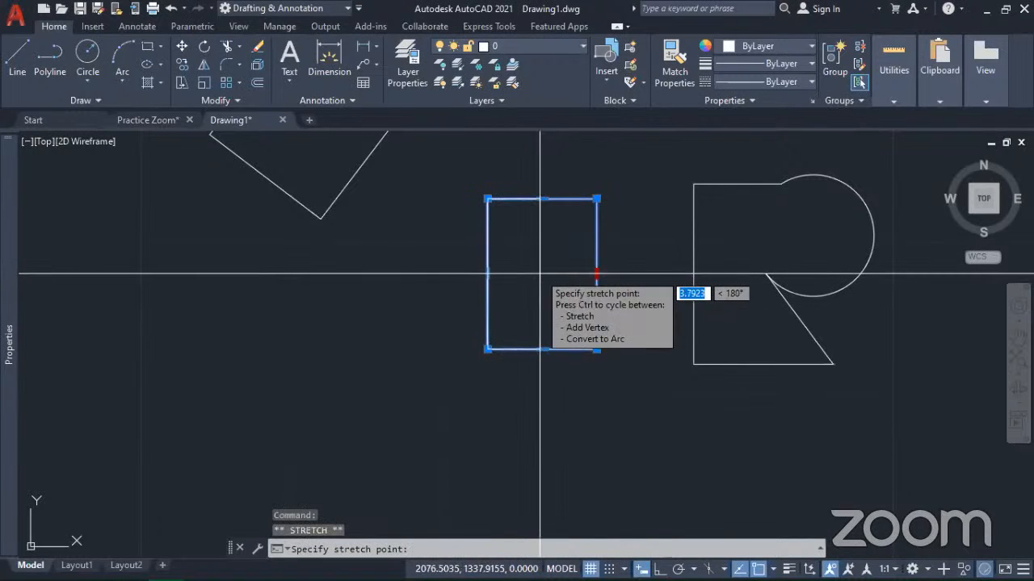
click(540, 274)
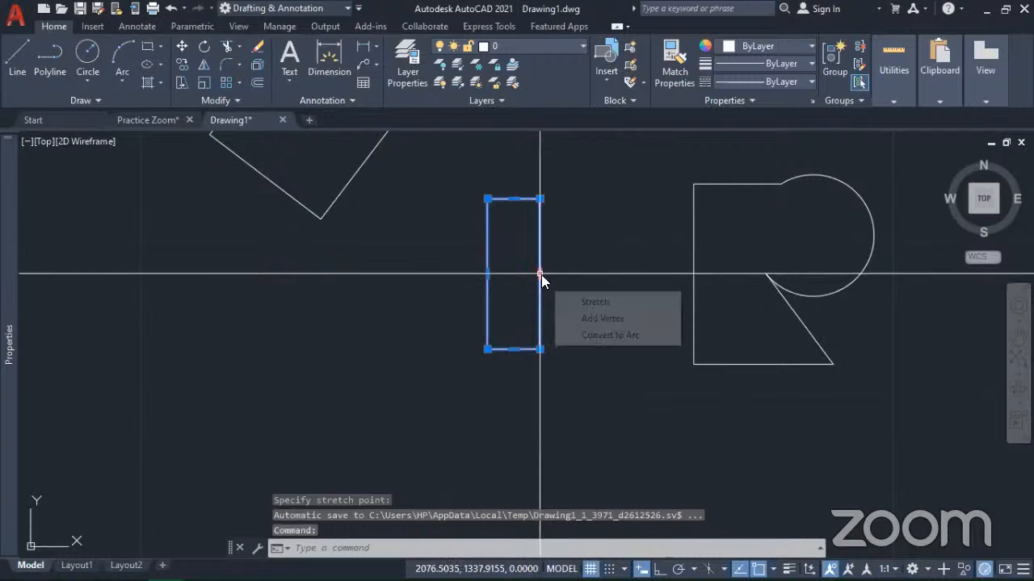
Step: Stretch the narrowed rectangle's top edge down by about 5 units, halving its height, and clear the selection
mouse_move(514, 198)
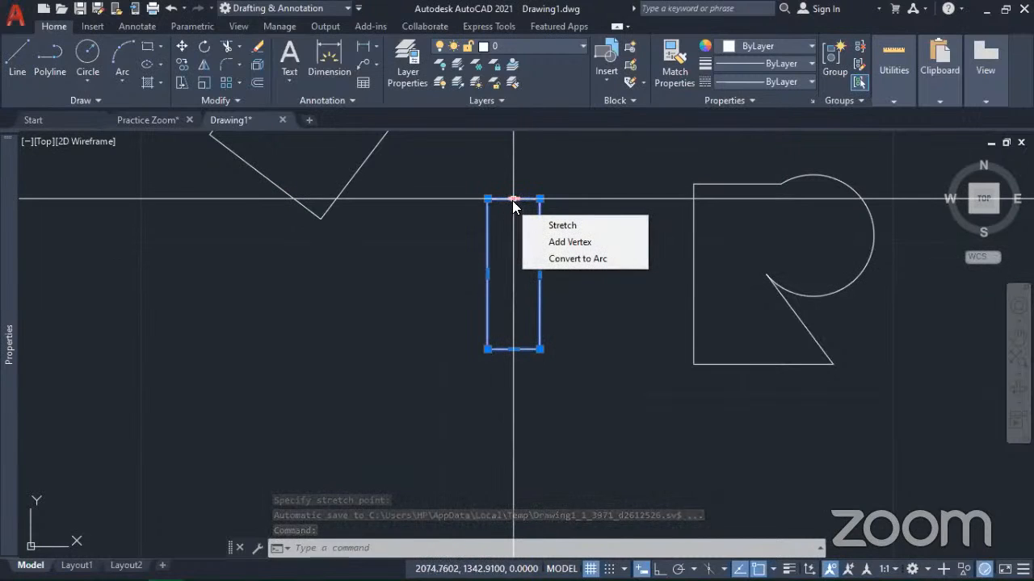
click(514, 199)
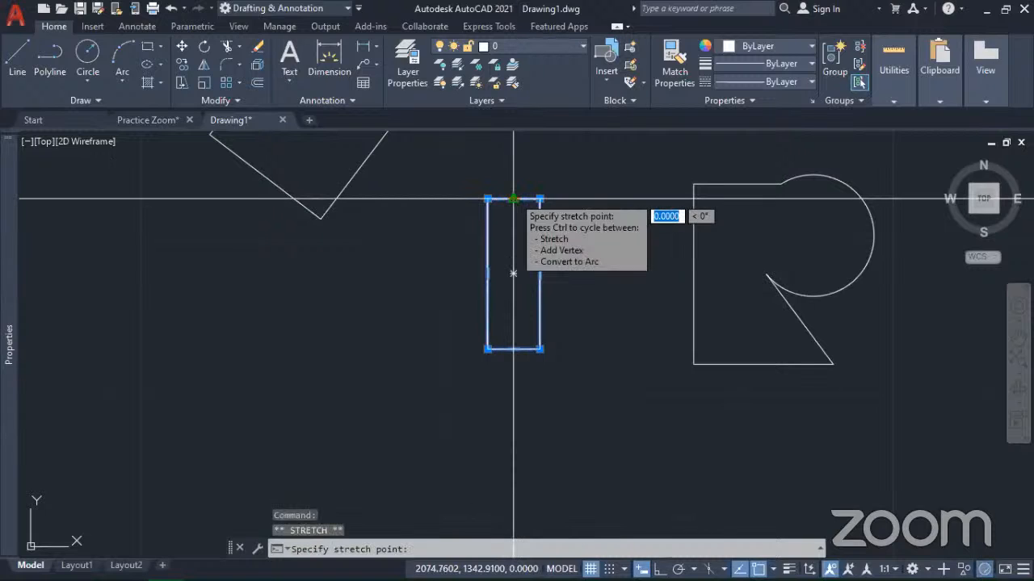
click(513, 273)
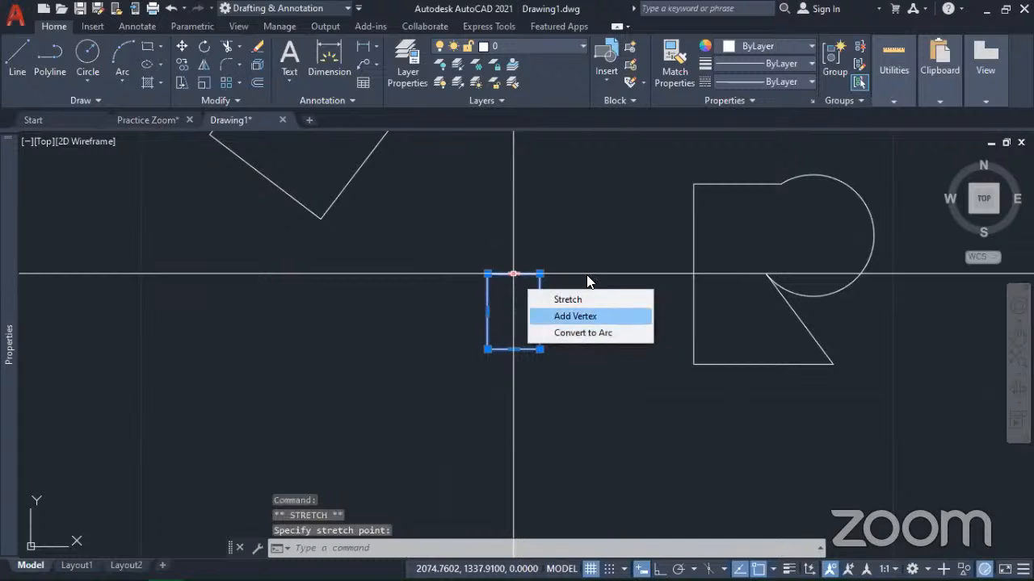
scroll(514, 327, up, 5)
scroll(525, 307, down, 5)
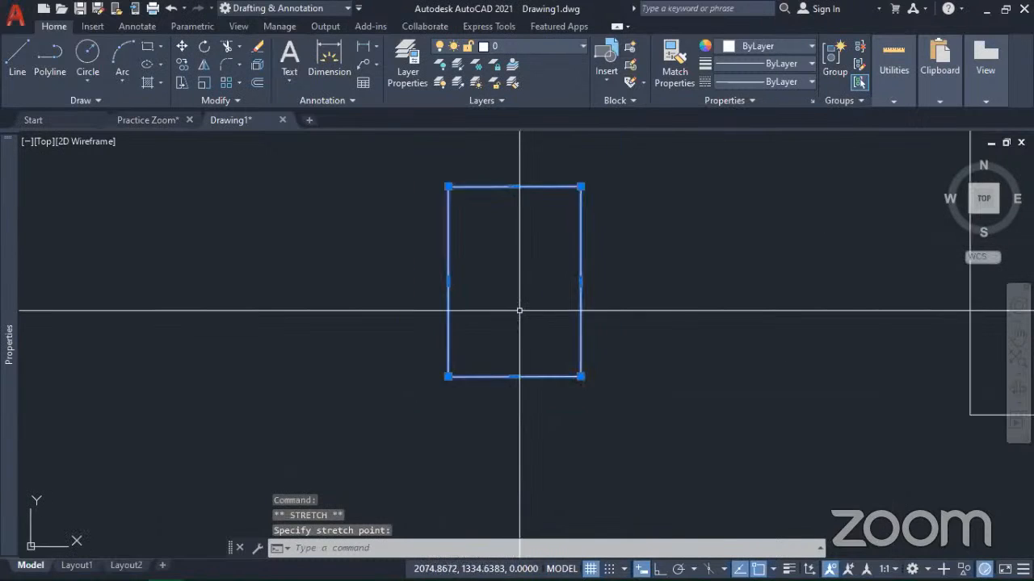
middle_drag(519, 295, 627, 358)
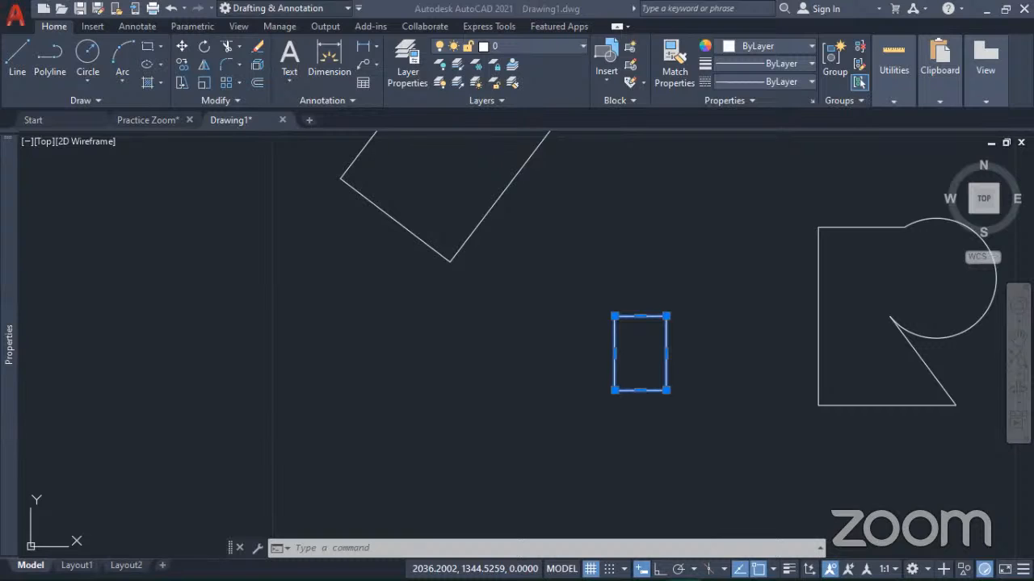
key(Escape)
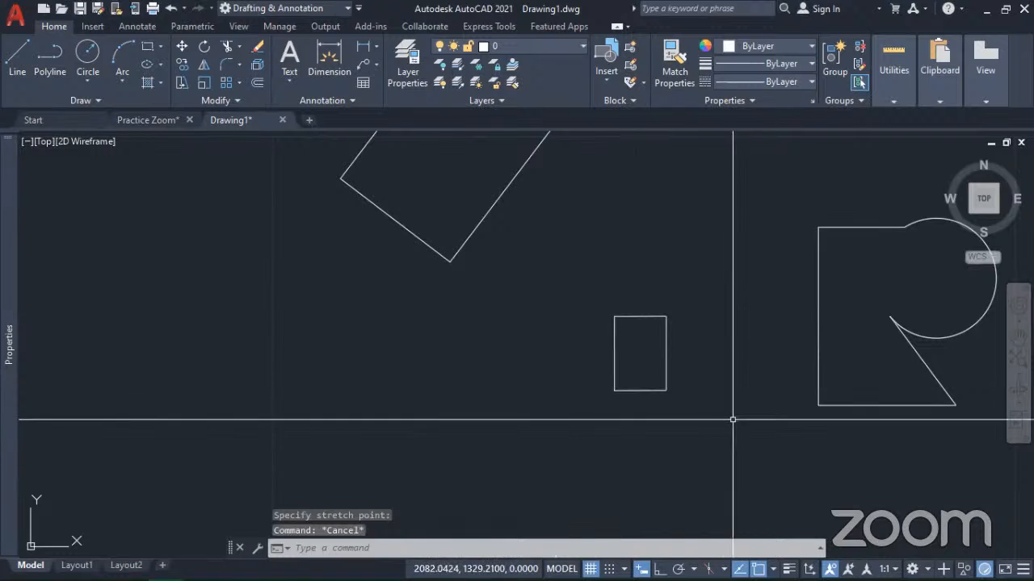
click(707, 396)
click(560, 272)
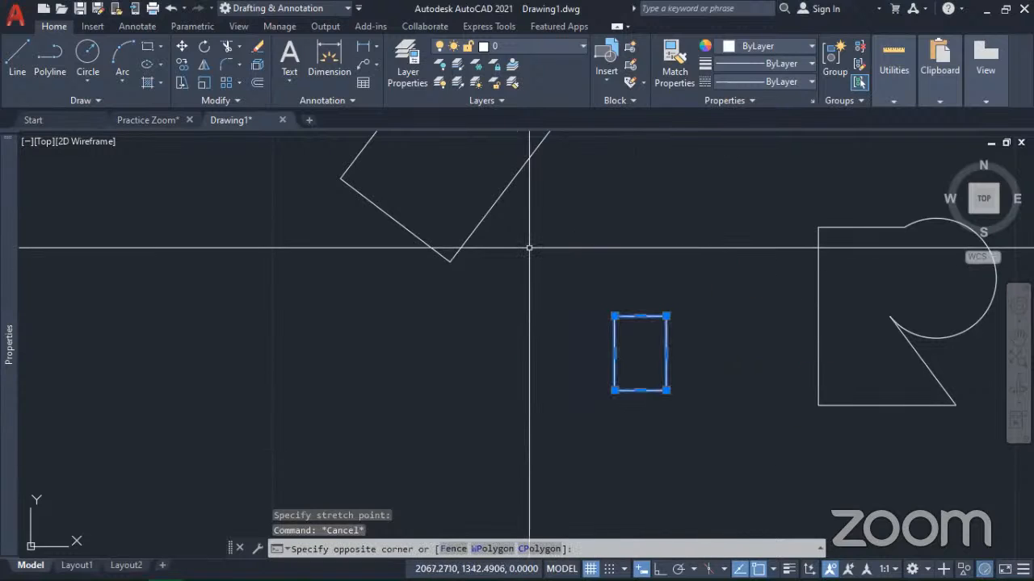
scroll(650, 364, up, 4)
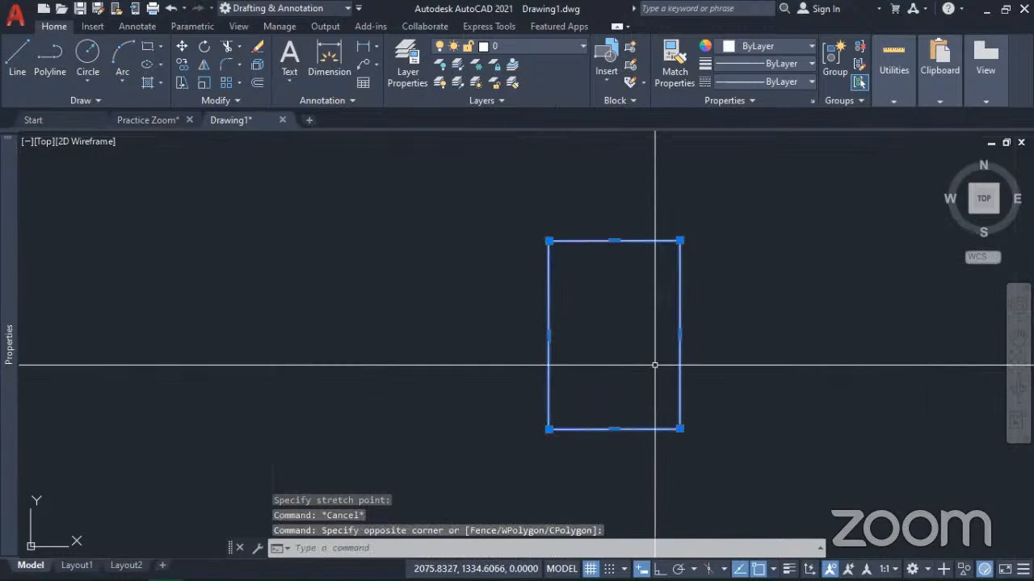
key(Escape)
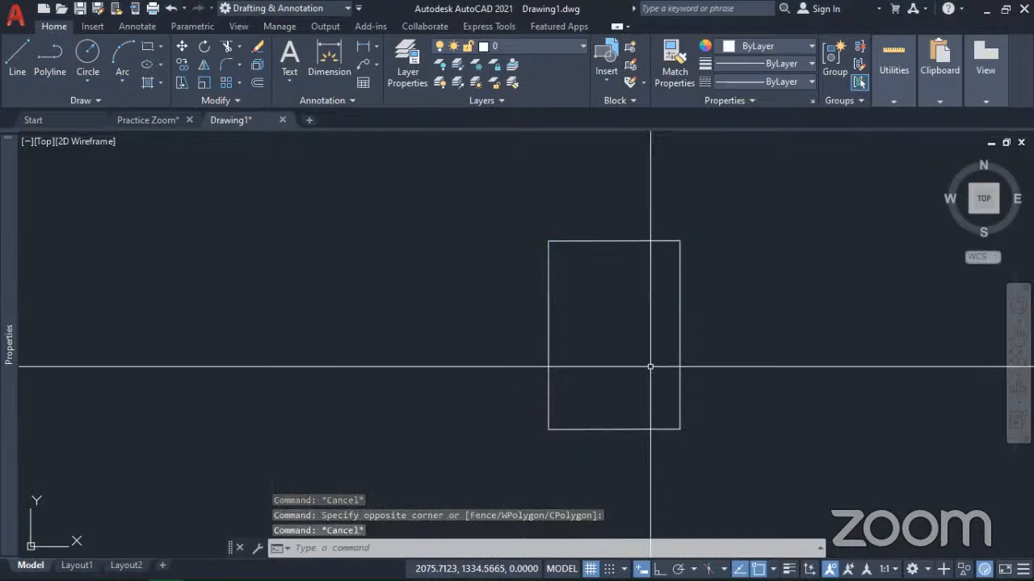
Step: Select the small upright rectangle, cycle its lower-right corner grip through the move, rotate, scale and mirror modes, and cancel the edit
scroll(710, 468, down, 2)
click(710, 468)
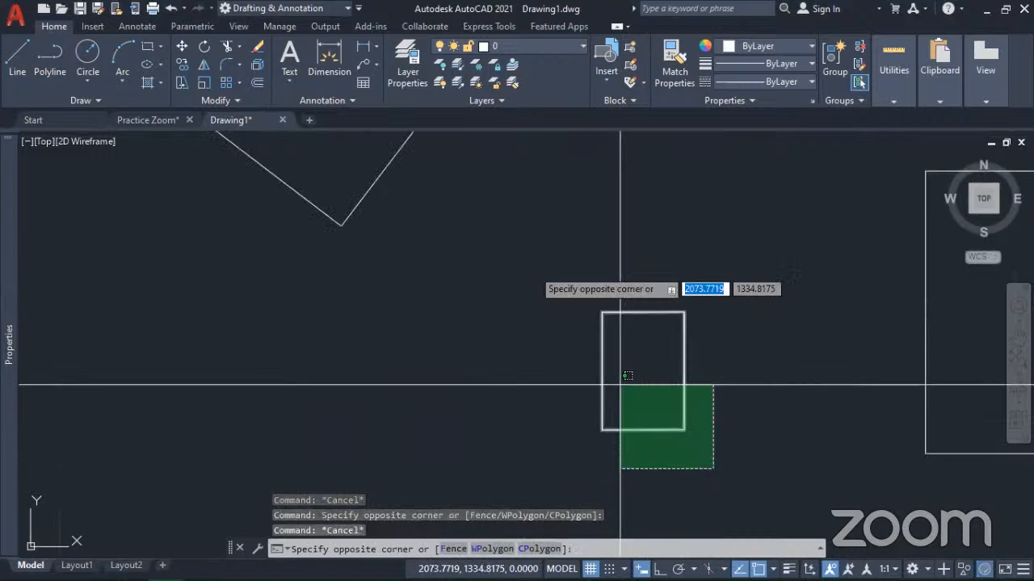
click(526, 261)
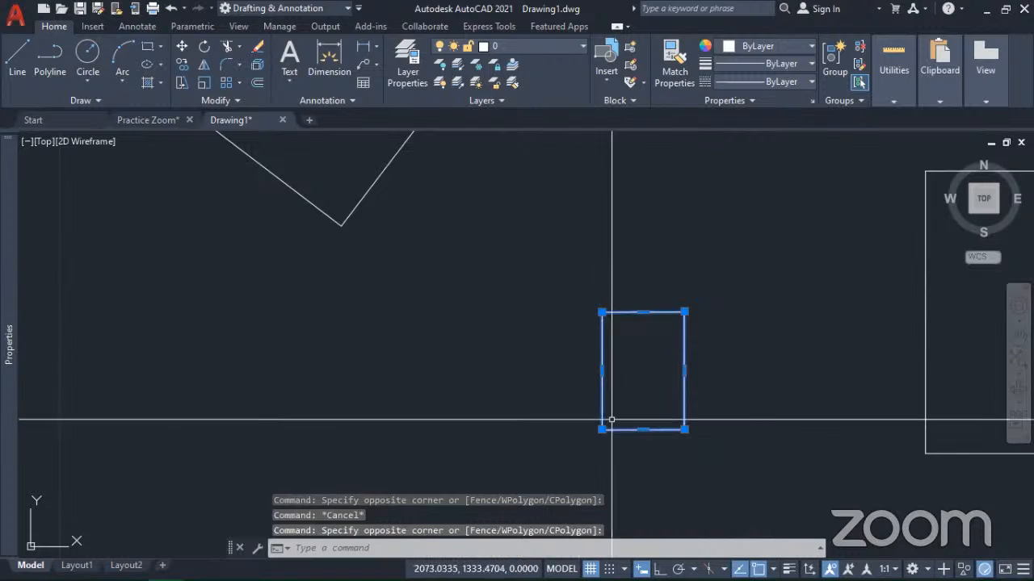
click(683, 429)
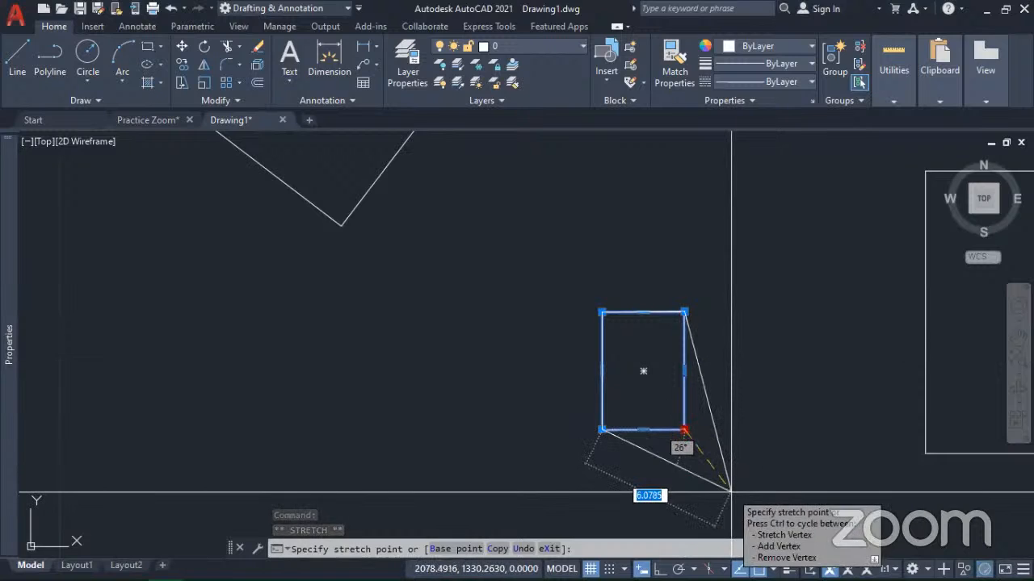
key(space)
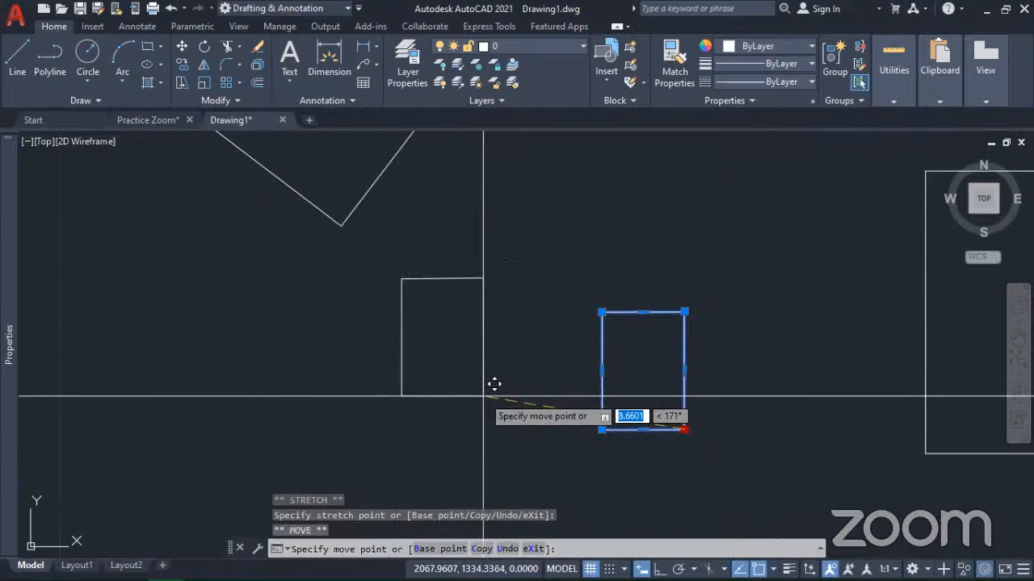
key(space)
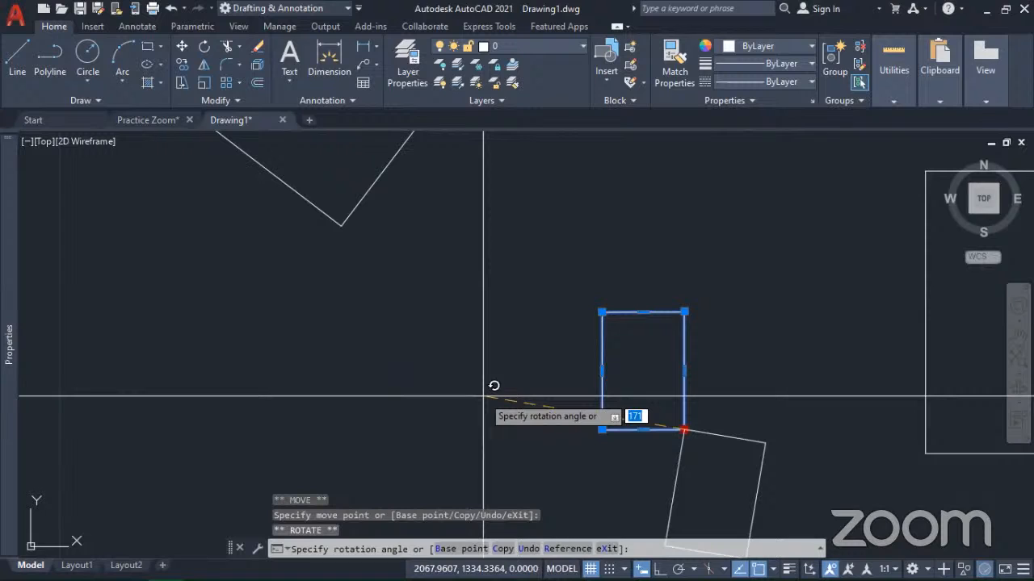
key(space)
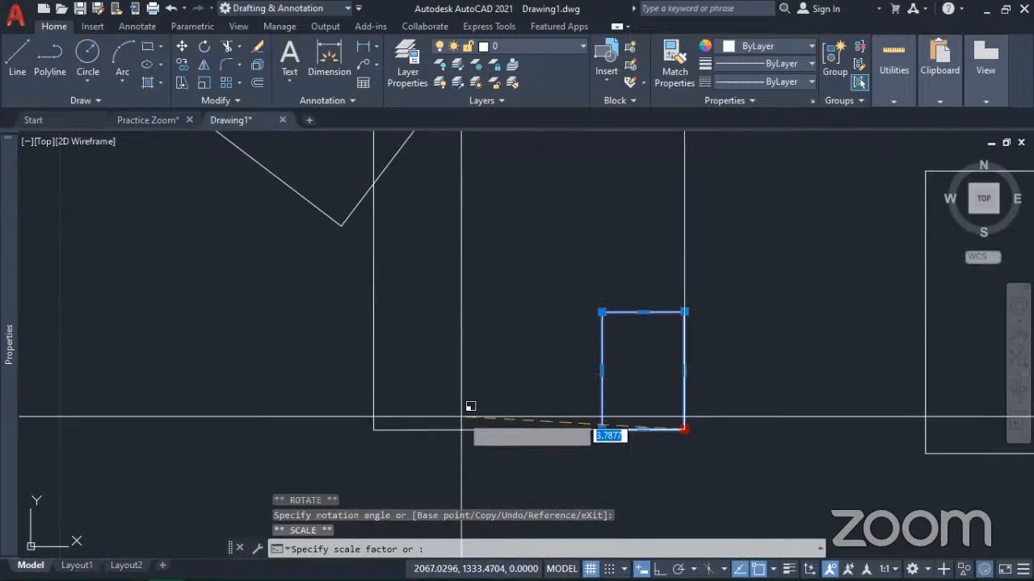
key(space)
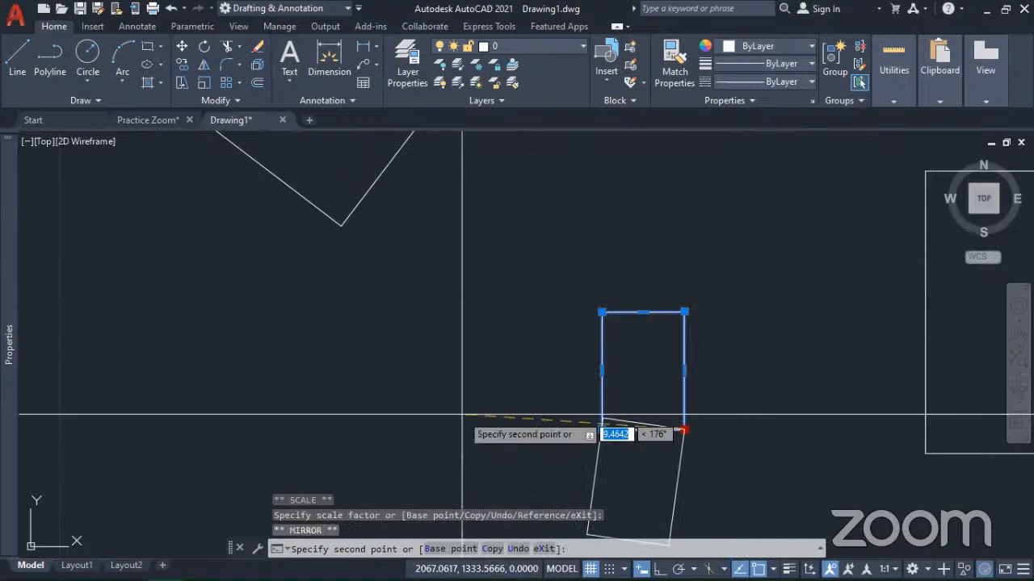
key(Escape)
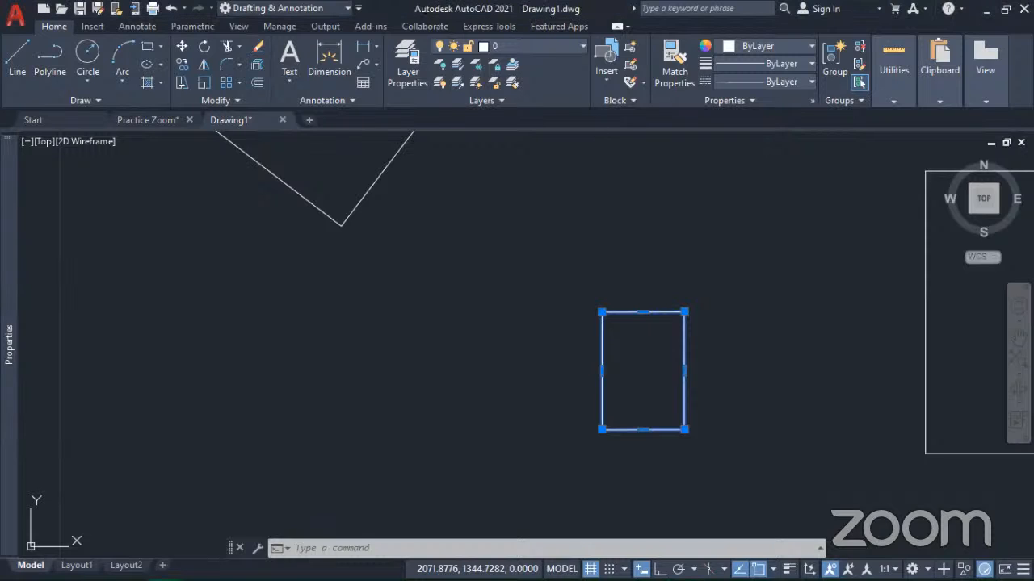
Step: Draw a horizontal line about 8.8 units long below and left of the small rectangle, with ortho mode on
click(18, 55)
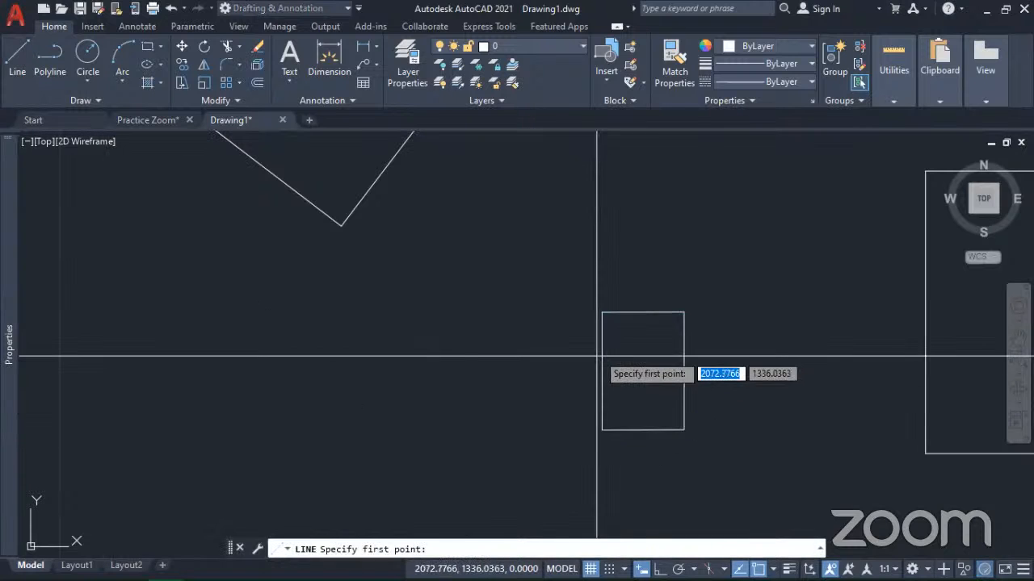
scroll(609, 330, down, 2)
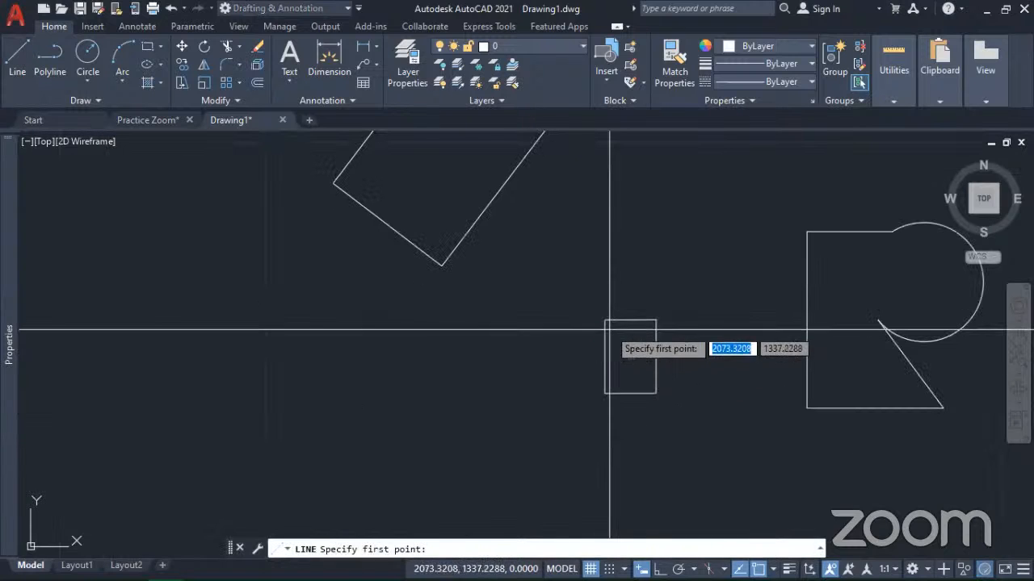
click(389, 457)
key(F8)
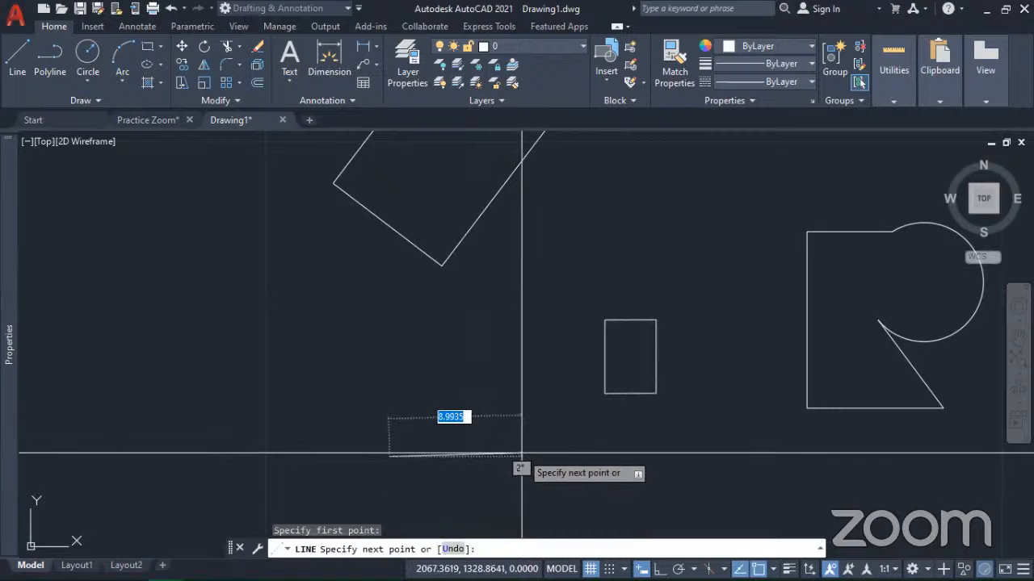
click(518, 453)
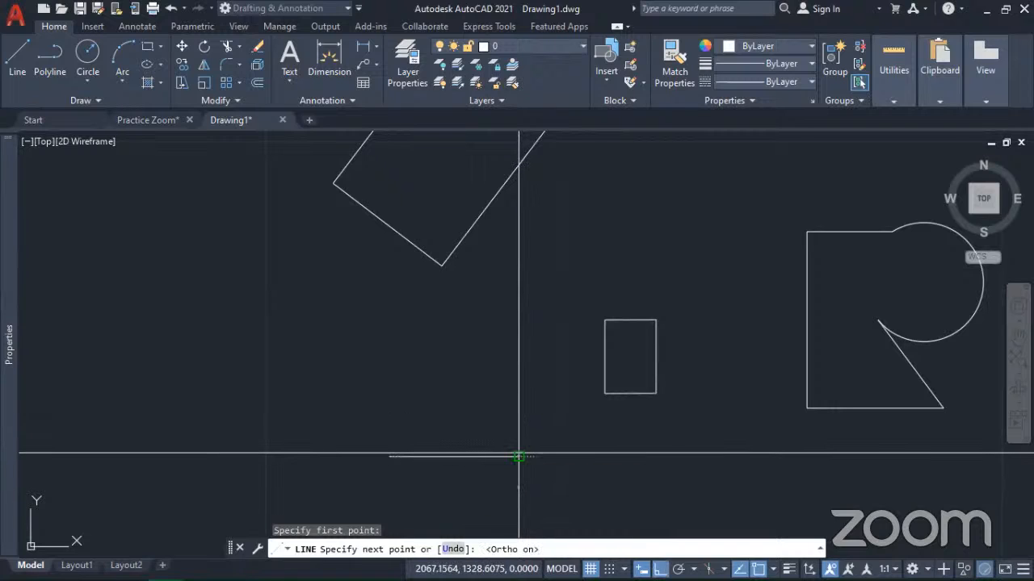
key(Return)
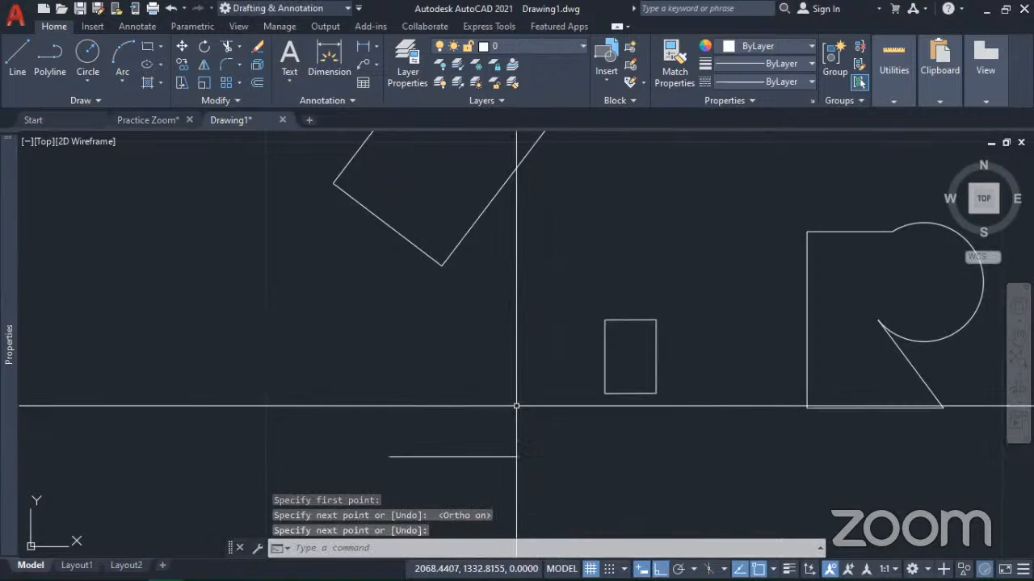
Step: Select the short horizontal line and stretch its right endpoint 15 units to the right
click(545, 483)
click(488, 432)
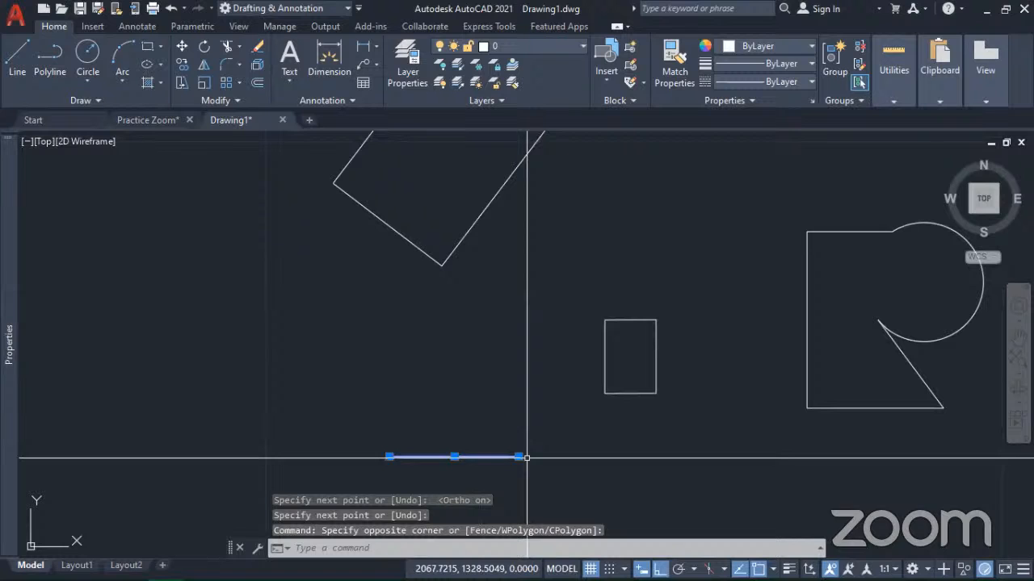
click(708, 452)
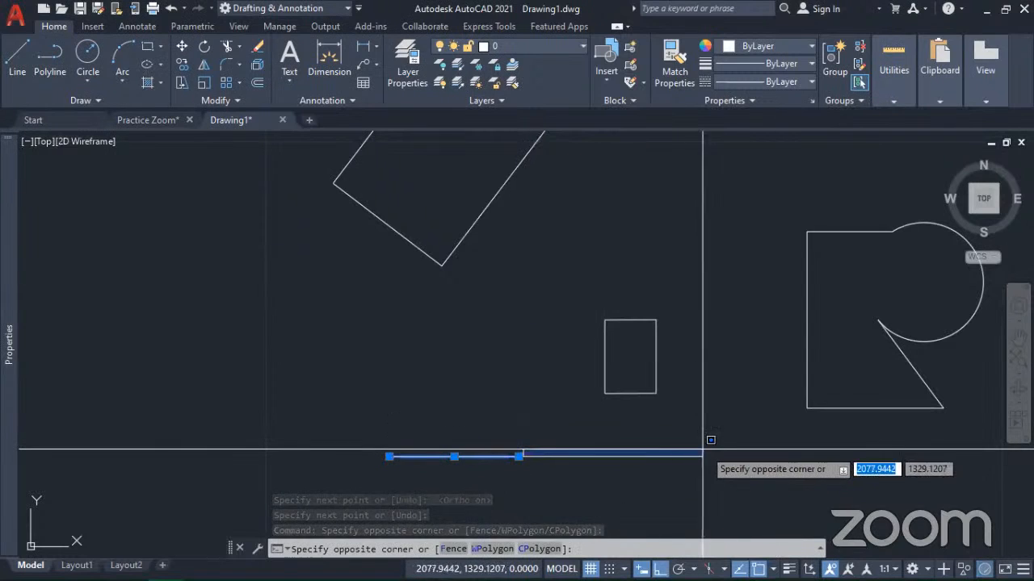
click(518, 457)
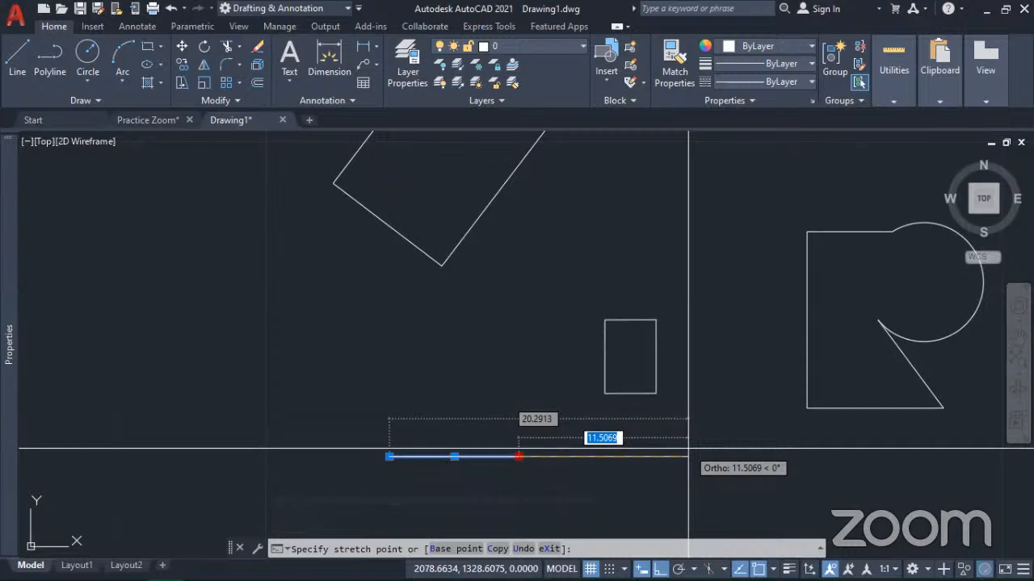
text(15)
key(Return)
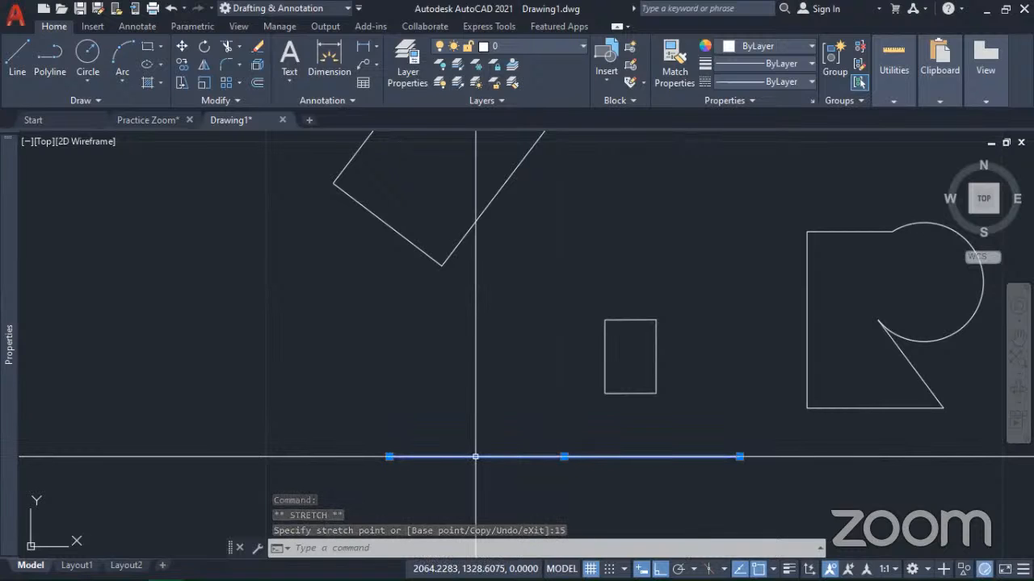
Step: Draw a second horizontal line 25 units long above the first one, running rightward across the small rectangle
mouse_move(11, 206)
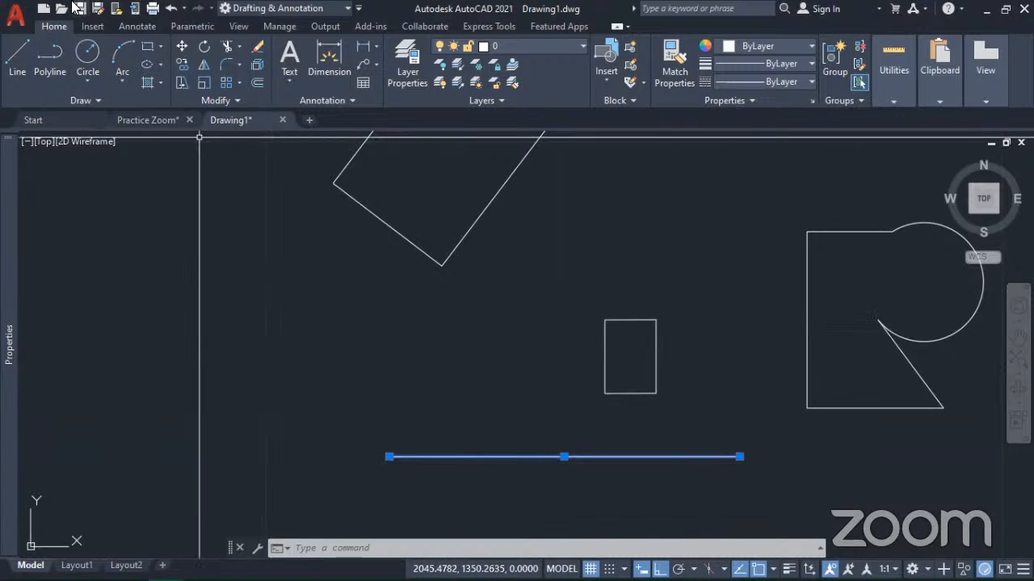
click(16, 73)
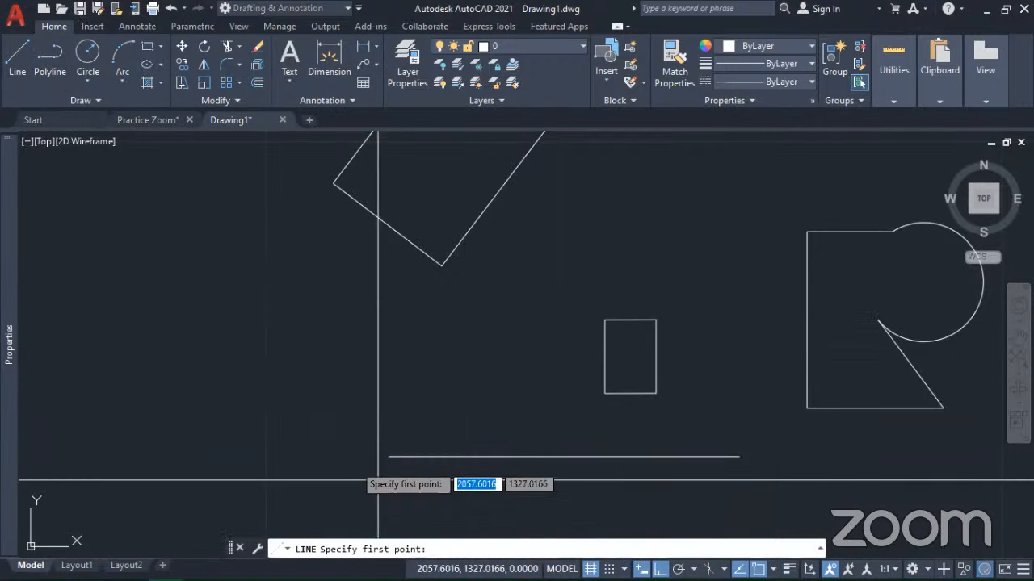
click(300, 385)
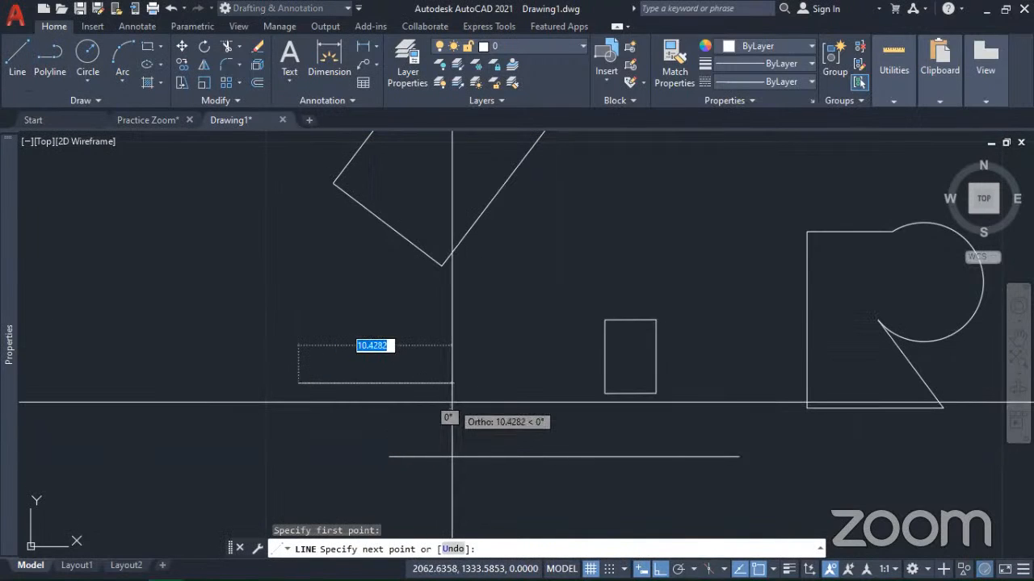
text(25)
key(Return)
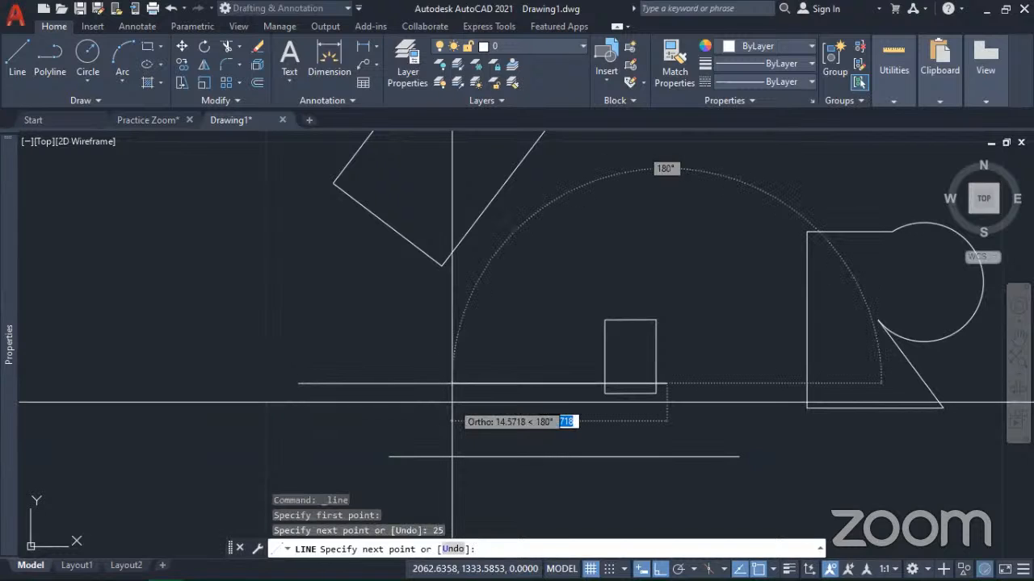
key(Return)
Step: Move the 25-unit line about 10.5 units to the left by its midpoint grip and clear the selection
click(456, 392)
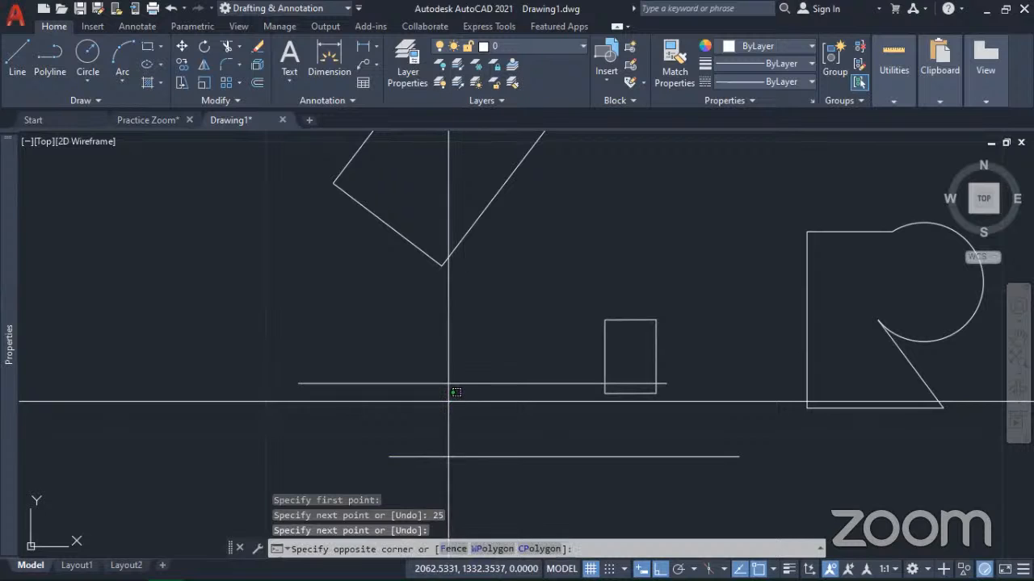
click(323, 328)
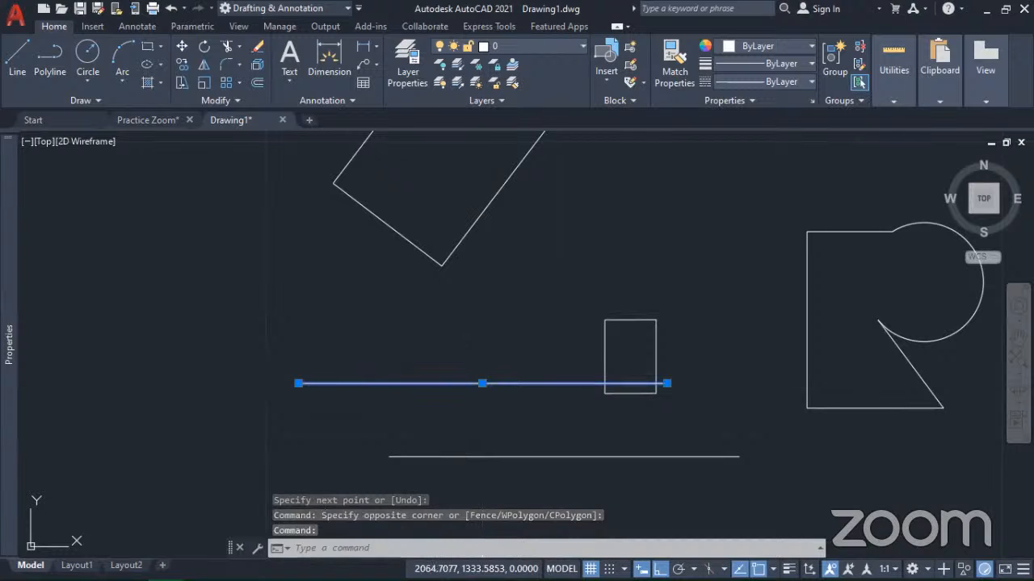
click(482, 384)
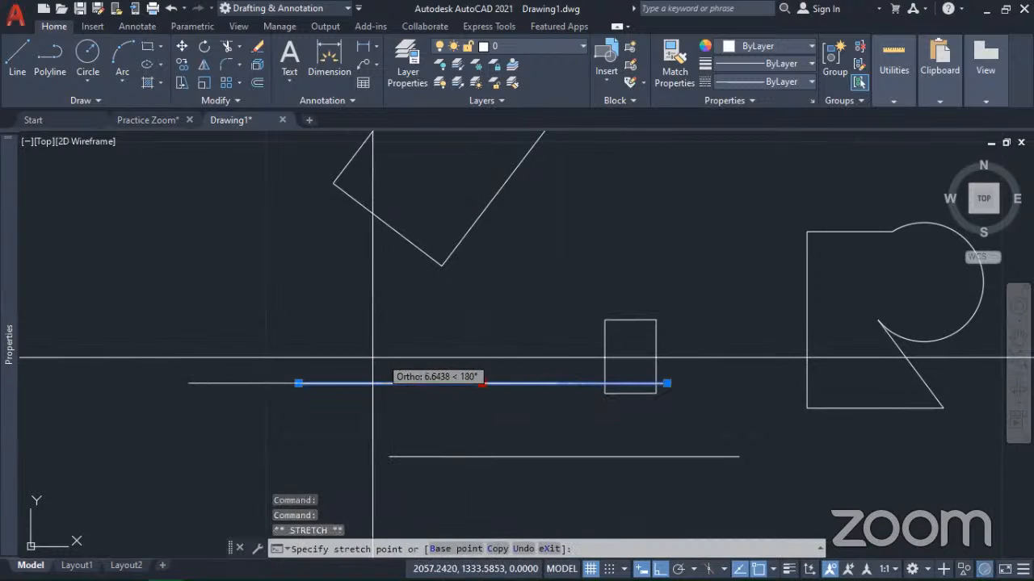
click(327, 349)
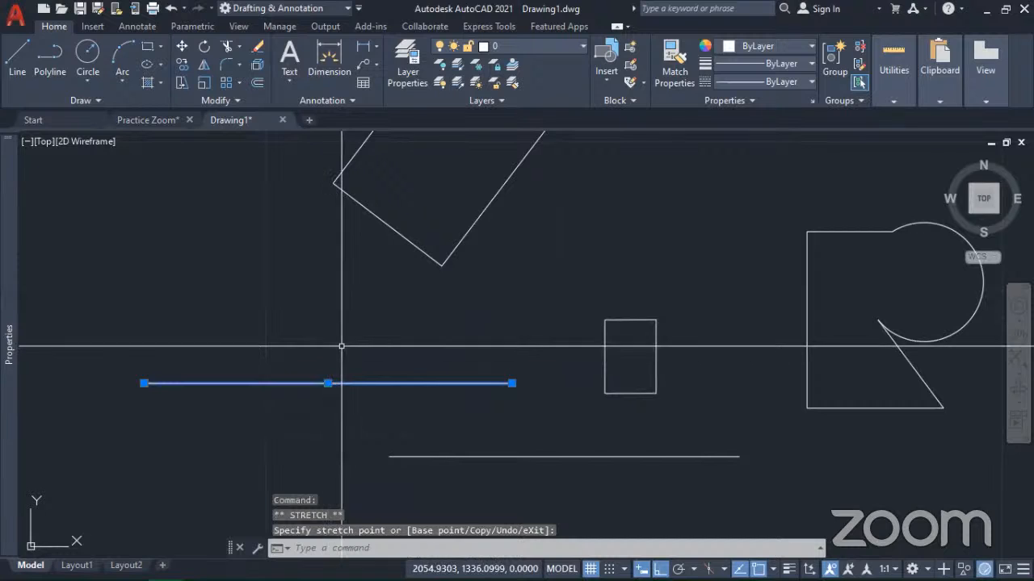
key(Escape)
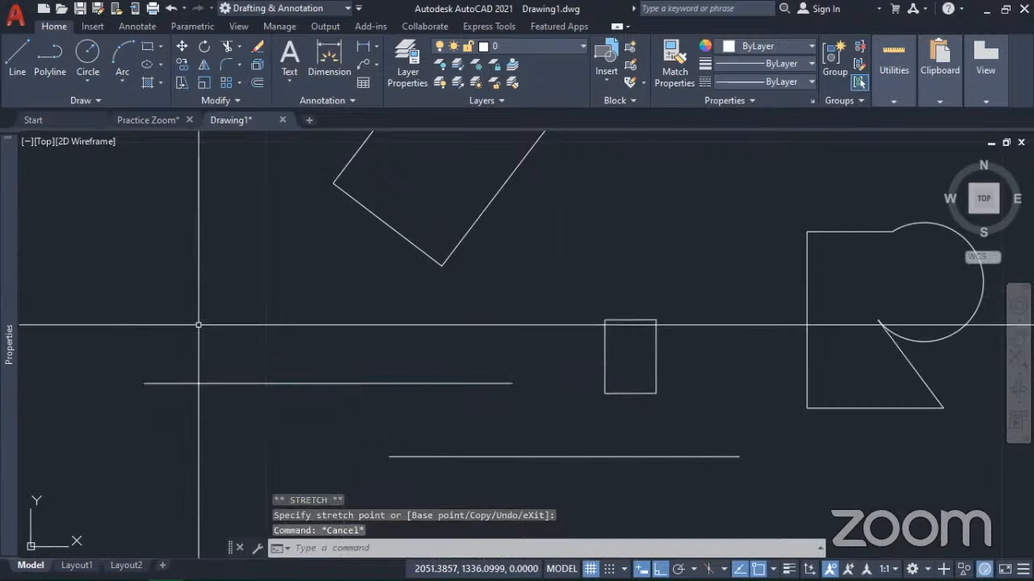
Step: Draw a single-segment horizontal polyline 25 units long just below the 25-unit line
click(54, 65)
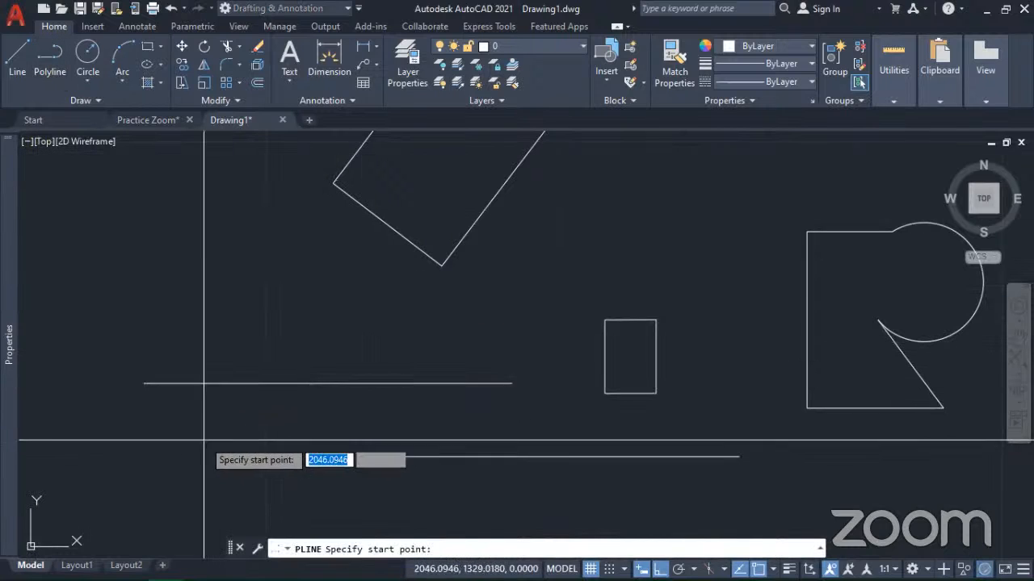
click(163, 432)
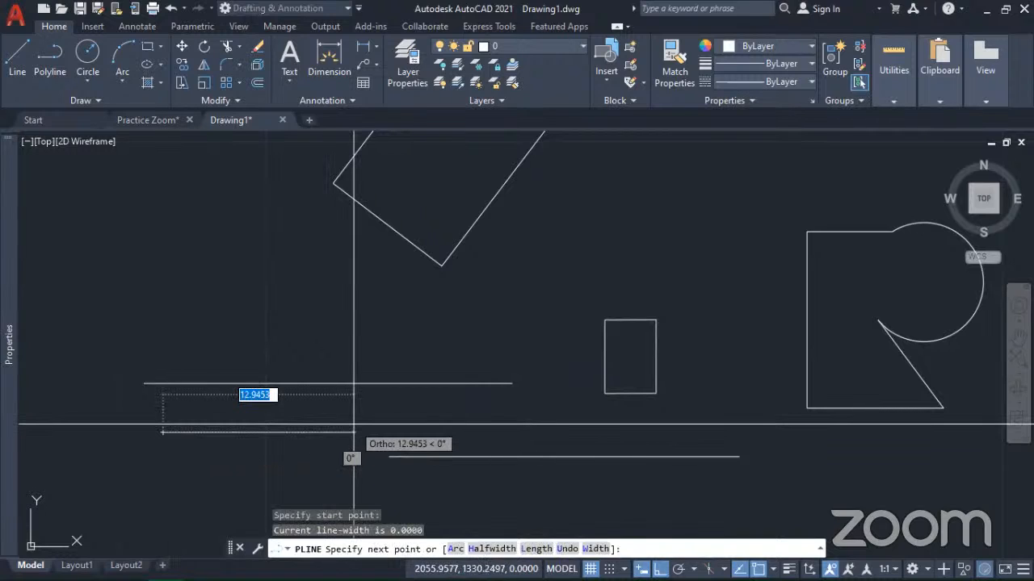
key(Return)
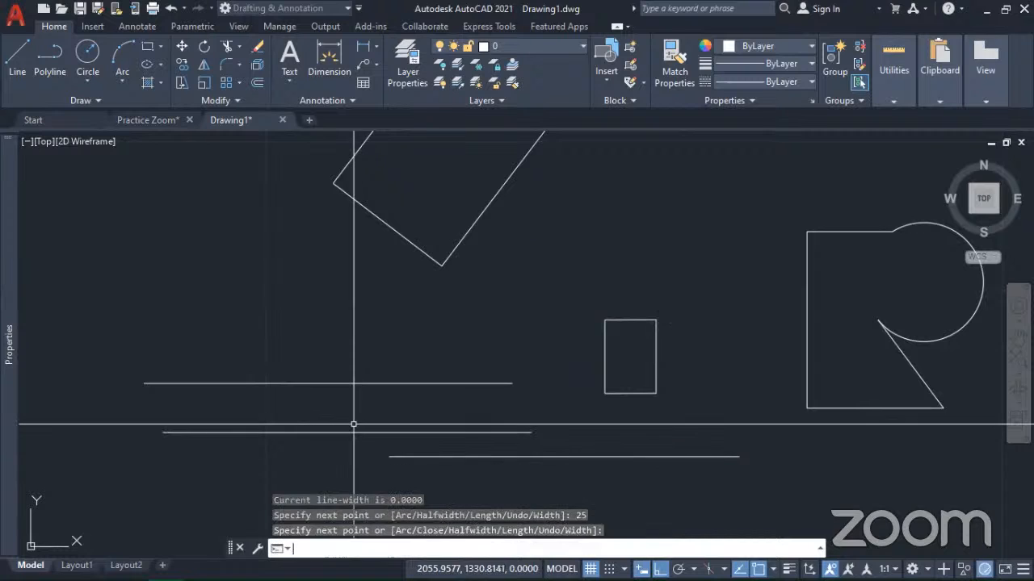
key(Return)
Step: Select the polyline and the 25-unit line above it, and move that line up about 4 units by its midpoint grip
click(206, 466)
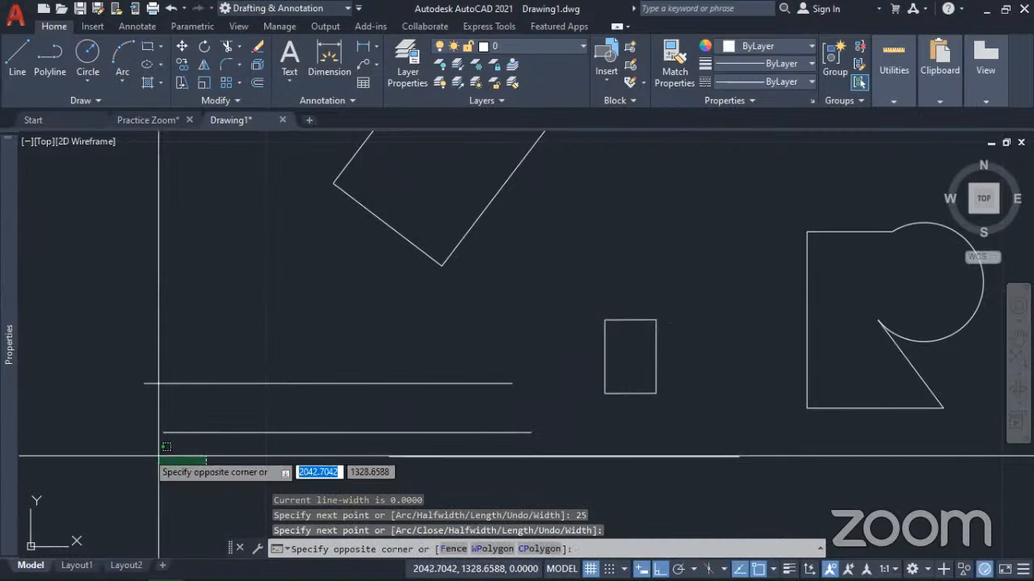
click(126, 428)
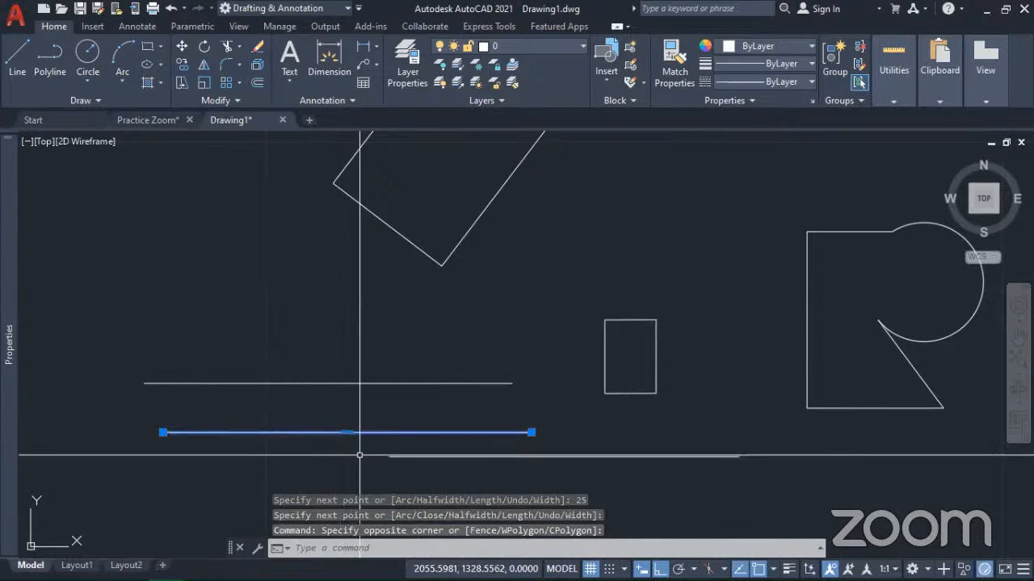
click(369, 403)
click(305, 341)
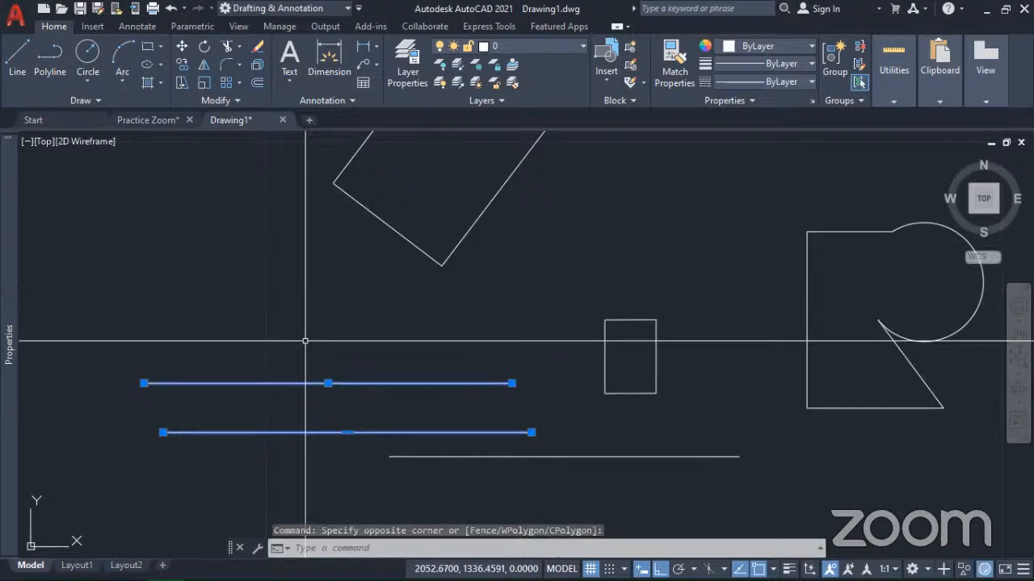
click(327, 383)
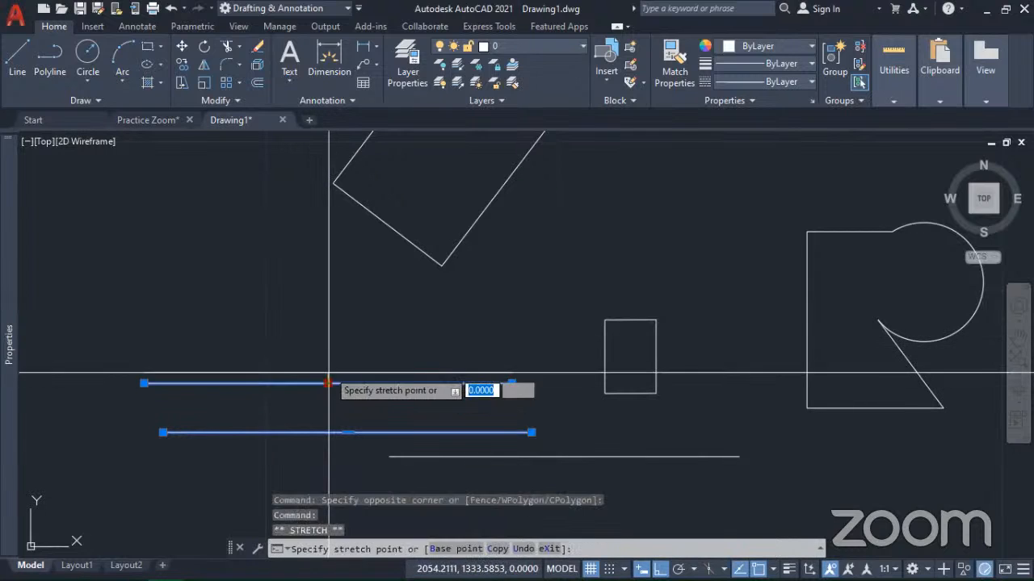
click(315, 318)
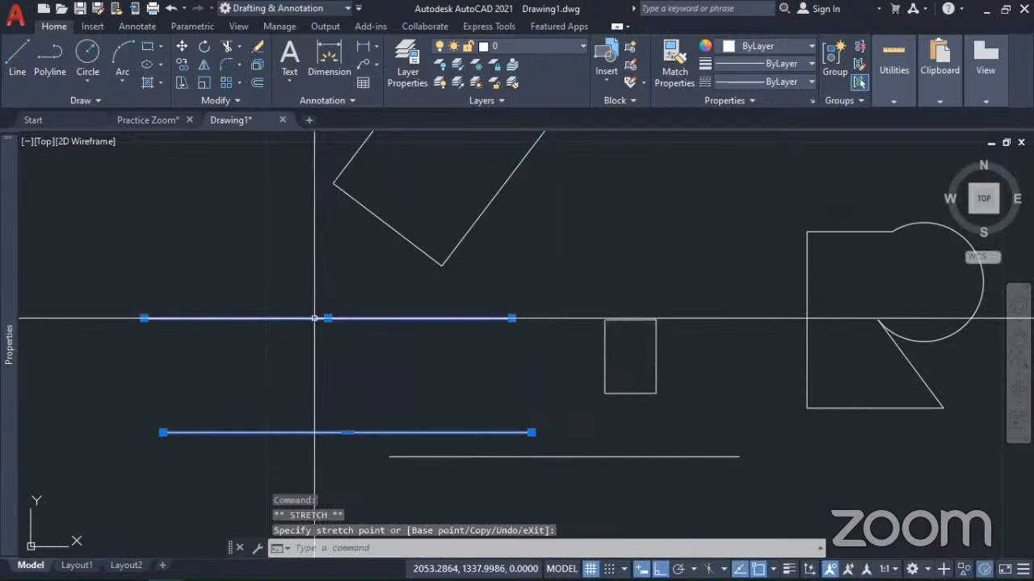
click(328, 374)
click(327, 374)
click(329, 322)
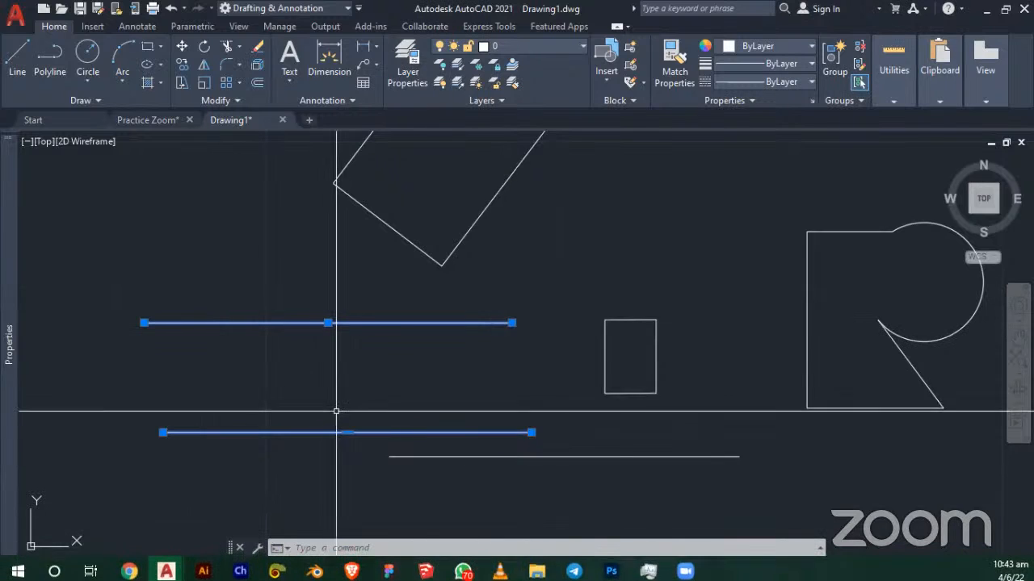
Step: Move the lower polyline up by its midpoint grip, and add a vertex slightly above its right half with Ortho off
click(347, 433)
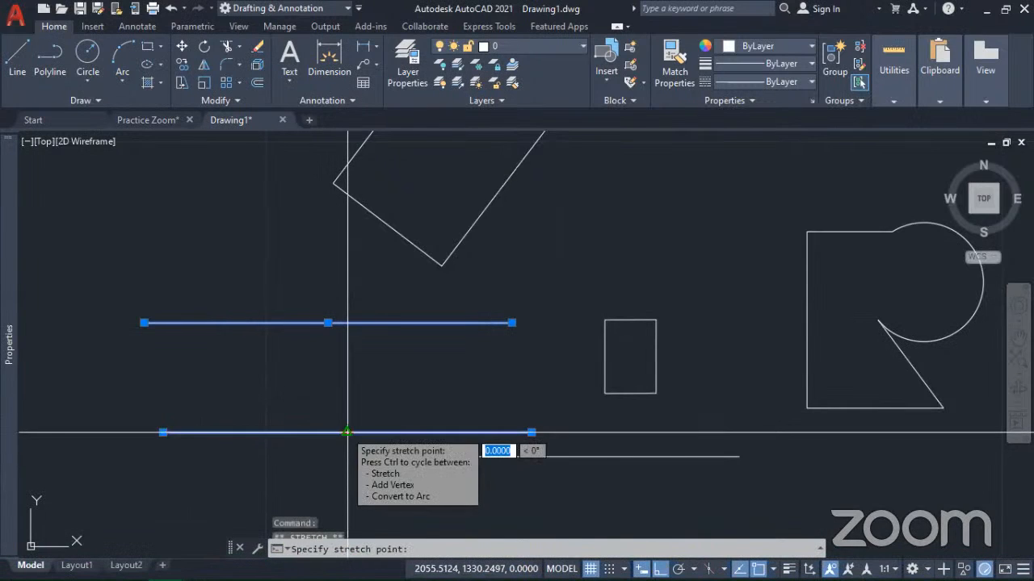
click(340, 381)
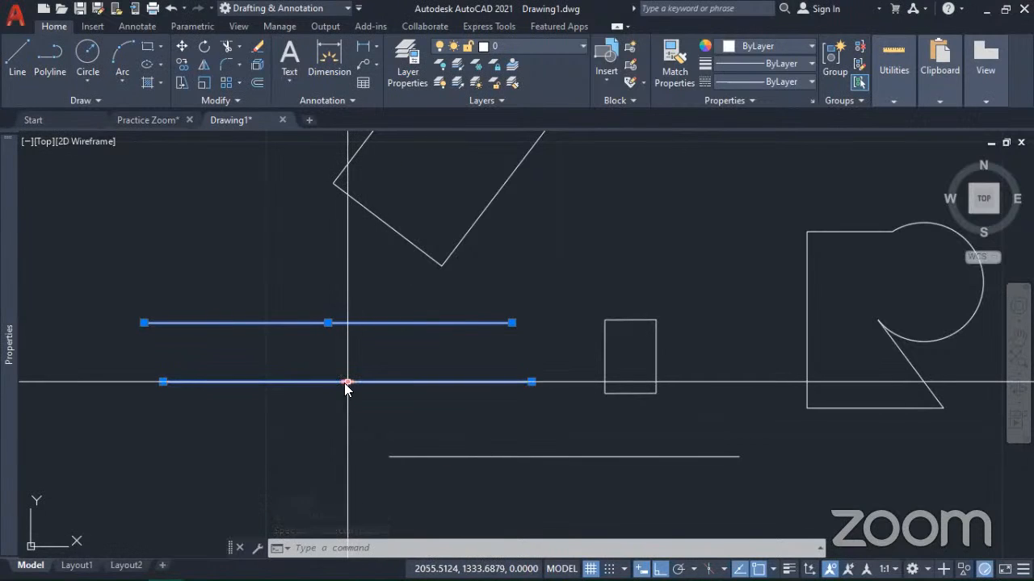
mouse_move(348, 381)
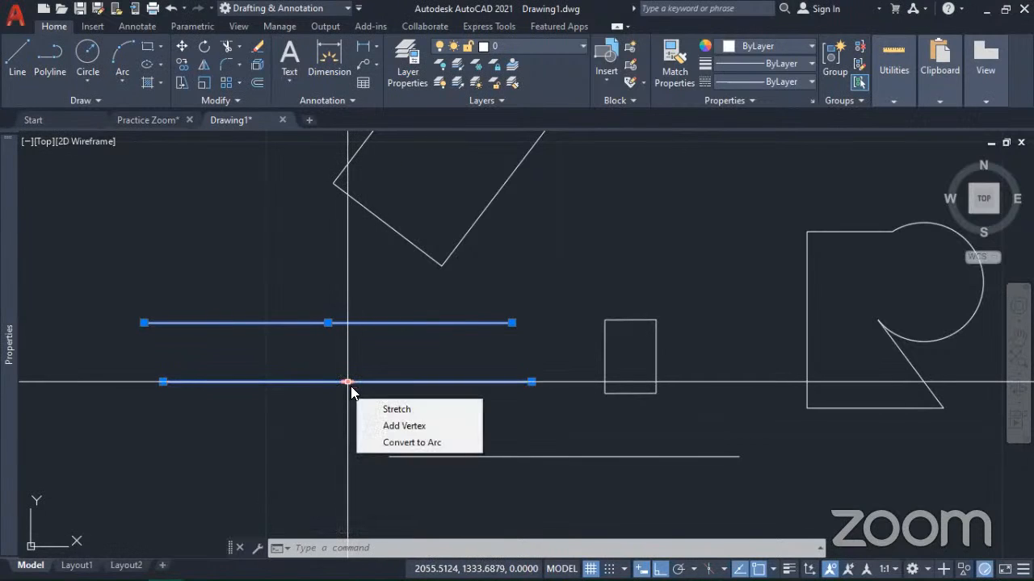
click(391, 427)
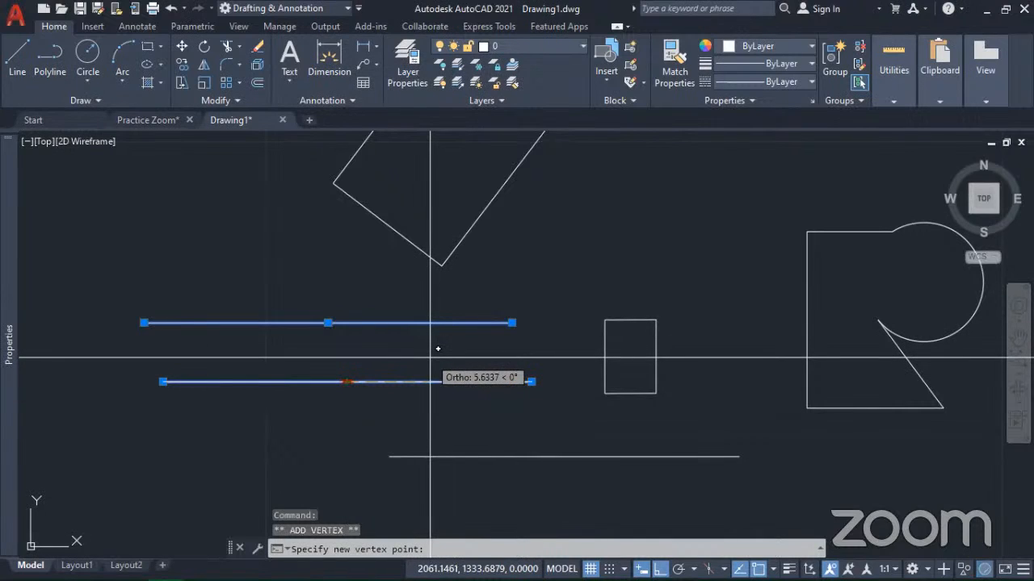
key(F8)
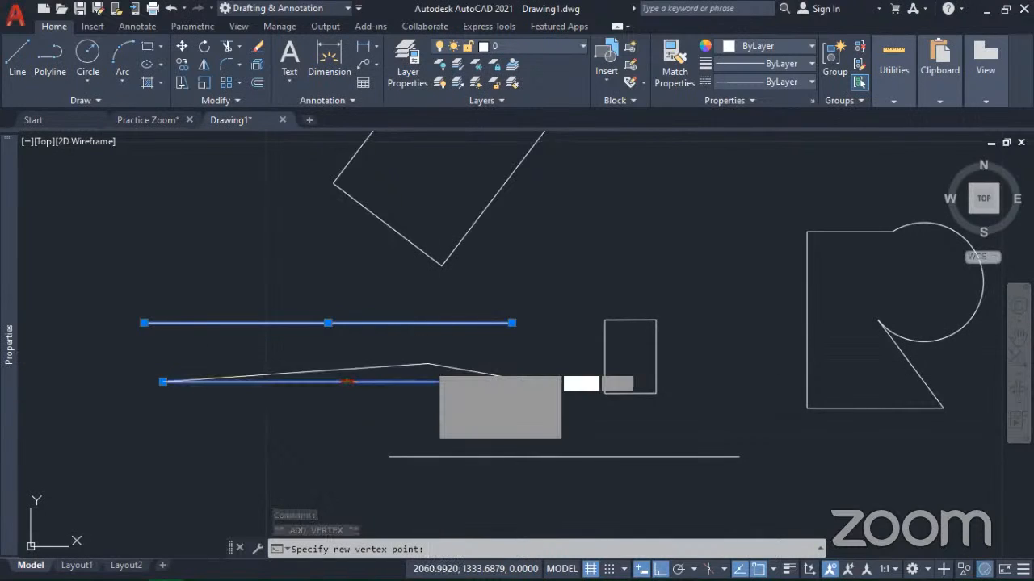
click(428, 364)
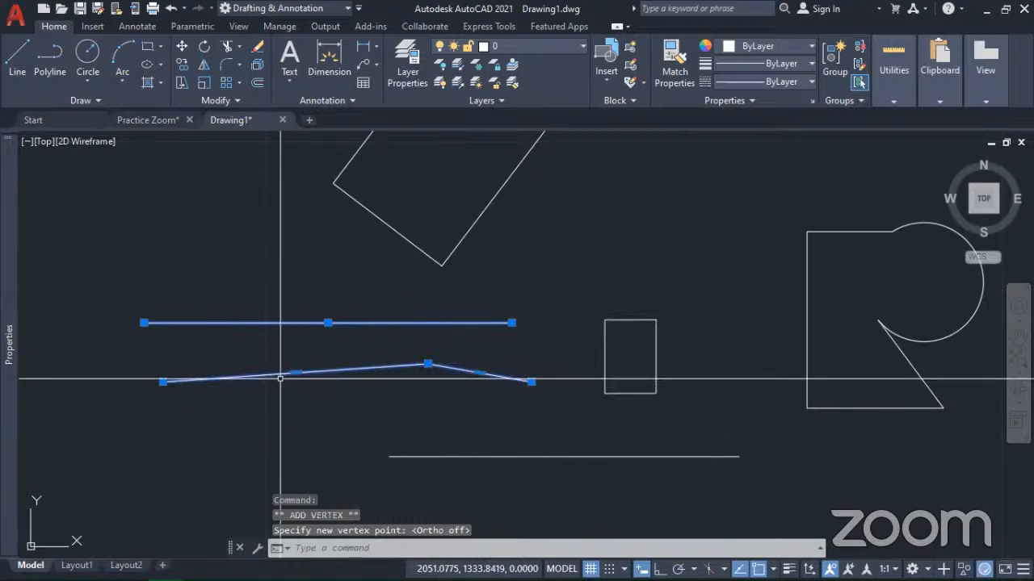
Step: Convert the polyline's longer left segment to an arc bulging downward
mouse_move(295, 374)
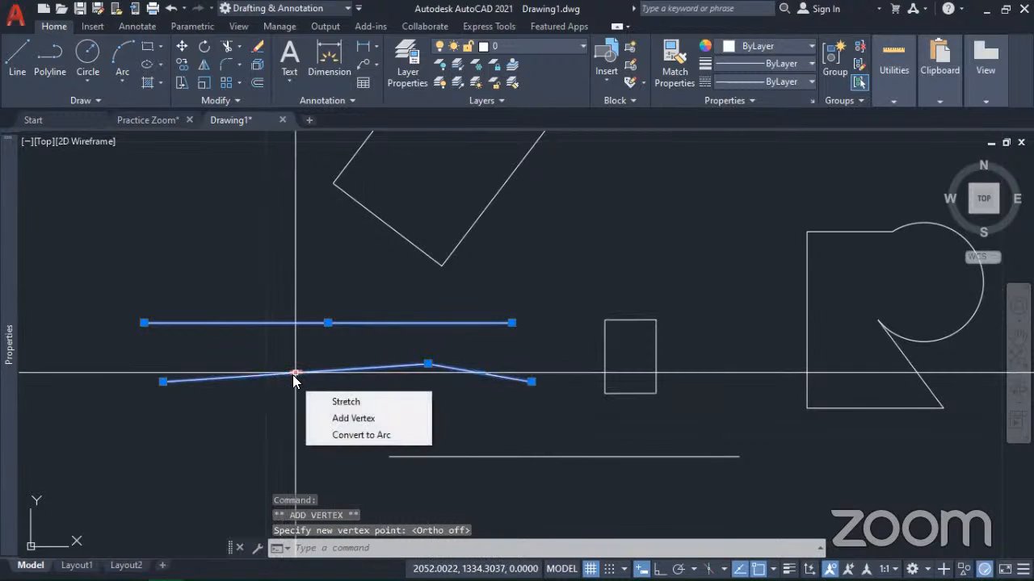
click(335, 435)
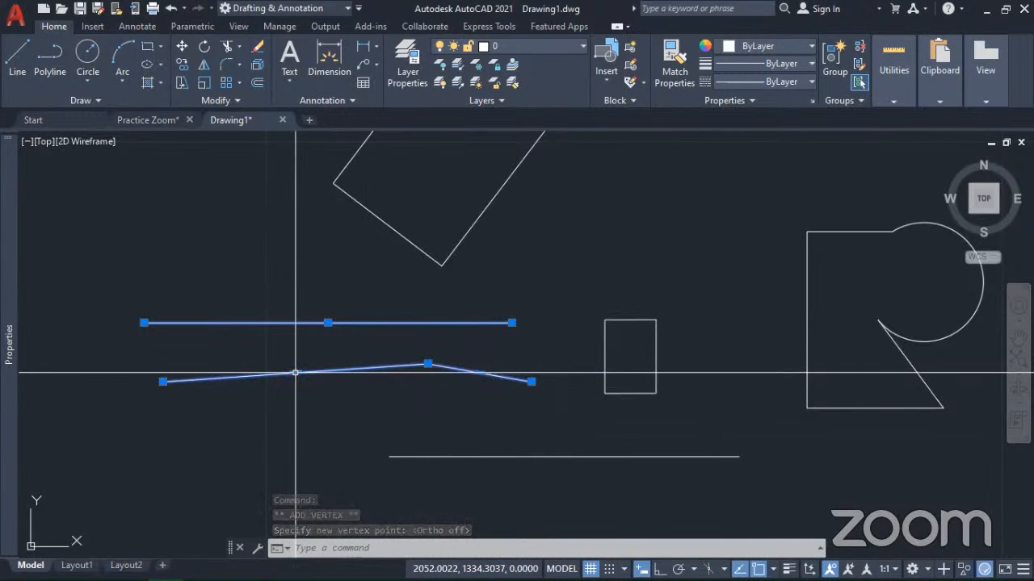
click(310, 420)
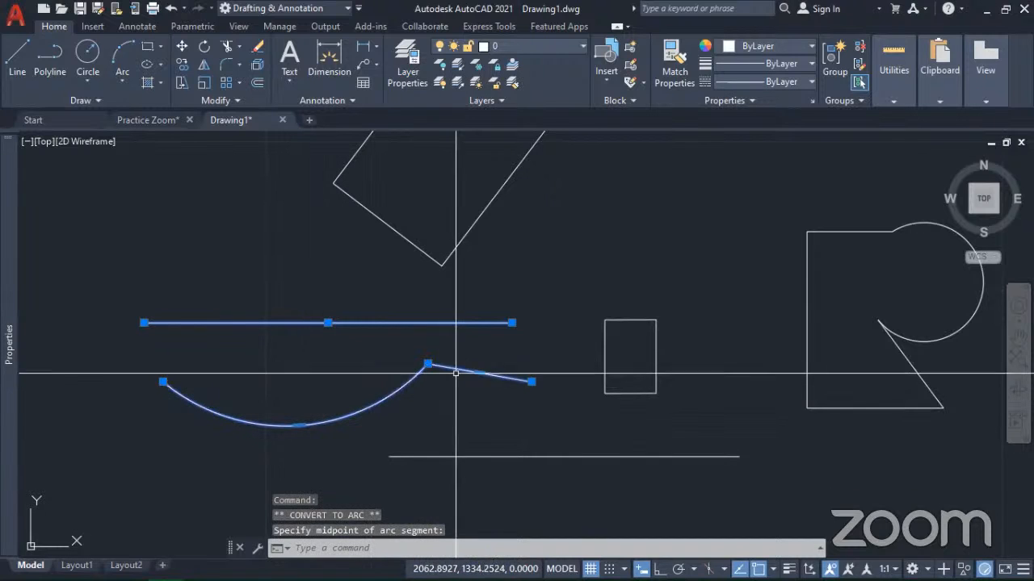
Step: Stretch the vertex between the polyline's arc and straight segment about 4 units to the left and clear the selection
mouse_move(480, 374)
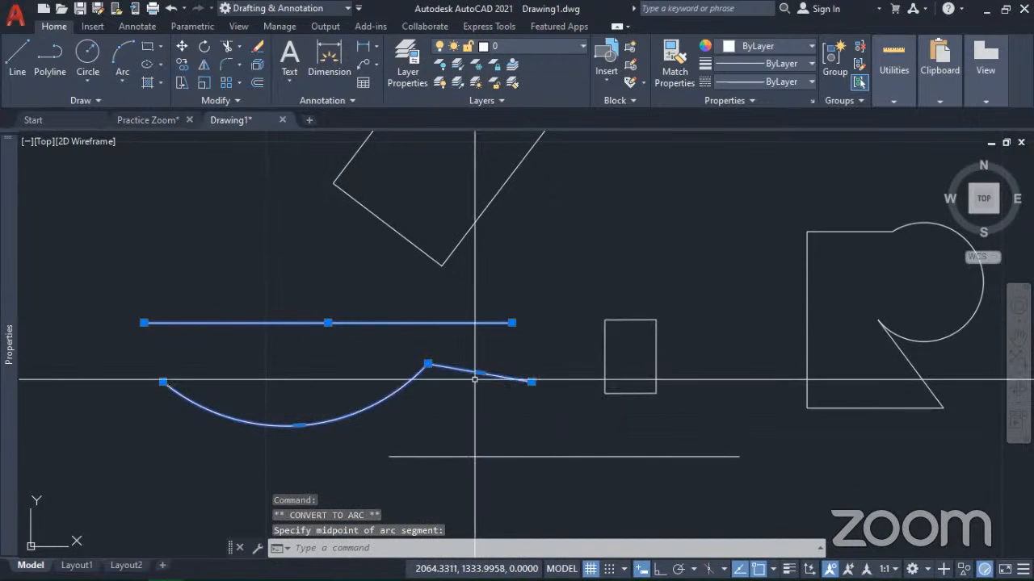
click(428, 364)
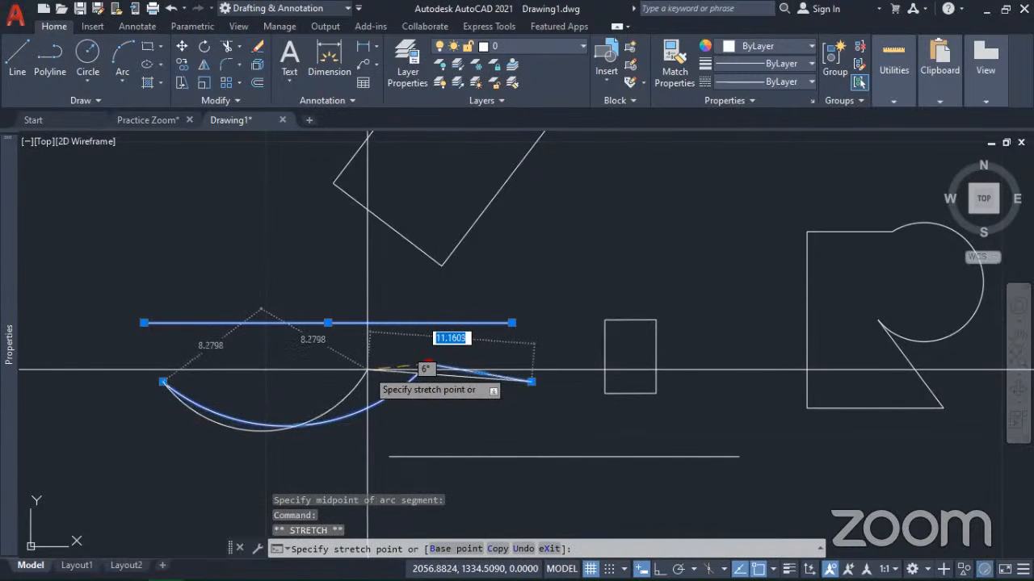
click(368, 370)
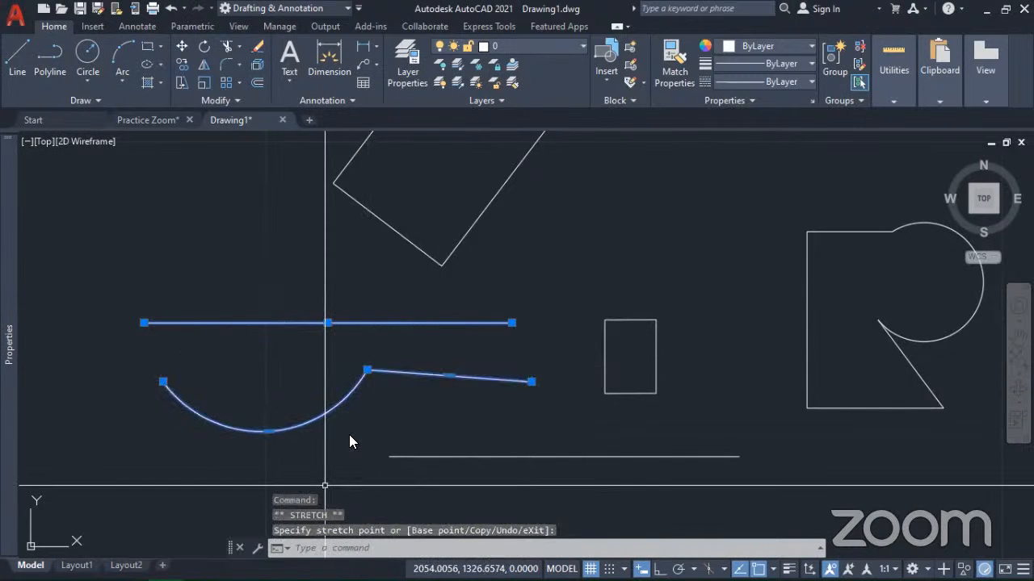
key(Escape)
scroll(501, 379, down, 3)
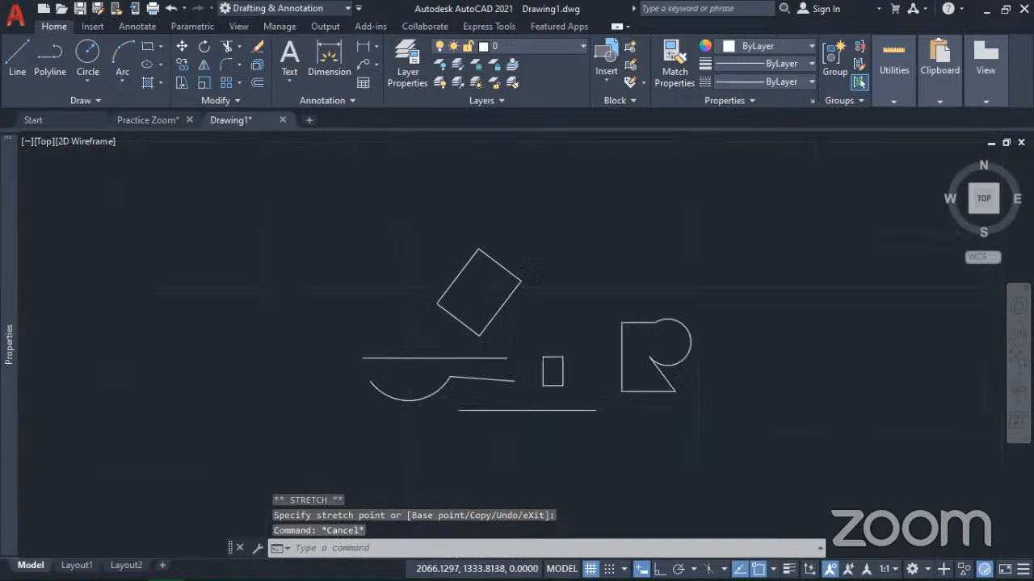
Step: Erase all the practice shapes from the drawing using a crossing selection
middle_drag(554, 431, 434, 429)
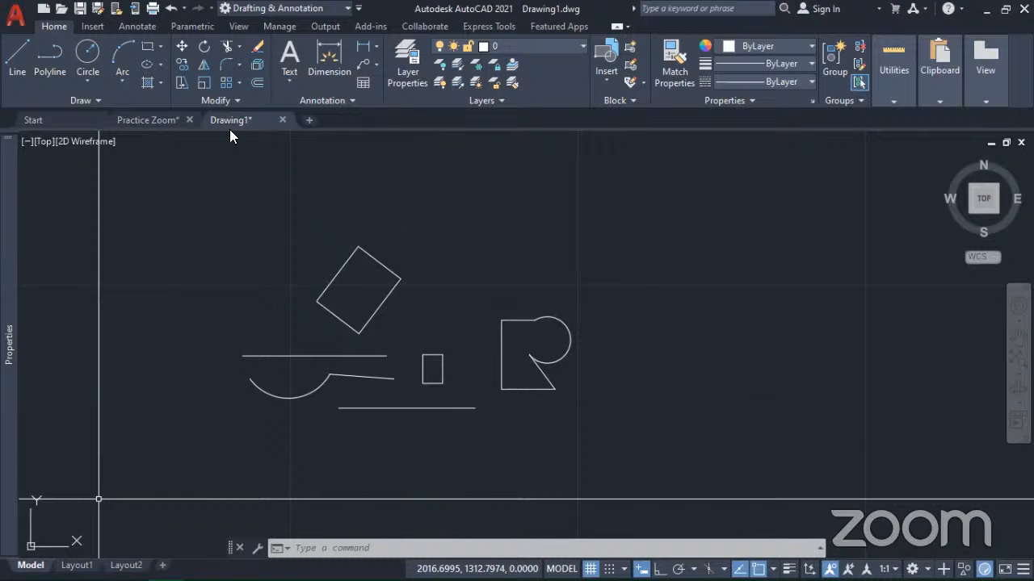
mouse_move(669, 261)
middle_down()
mouse_move(692, 341)
mouse_move(511, 356)
middle_up()
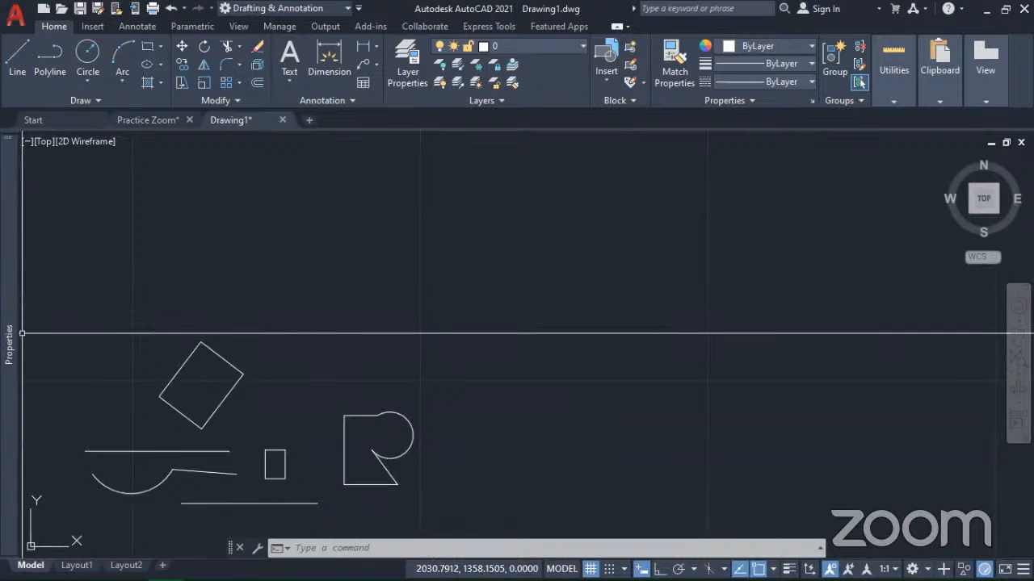
scroll(404, 452, down, 5)
scroll(351, 482, up, 5)
middle_drag(351, 404, 484, 417)
click(660, 443)
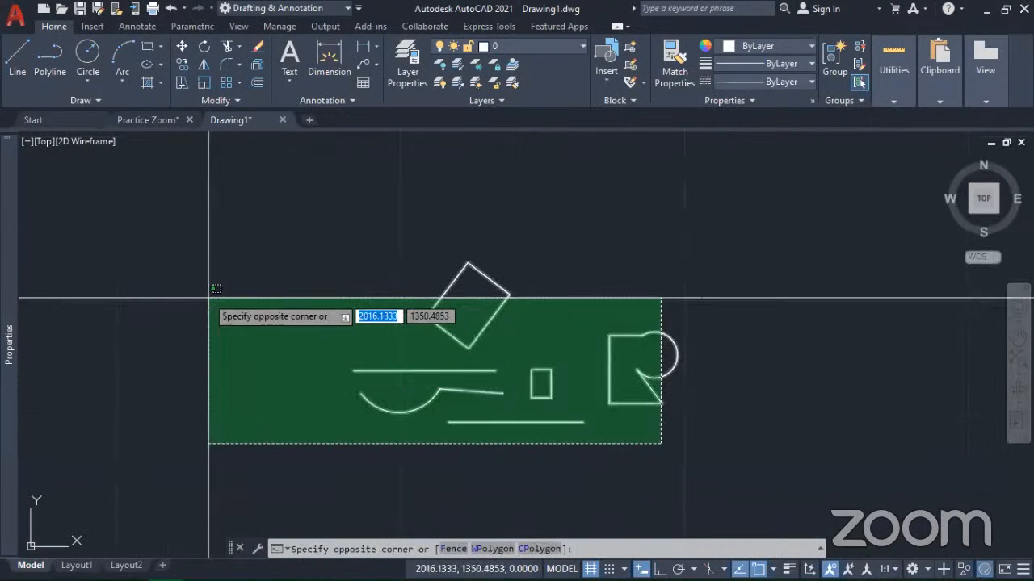
click(219, 274)
key(Delete)
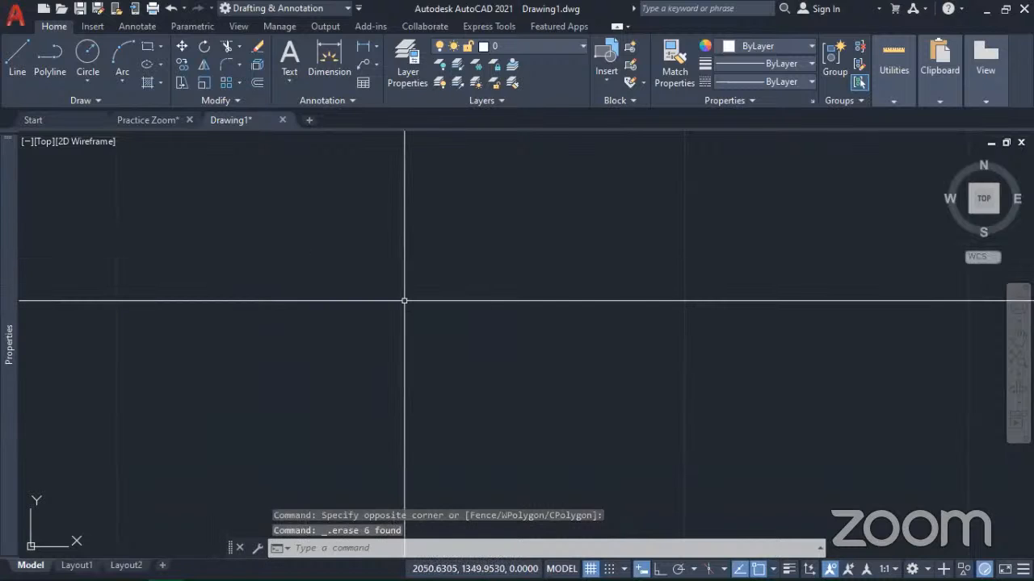
Step: Turn off the grid display over an empty part of the drawing
middle_drag(572, 262, 400, 356)
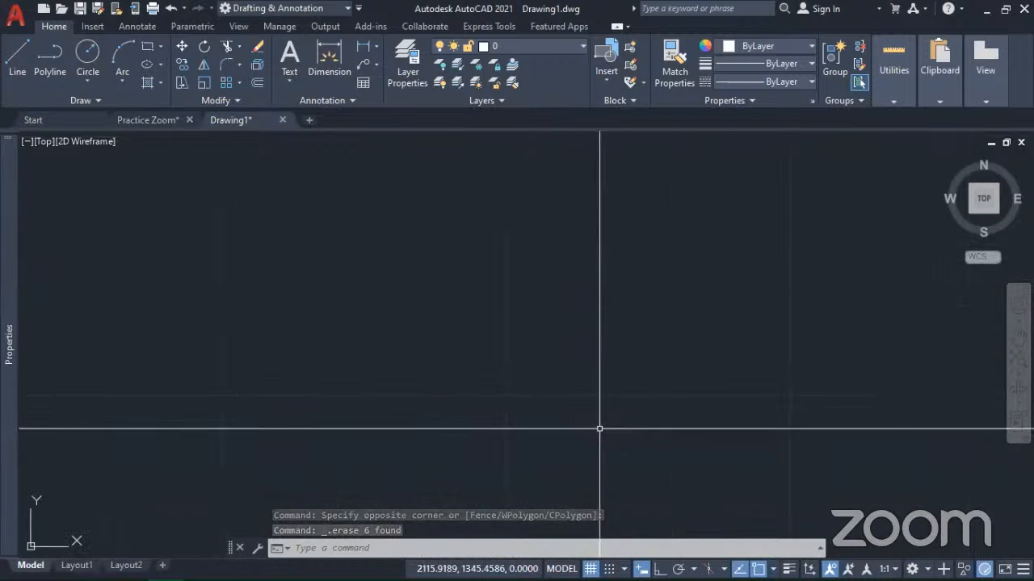
click(590, 568)
mouse_move(551, 288)
middle_down()
mouse_move(630, 286)
mouse_move(569, 337)
middle_up()
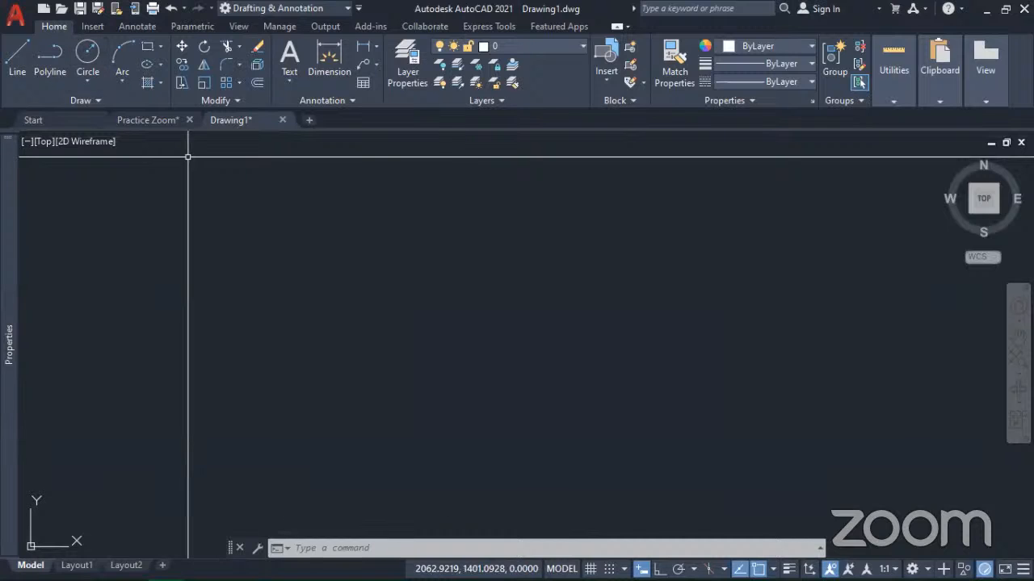
Step: Draw a circle with a radius of 10 in the empty drawing area
click(87, 56)
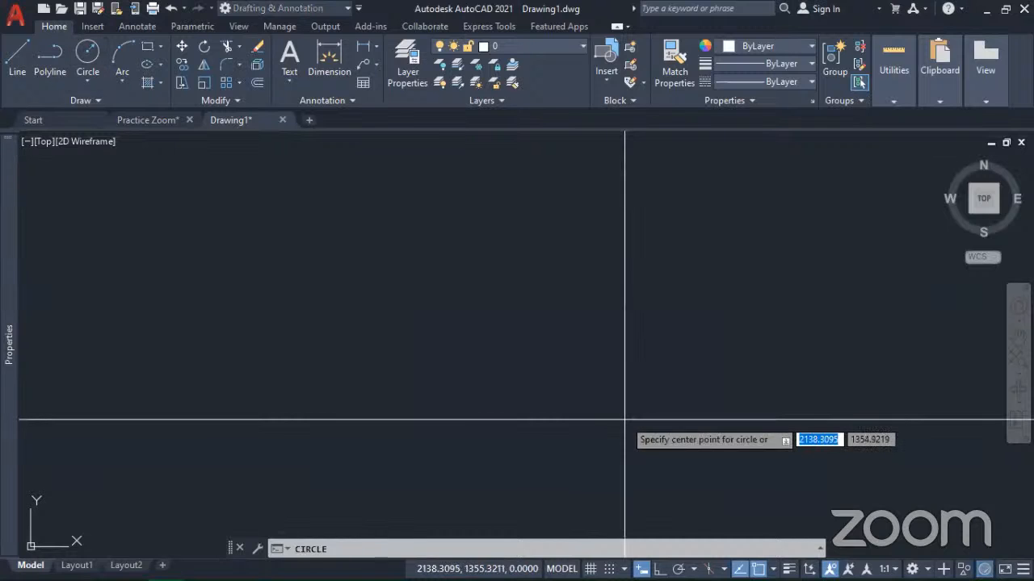
click(515, 392)
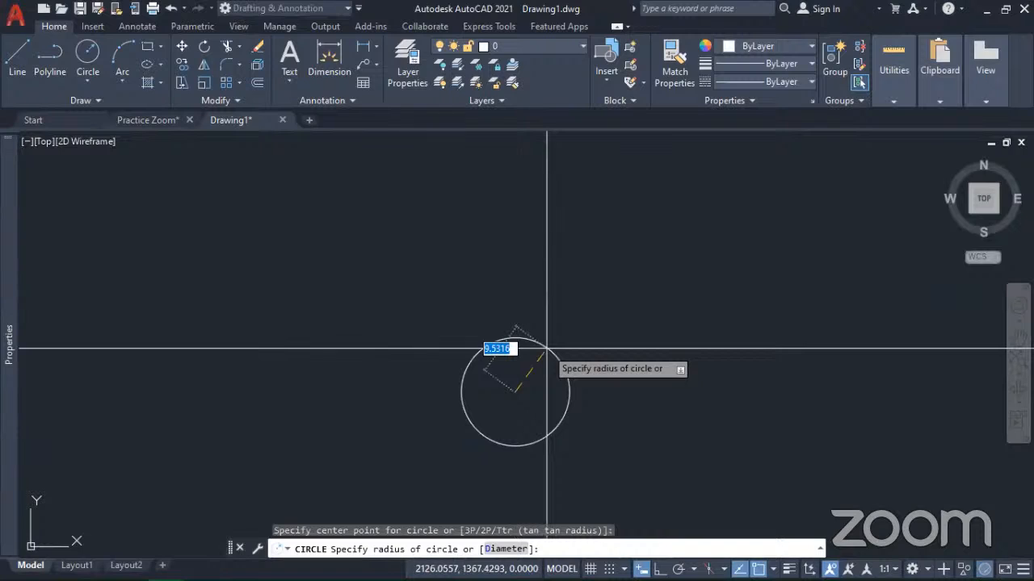
text(10)
key(Return)
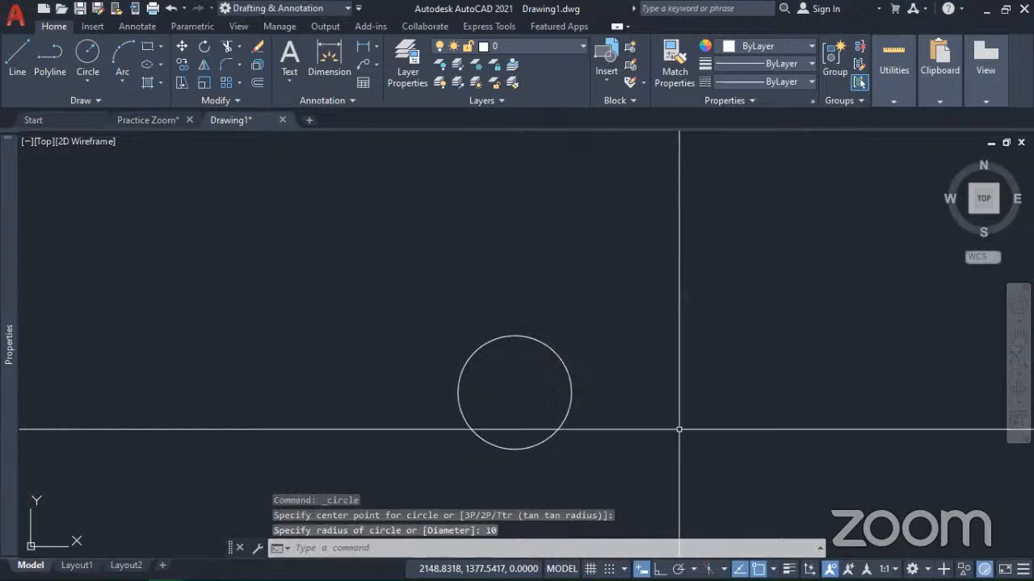
Step: Draw a rectangle 20 units wide and 10 units high to the right of the circle
mouse_move(653, 434)
middle_down()
mouse_move(558, 402)
mouse_move(470, 415)
middle_up()
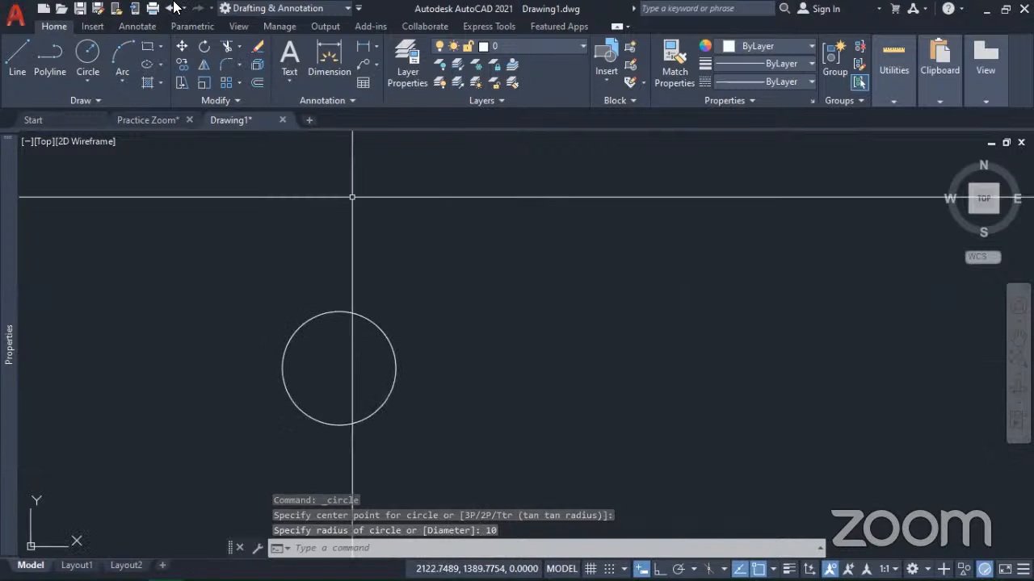
click(147, 49)
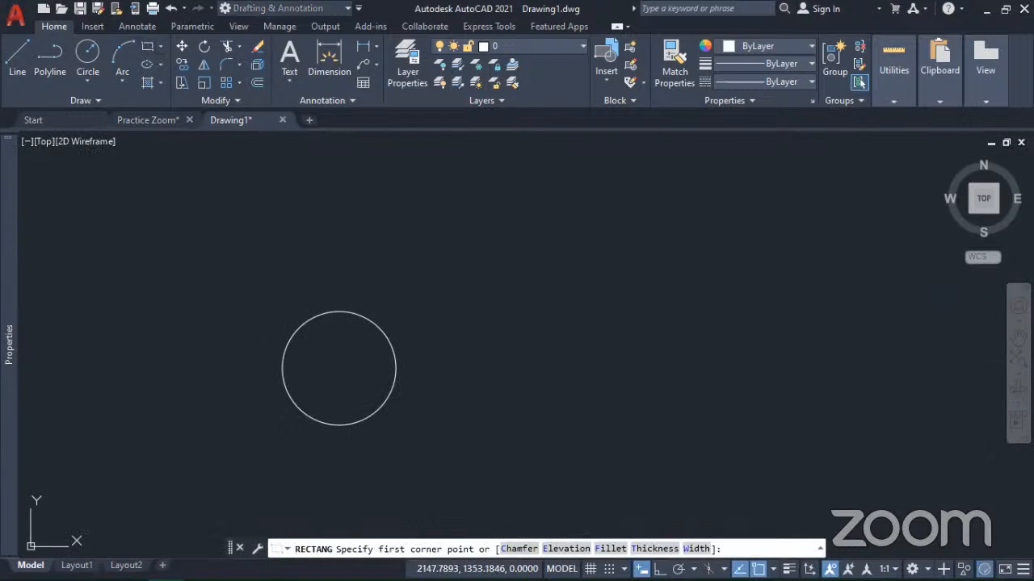
click(494, 406)
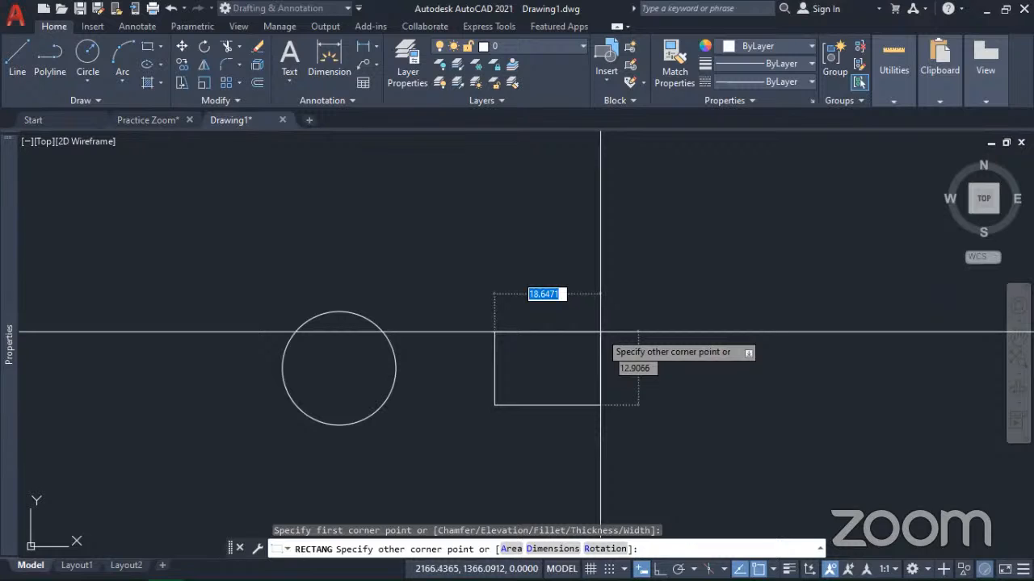
text(20)
key(Tab)
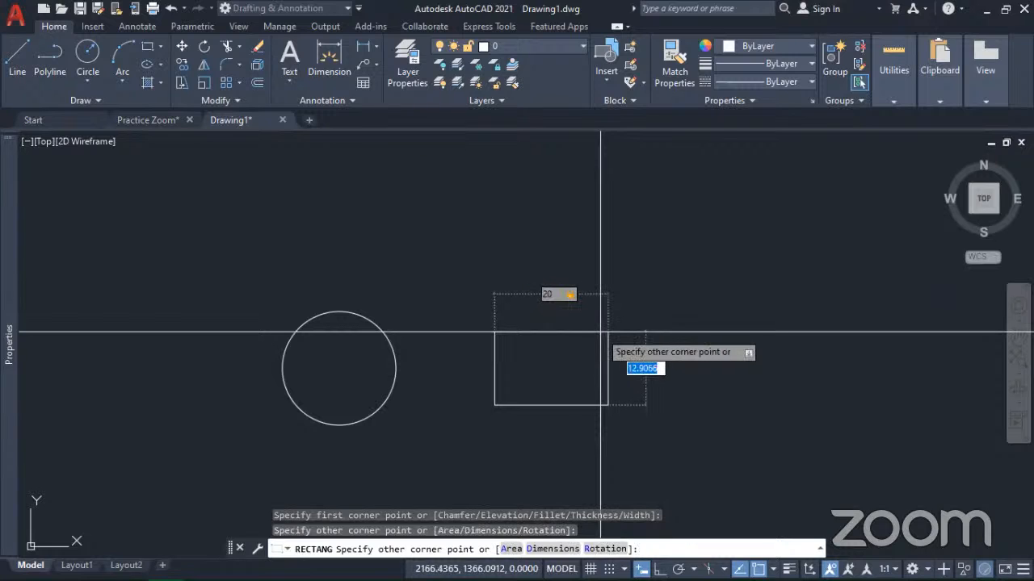
text(10)
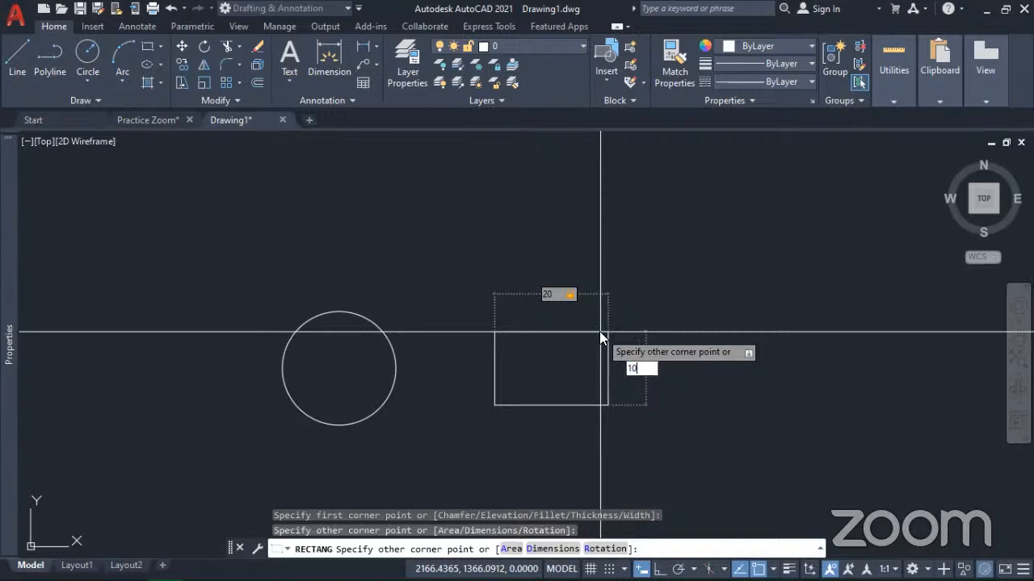
key(Return)
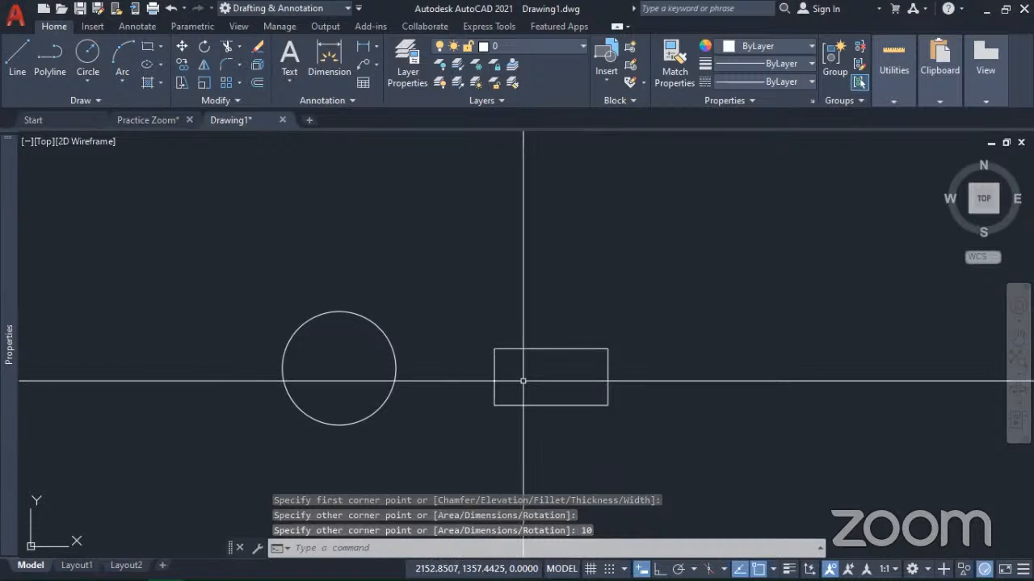
Step: Select the circle with a crossing window to view its grips, and clear the selection
click(417, 398)
click(304, 358)
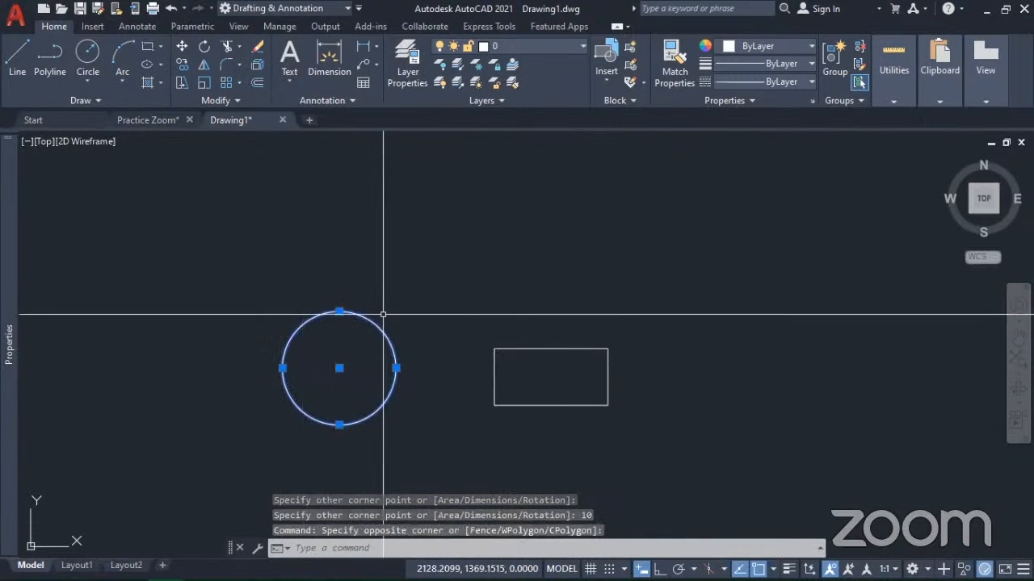
key(Escape)
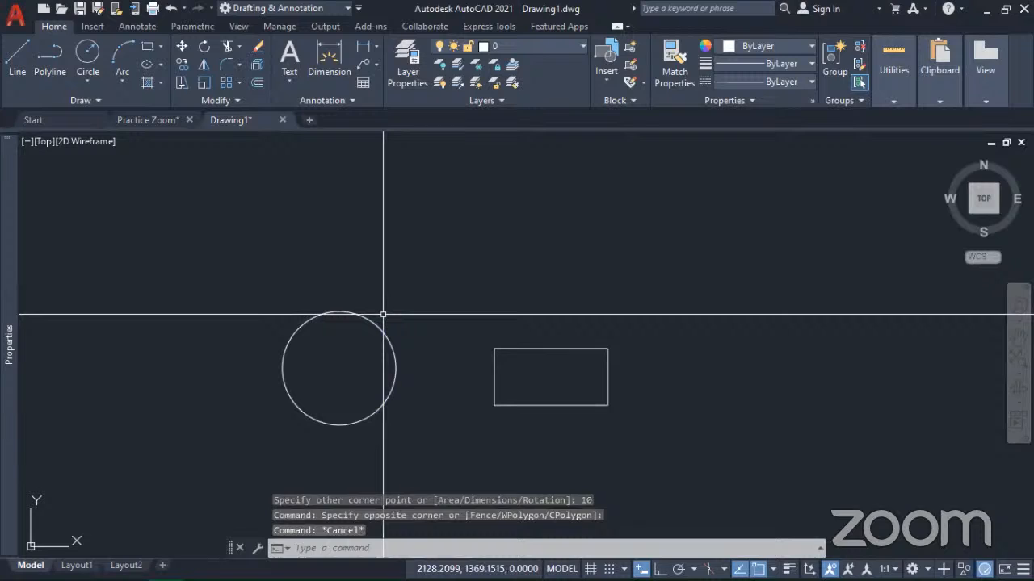
Step: Draw a three-point arc bulging upward above the rectangle, starting at its right end, and leave the Arc command
click(124, 55)
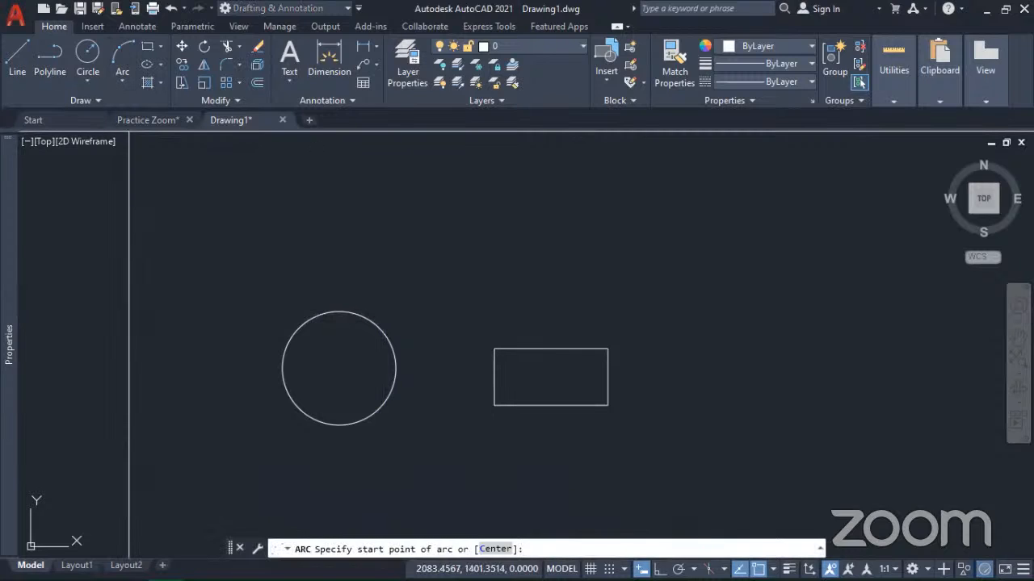
click(650, 260)
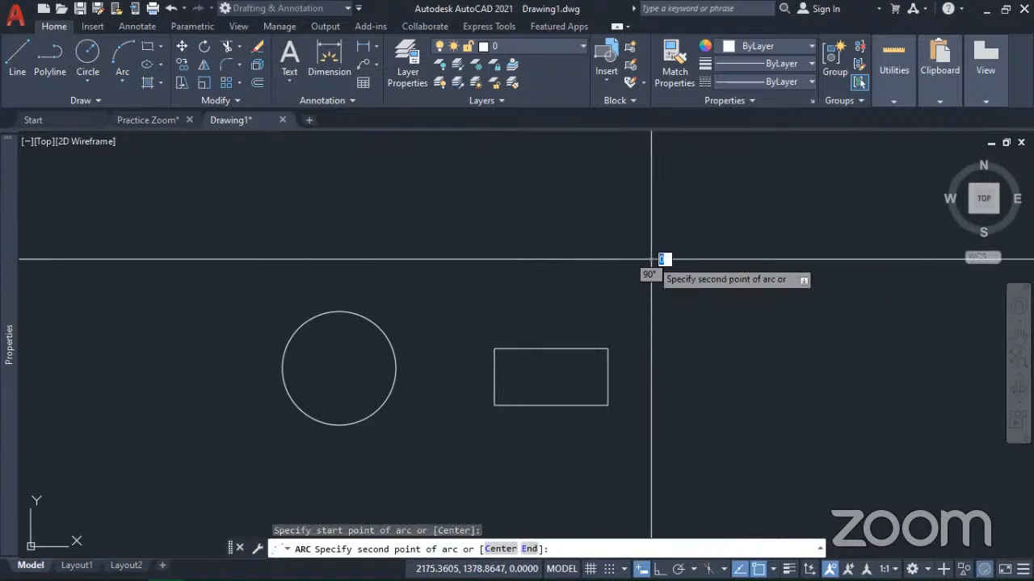
click(564, 217)
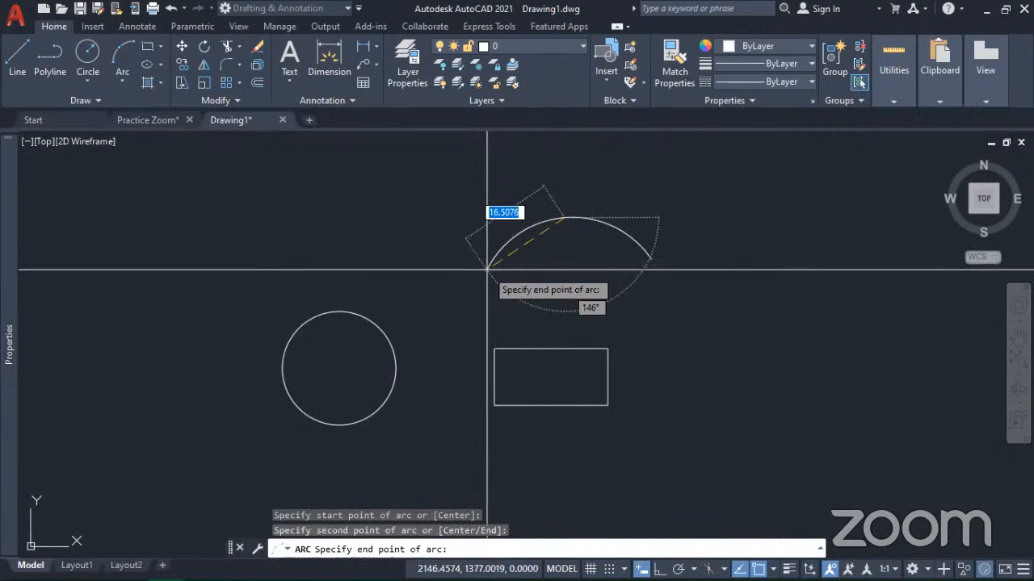
click(486, 270)
key(Return)
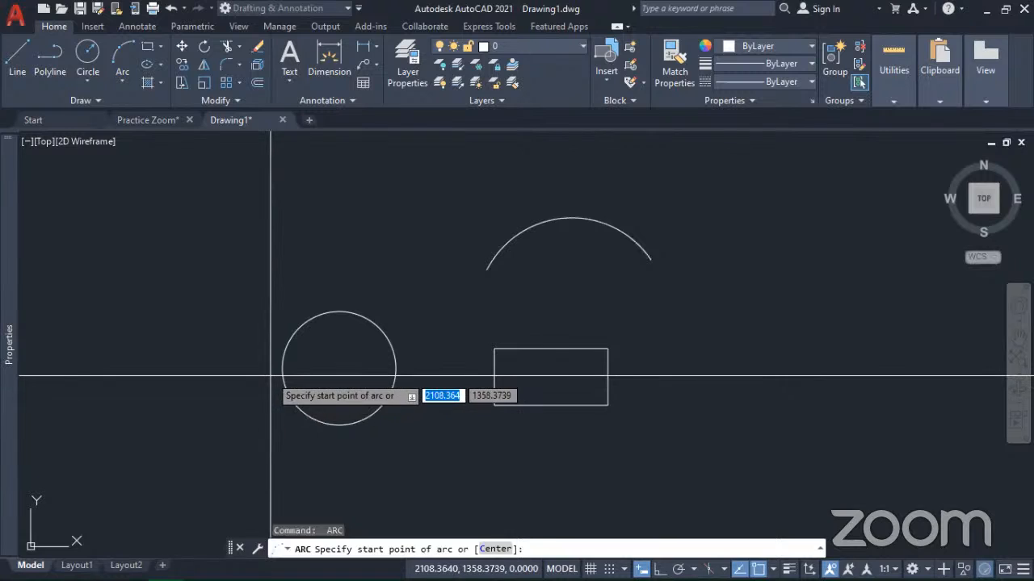
key(Escape)
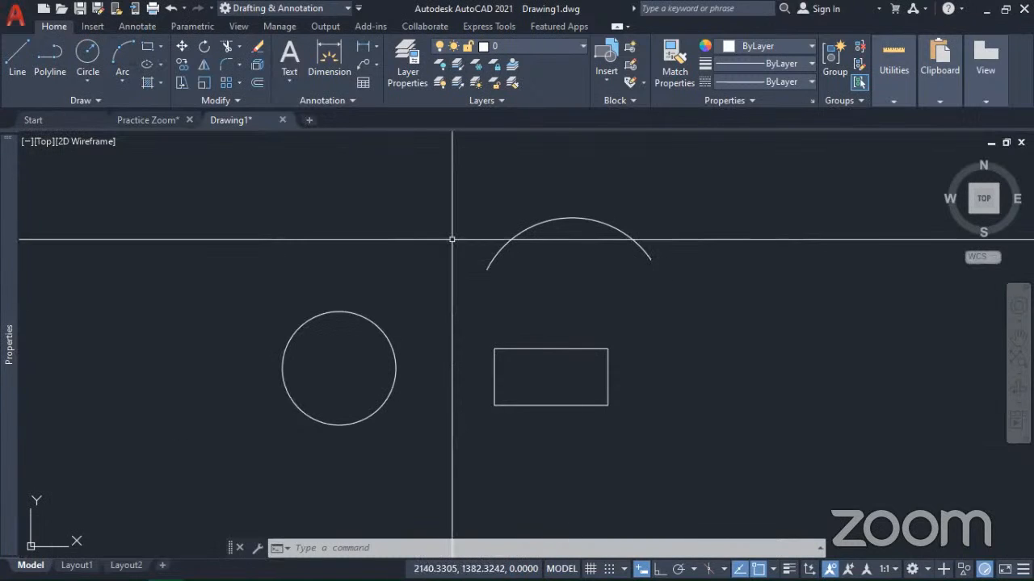
Step: Examine the Properties palette with nothing selected, and select the circle with a crossing window to view its properties
mouse_move(5, 272)
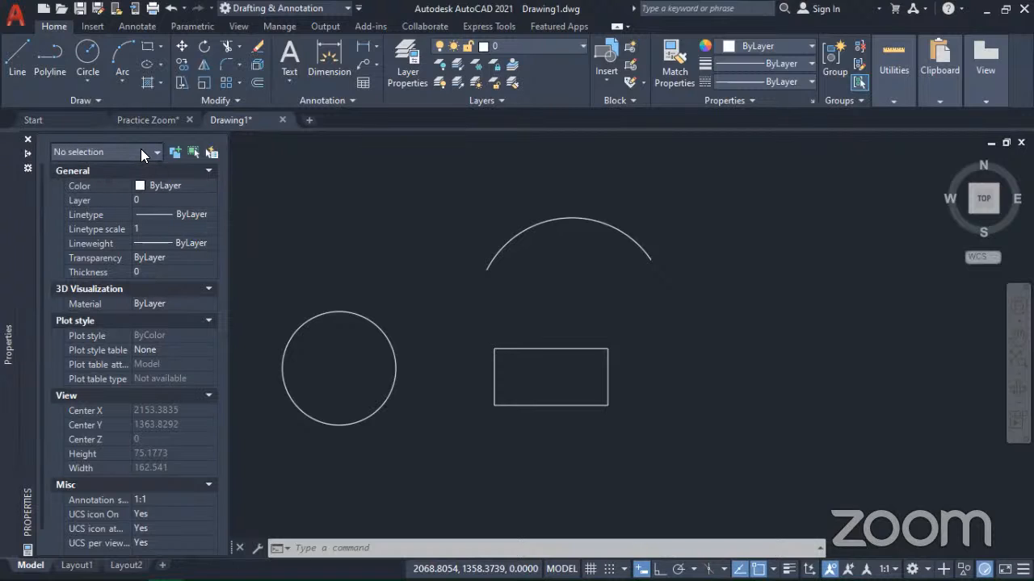
click(349, 365)
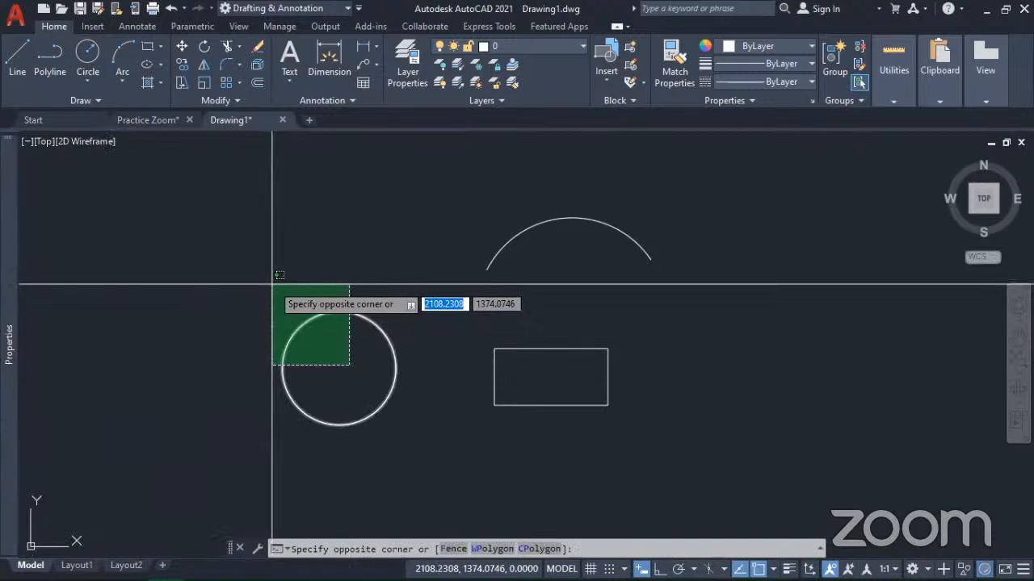
click(275, 289)
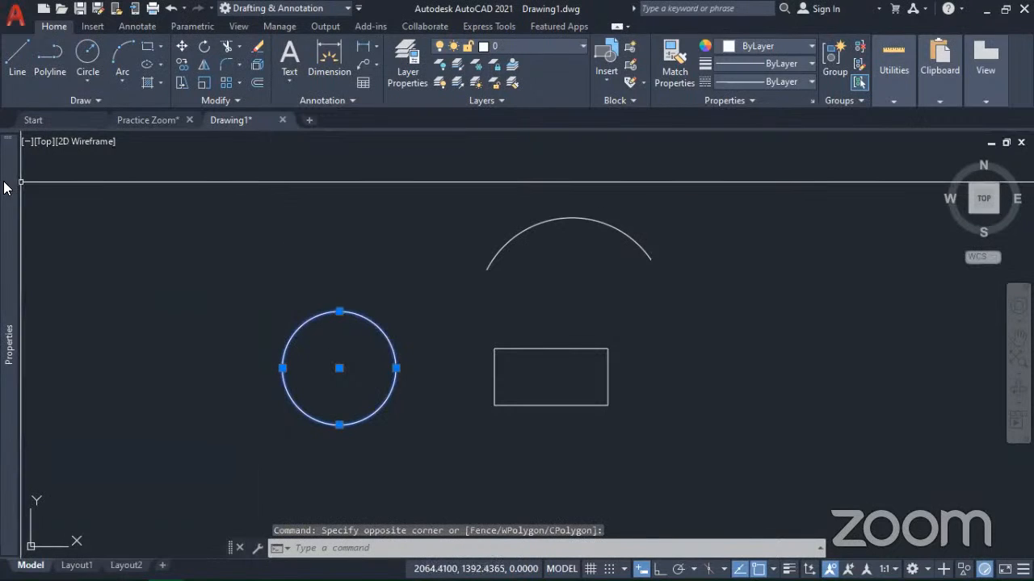
mouse_move(7, 185)
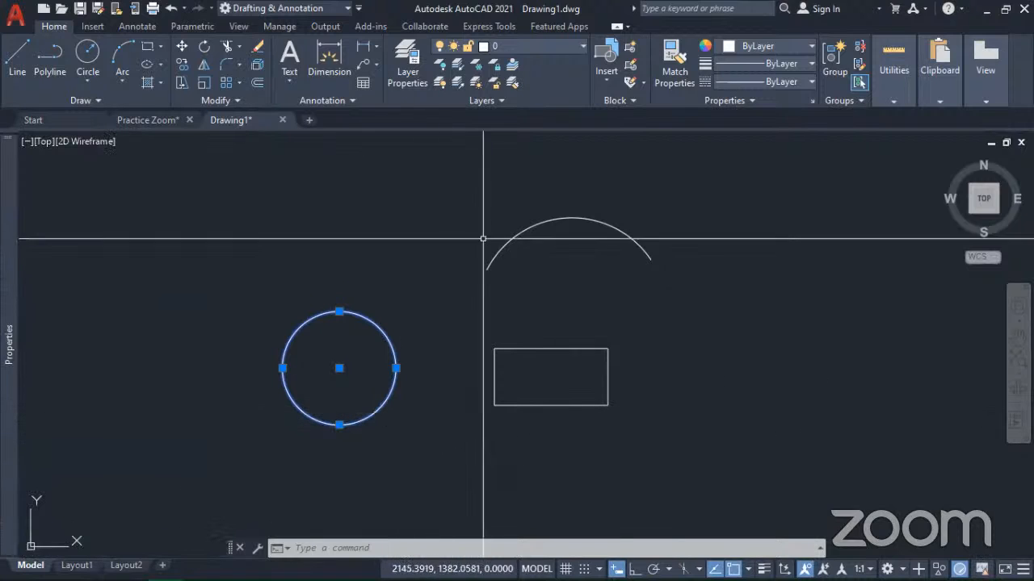
Step: Select the arc and the rectangle in turn with crossing windows, and examine the rectangle's data in the Properties palette
click(544, 272)
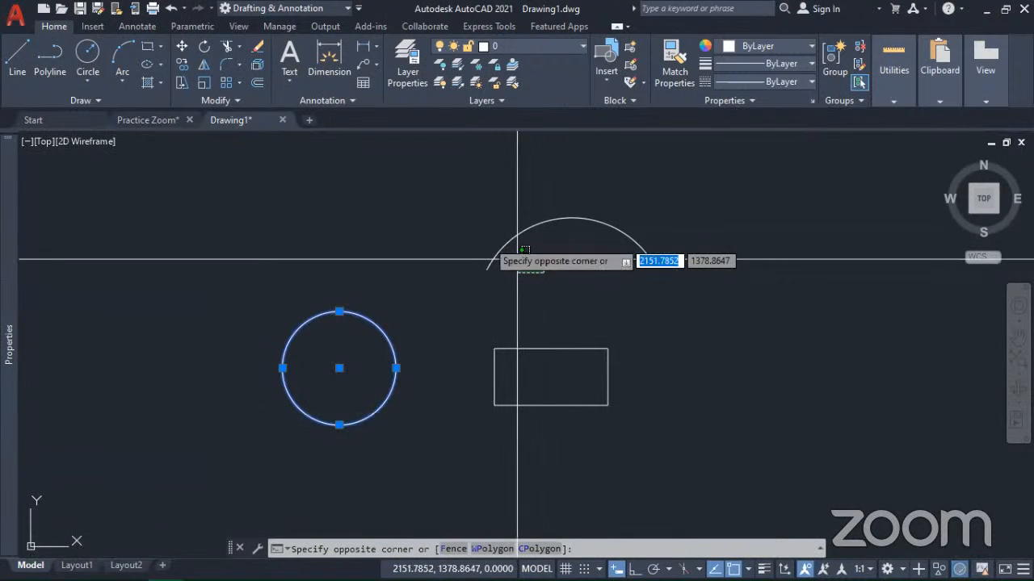
click(469, 216)
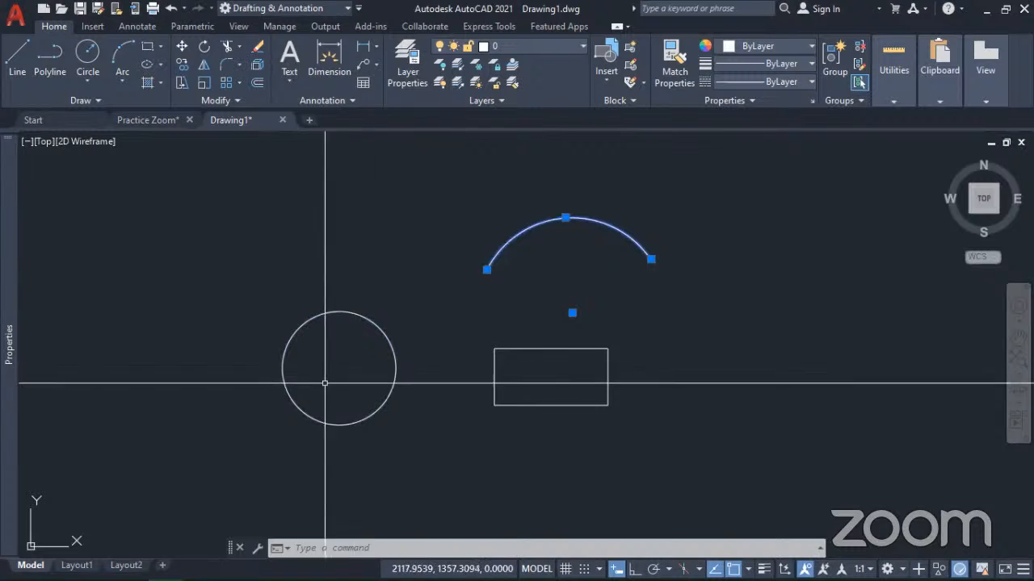
click(541, 386)
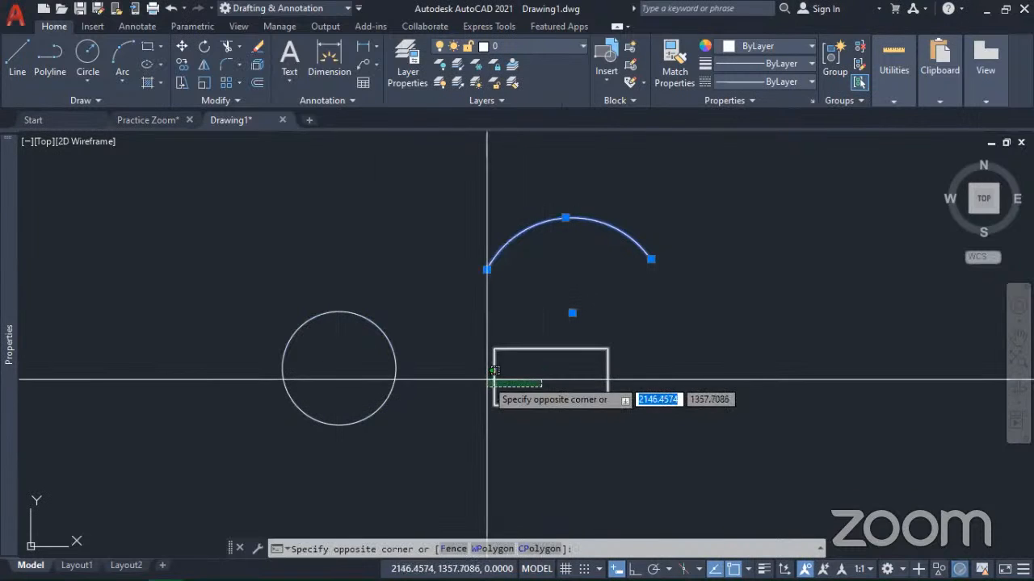
click(491, 378)
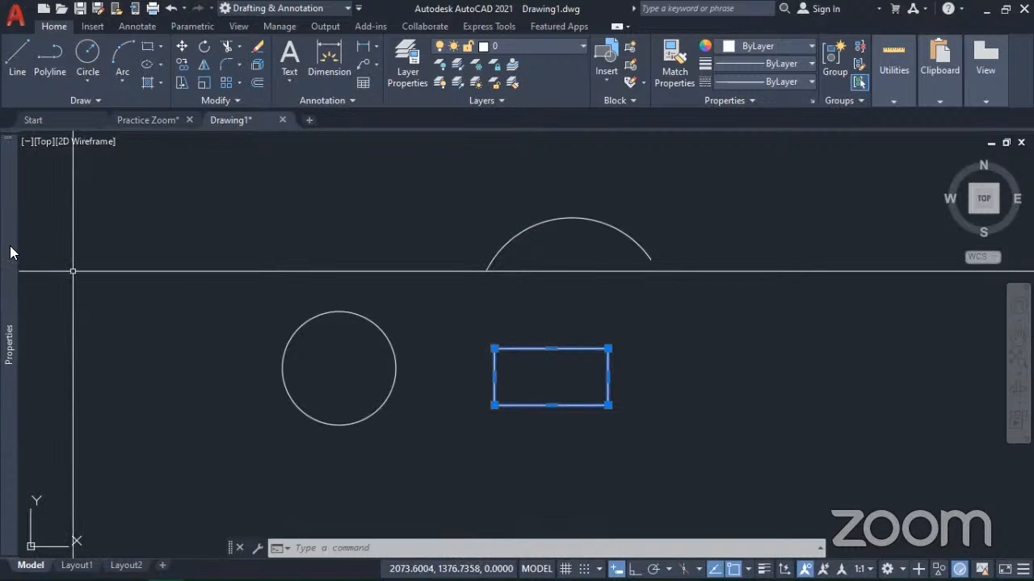
mouse_move(12, 224)
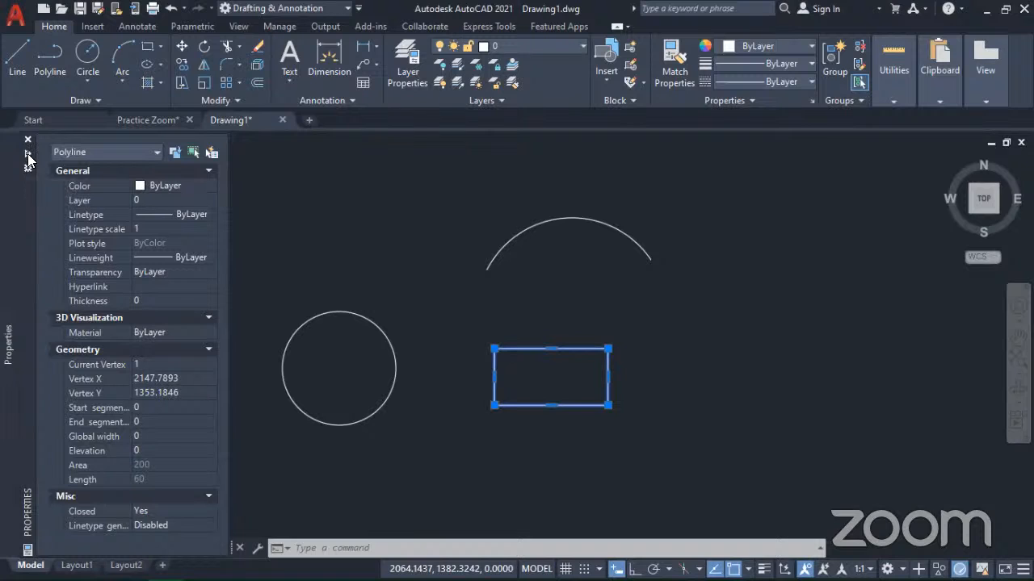
Step: Turn off auto-hide for the Properties palette, undock it to float right of the arc and rectangle, and close it
click(27, 170)
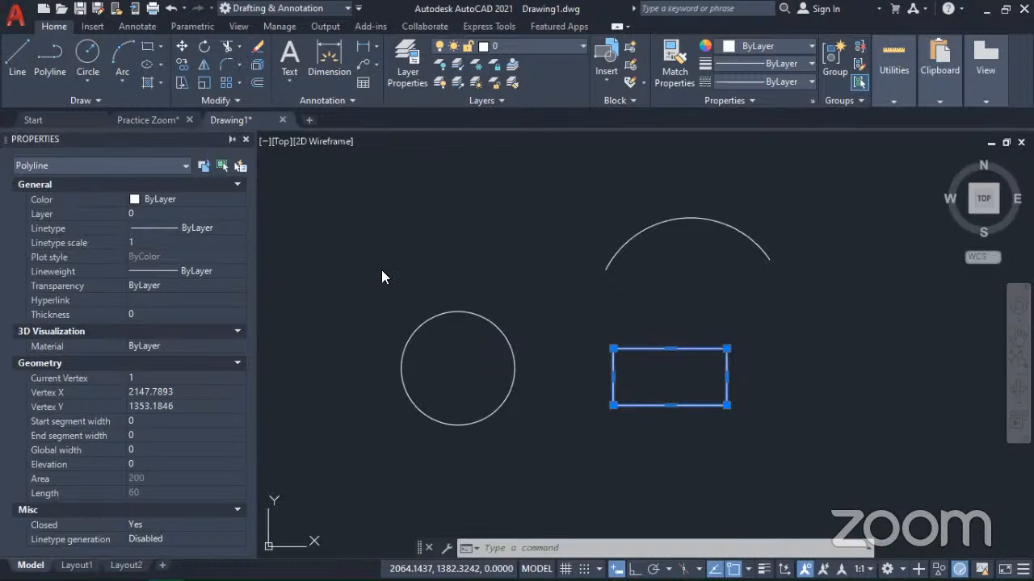
drag(122, 139, 380, 242)
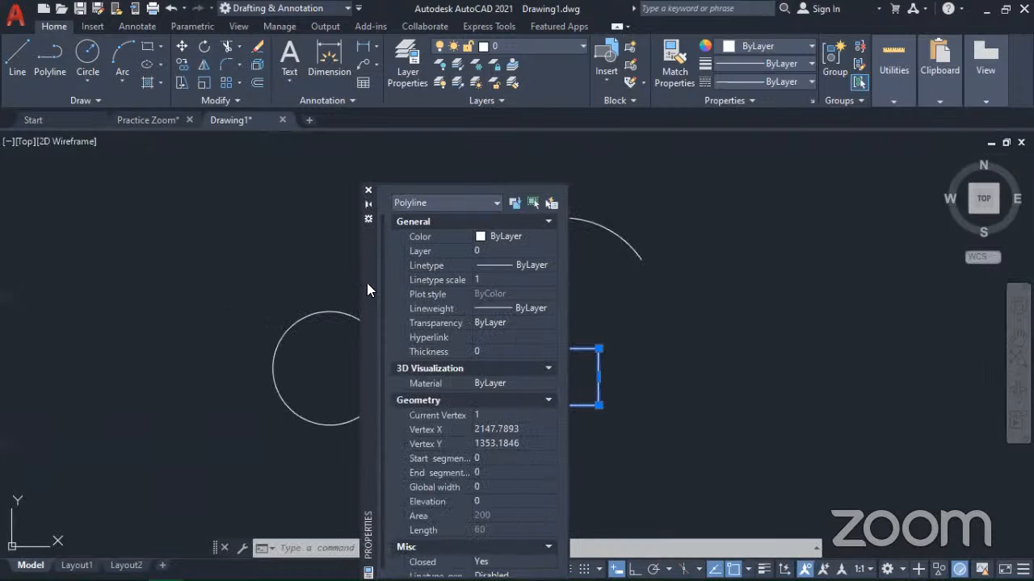
mouse_move(708, 306)
mouse_down()
mouse_move(765, 255)
mouse_move(745, 245)
mouse_move(727, 254)
mouse_up()
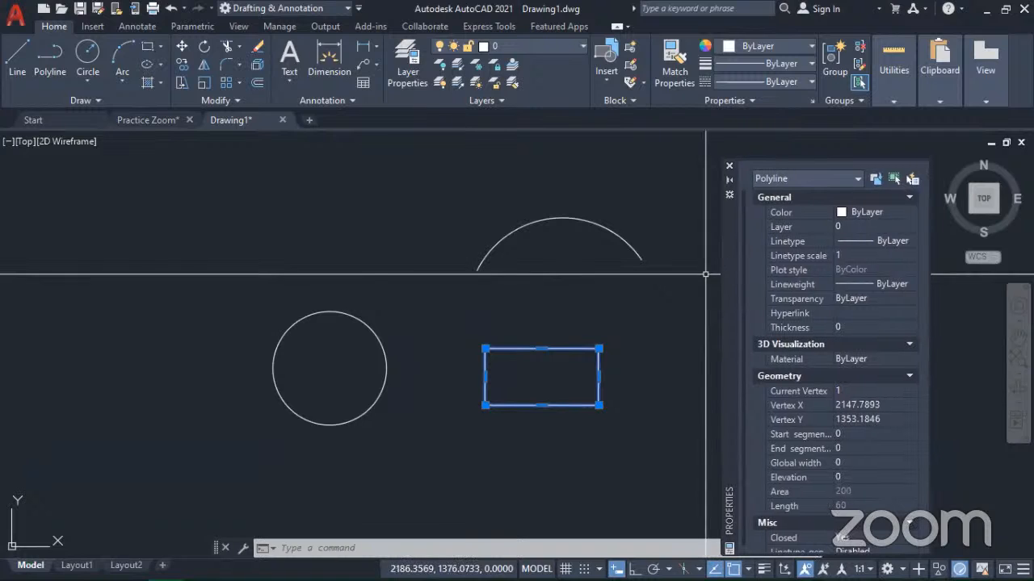
click(728, 170)
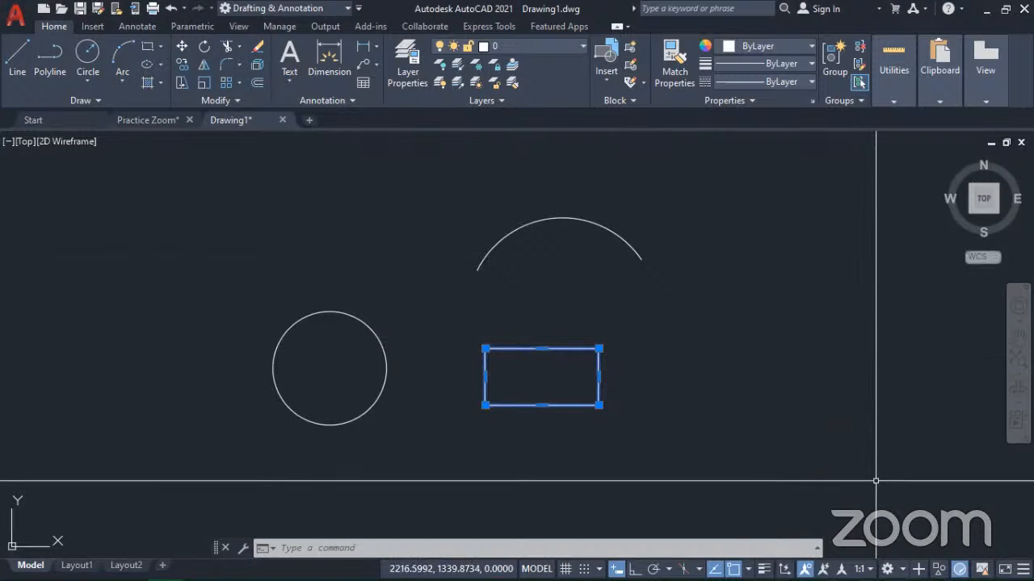
Step: Reopen the Properties palette, move it over the right part of the rectangle, and close it with the selection cleared
key(ctrl+1)
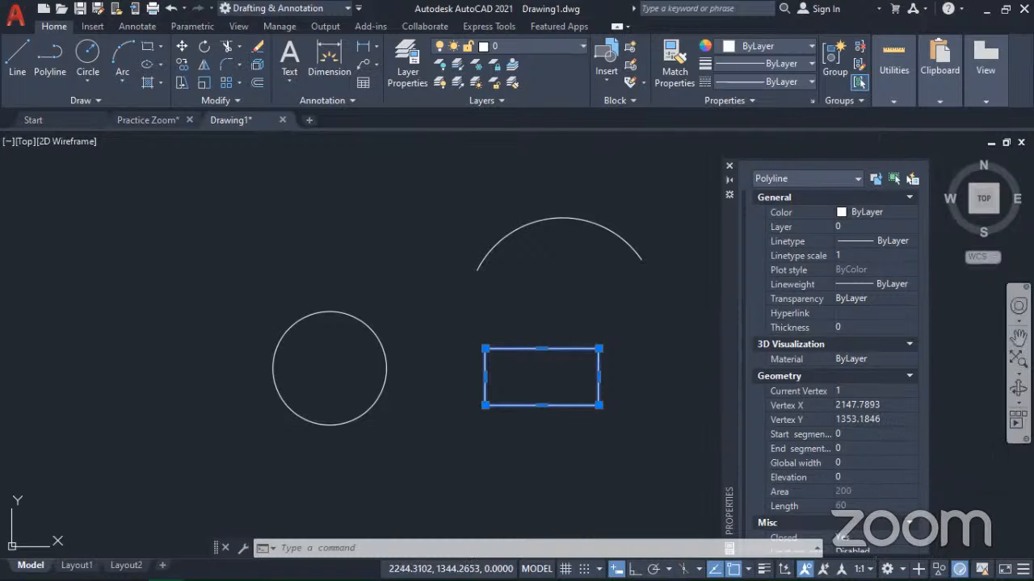
mouse_move(1007, 574)
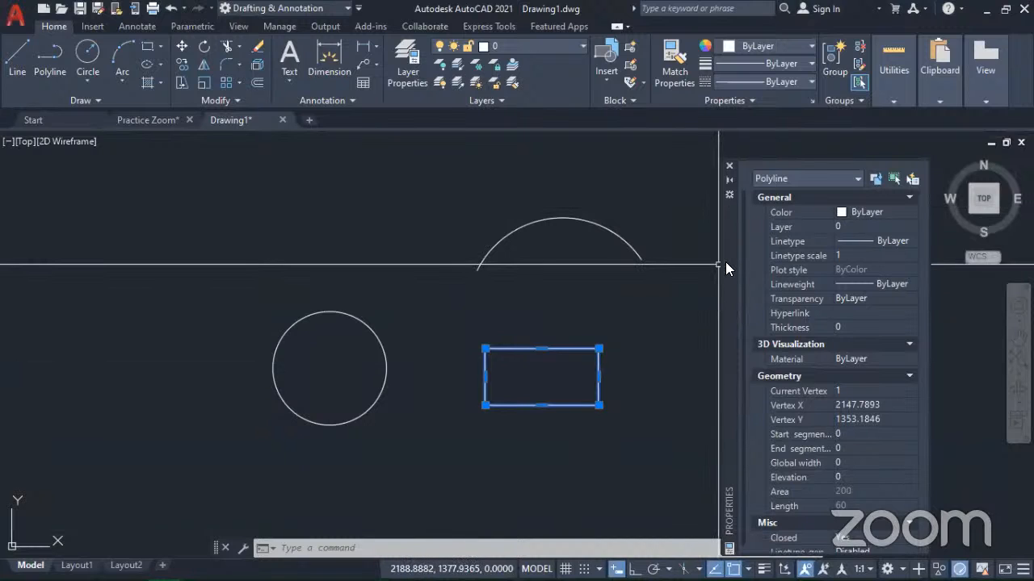
drag(728, 263, 575, 243)
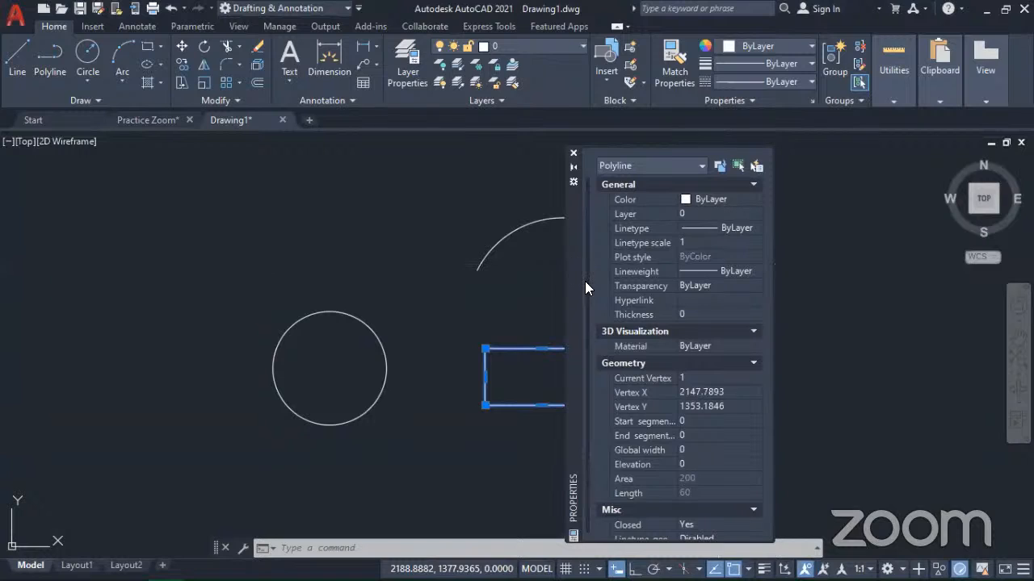
click(574, 153)
key(Escape)
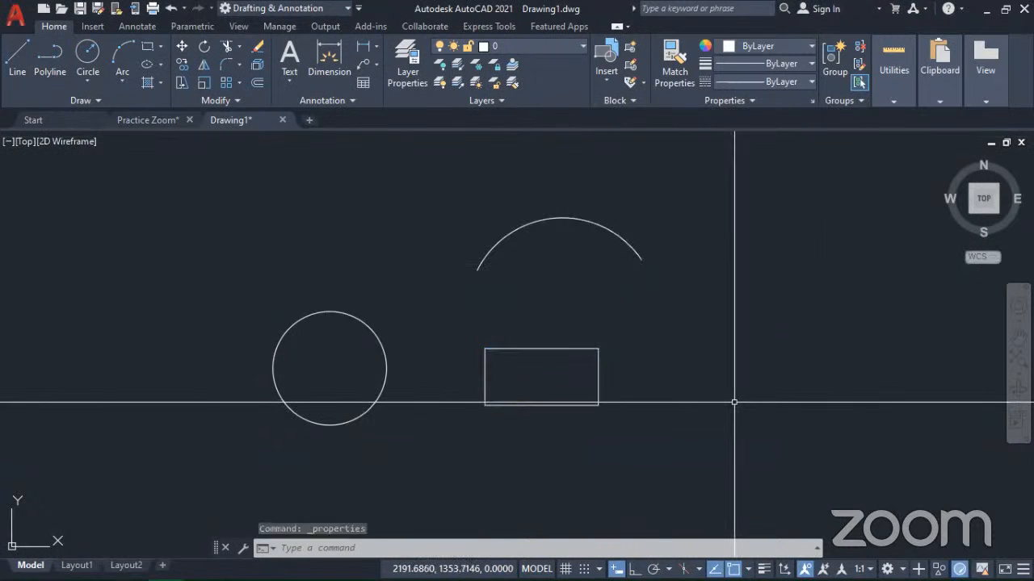
Step: Reopen the Properties palette, try 19% general and 52% rollover opacity with the preview, and close the transparency settings without applying them
scroll(733, 401, down, 2)
mouse_move(670, 429)
middle_down()
mouse_move(740, 369)
mouse_move(678, 369)
mouse_move(595, 427)
middle_up()
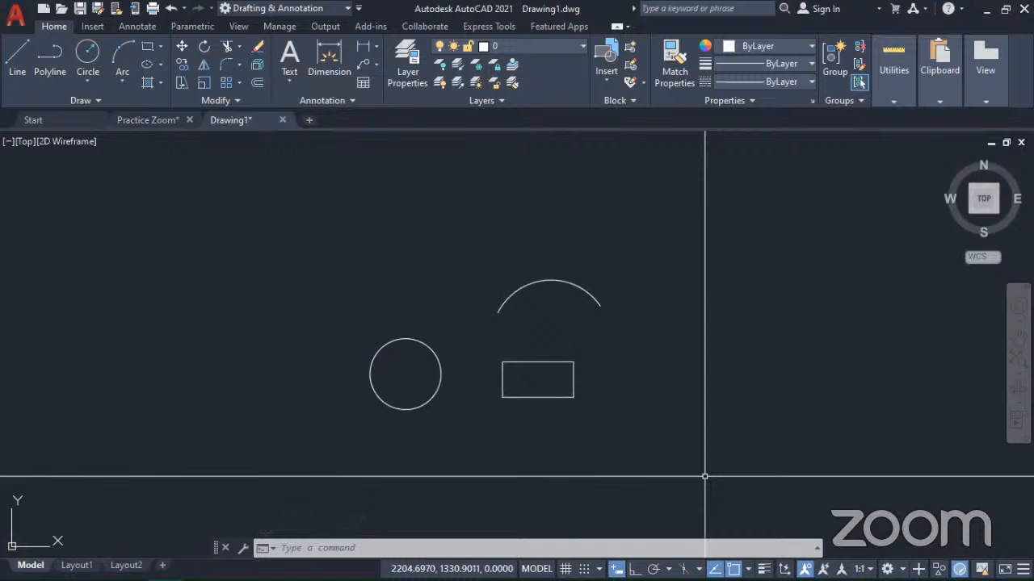
key(ctrl+1)
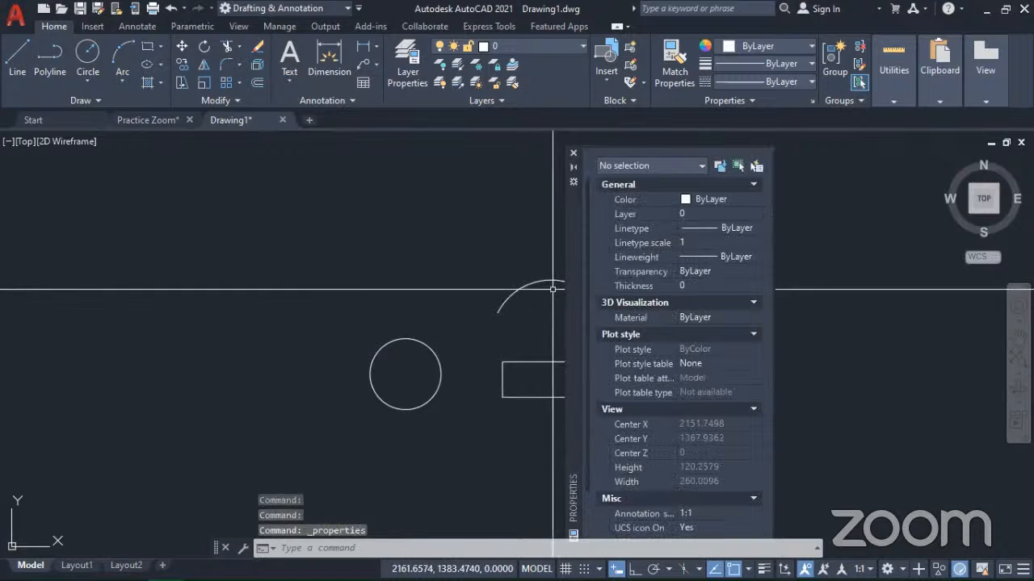
click(572, 182)
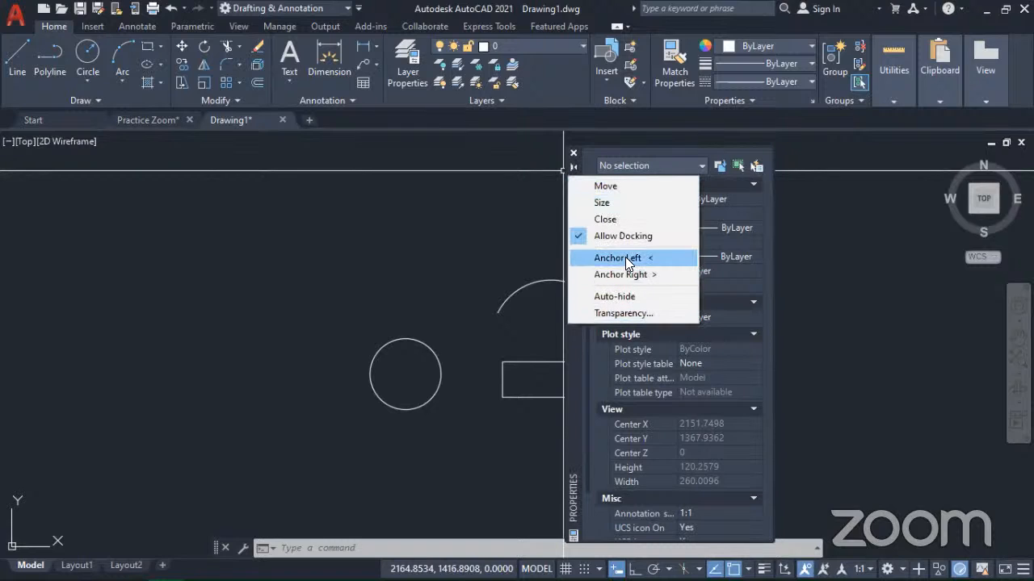
click(627, 313)
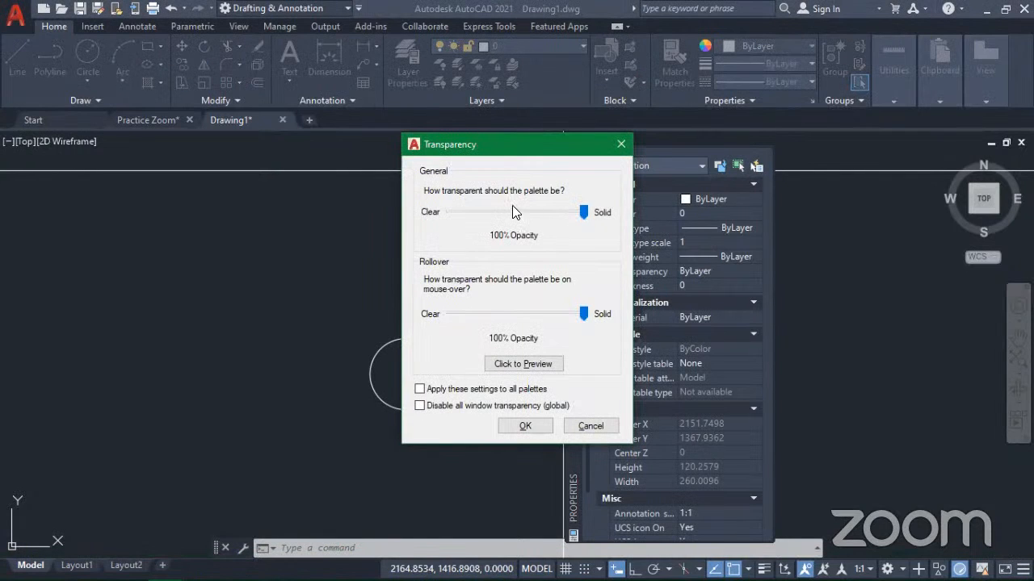
drag(586, 214, 464, 229)
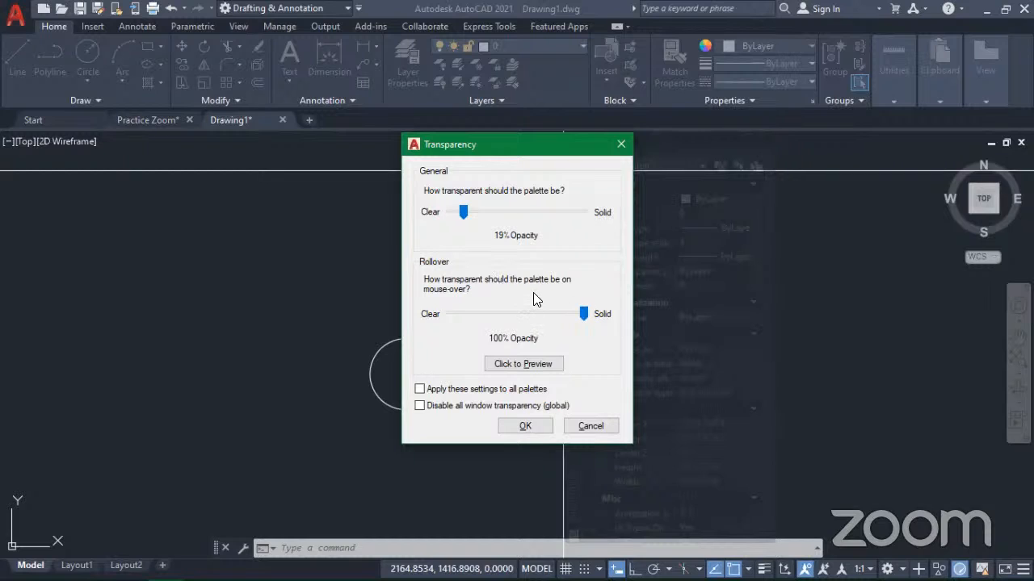
drag(583, 316, 508, 318)
click(533, 365)
click(502, 365)
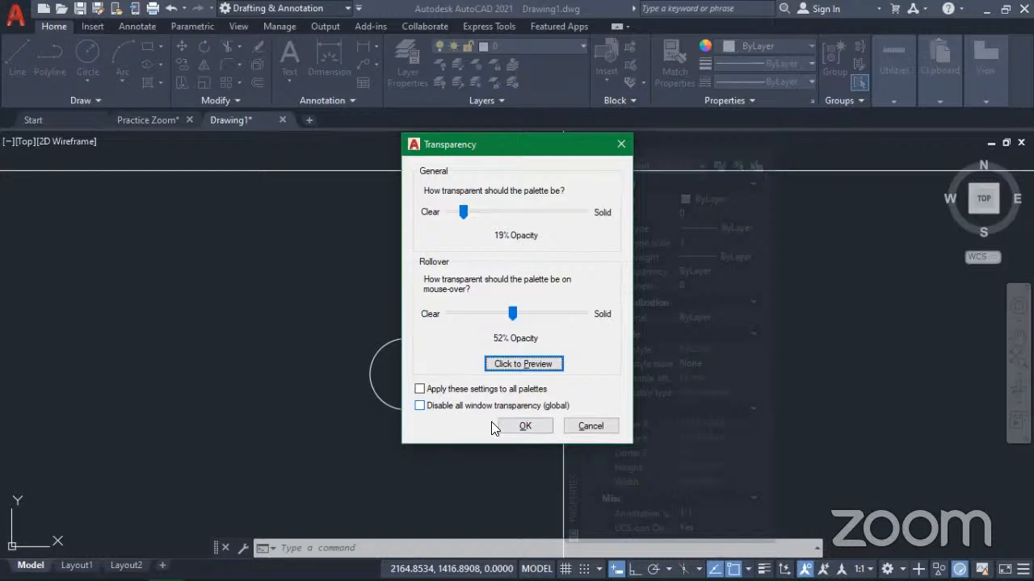
click(619, 143)
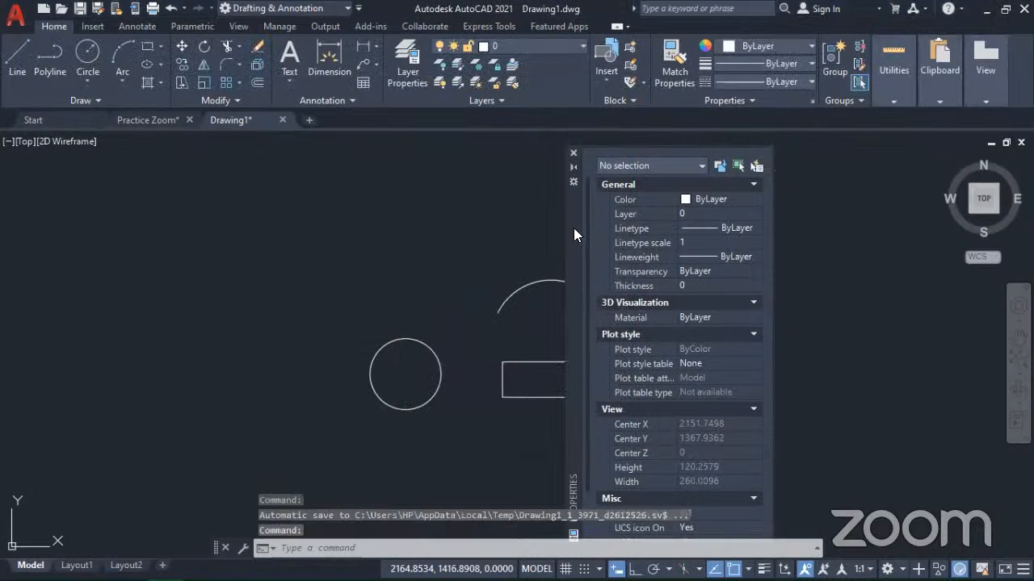
Step: Dock the floating Properties palette along the left edge of the drawing area and collapse it with auto-hide
drag(140, 263, 3, 226)
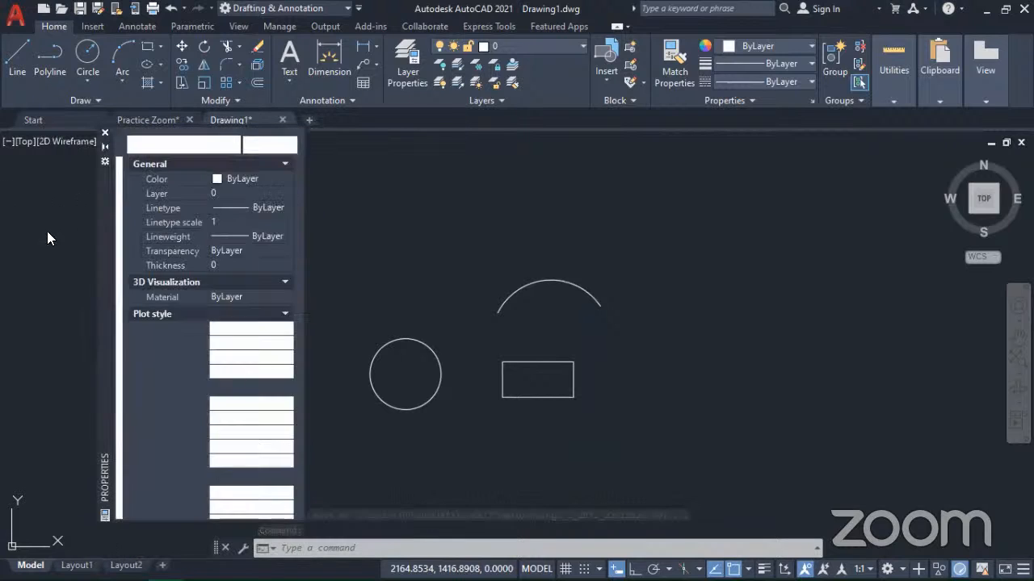
drag(4, 224, 1, 223)
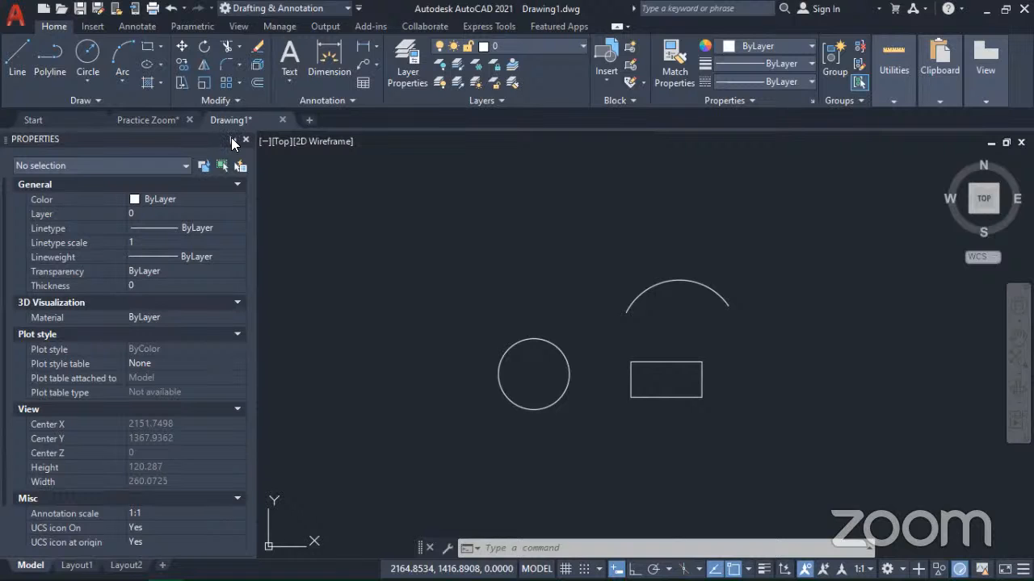
click(231, 139)
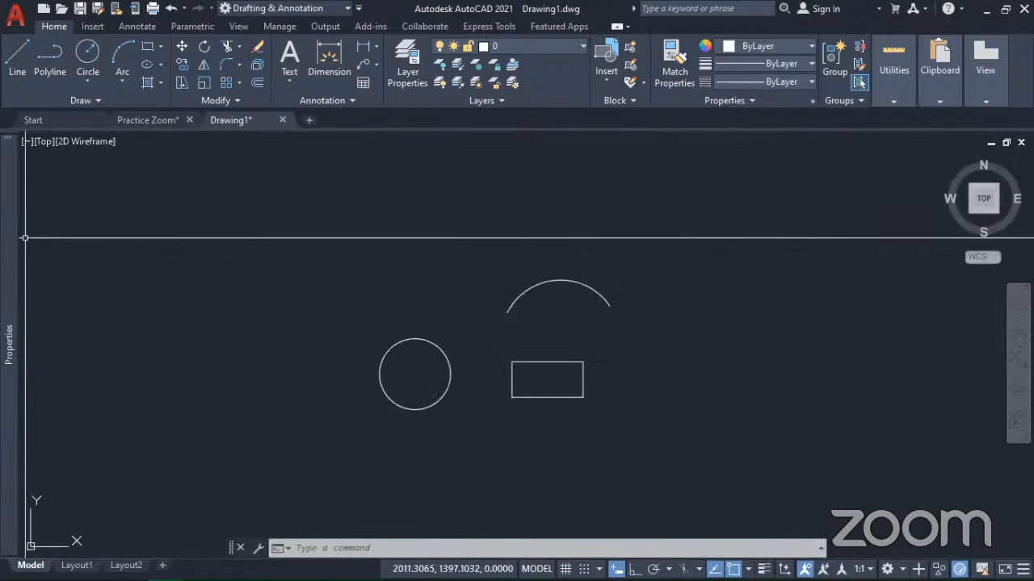
Step: Expand the collapsed Properties palette and turn off its auto-hide so it stays open beside the drawing
mouse_move(11, 224)
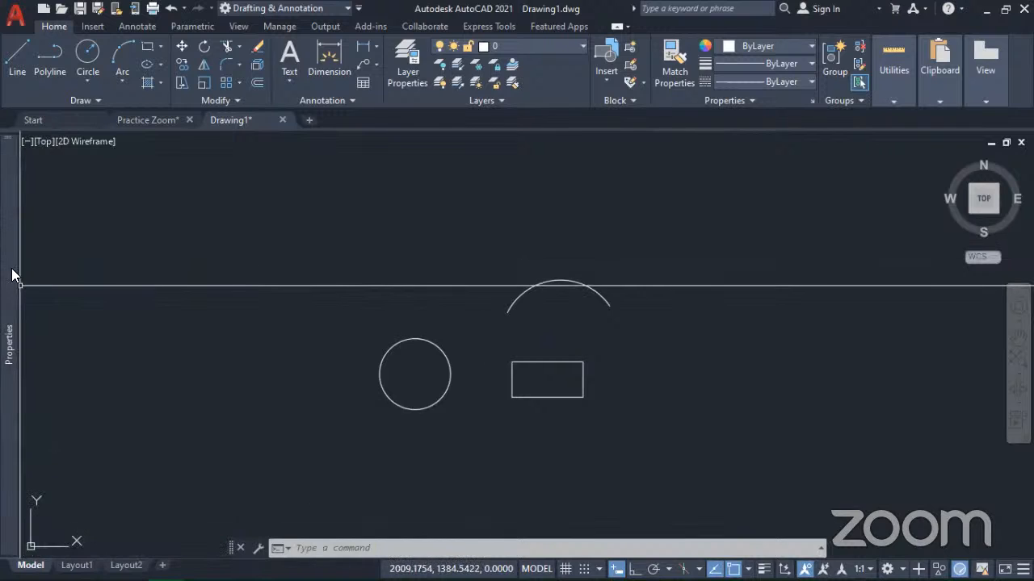
mouse_move(11, 309)
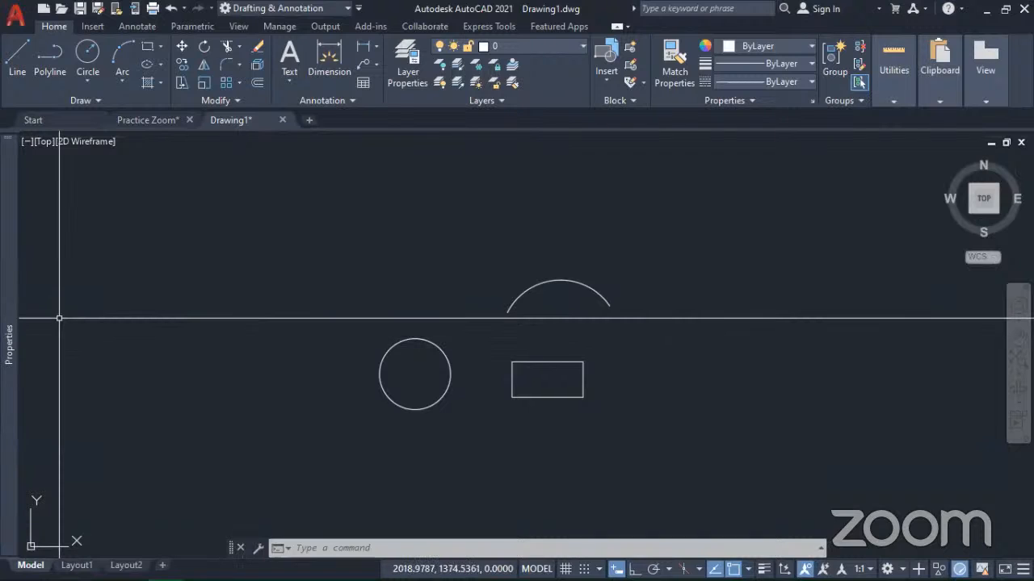
mouse_move(11, 203)
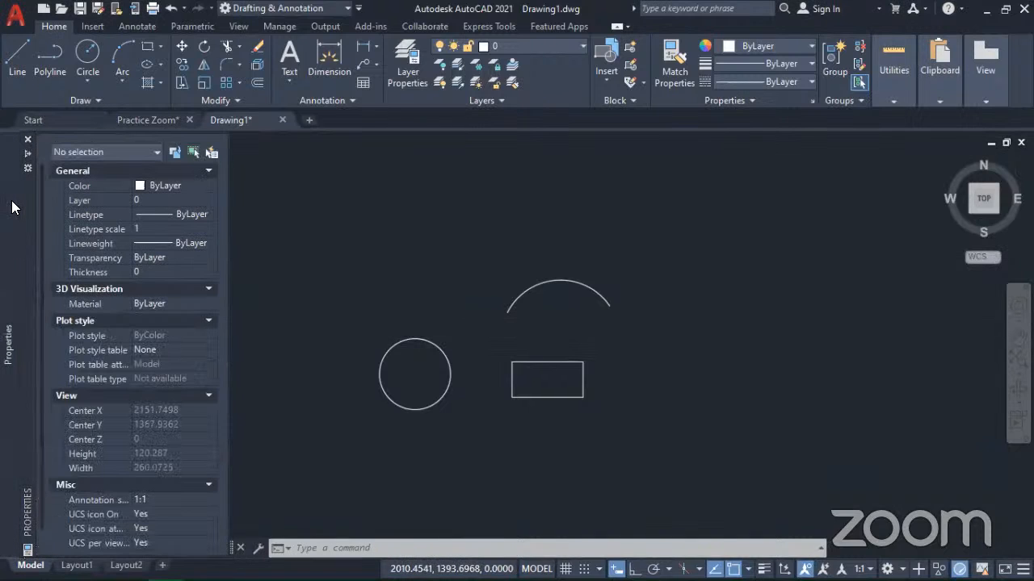
click(27, 155)
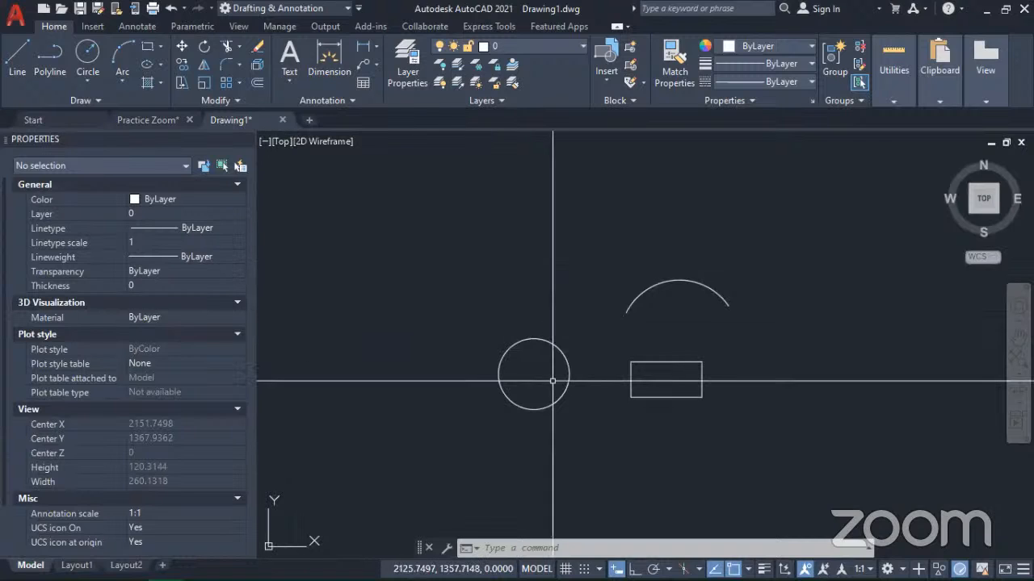
Step: Select the circle, the arc, and finally all three objects with crossing windows to examine their entries in the Properties palette
click(533, 356)
click(460, 329)
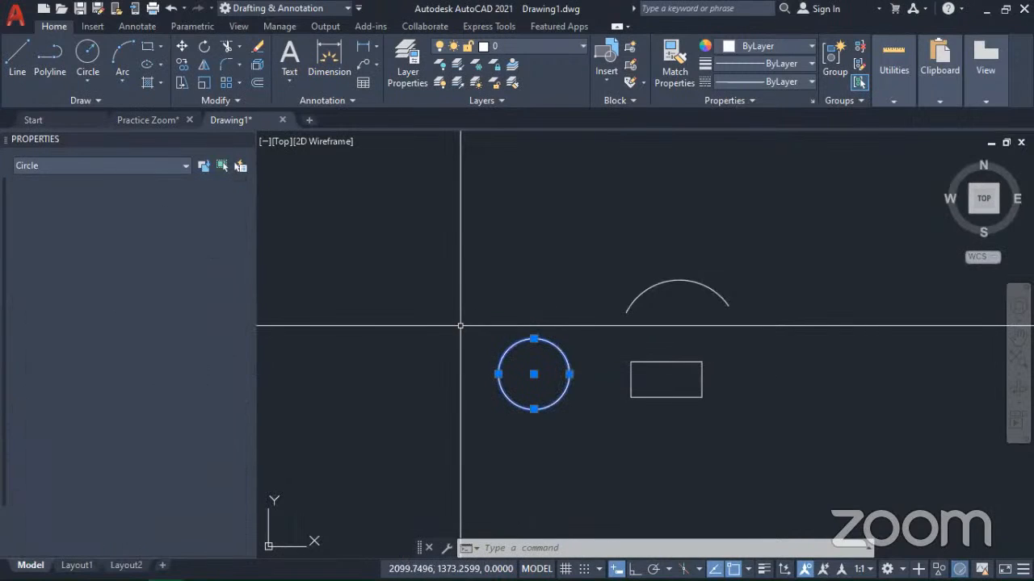
click(675, 307)
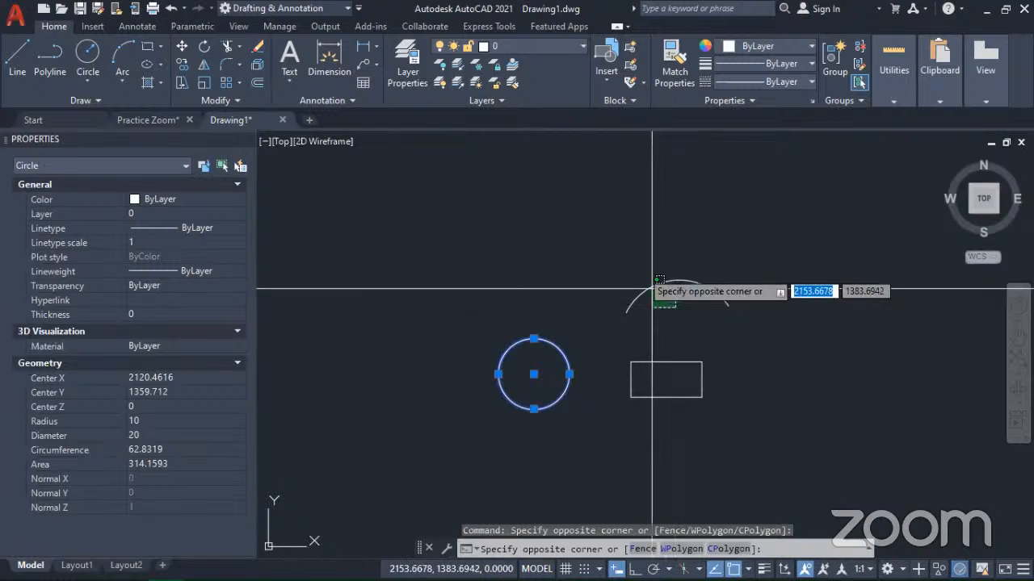
click(627, 237)
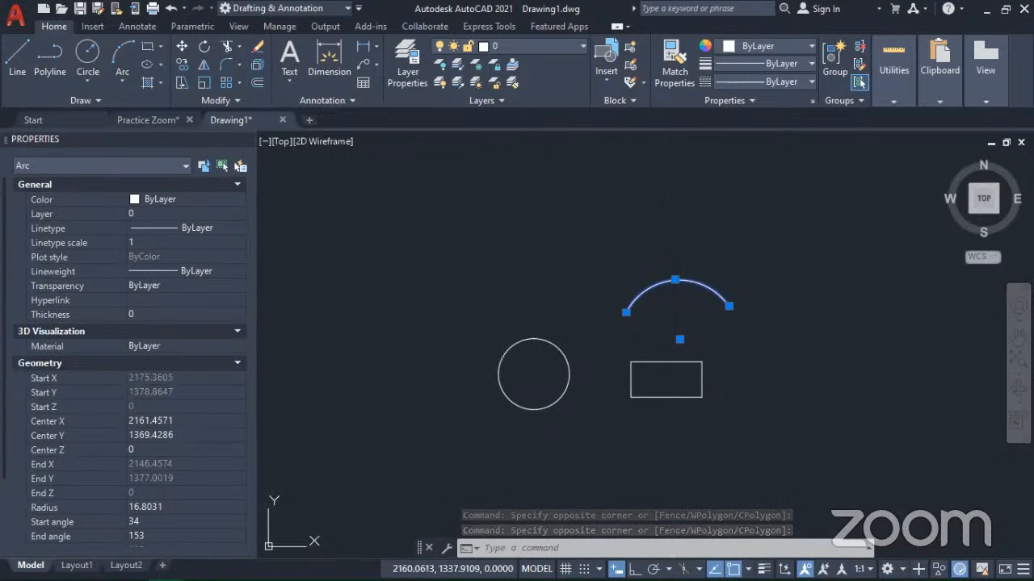
click(707, 452)
click(414, 201)
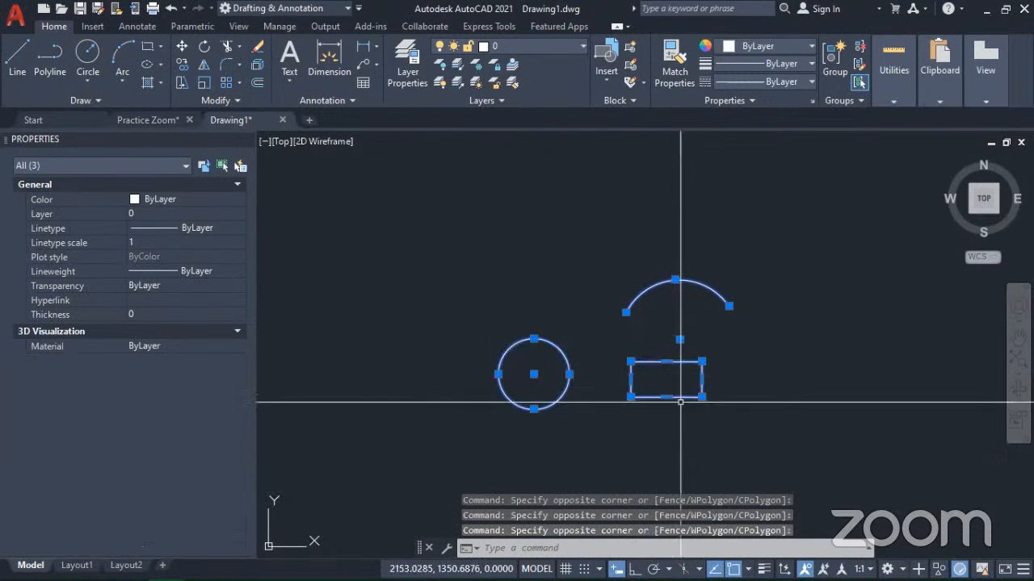
Step: Clear the selection, add the circle, arc and rectangle one after another to compare their shared properties, and deselect everything
key(Escape)
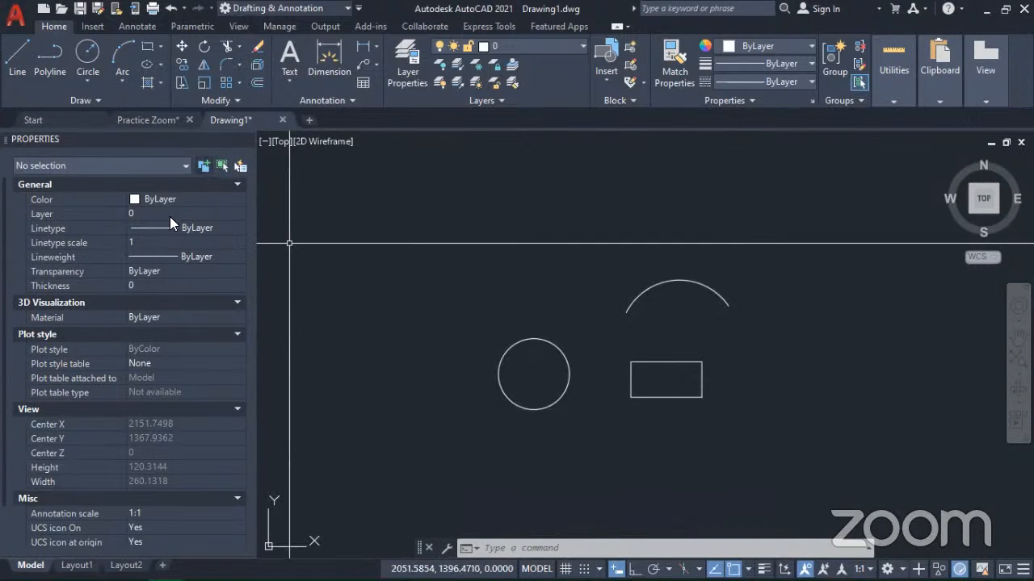
click(496, 350)
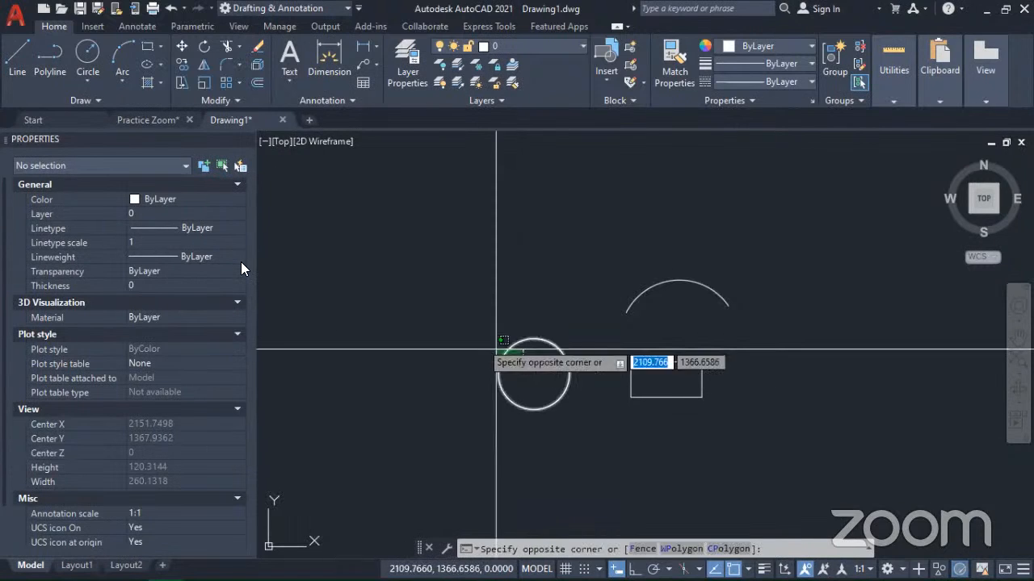
click(445, 316)
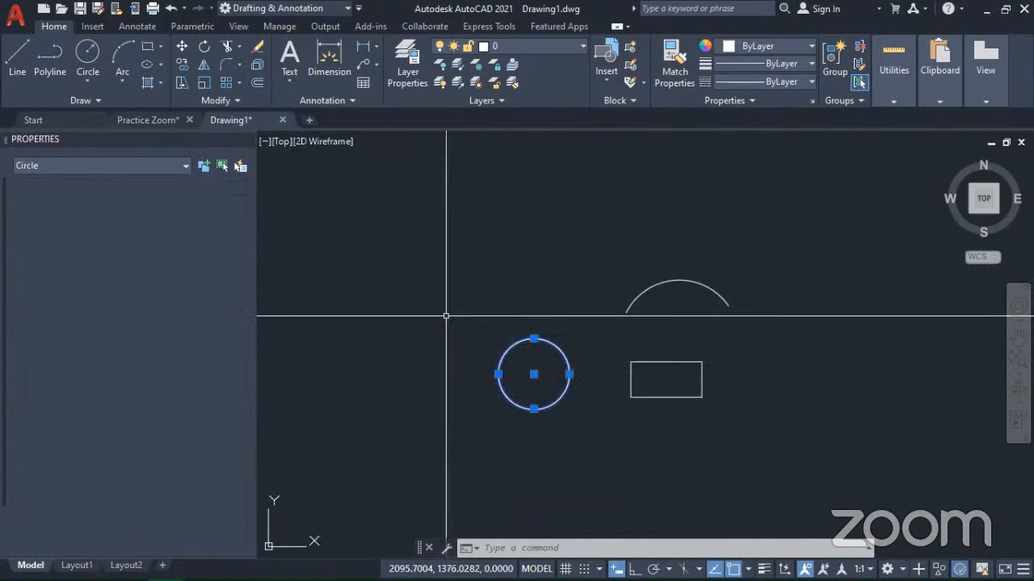
click(686, 303)
click(606, 242)
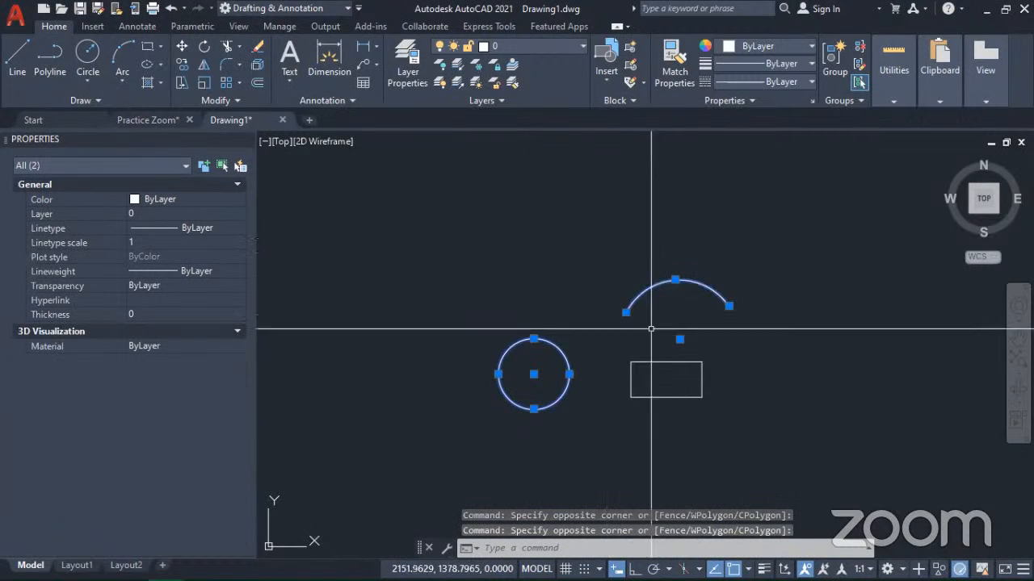
click(653, 383)
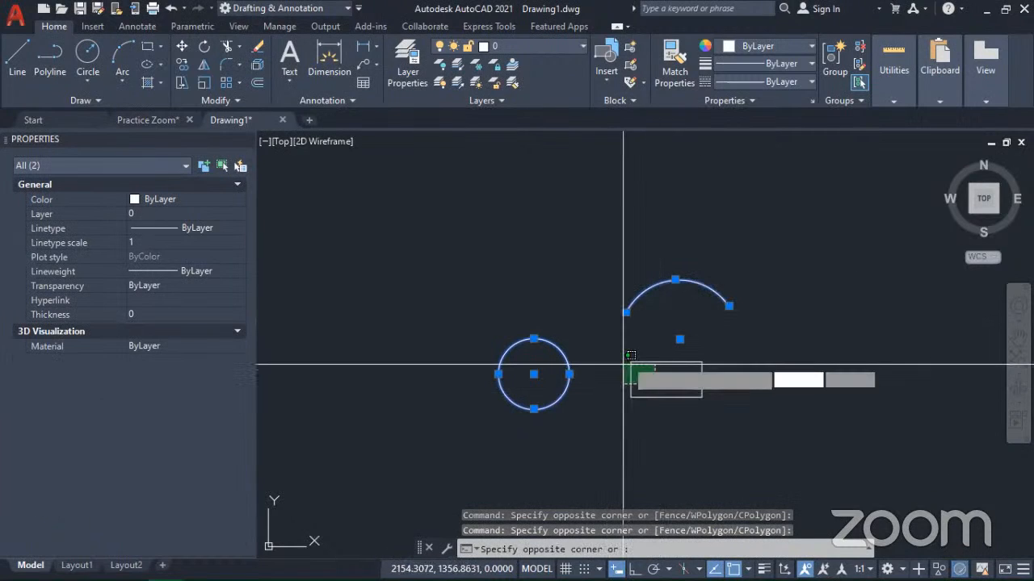
click(629, 360)
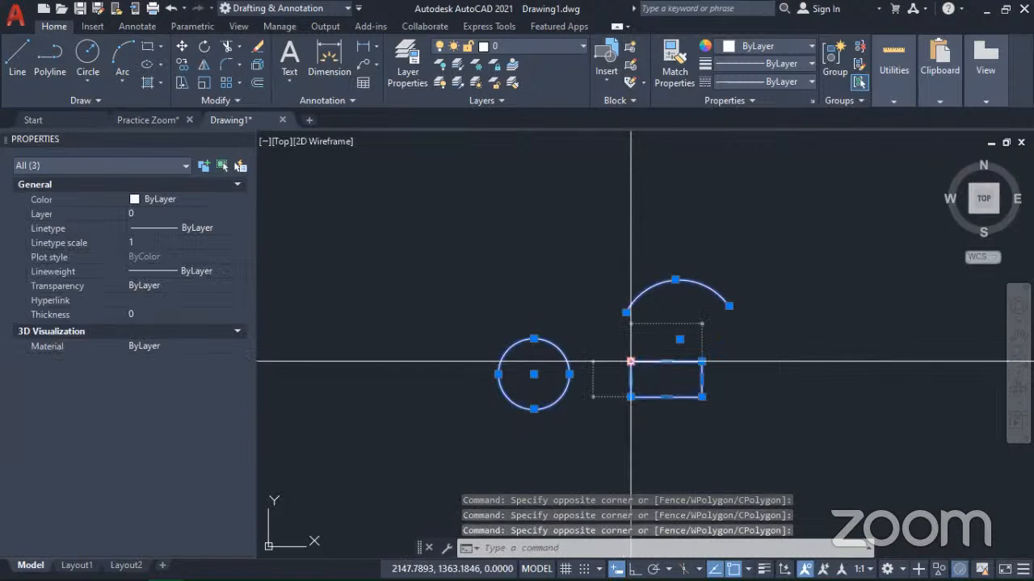
mouse_move(656, 402)
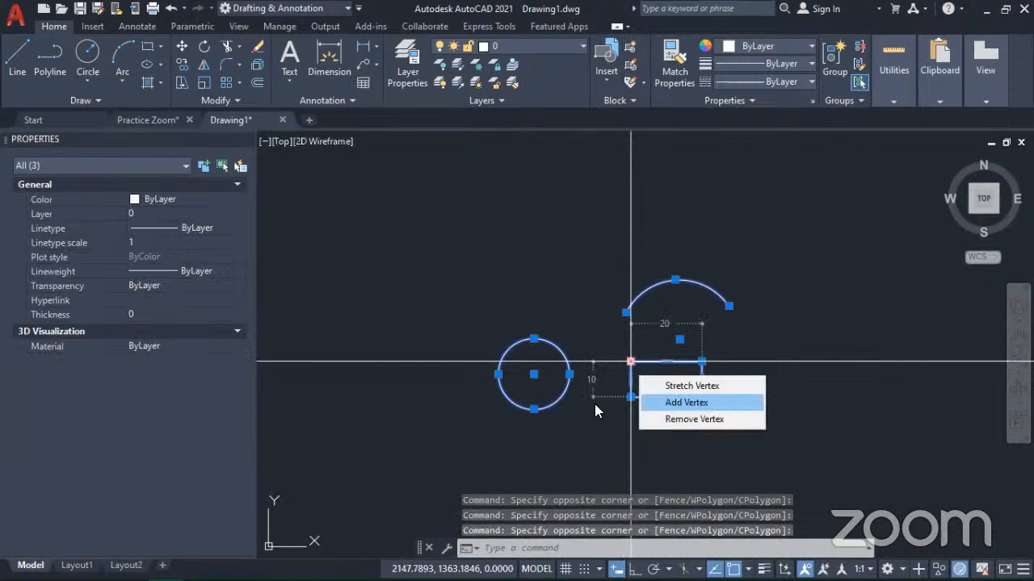
key(Escape)
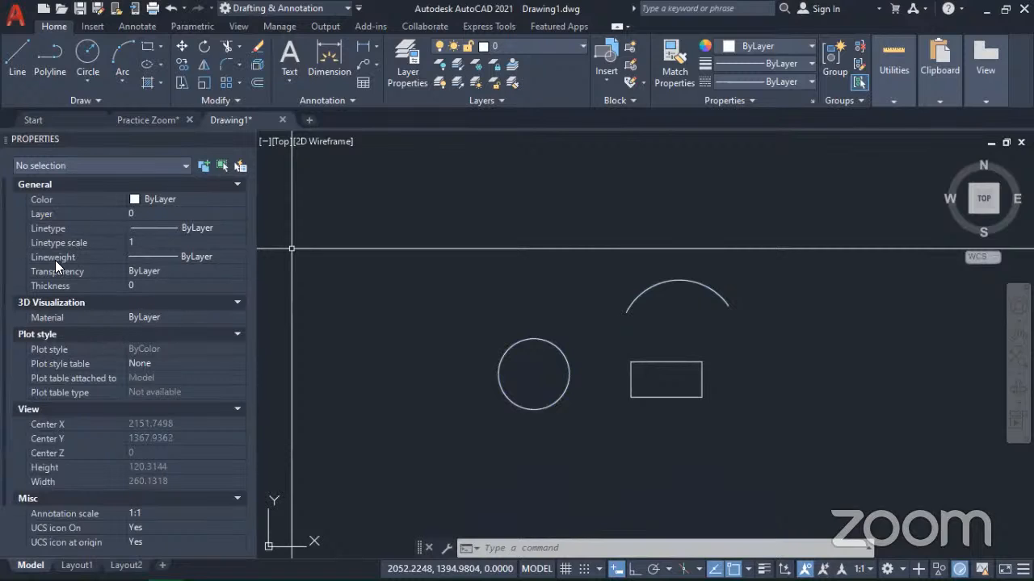
Step: Select the circle, the arc and the rectangle separately, clearing each selection, to examine the object type and geometry properties of each
click(529, 369)
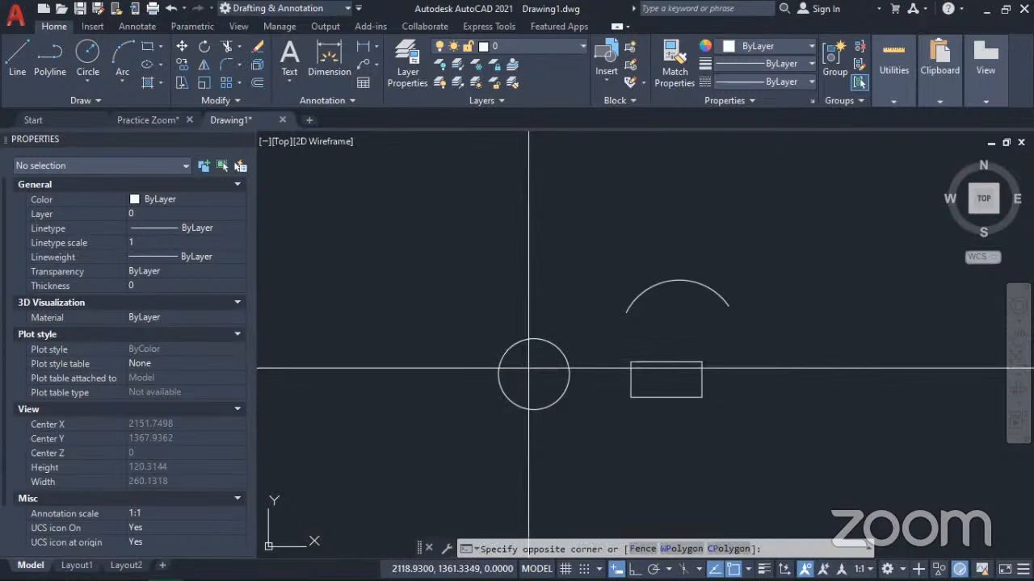
click(467, 340)
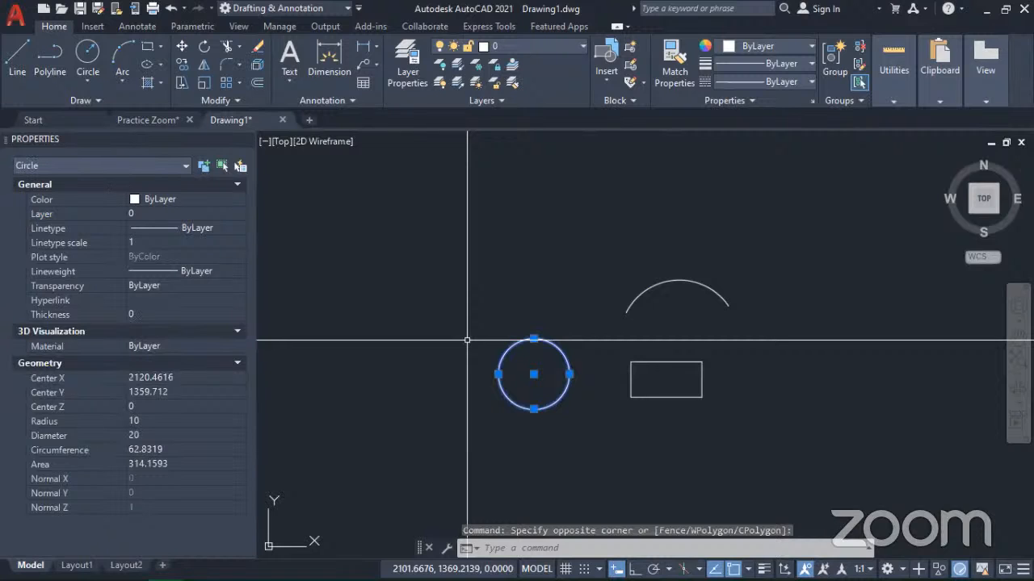
key(Escape)
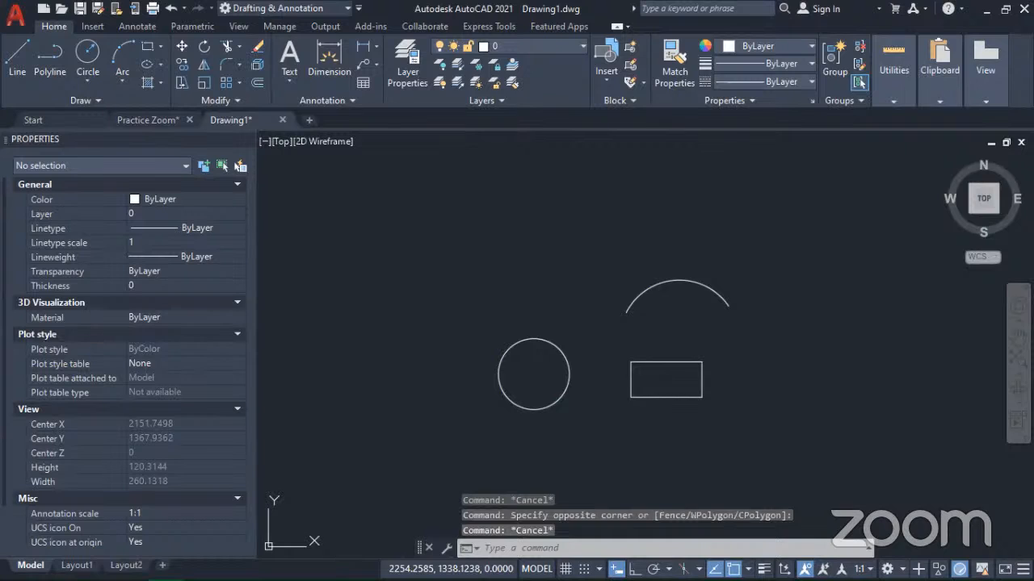
click(706, 323)
click(629, 272)
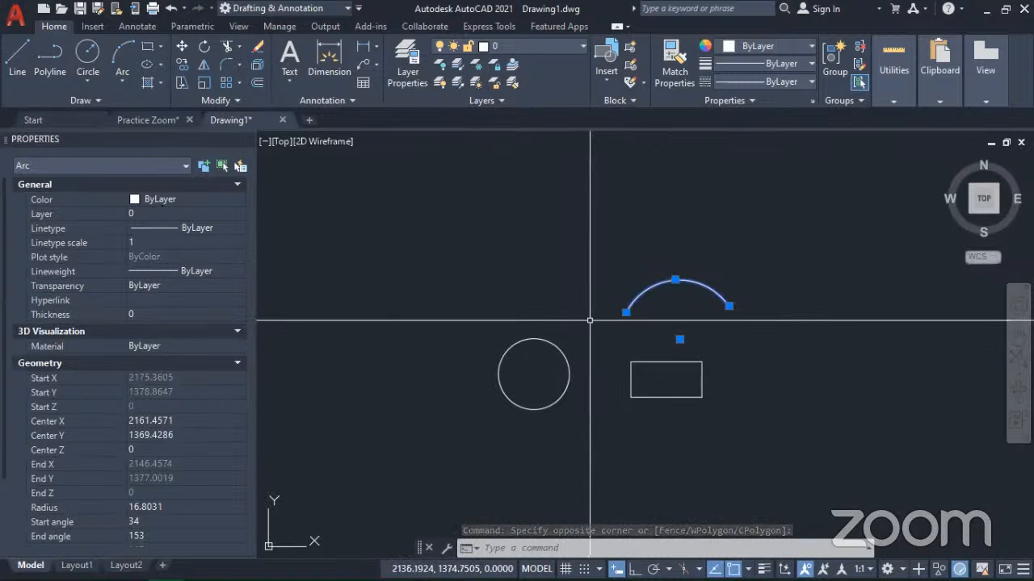
key(Escape)
click(654, 407)
click(618, 396)
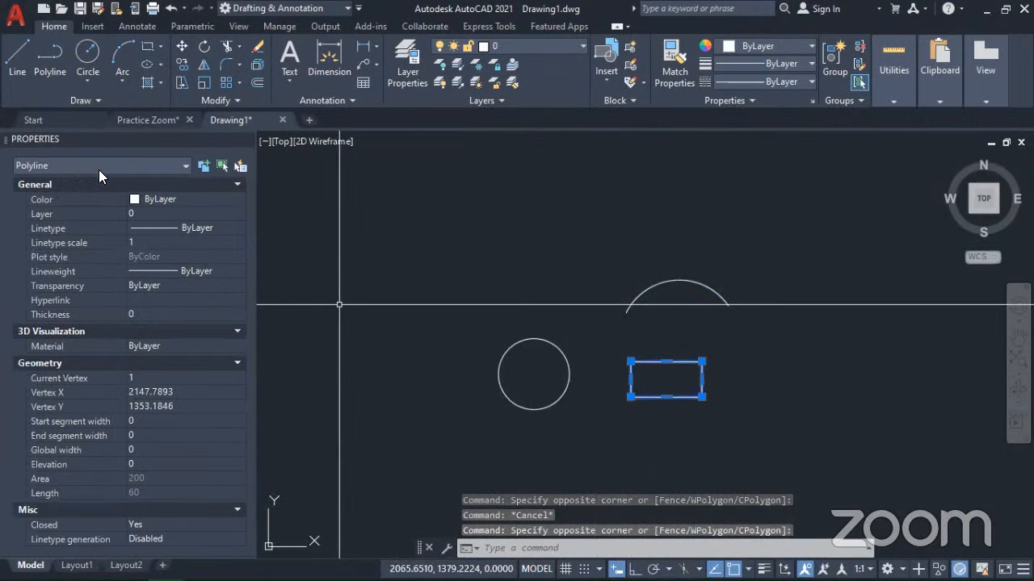
key(Escape)
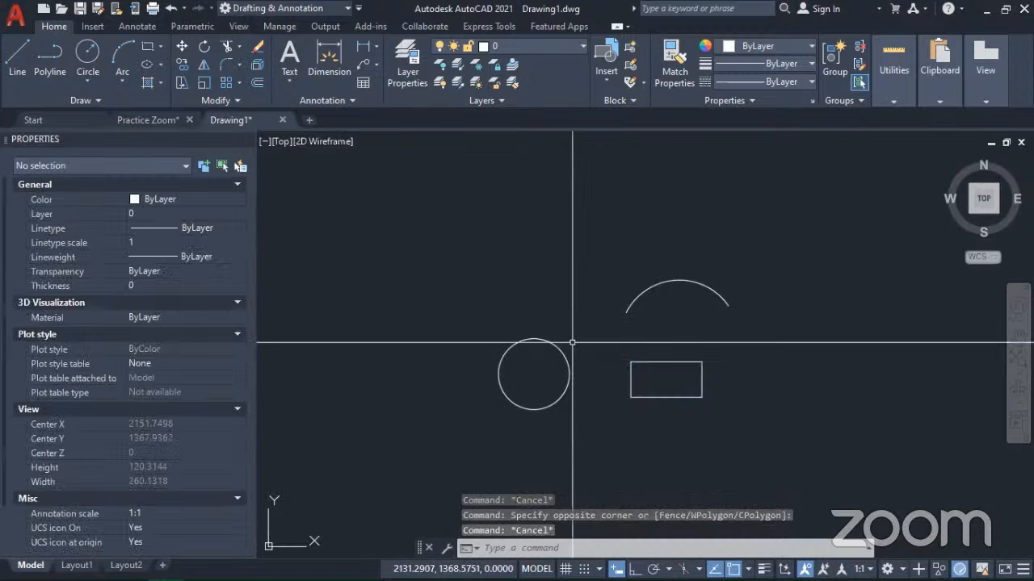
Step: Select the circle with a crossing window and open the list of colours for its Color property
click(506, 351)
click(499, 307)
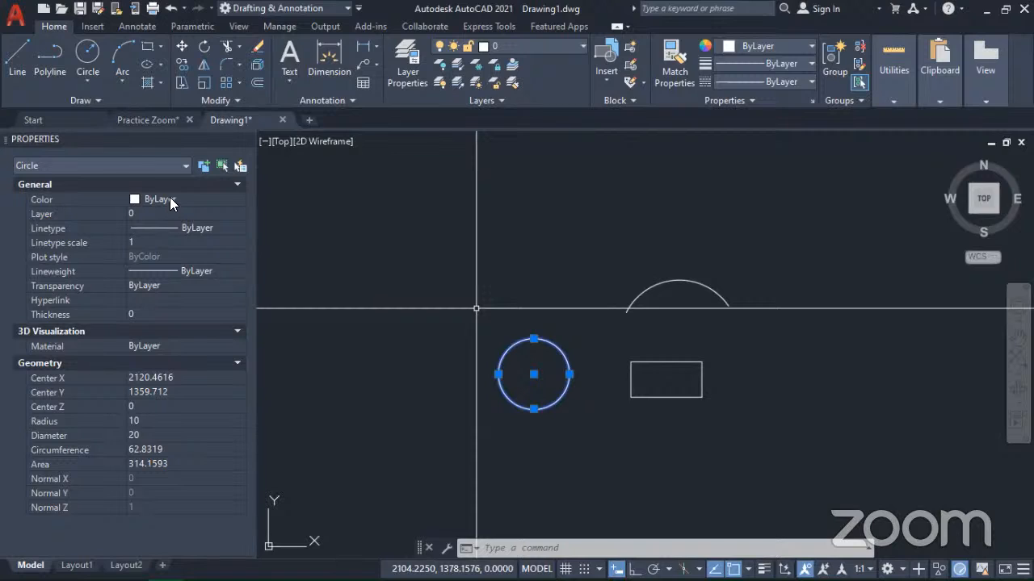
click(214, 199)
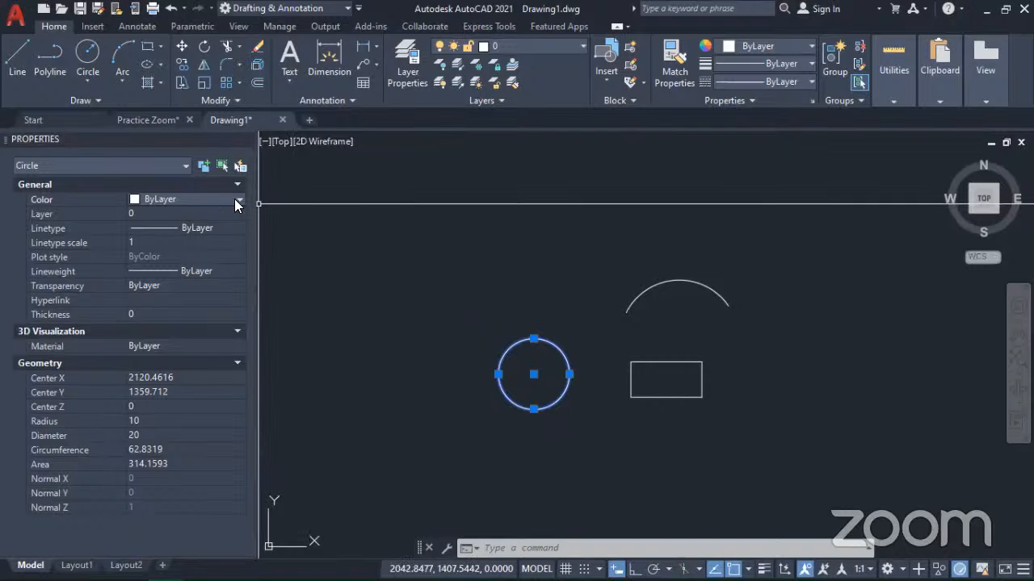
click(238, 200)
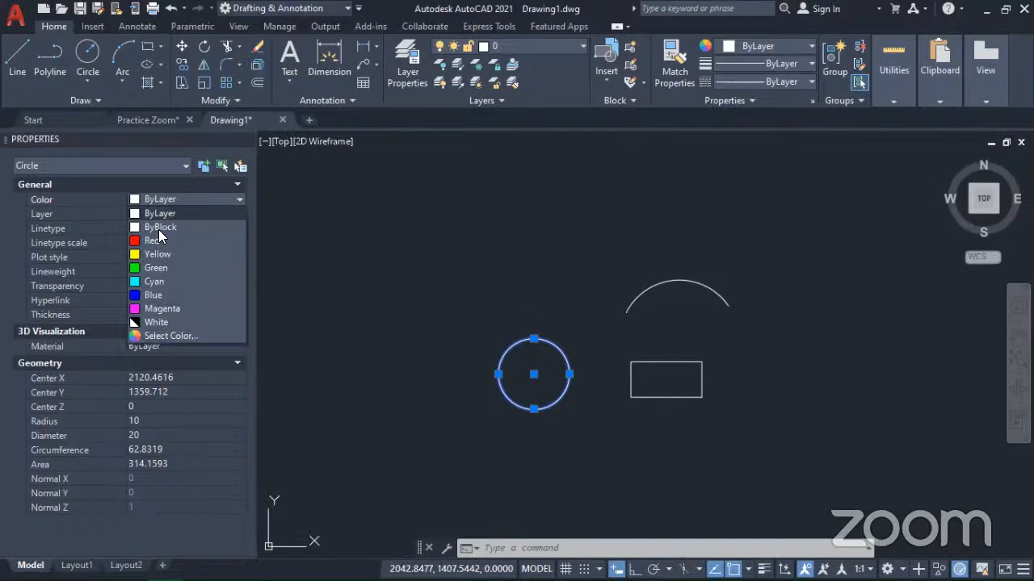
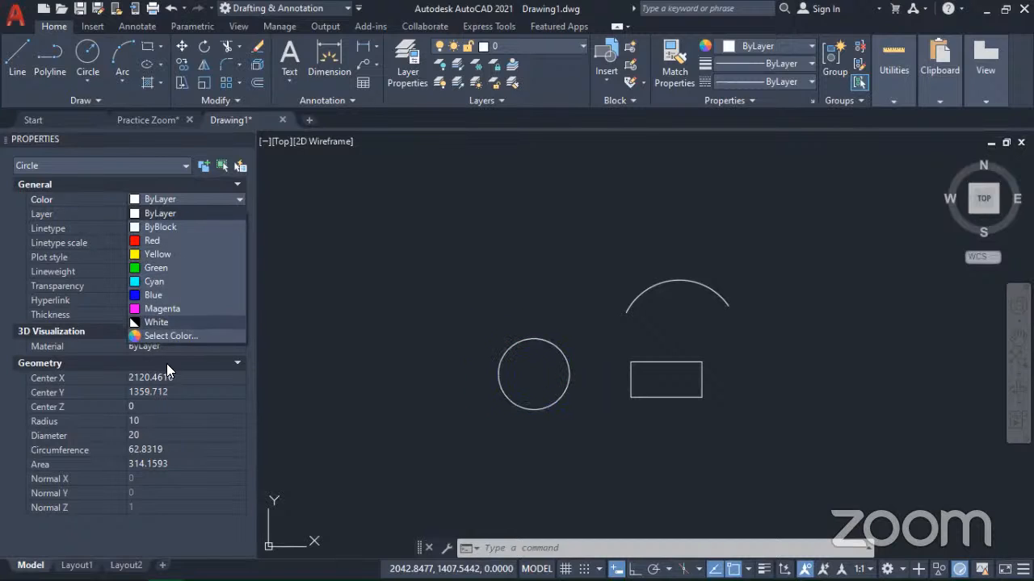
Step: Set the circle's color to index color 210 from the full color selection, then deselect the circle
click(169, 335)
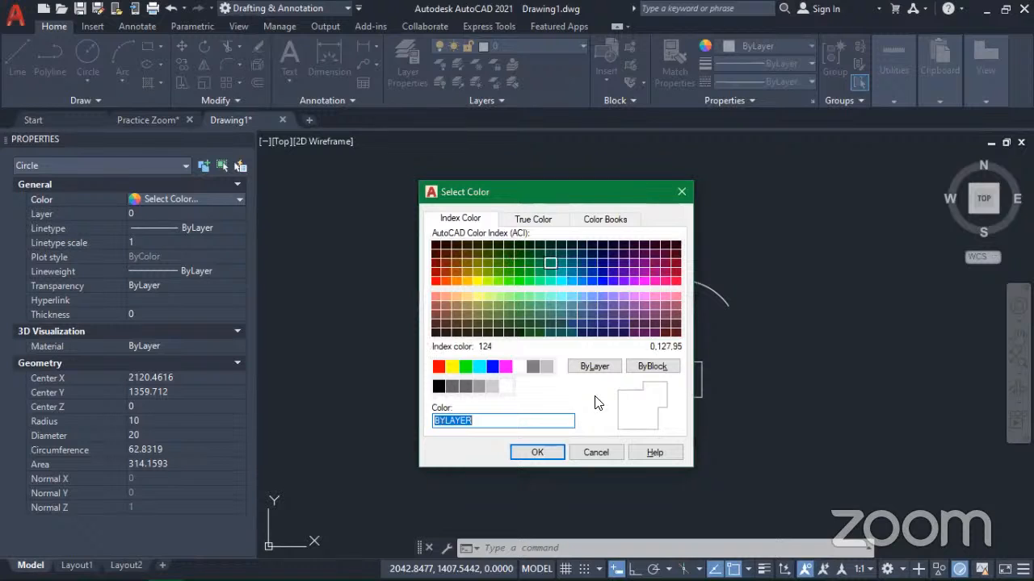
drag(502, 195, 279, 197)
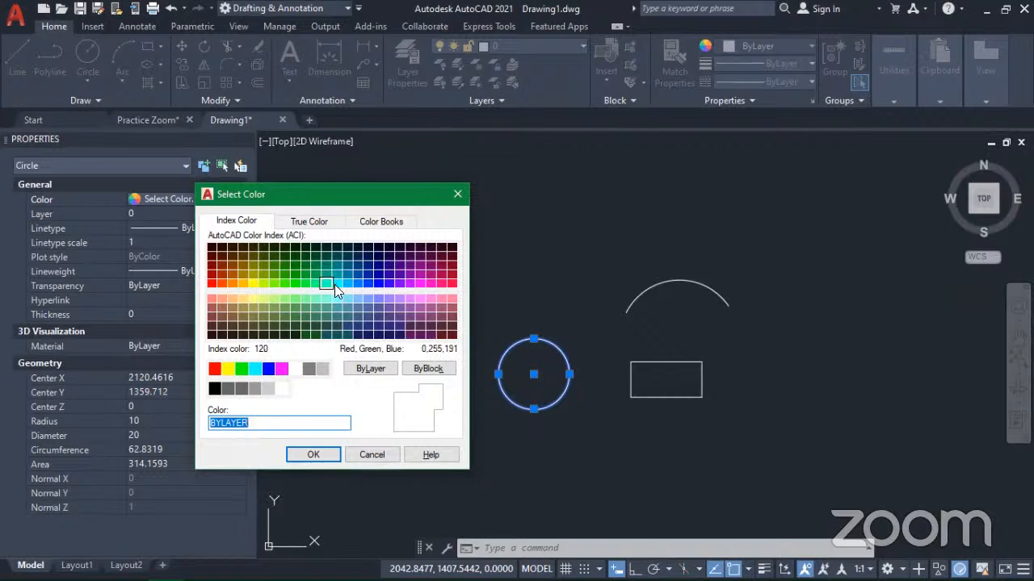
click(433, 283)
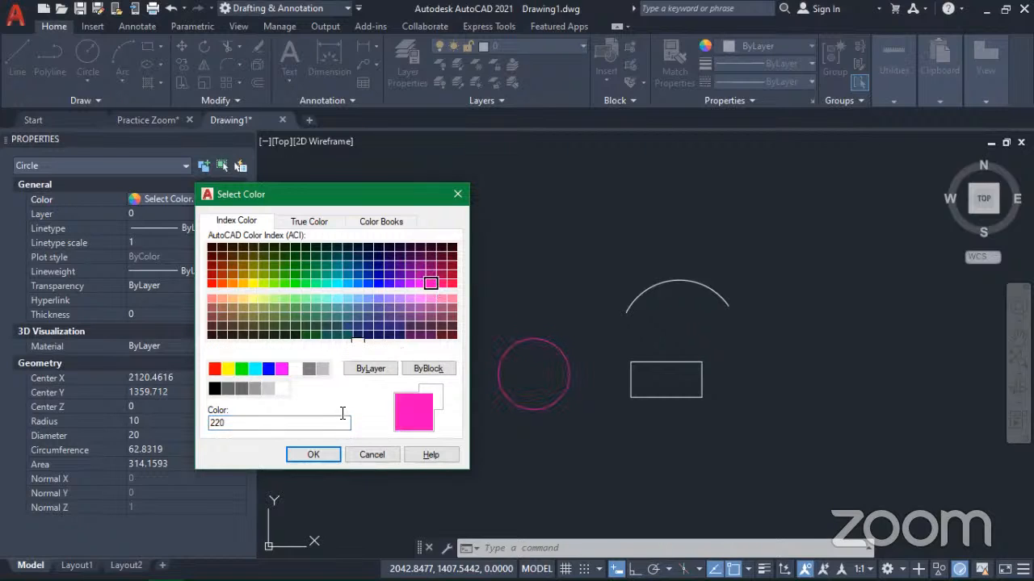
click(419, 284)
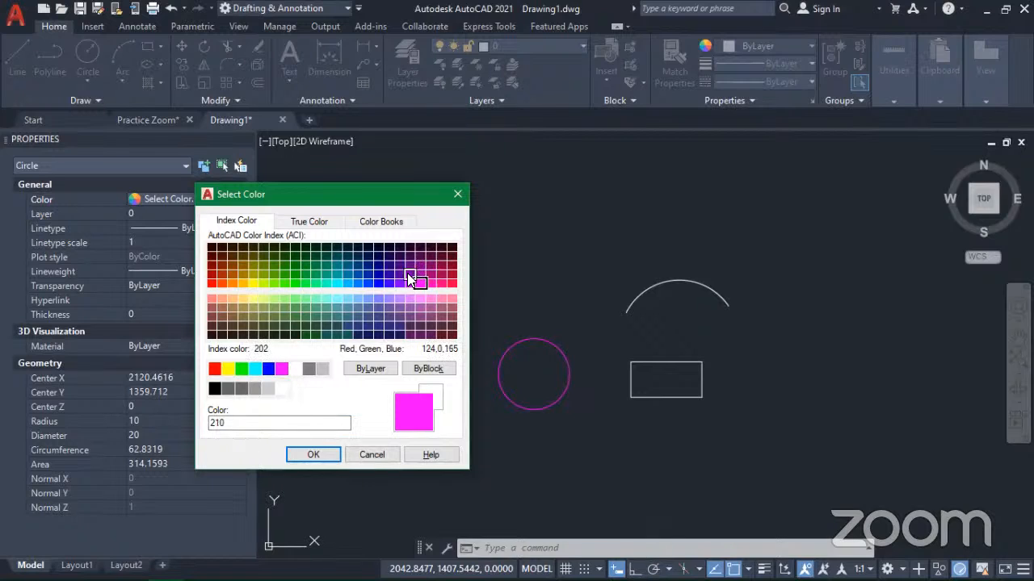
click(319, 456)
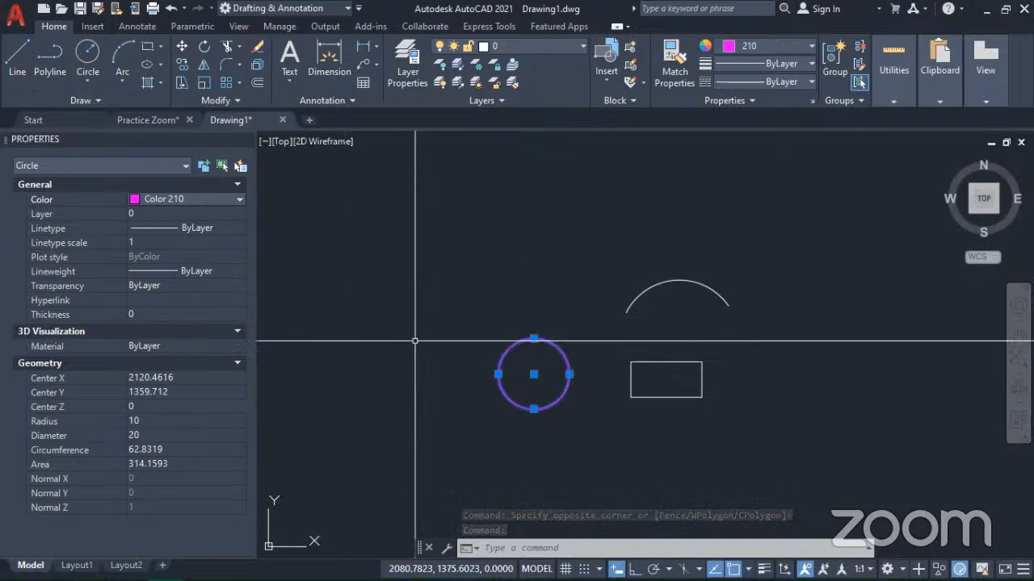
key(Escape)
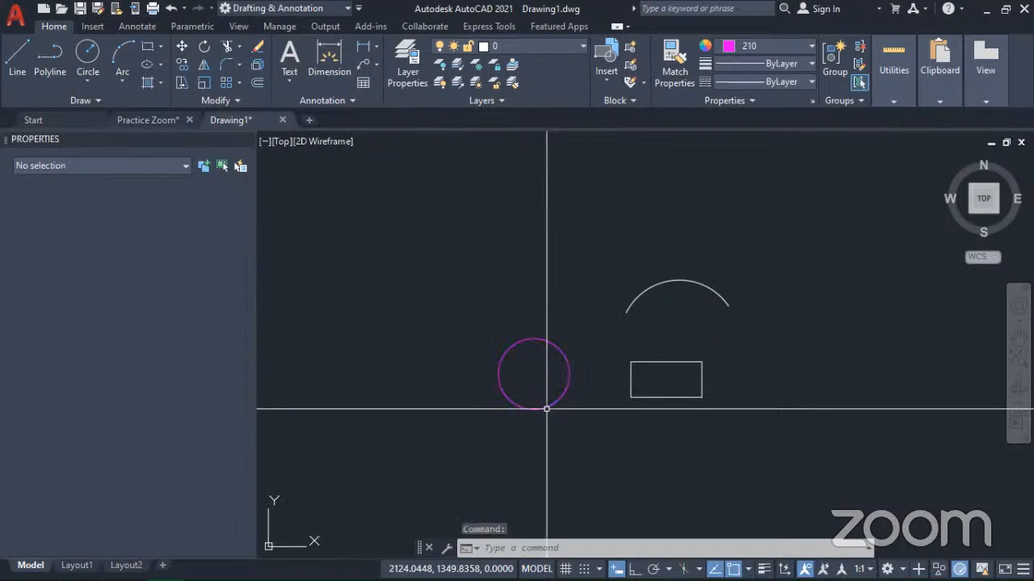
Step: Reselect the circle with a crossing window and open its full color selection to view the True Color and Color Books options
click(525, 365)
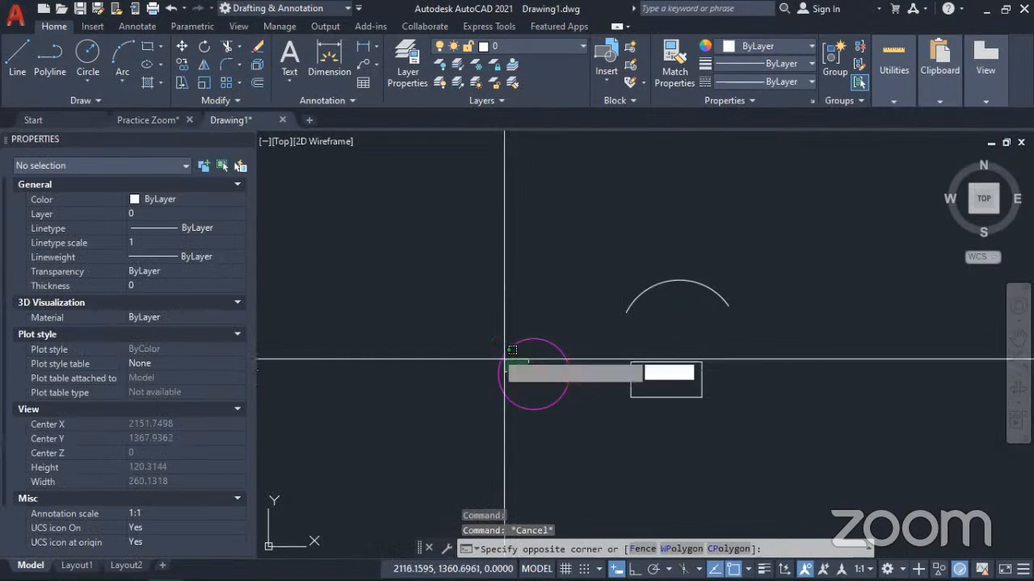
click(452, 313)
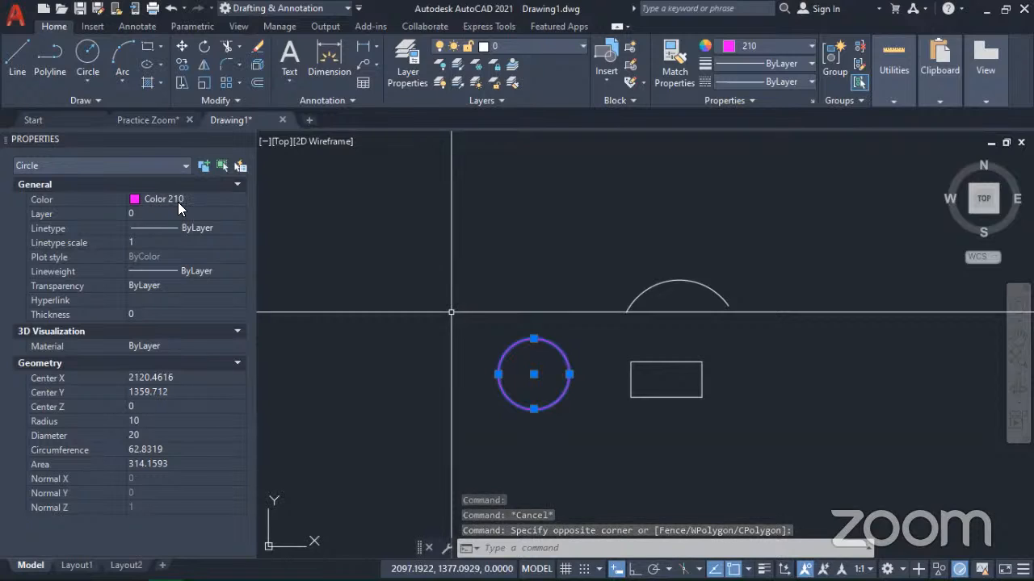
click(190, 201)
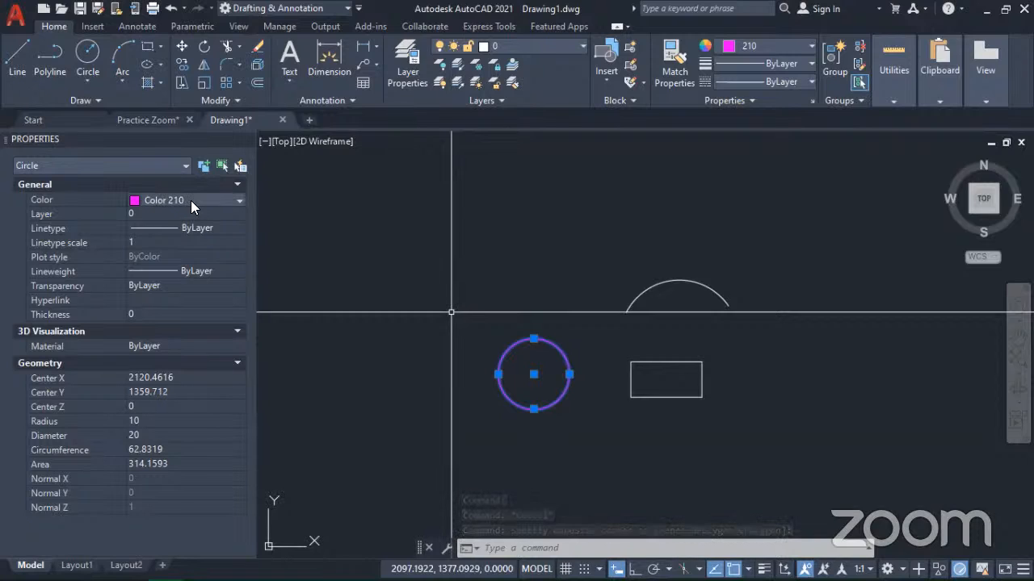
click(206, 200)
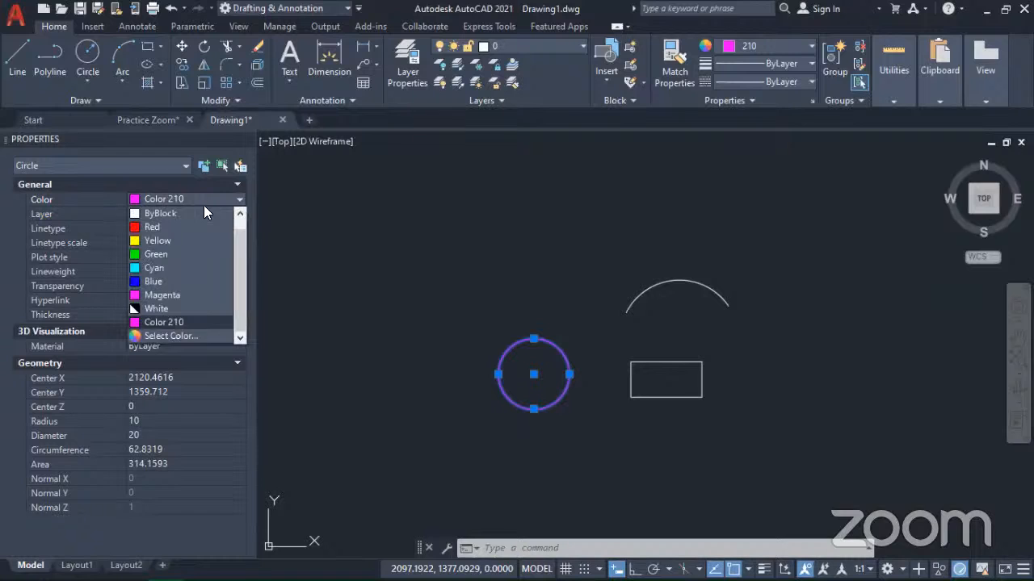
click(161, 336)
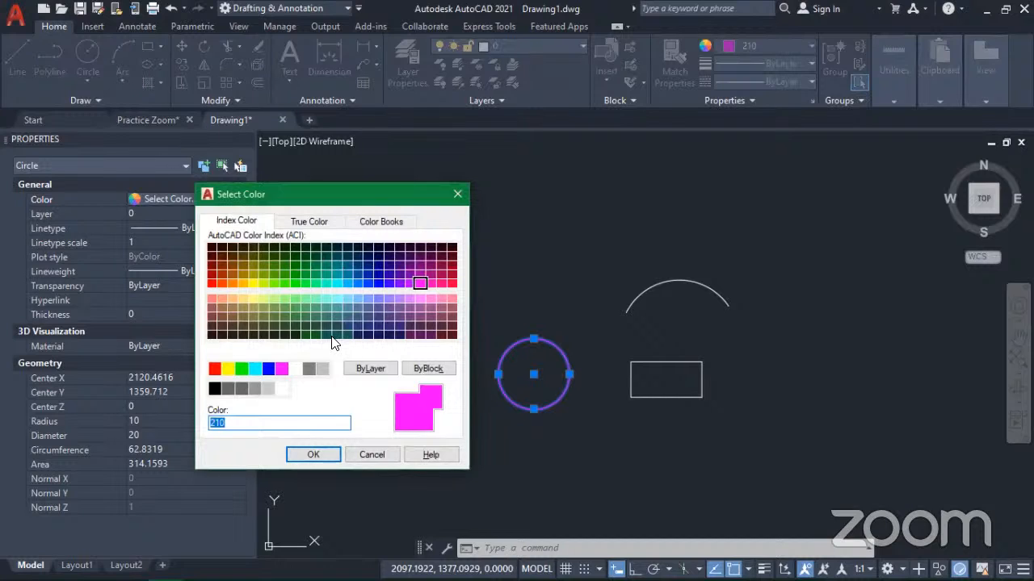
click(312, 224)
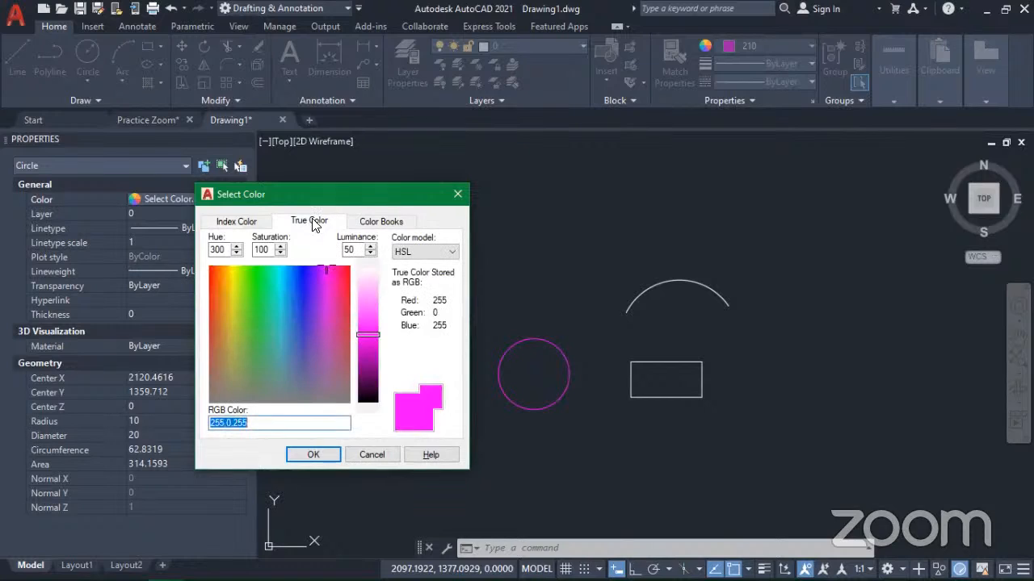
click(384, 226)
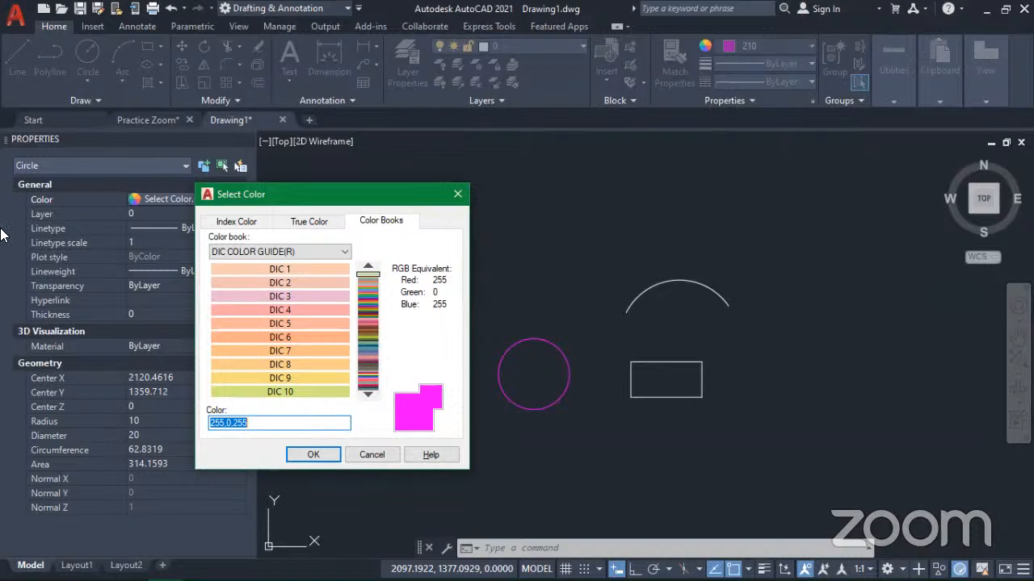
Step: Browse the DIC COLOR GUIDE(R) color book and apply DIC 412 as the circle's color
drag(307, 195, 615, 173)
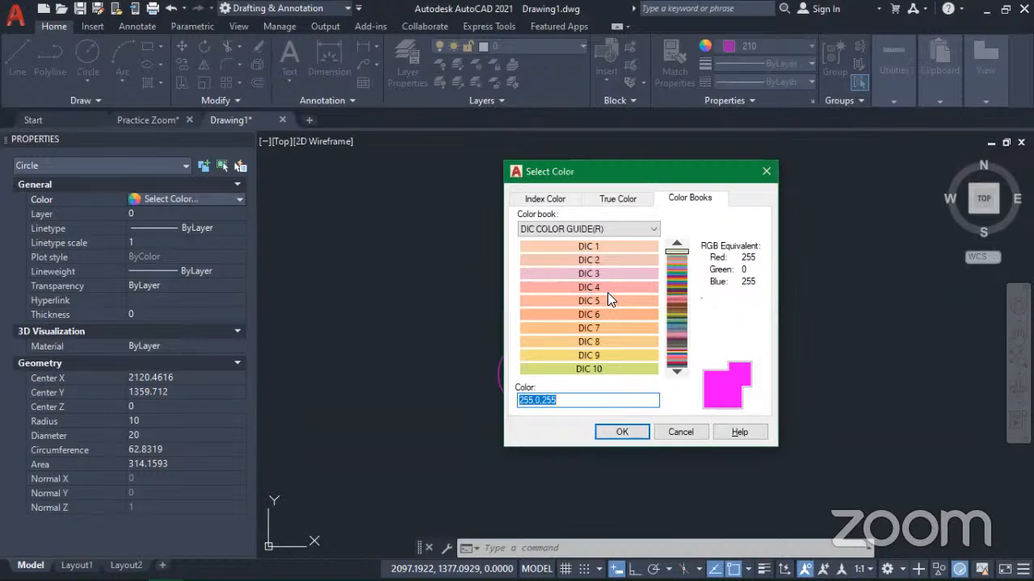
click(677, 270)
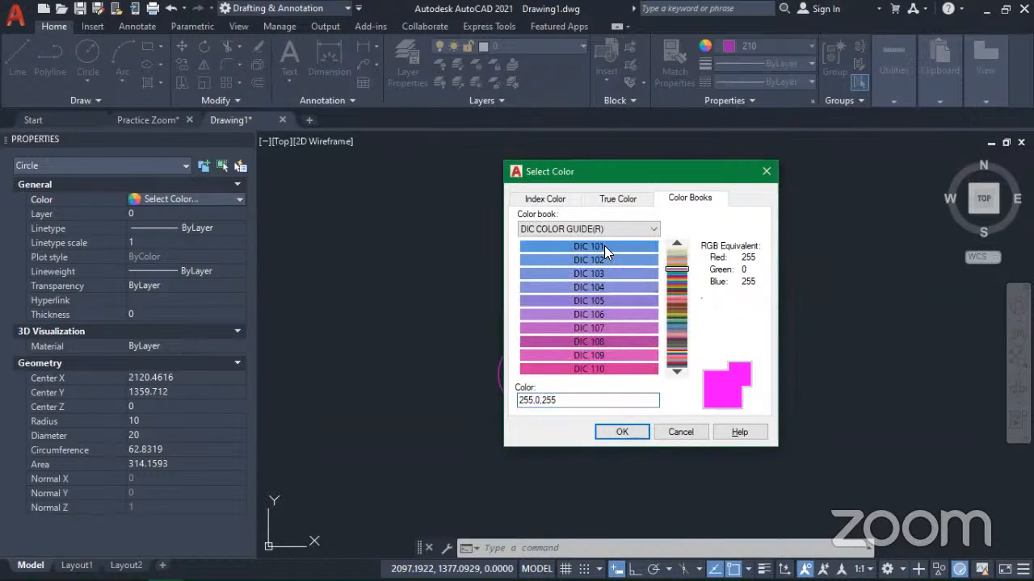
click(678, 324)
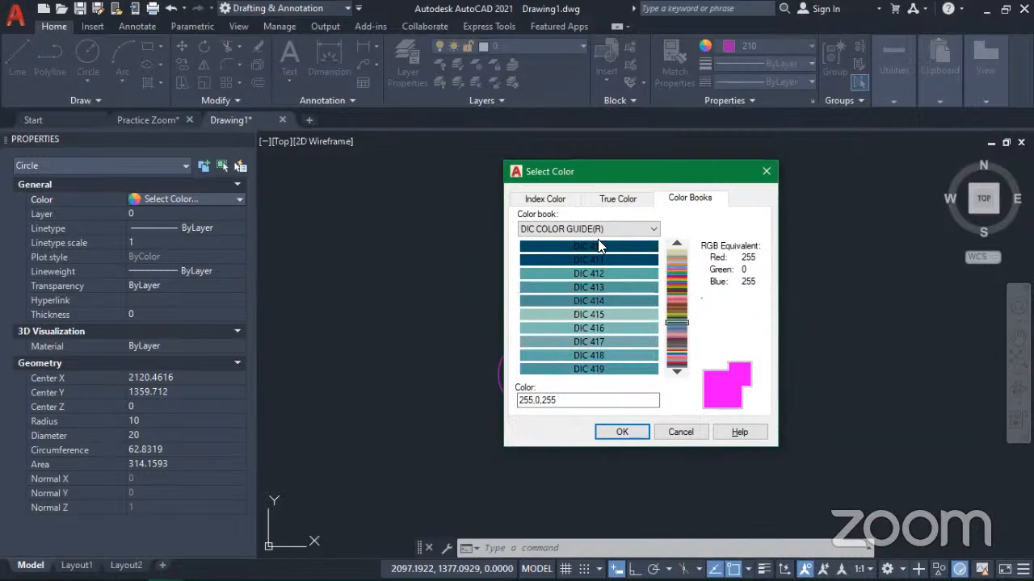
click(630, 274)
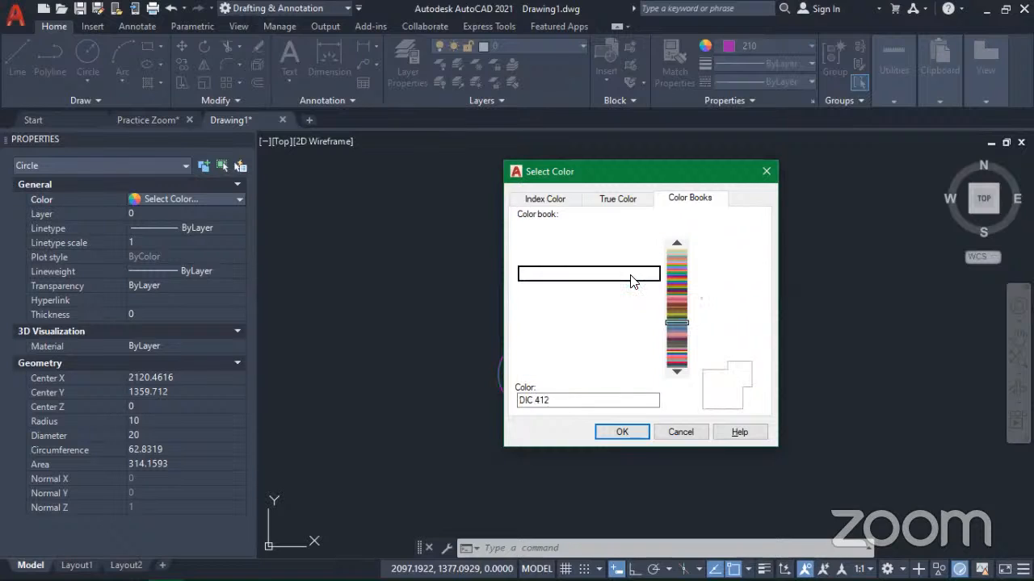
click(626, 434)
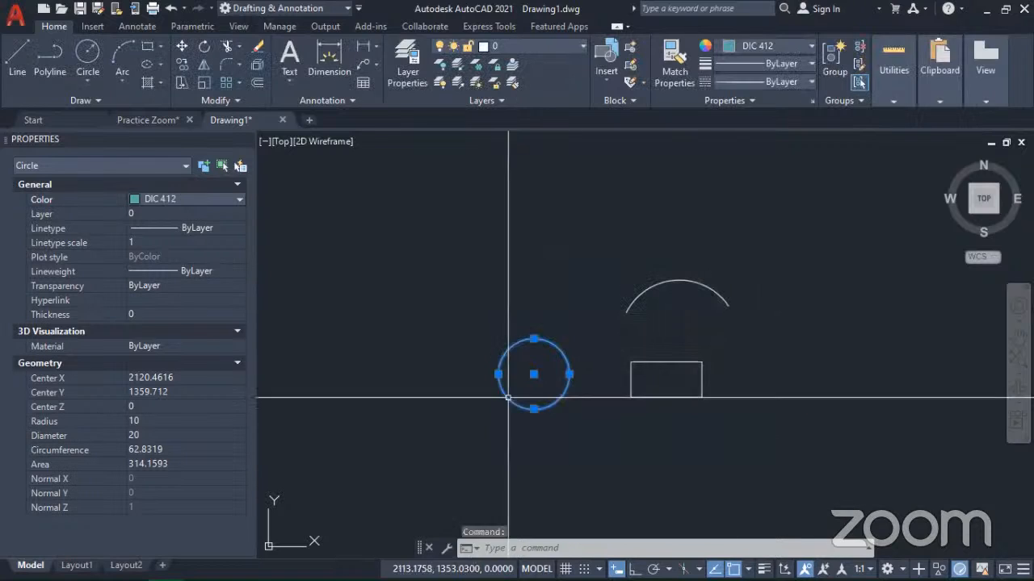
Step: Reopen the circle's full color selection and pick an orange true color with the HSL model, hue 21 and saturation 93
click(198, 197)
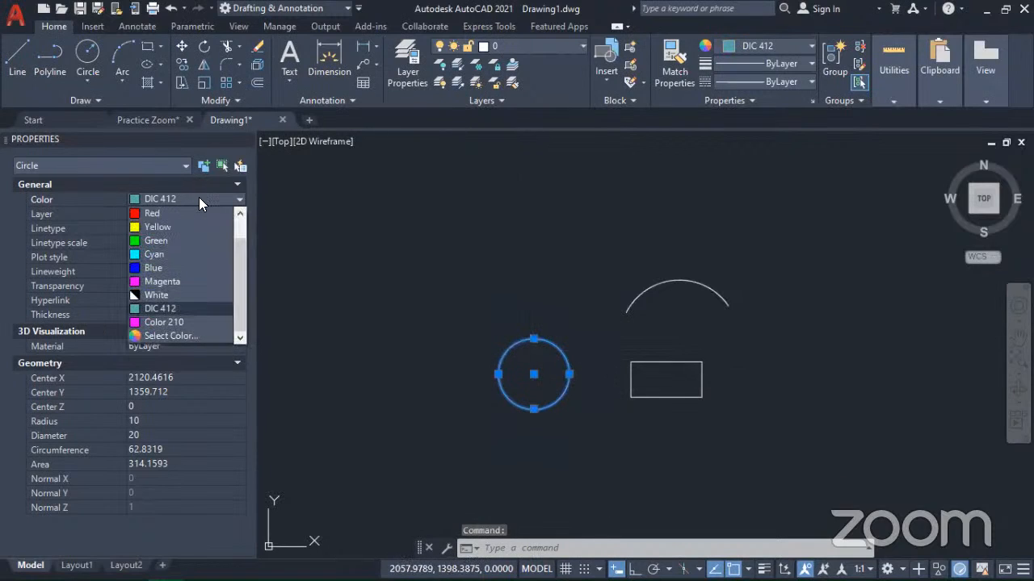
click(179, 336)
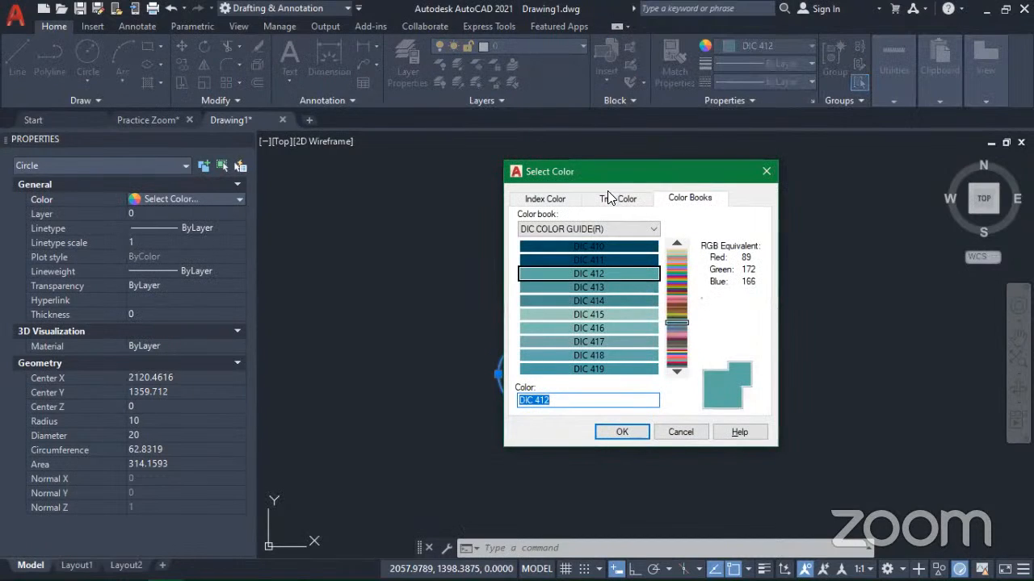
click(604, 202)
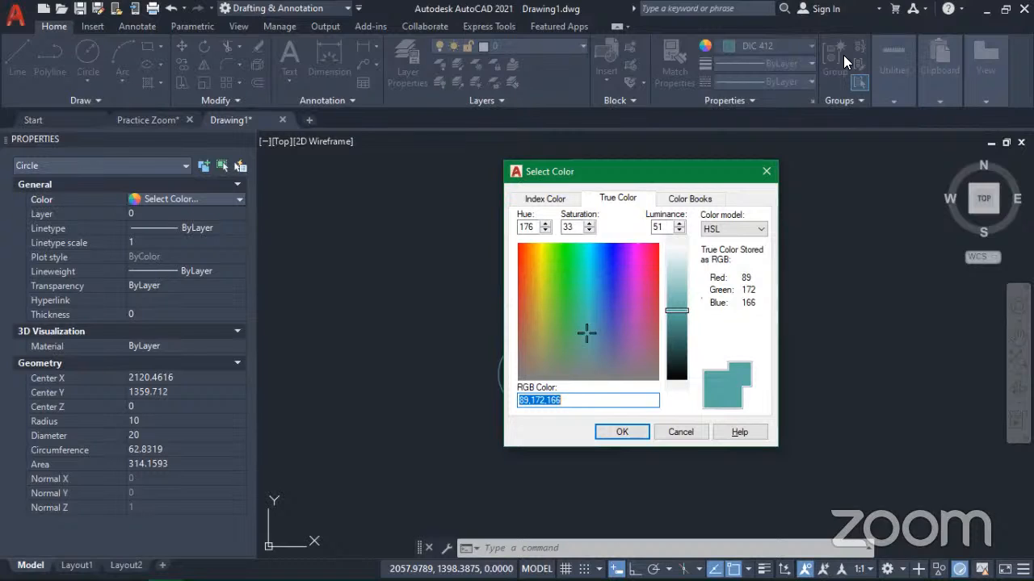
click(757, 231)
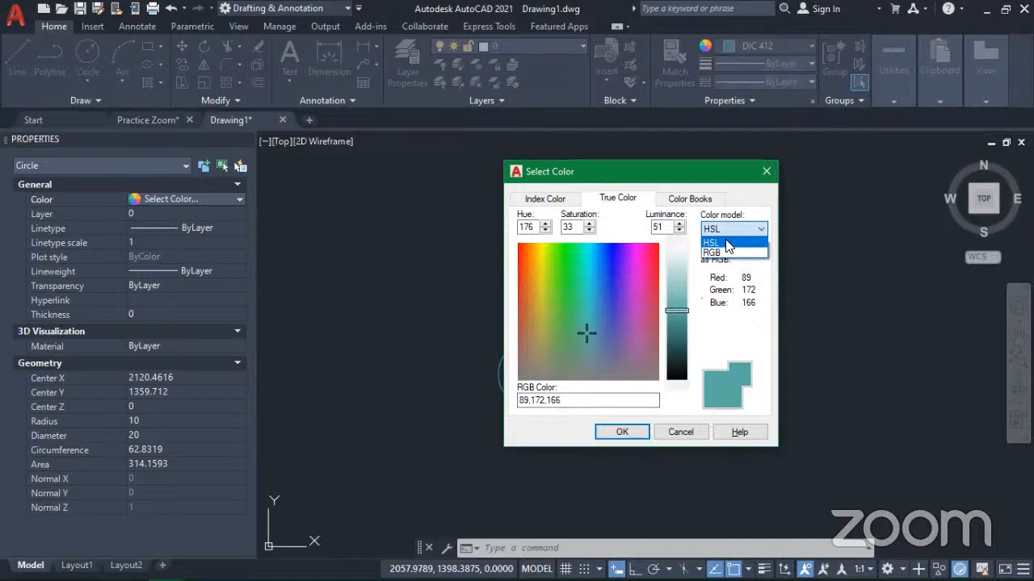
click(731, 229)
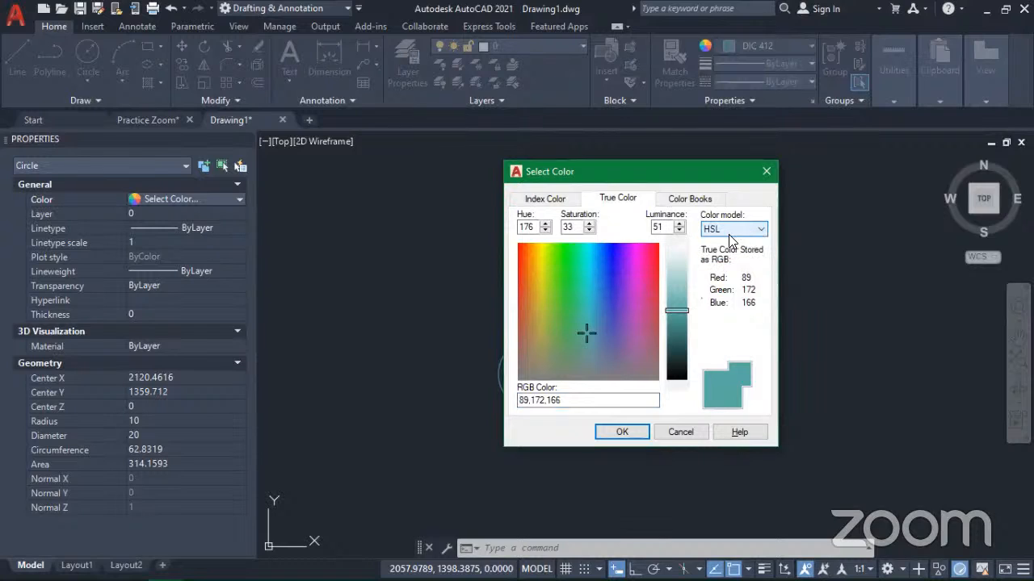
click(526, 227)
click(536, 256)
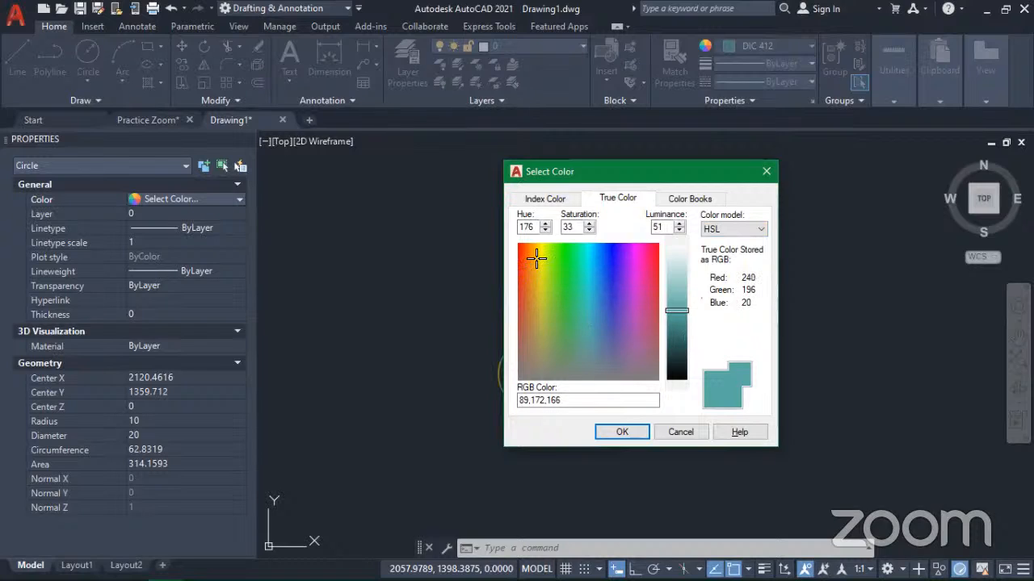
click(526, 251)
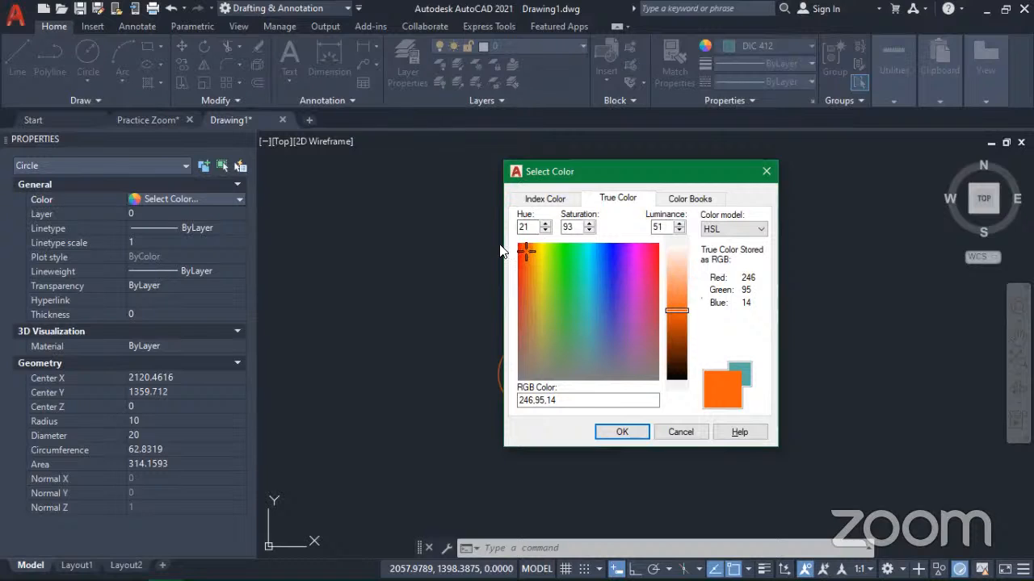
drag(607, 171, 645, 173)
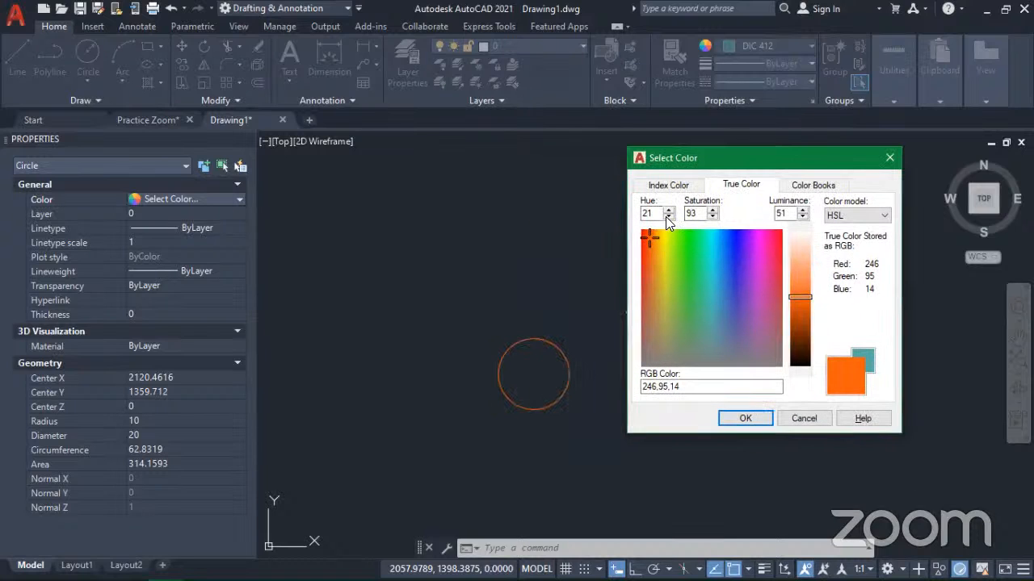
Step: Vary the hue of the circle's true color between 0 and 65, ending at 0
click(668, 216)
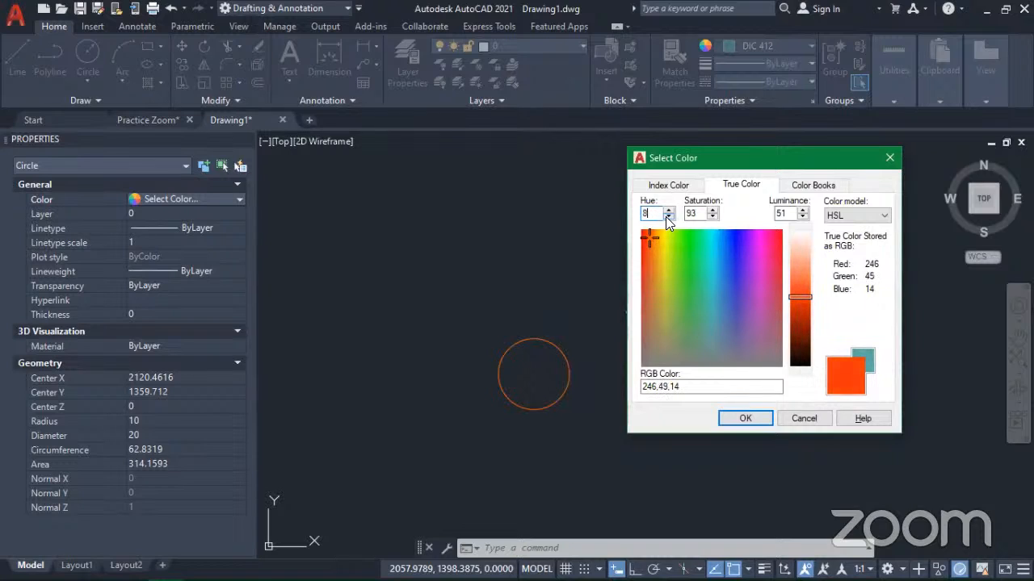
click(668, 216)
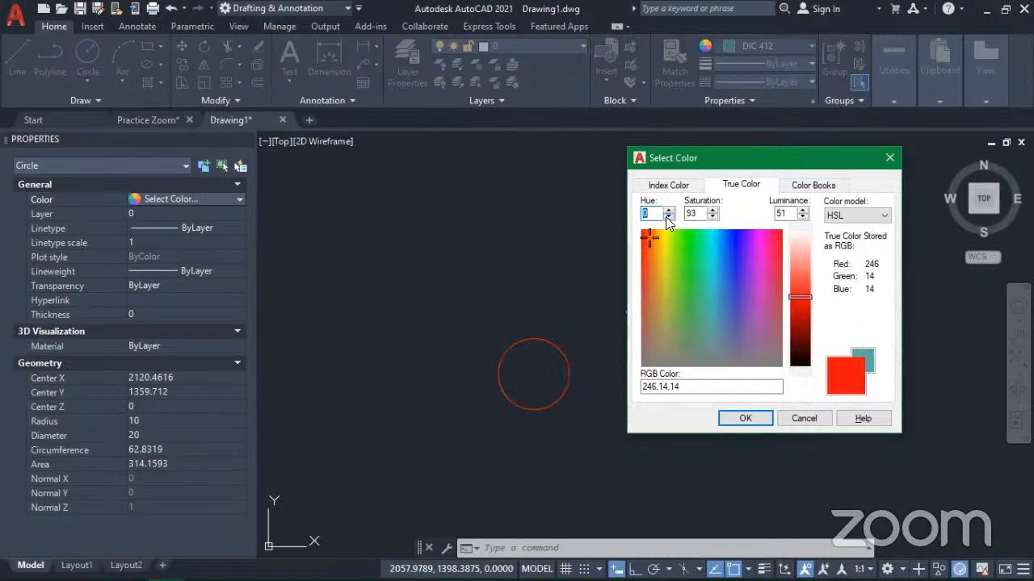
double_click(660, 212)
click(668, 209)
click(668, 209)
click(668, 209)
click(669, 209)
click(668, 209)
click(668, 209)
click(669, 210)
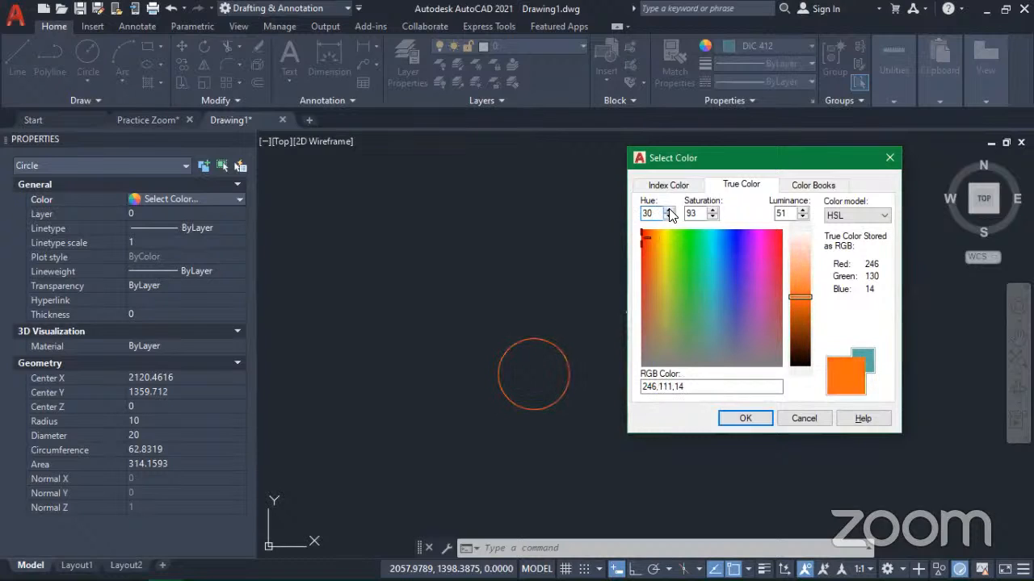
click(669, 209)
click(669, 209)
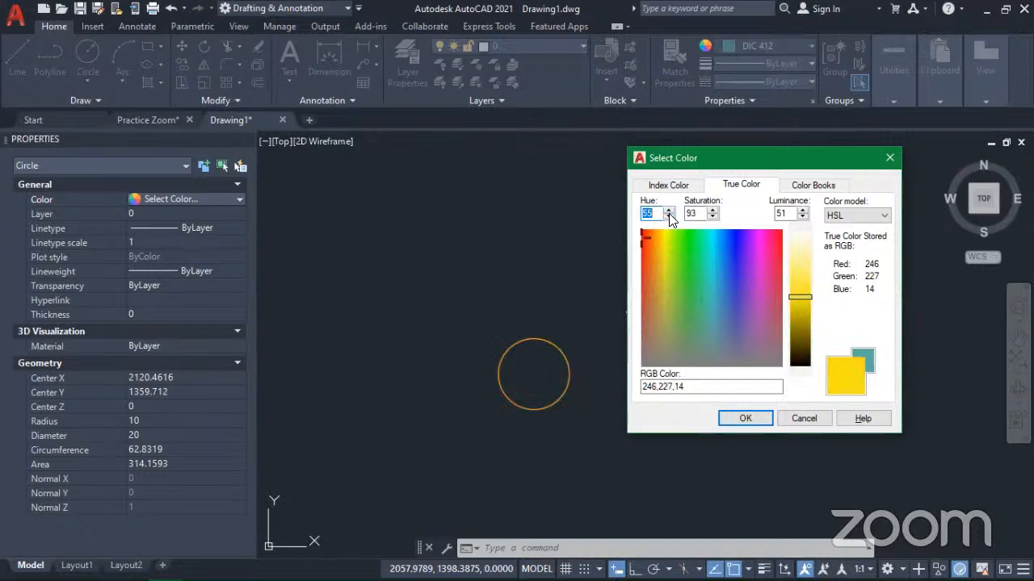
click(669, 218)
click(668, 218)
click(668, 218)
click(669, 218)
click(669, 218)
drag(669, 218, 669, 218)
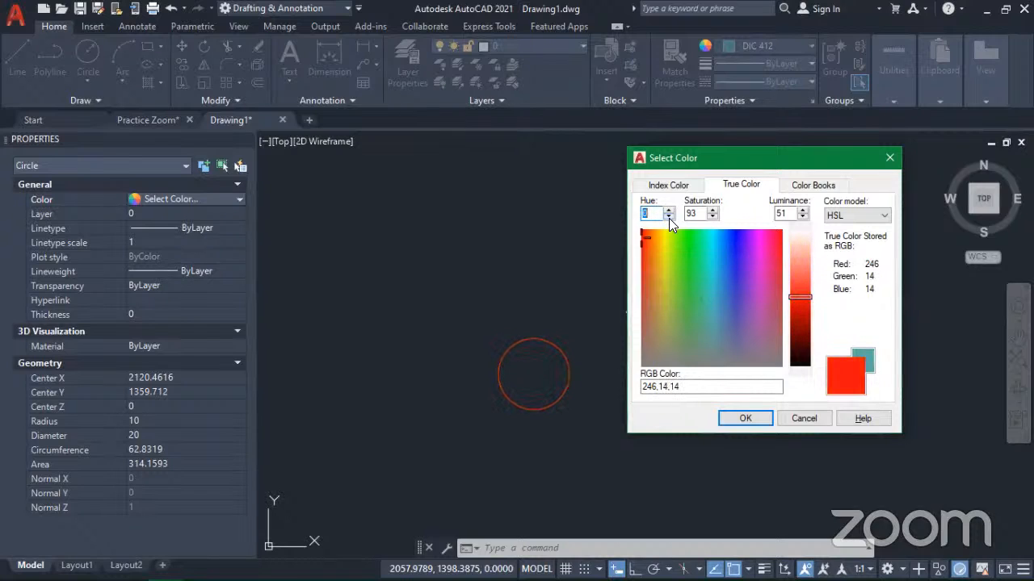
Step: Vary the saturation of the circle's true color between 100 and 0, ending at 65
click(698, 213)
click(711, 208)
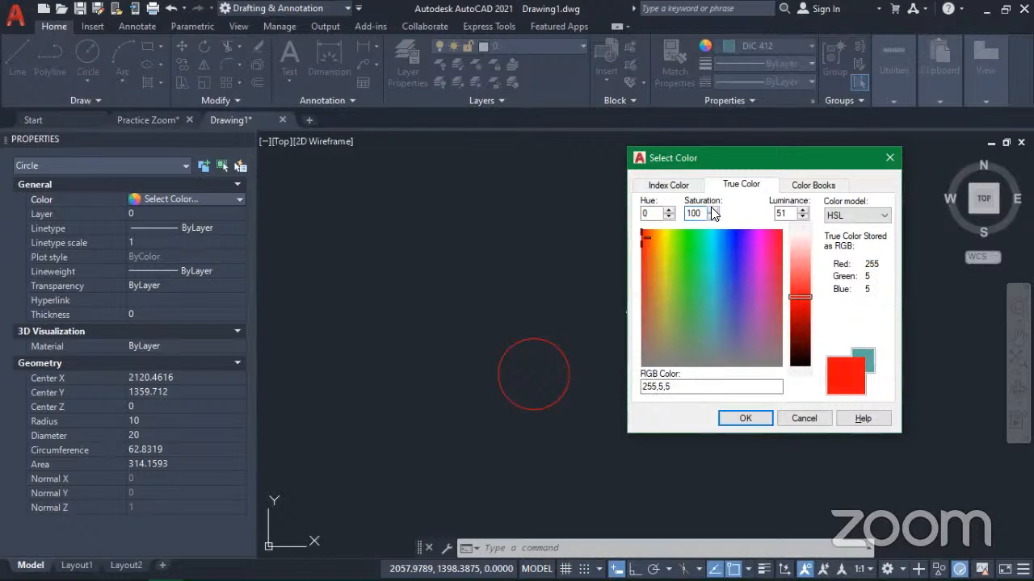
click(709, 216)
click(708, 216)
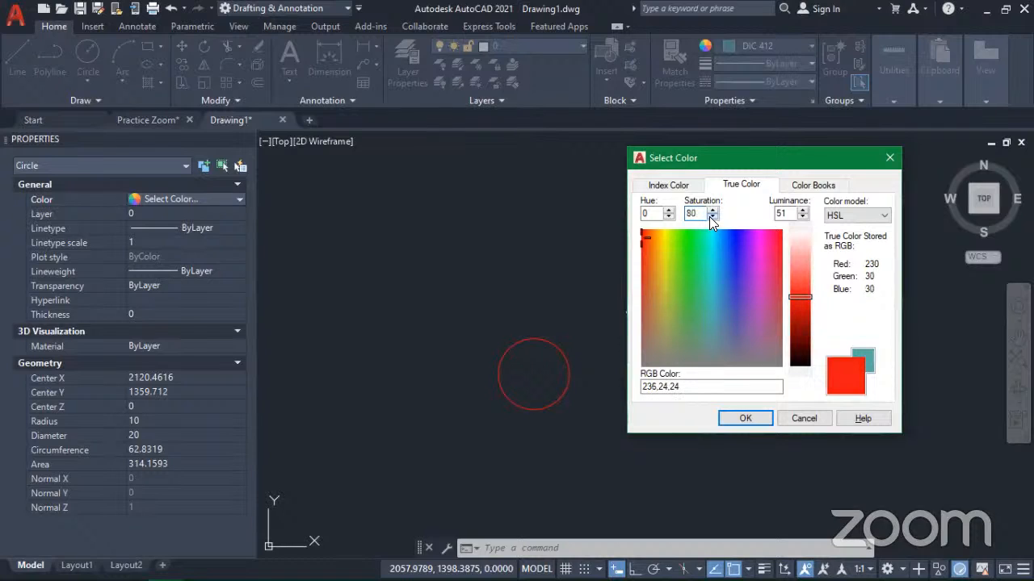
click(709, 216)
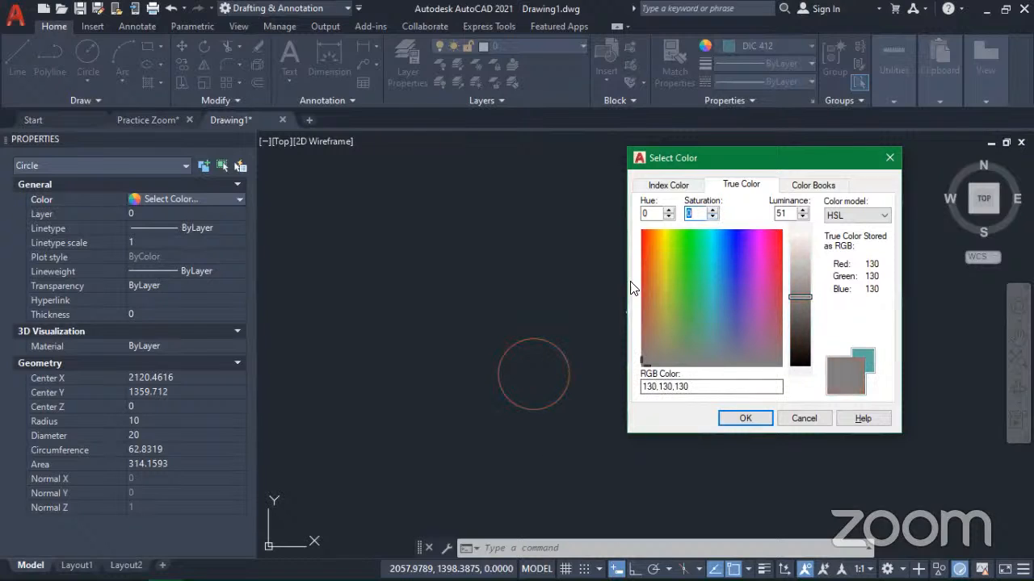
text(3)
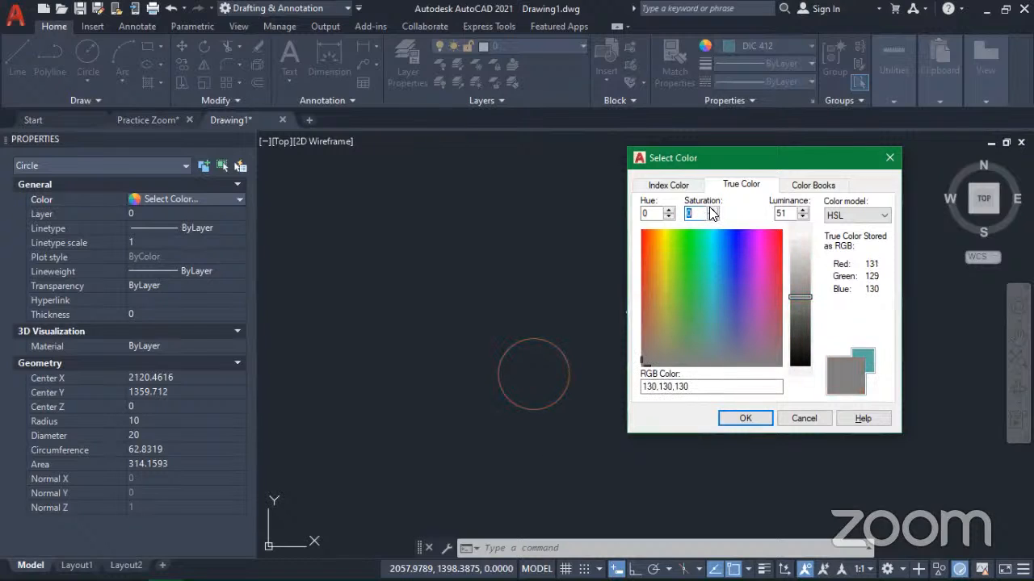
click(709, 210)
click(712, 211)
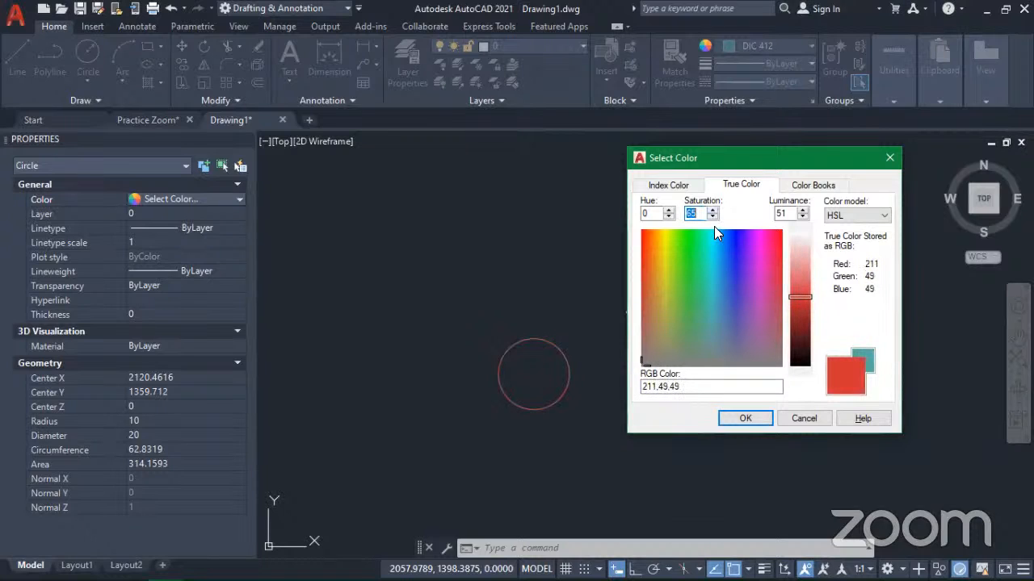
Step: Raise the saturation of the circle's true color to 100
click(708, 216)
click(709, 209)
click(710, 210)
click(710, 210)
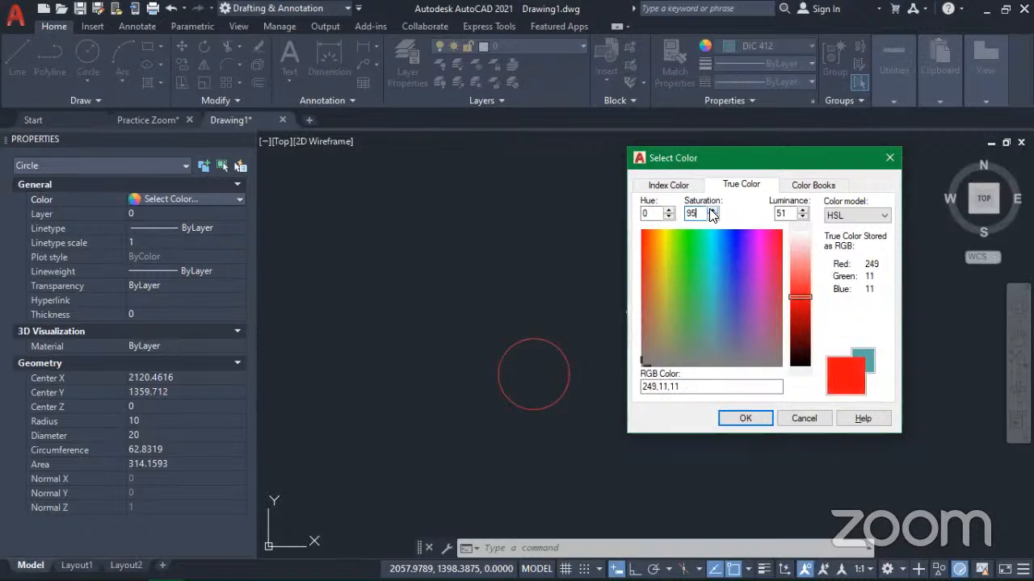
Step: Vary the luminance of the circle's true color, brightening it up to white and ending at 50
click(786, 212)
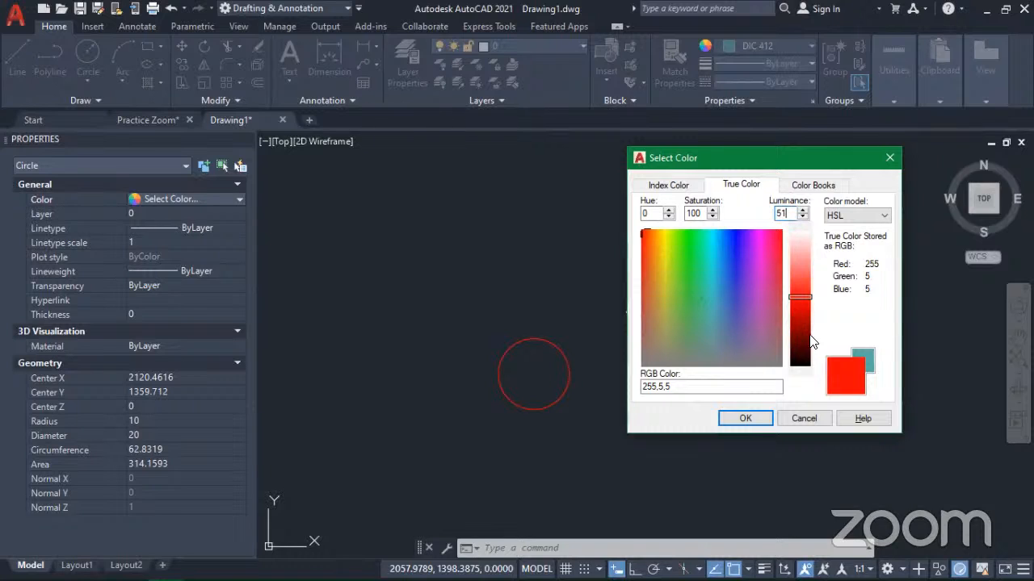
click(803, 210)
click(803, 211)
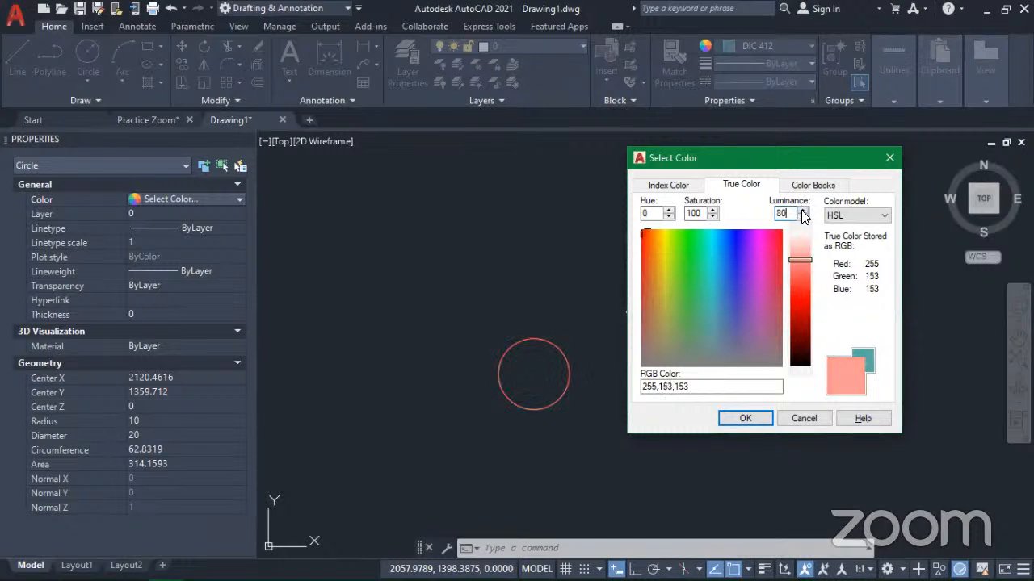
click(803, 216)
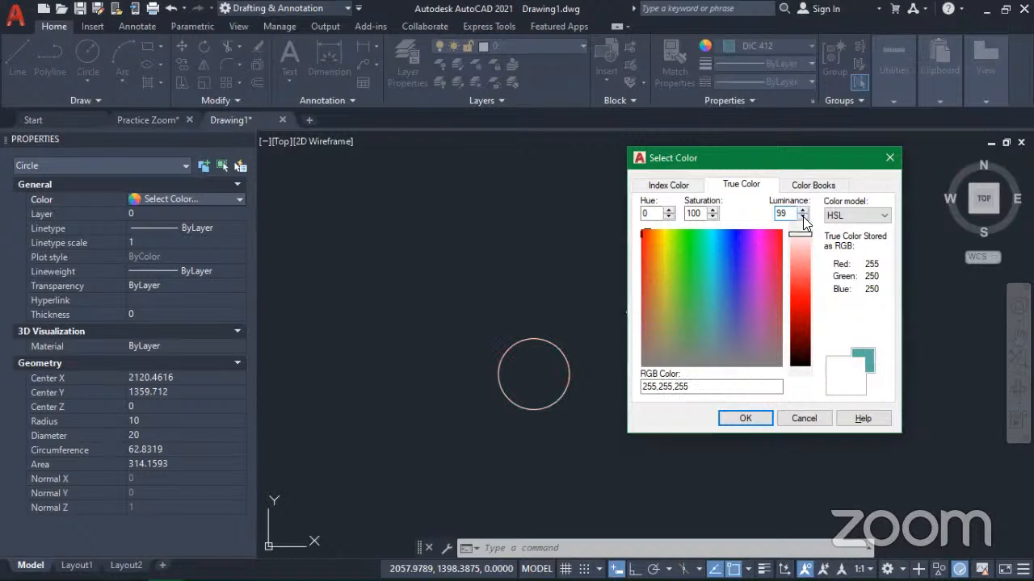
click(803, 217)
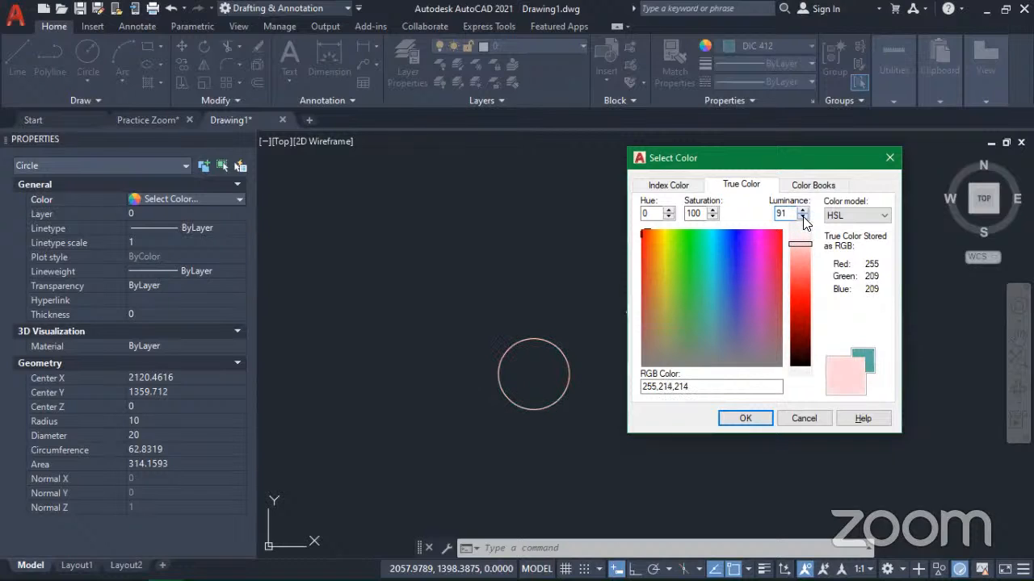
click(803, 216)
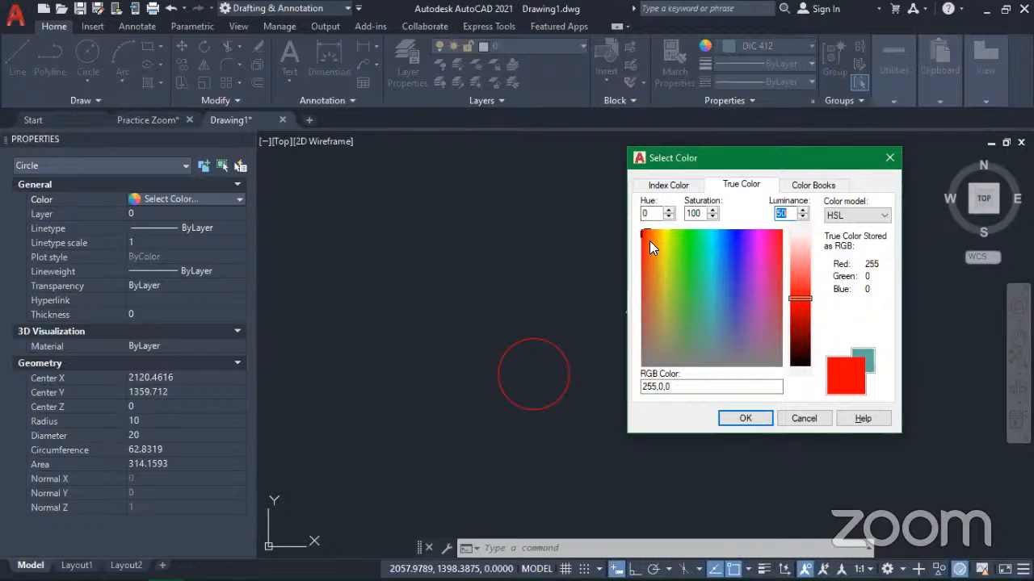
Step: Pick a blue true color with hue 242 and saturation 91 for the circle, and shift its hue to 285
click(735, 240)
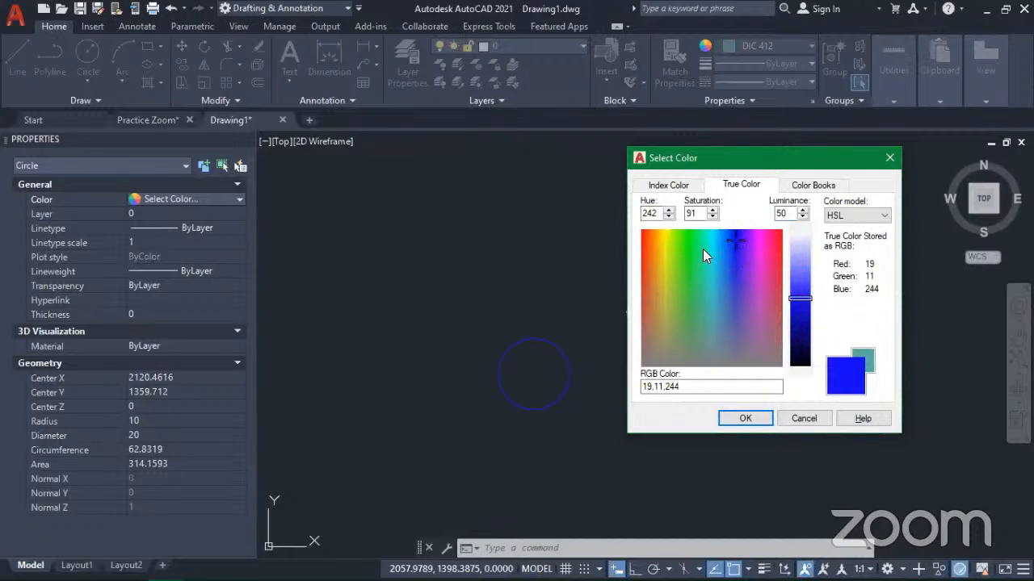
drag(667, 211, 664, 218)
click(695, 214)
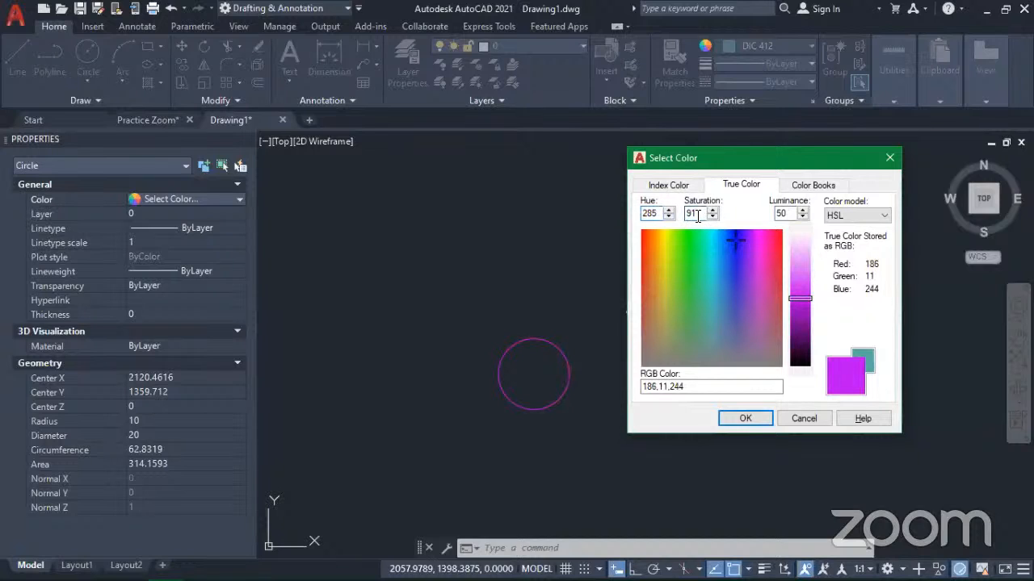
Step: Pick a purple true color with hue 284 for the circle and lower its saturation to 45
click(752, 250)
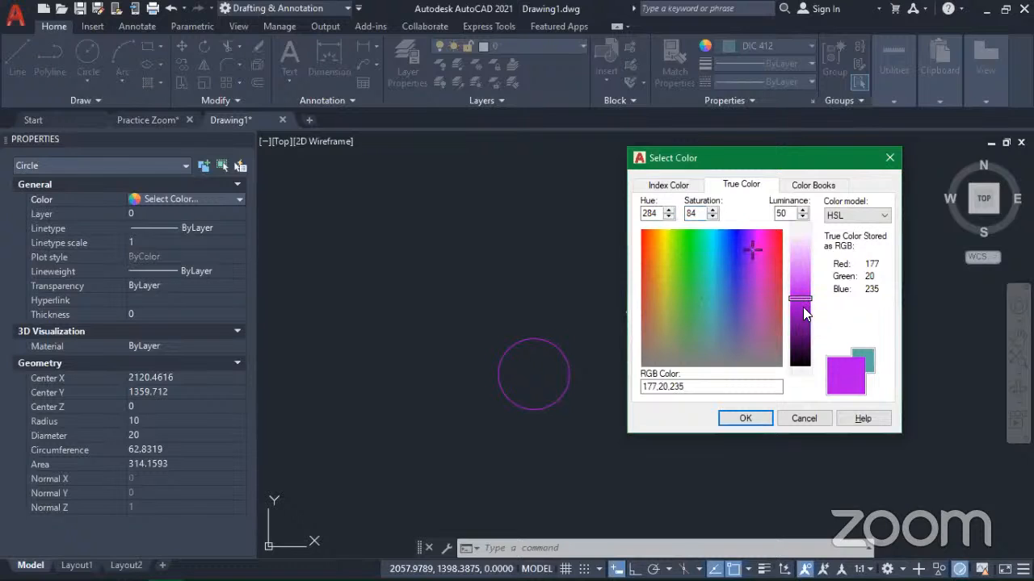
double_click(710, 211)
click(711, 216)
click(712, 218)
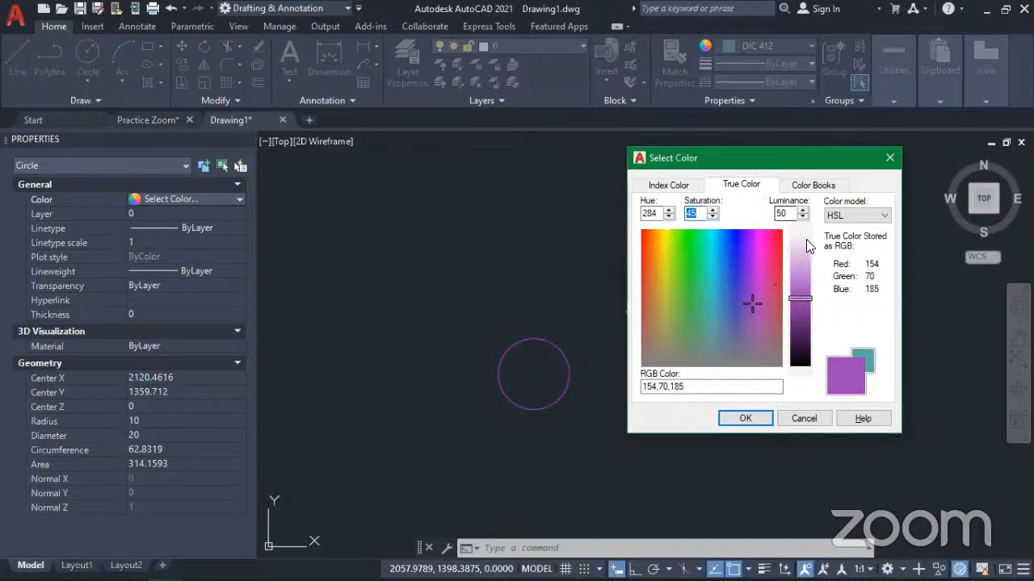
Step: Vary the luminance of the circle's purple true color, darkening it first and ending at 75
click(790, 214)
click(802, 217)
click(803, 217)
click(803, 217)
click(802, 217)
click(802, 217)
click(802, 218)
click(802, 216)
click(801, 217)
click(803, 211)
click(803, 211)
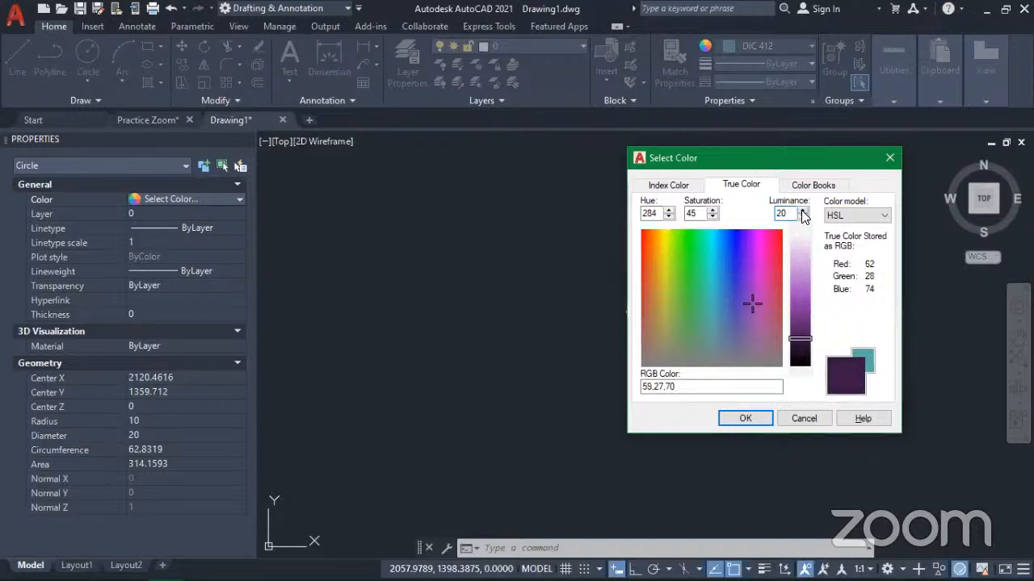
click(803, 211)
click(802, 211)
click(802, 211)
click(803, 211)
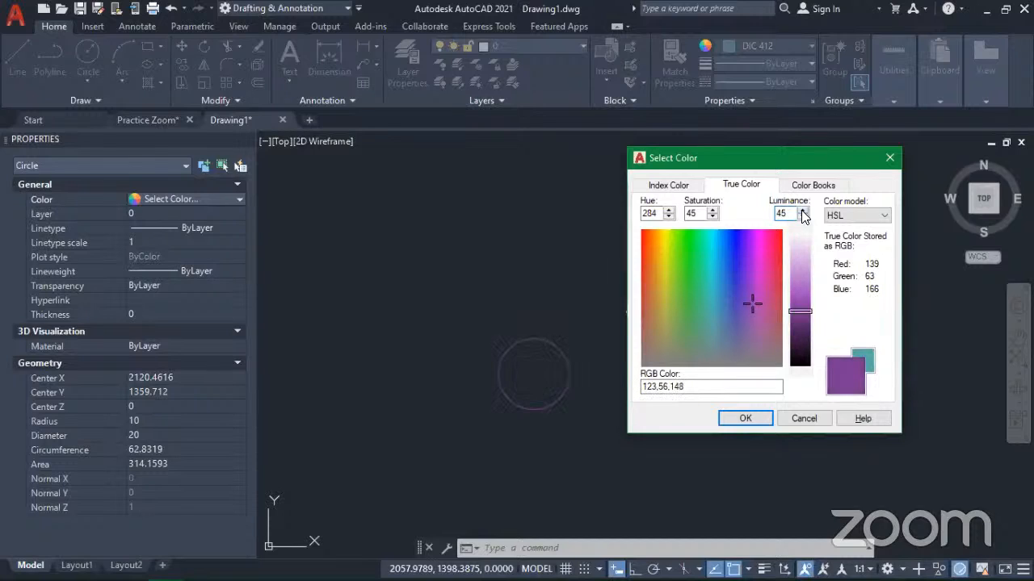
click(803, 211)
click(804, 212)
click(804, 211)
click(803, 211)
click(802, 211)
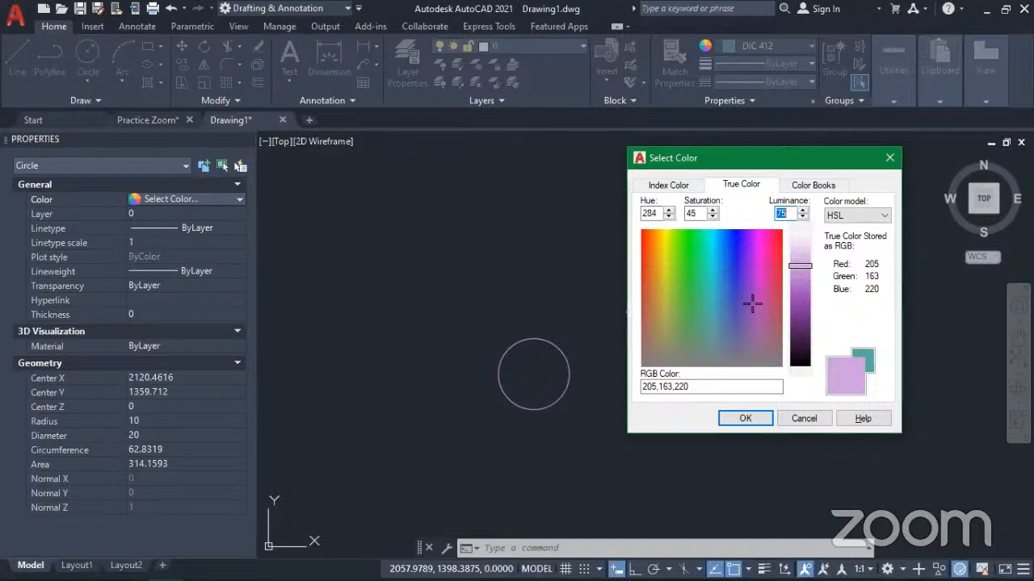
Step: Switch the true color model to RGB to view its channels, and return to HSL
click(858, 216)
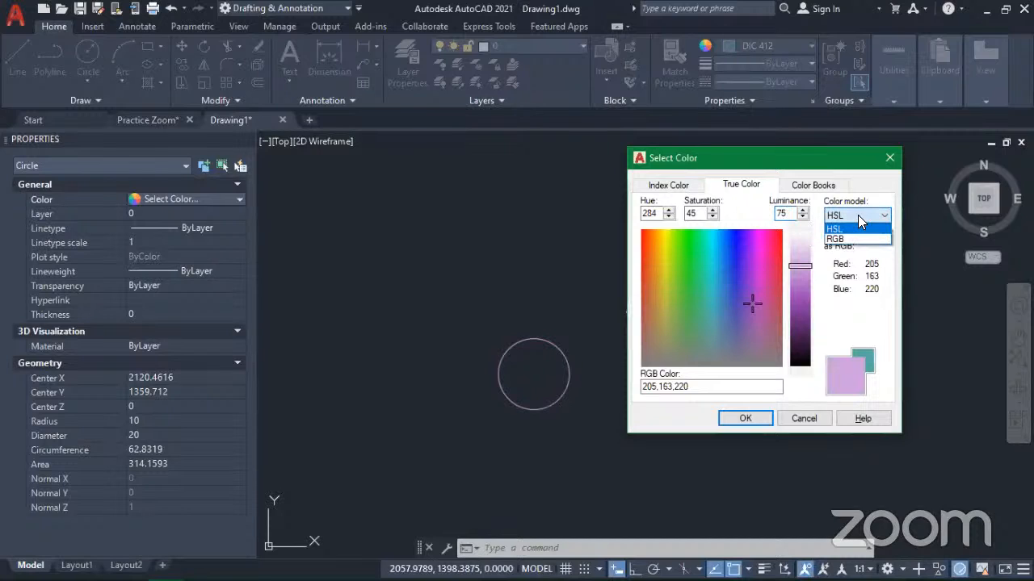
click(854, 239)
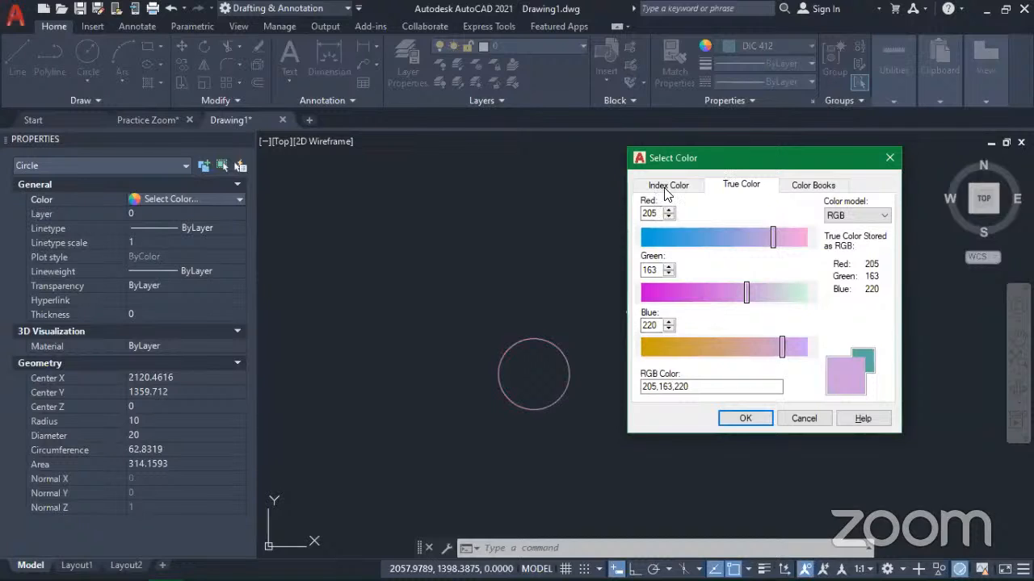
click(859, 230)
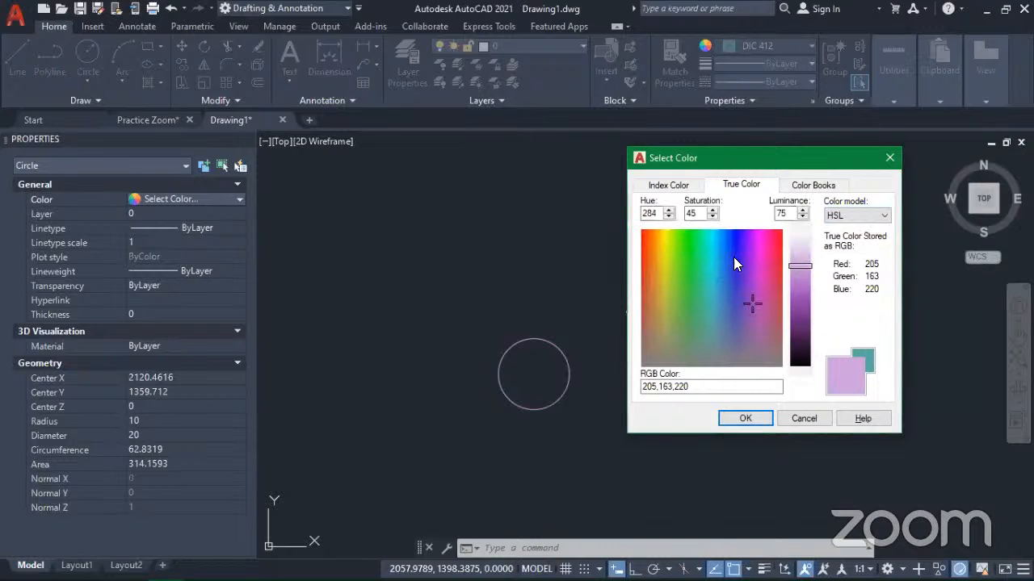
Step: Pick a red-orange true color with hue 11 and saturation 95 for the circle, and adjust its luminance to 43
click(645, 235)
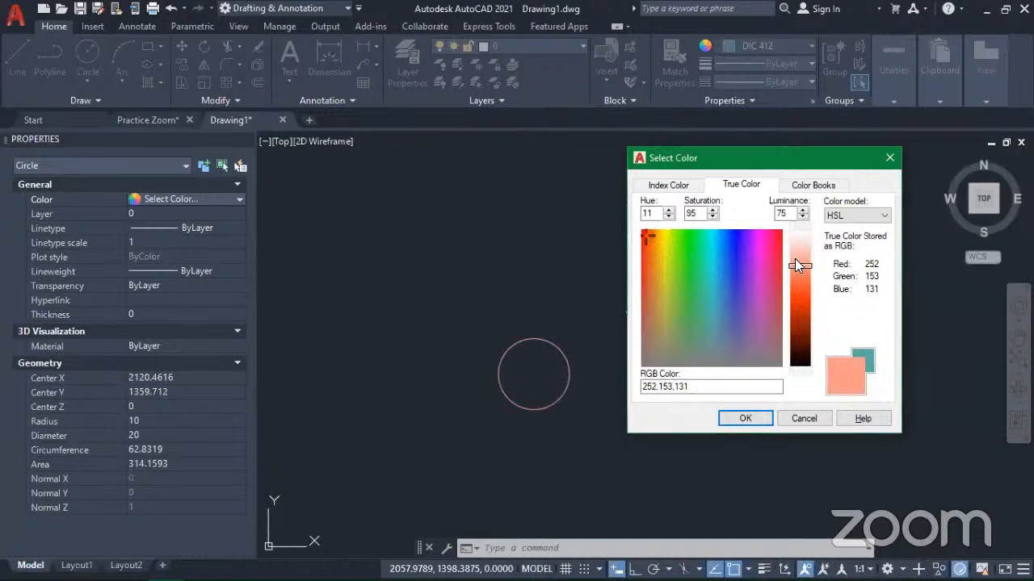
drag(792, 278, 797, 302)
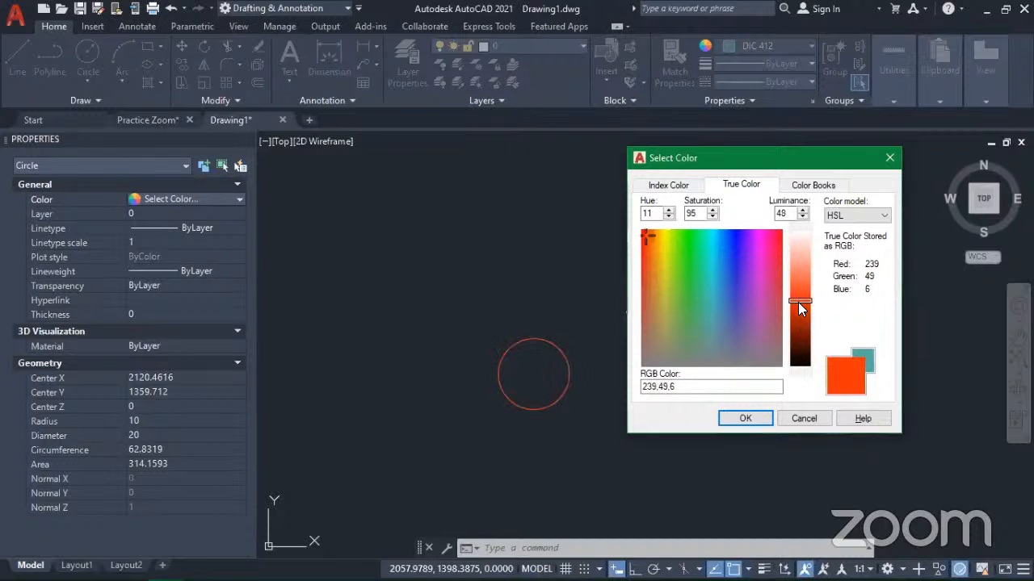
click(802, 309)
click(800, 308)
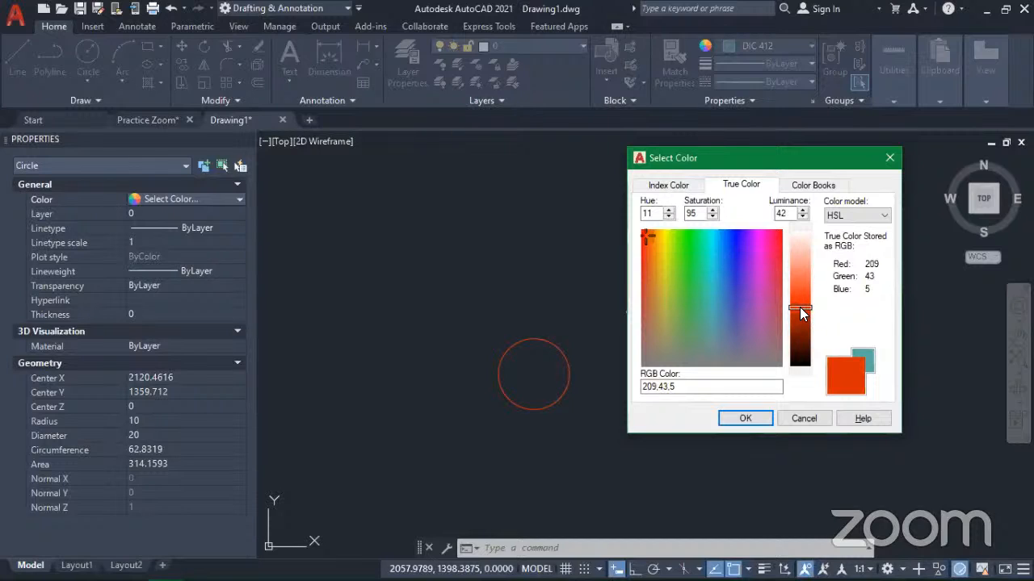
click(803, 209)
Step: Vary the saturation of the circle's red-orange true color, ending at 95
click(712, 210)
click(712, 210)
click(711, 210)
click(711, 210)
click(711, 210)
click(711, 217)
click(712, 217)
click(711, 217)
click(712, 216)
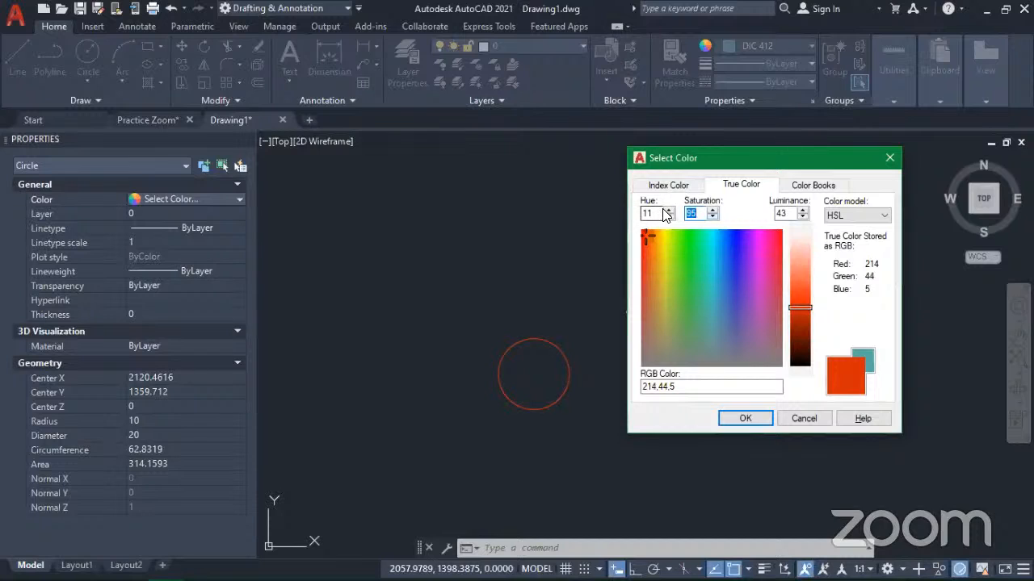
Step: Raise the hue of the circle's true color to 24 and lower it to 0
click(668, 210)
click(668, 210)
click(668, 209)
click(668, 210)
click(668, 210)
click(667, 210)
click(668, 210)
click(668, 210)
click(667, 210)
click(668, 210)
click(668, 210)
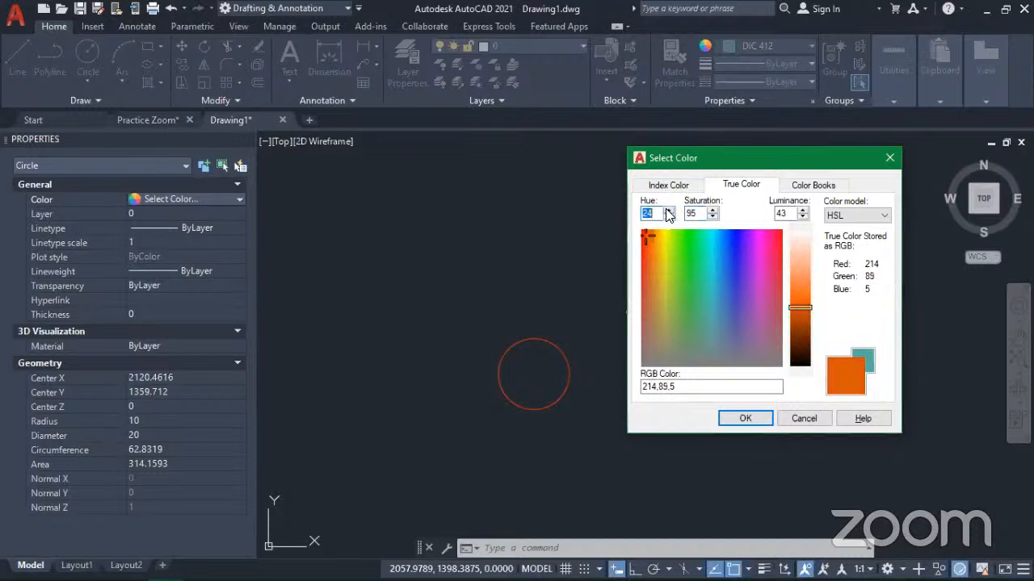
click(668, 216)
click(669, 216)
click(669, 217)
click(668, 217)
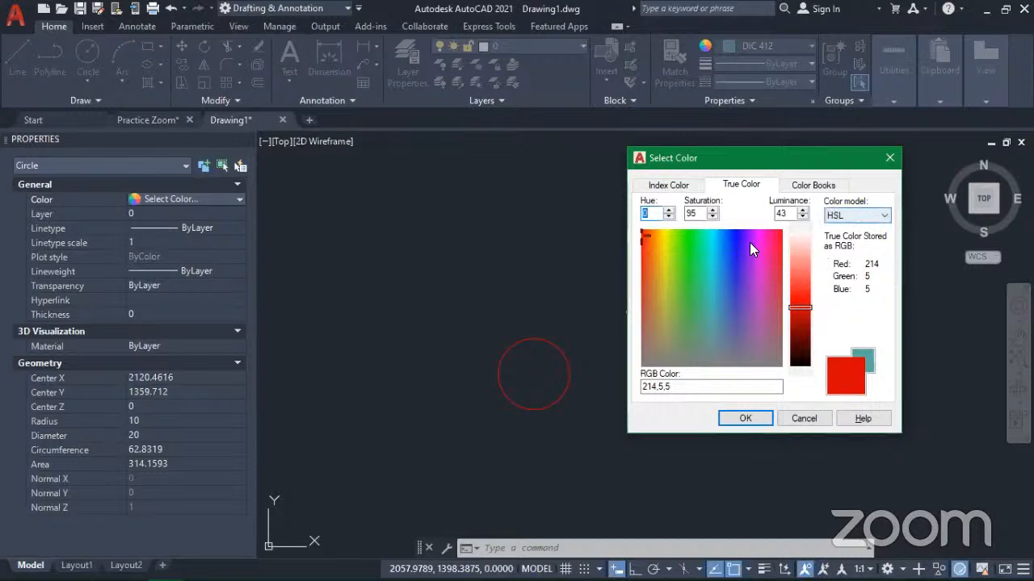
Step: Switch the true color model to RGB and vary the circle's green value between 26 and 167, ending at 131
click(853, 217)
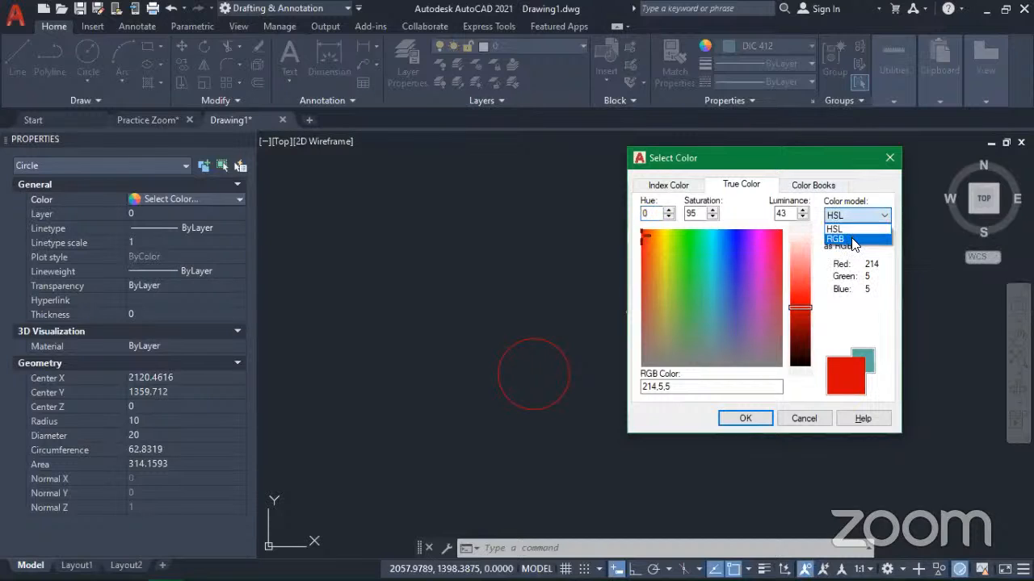
click(853, 240)
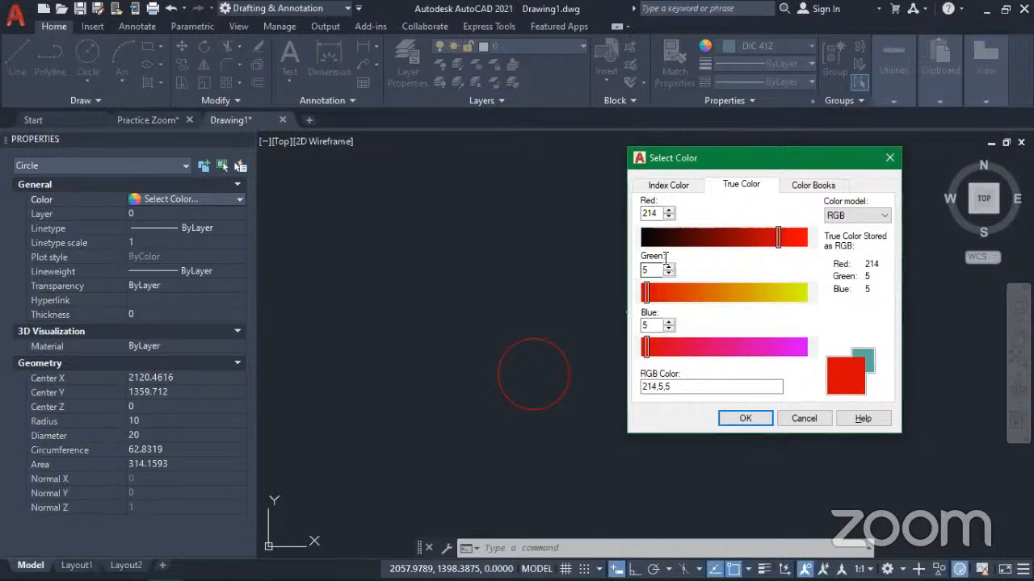
drag(646, 300, 711, 305)
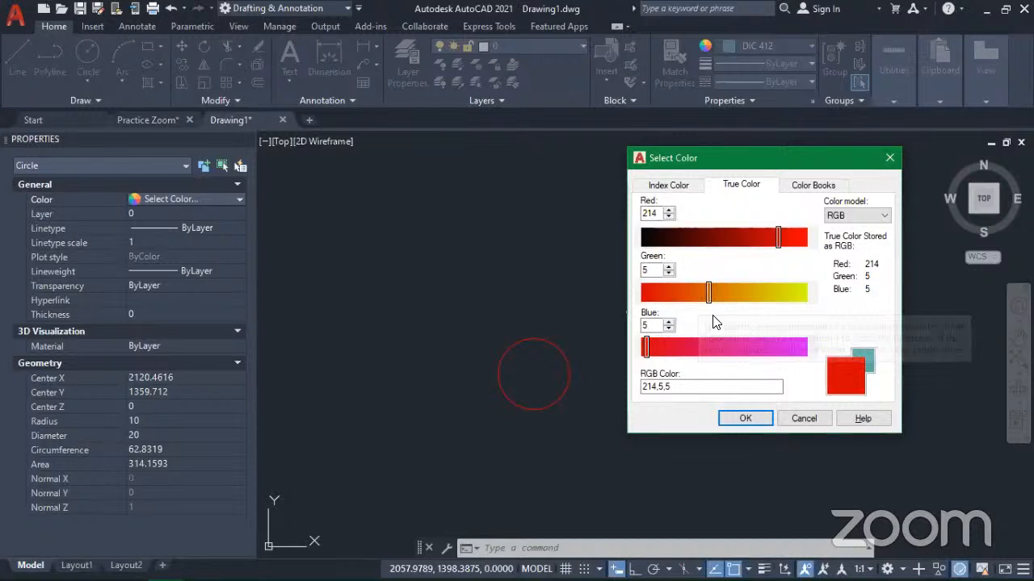
mouse_move(711, 293)
mouse_down()
mouse_move(787, 302)
mouse_move(738, 308)
mouse_move(748, 296)
mouse_up()
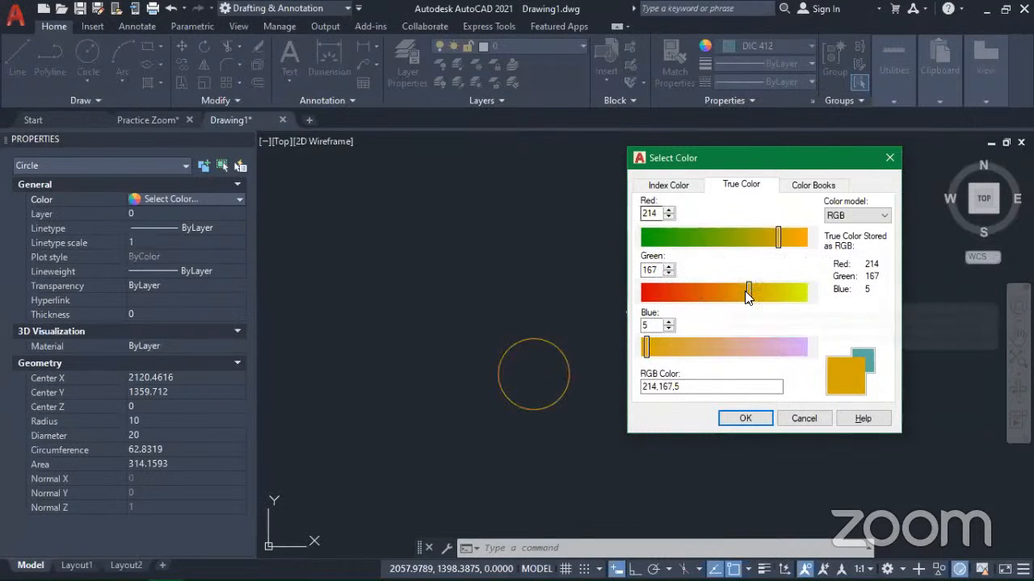
drag(709, 292, 659, 299)
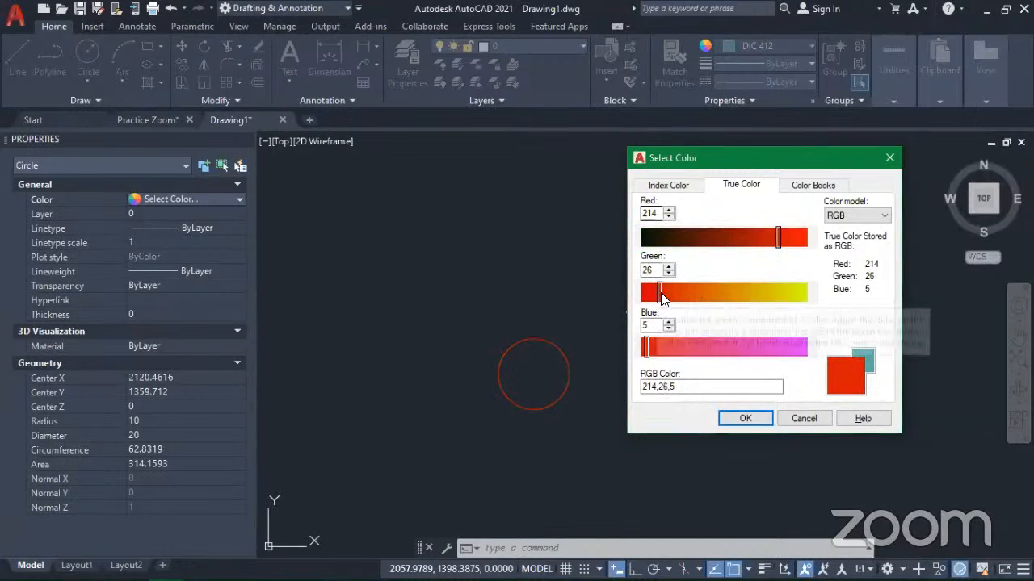
drag(693, 292, 726, 292)
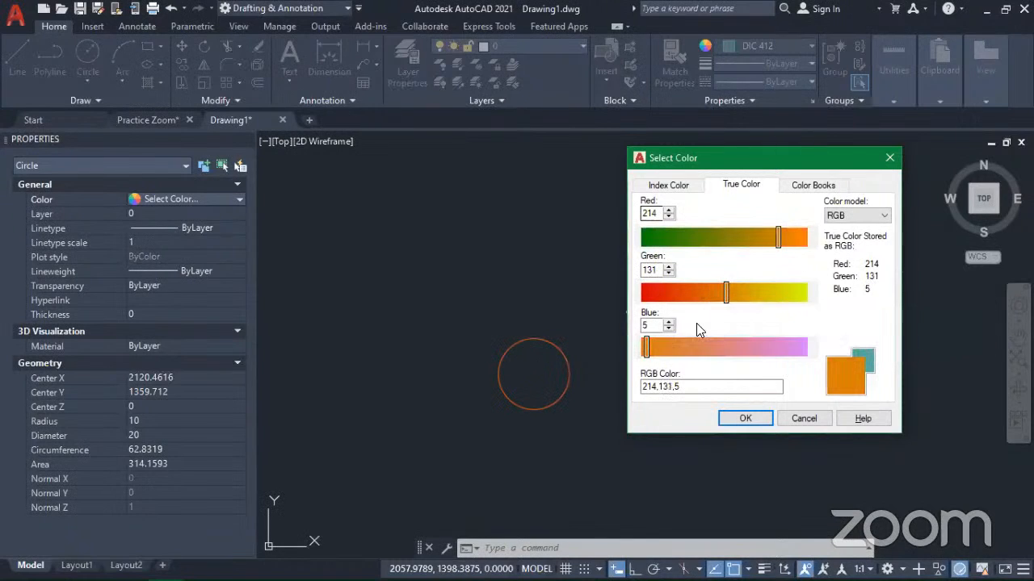
Step: Adjust the red, green and blue values to the blue color 26,46,228 and apply it to the circle
click(676, 242)
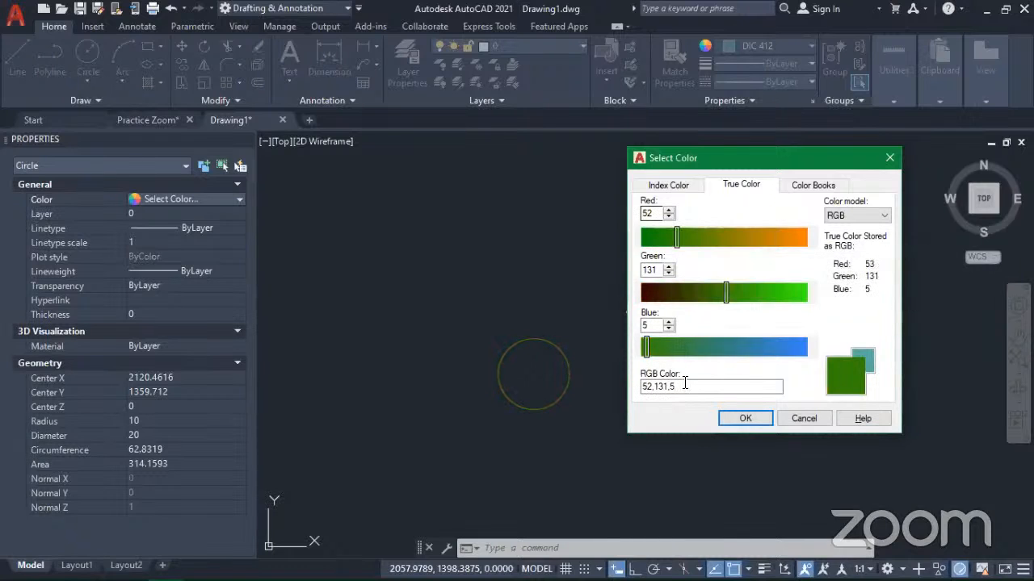
drag(677, 233, 781, 238)
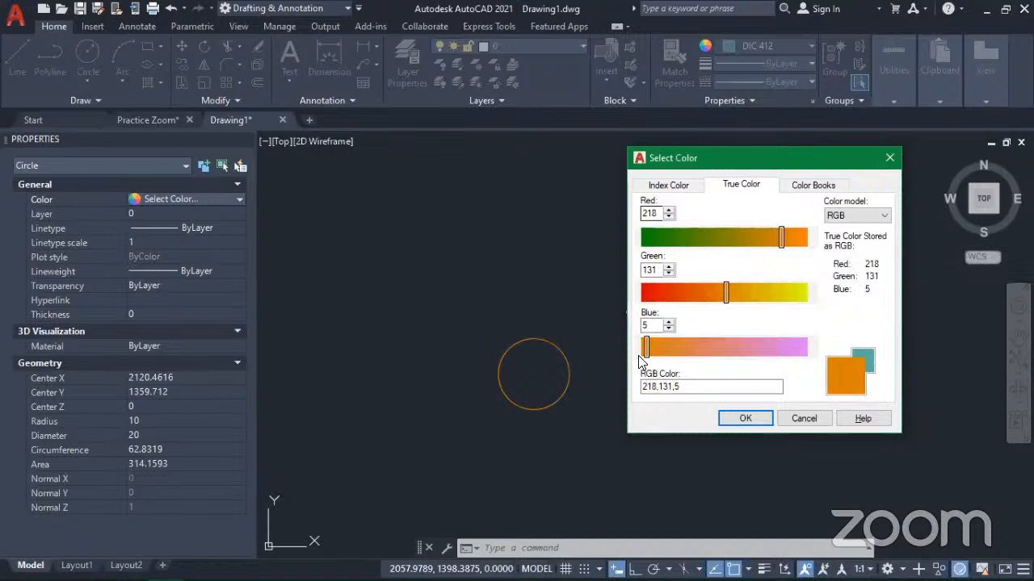
drag(647, 349, 789, 352)
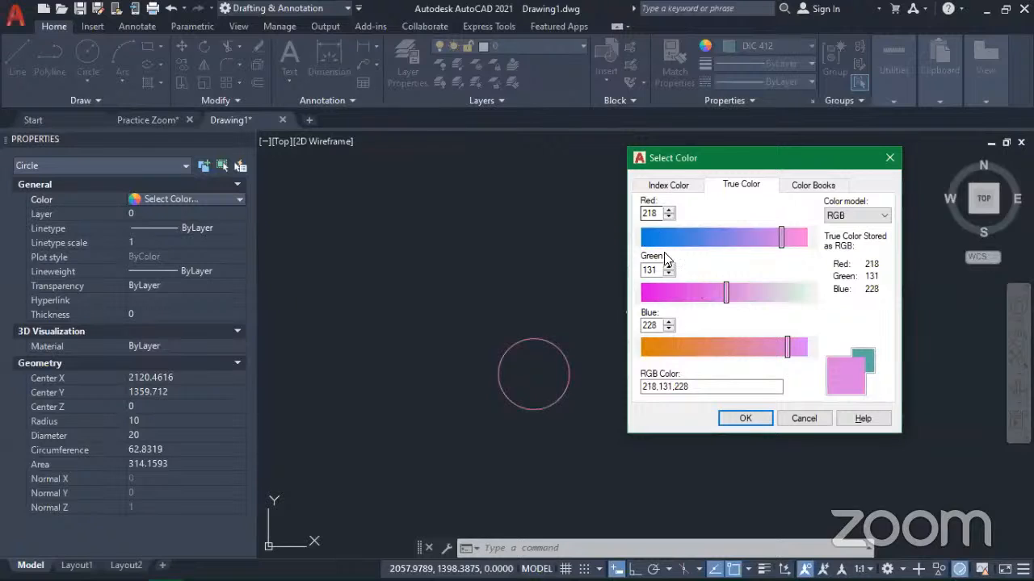
drag(724, 294, 671, 294)
drag(659, 241, 654, 239)
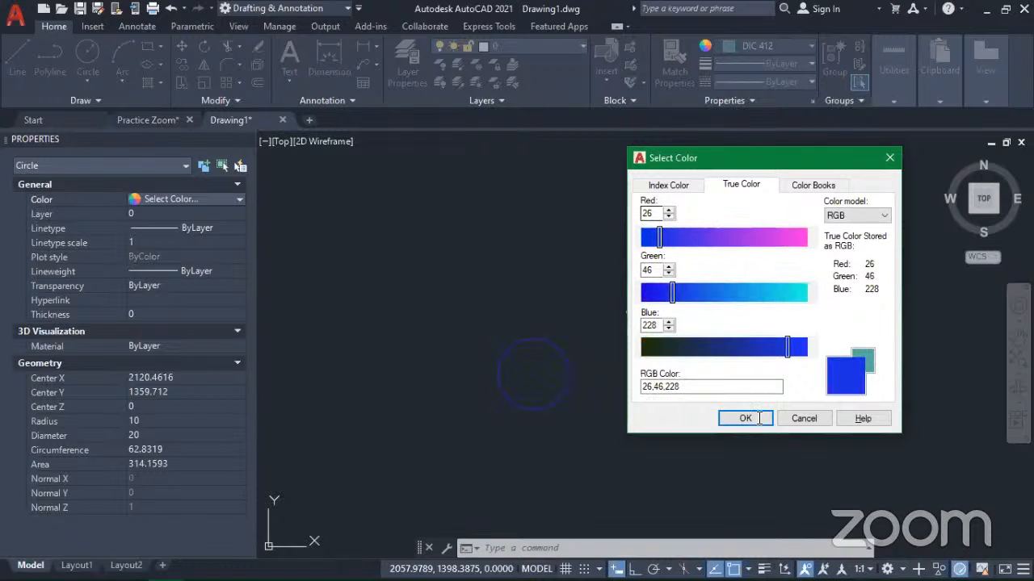
mouse_move(1001, 578)
click(760, 420)
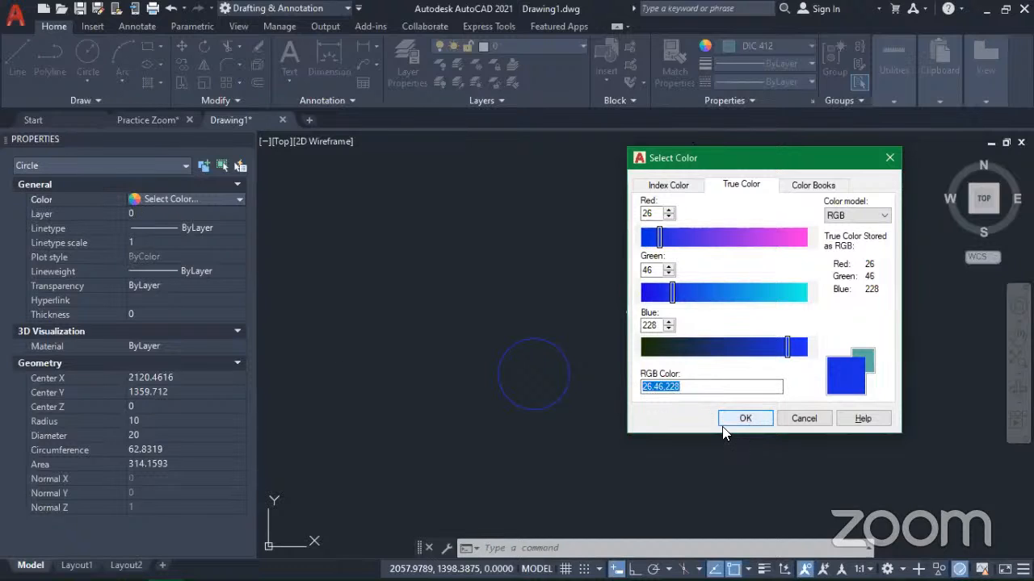
click(731, 420)
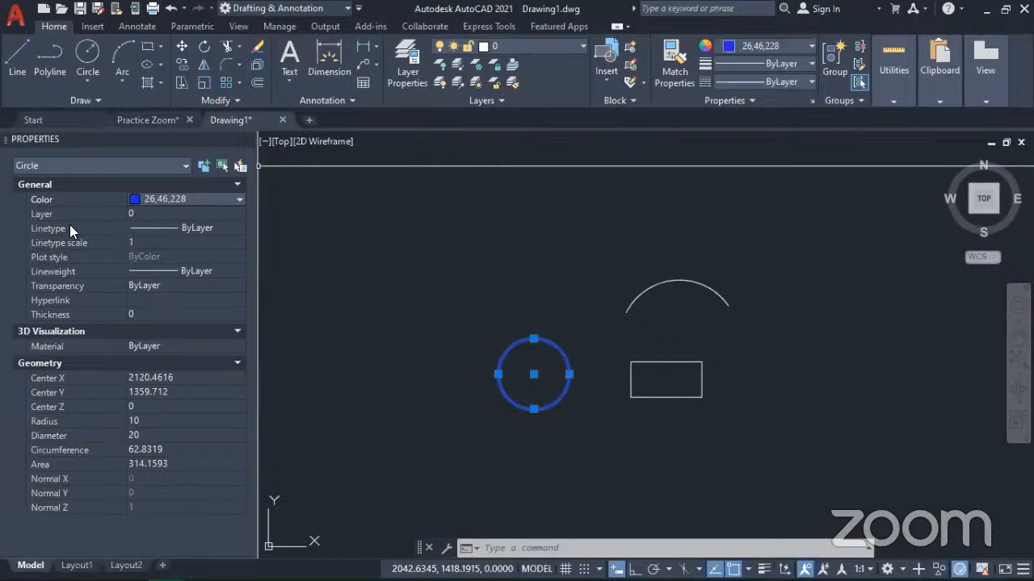
Step: Set the selected blue circle's linetype to Continuous
click(224, 233)
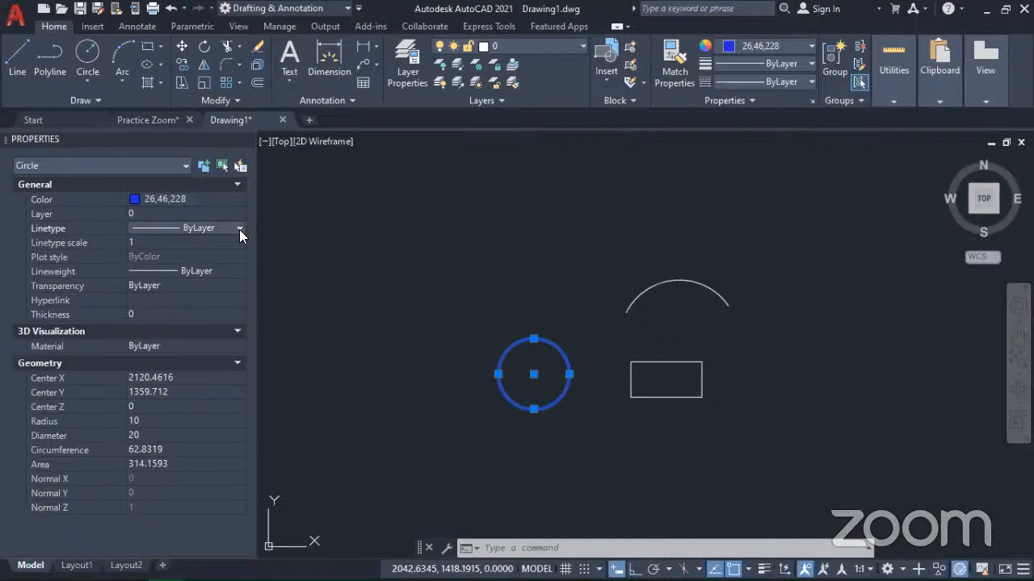
click(239, 229)
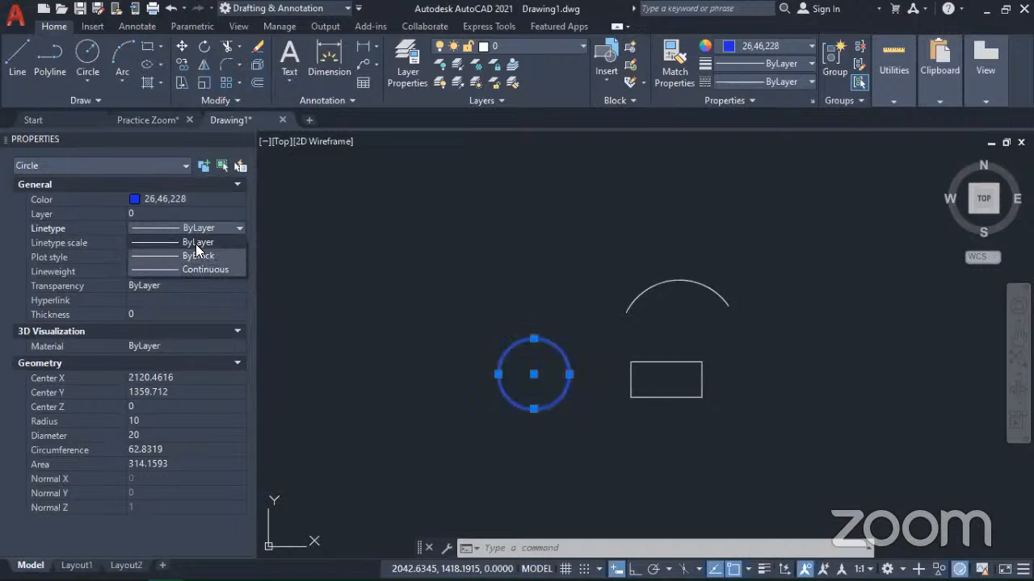
click(225, 197)
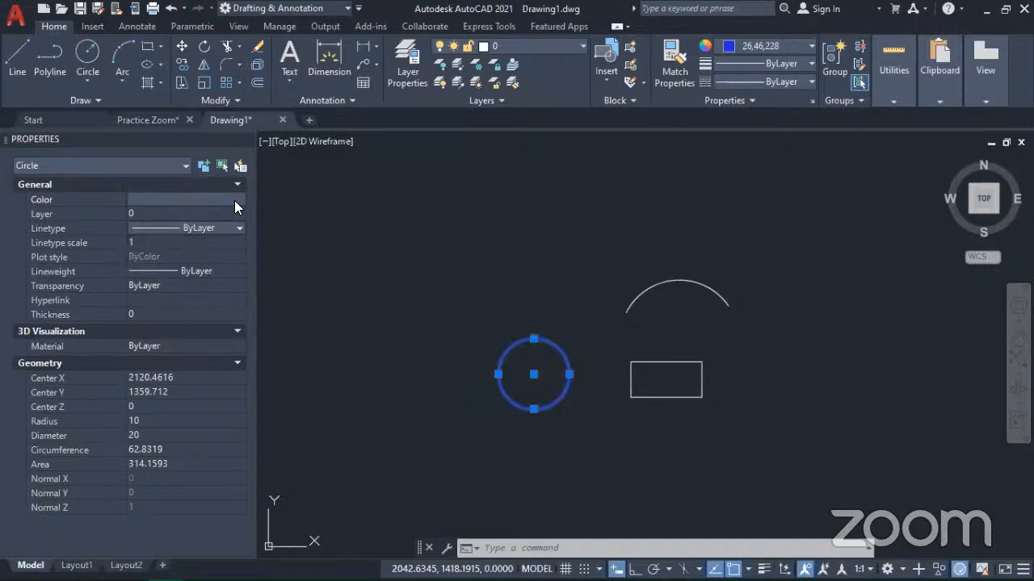
click(238, 199)
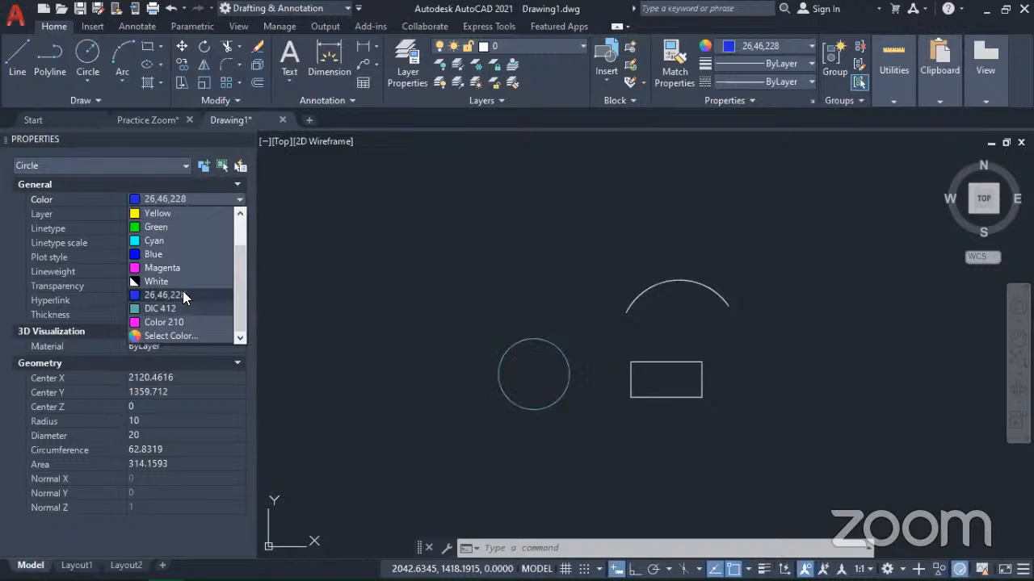
click(239, 201)
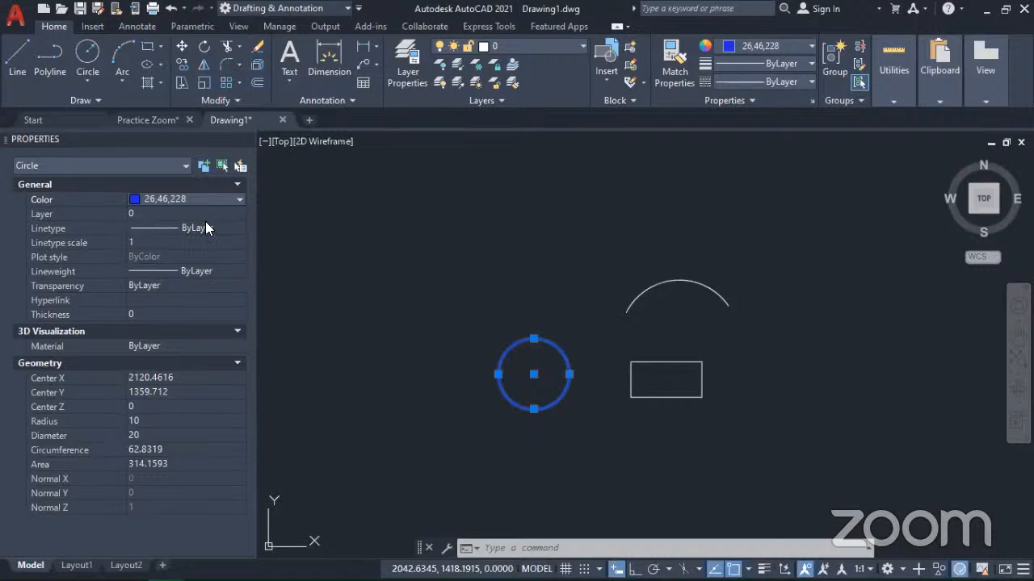
click(210, 228)
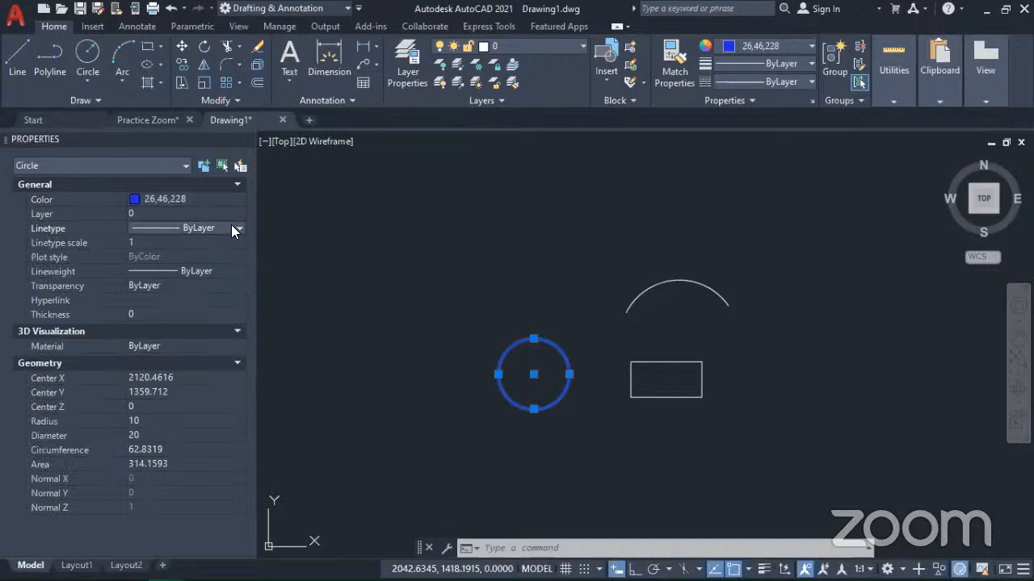
click(237, 228)
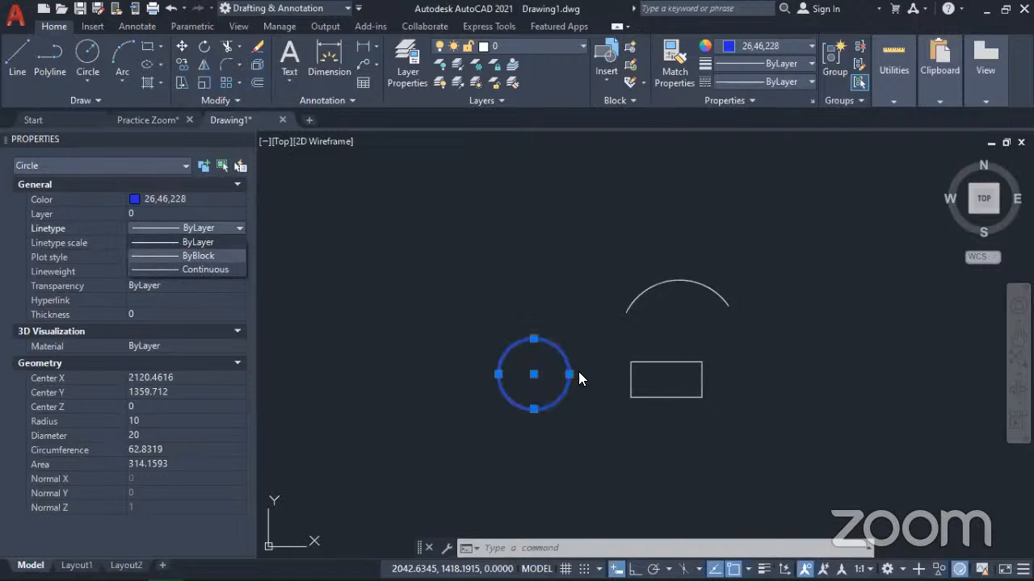
click(202, 267)
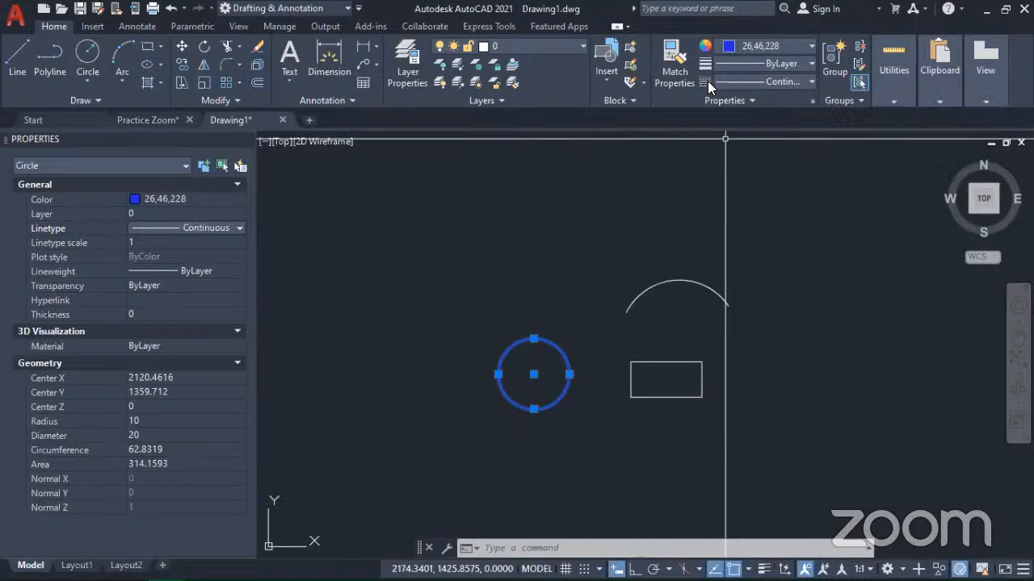
Step: Open the Linetype Manager and set its filter to show all linetypes
click(802, 81)
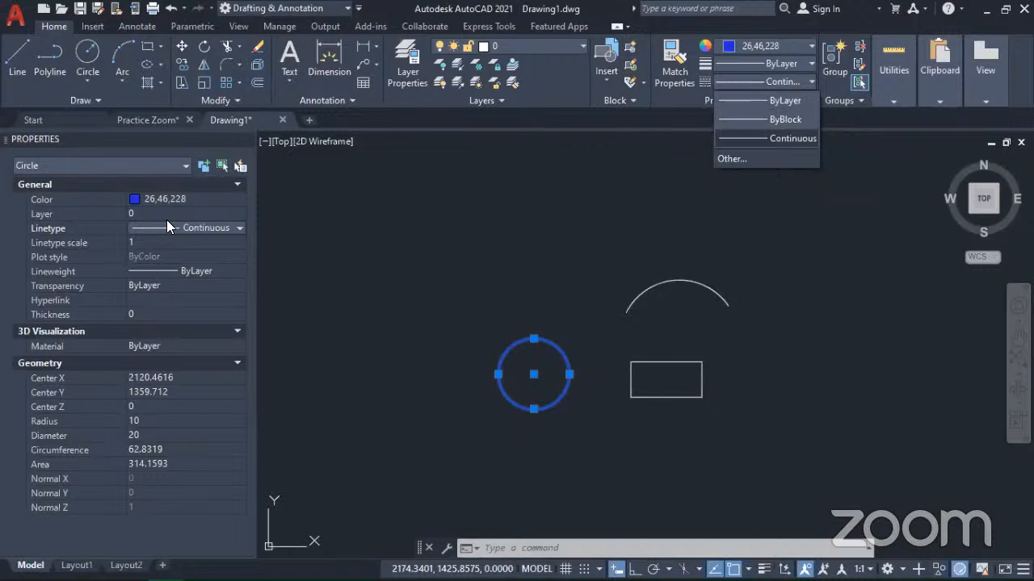
click(728, 158)
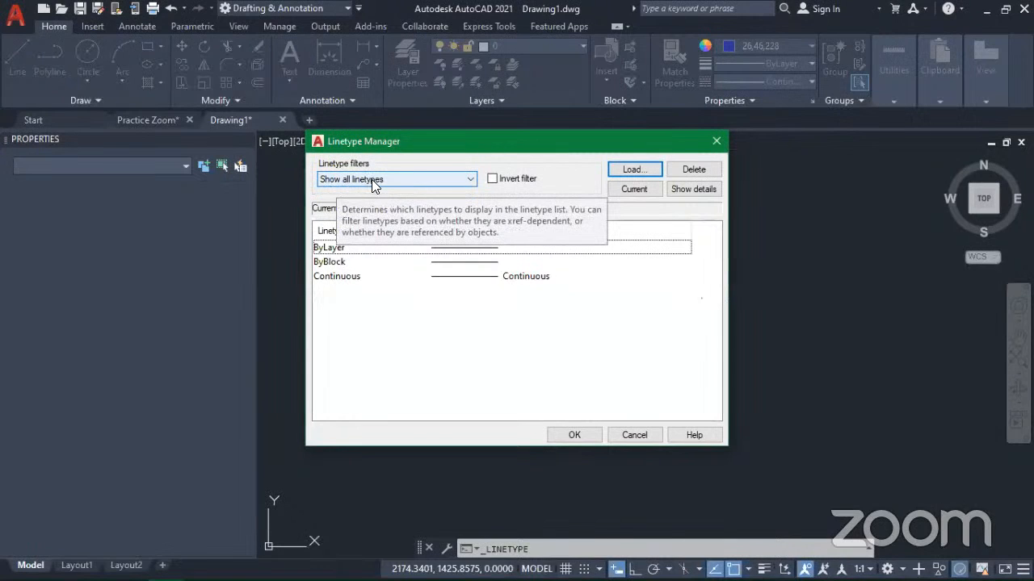
click(473, 179)
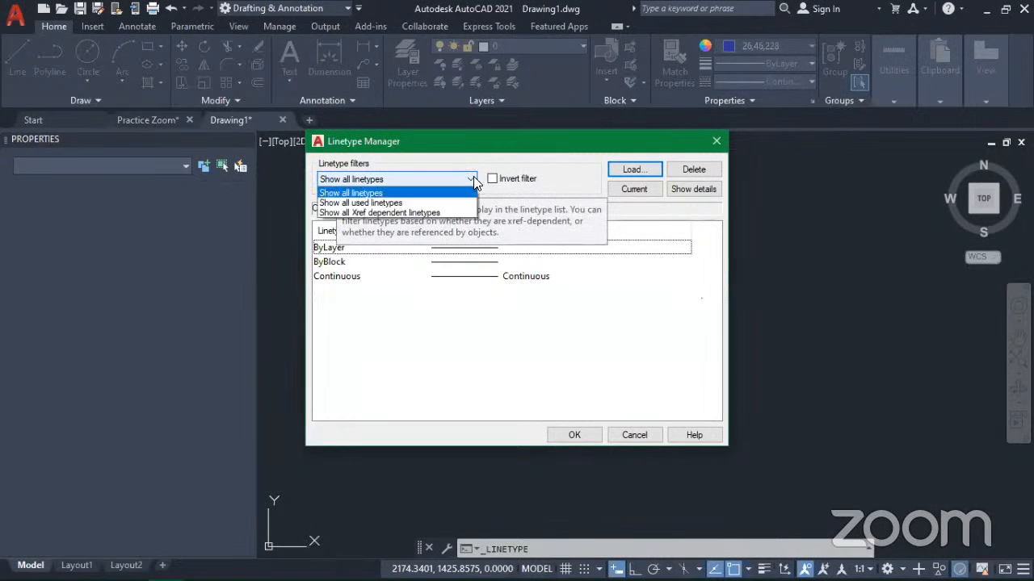
click(389, 195)
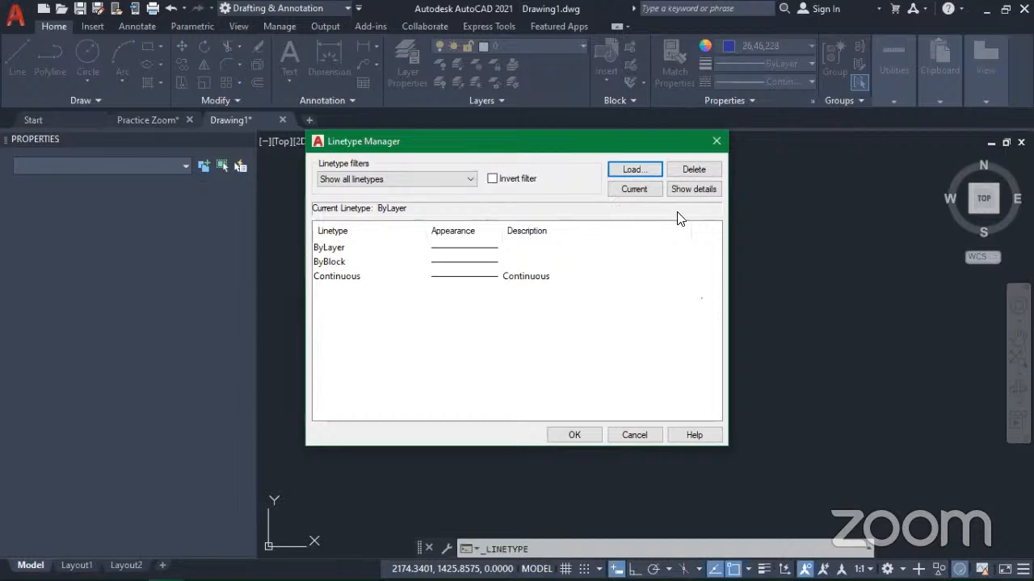
Step: Browse the available linetypes in acadiso.lin and load ACAD_ISO03W100 (ISO dash space) into the drawing
click(628, 172)
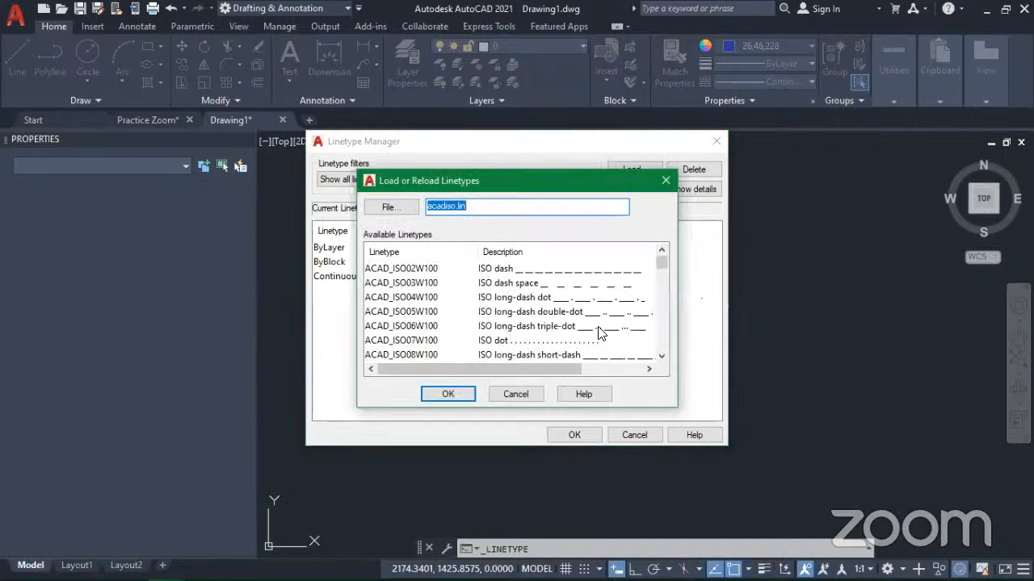
scroll(598, 331, down, 7)
scroll(616, 318, down, 7)
scroll(592, 321, up, 6)
scroll(593, 322, down, 9)
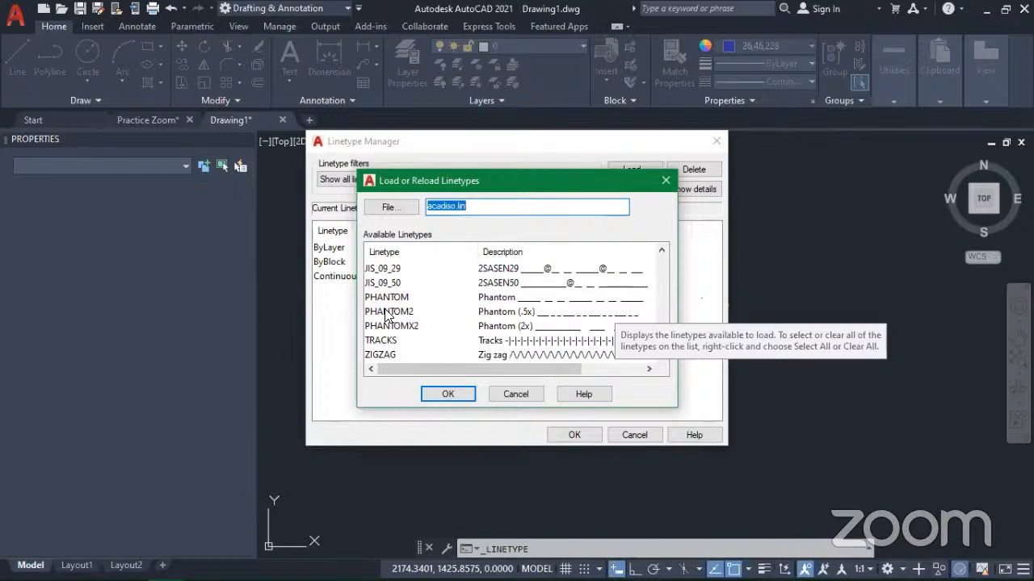
scroll(444, 303, up, 7)
scroll(452, 302, up, 8)
scroll(457, 306, up, 3)
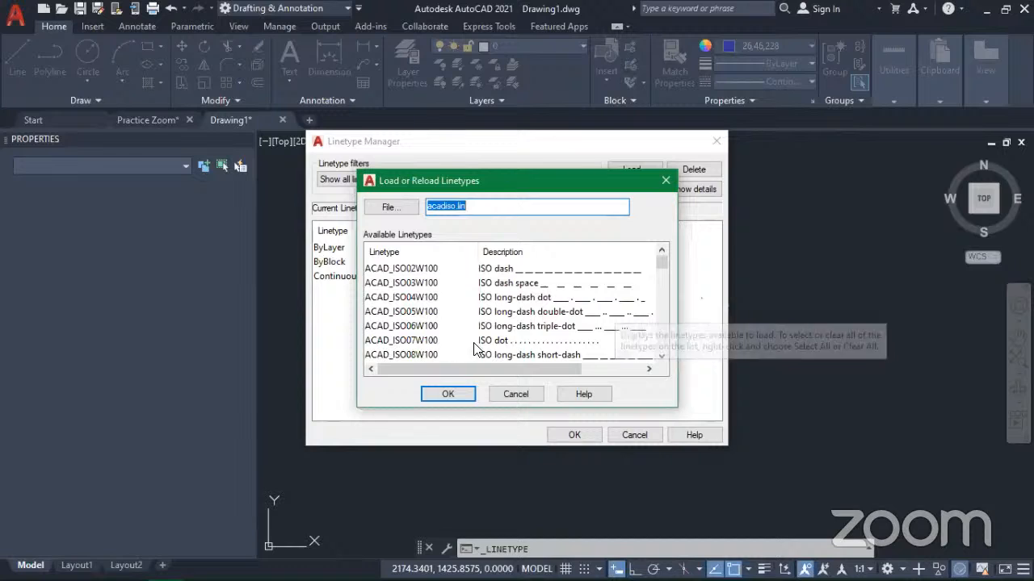
click(515, 284)
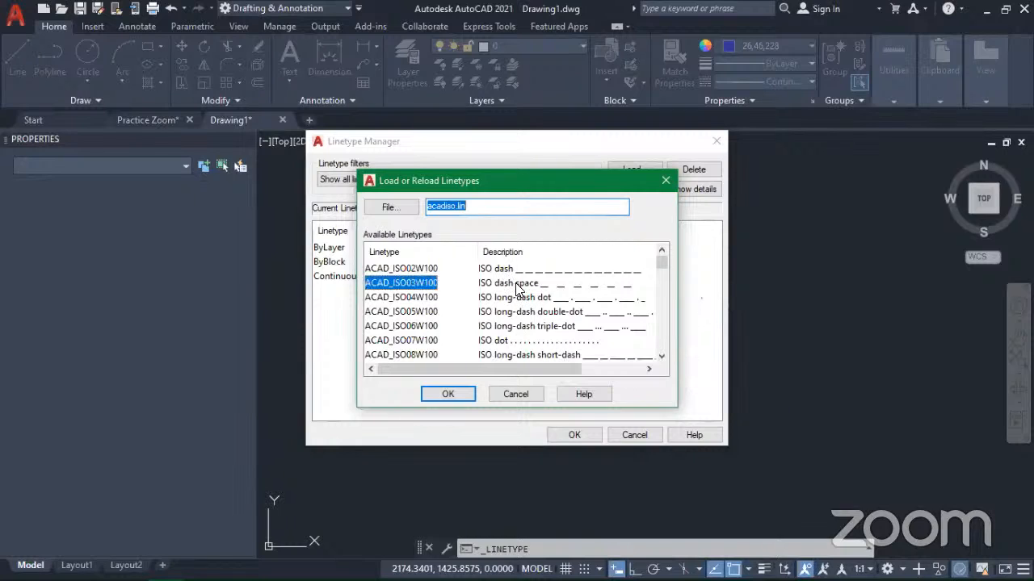
click(448, 394)
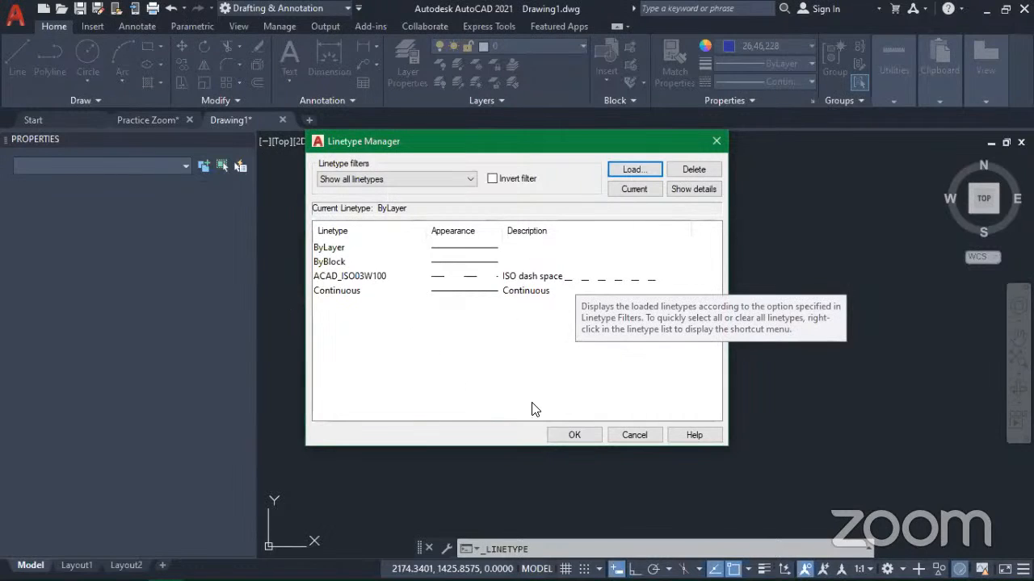
click(583, 276)
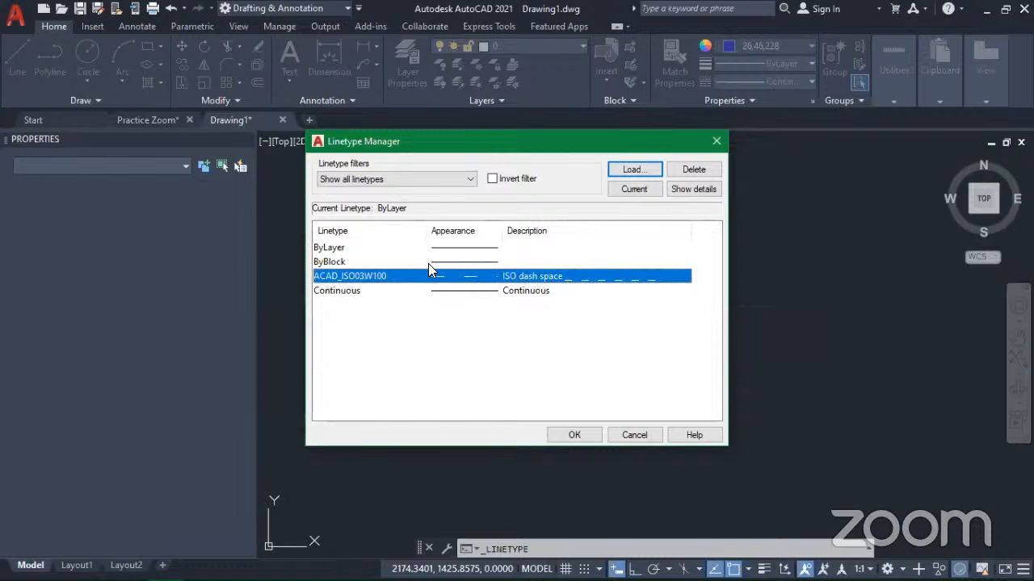
click(583, 431)
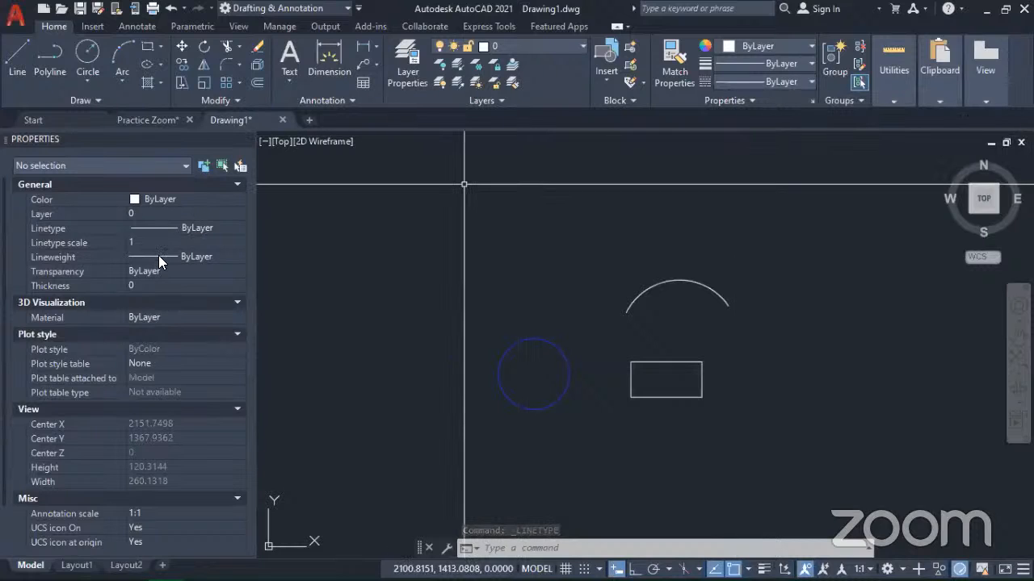
Step: With nothing selected, make ACAD_ISO03W100 the current linetype for new objects
click(175, 227)
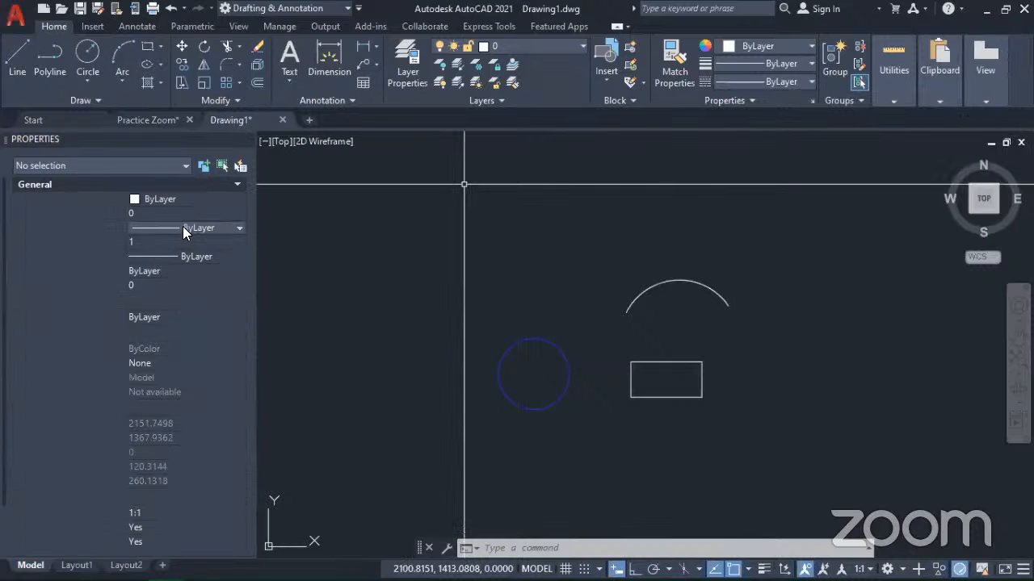
click(230, 227)
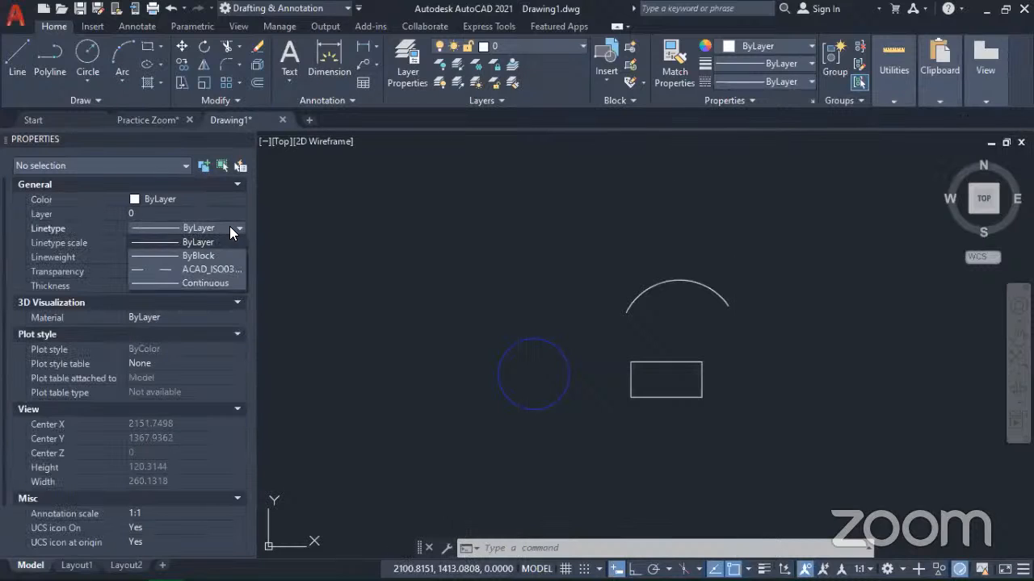
click(153, 267)
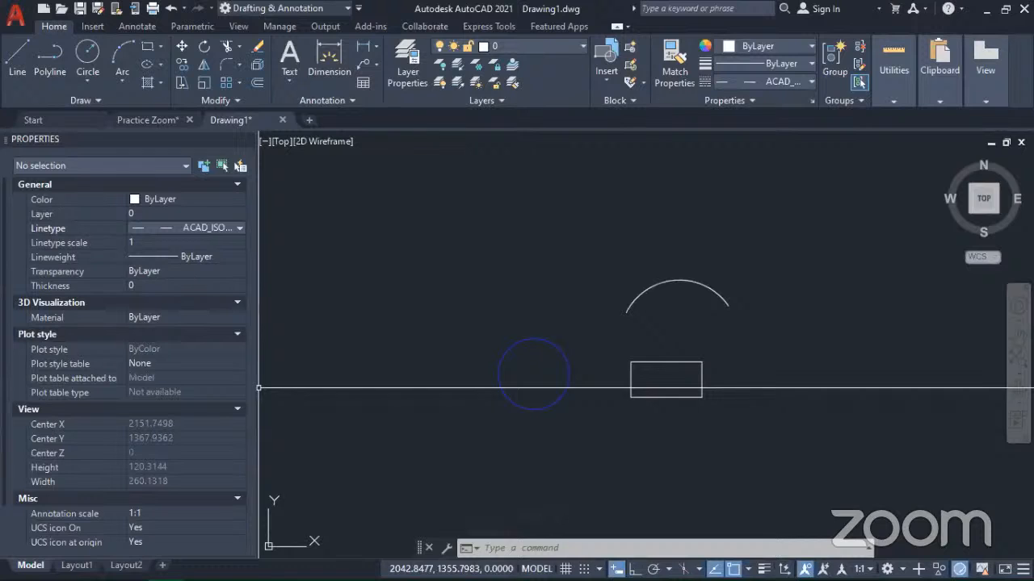
click(473, 228)
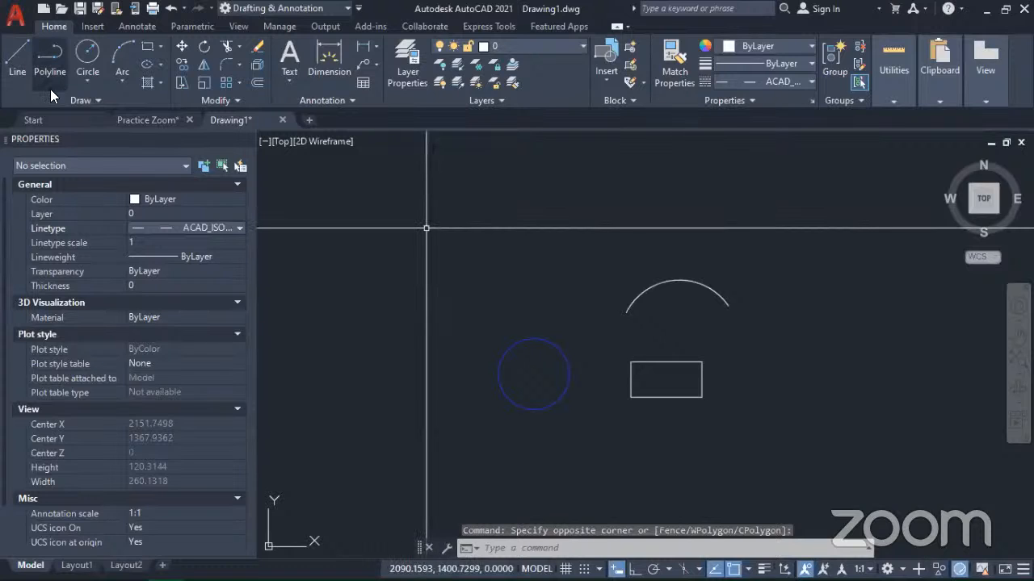
Step: Draw one long dashed line rising from beside the circle, passing over the arc and ending beyond it
click(20, 54)
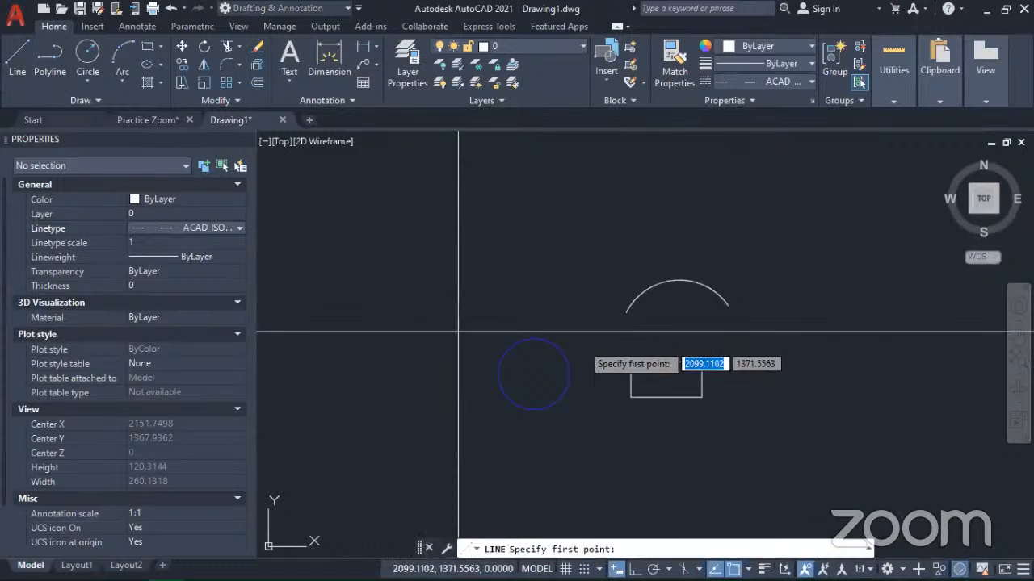
click(394, 325)
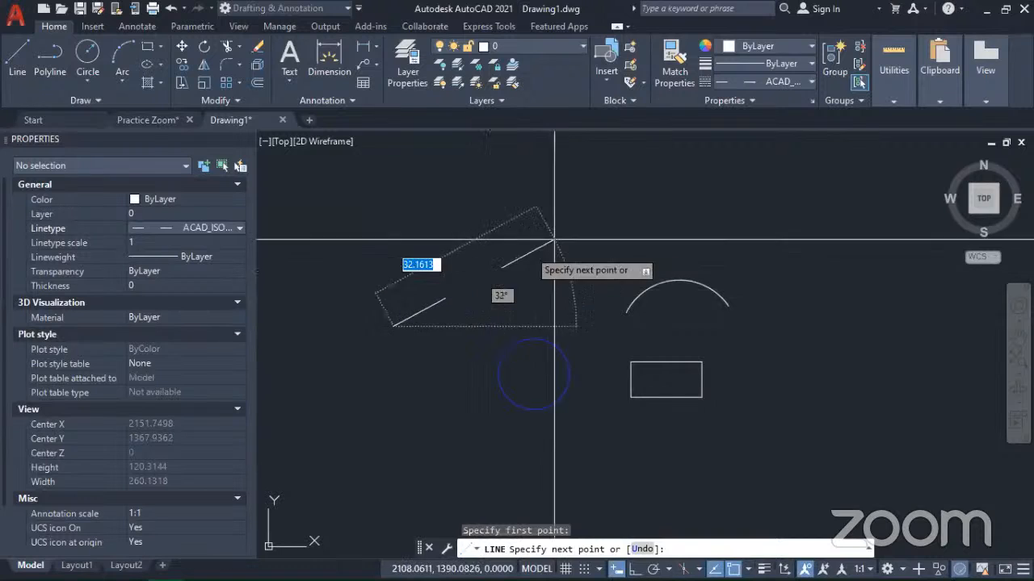
click(783, 179)
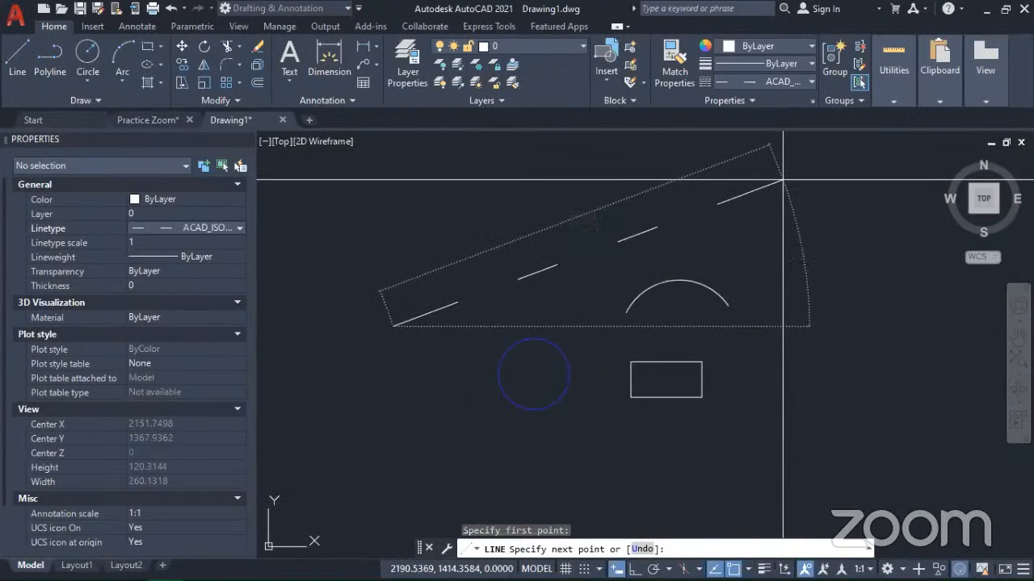
click(783, 179)
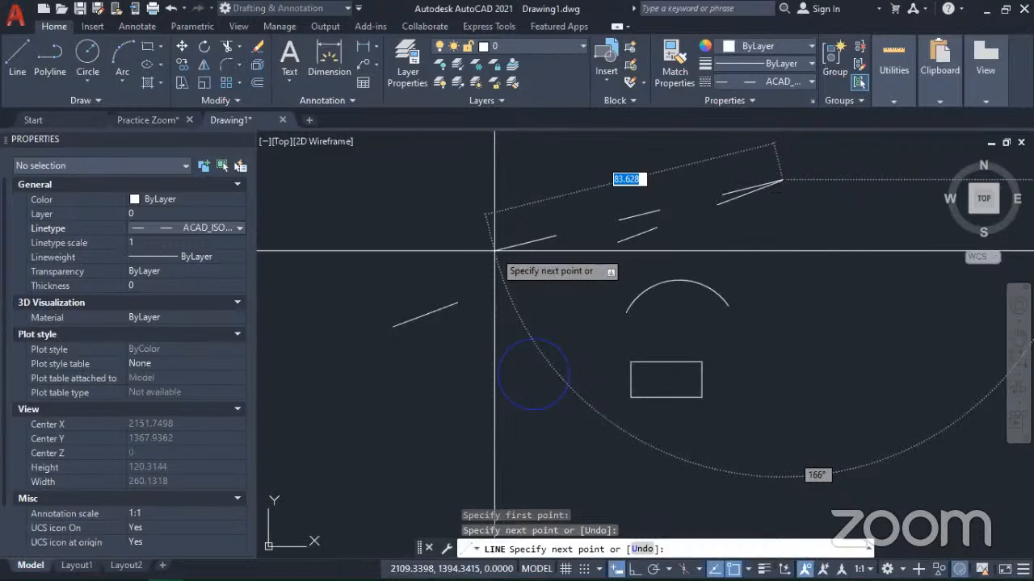
key(Escape)
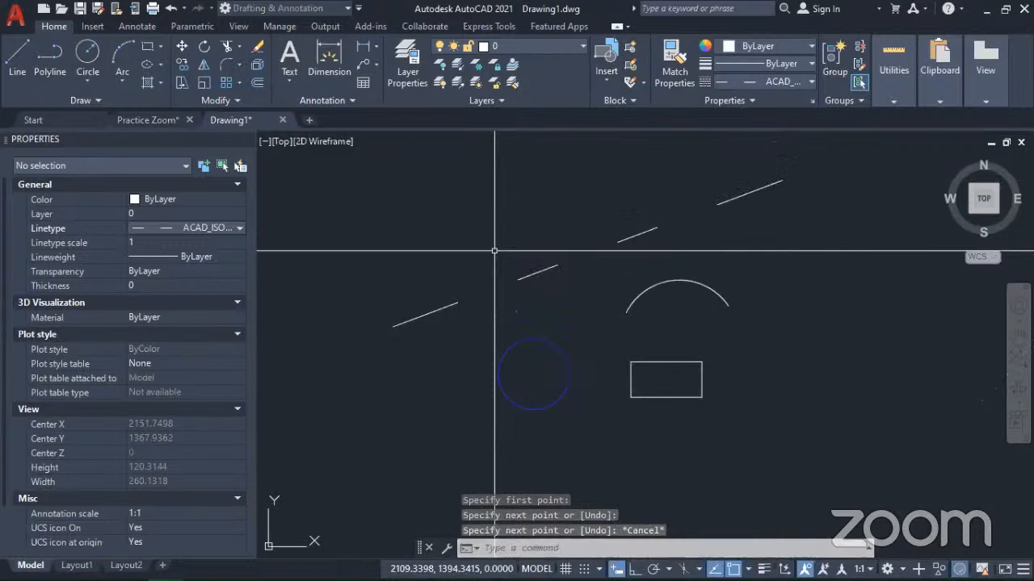
Step: Set the current linetype back to ByLayer and draw a line about 128 units long at about 20° just below the dashed line
click(229, 225)
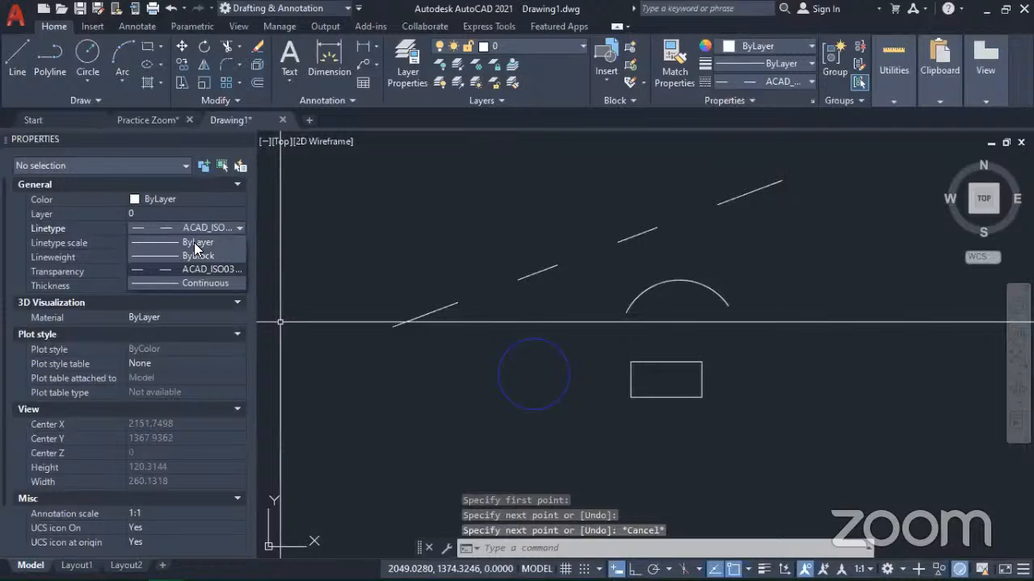
click(193, 242)
scroll(676, 287, down, 4)
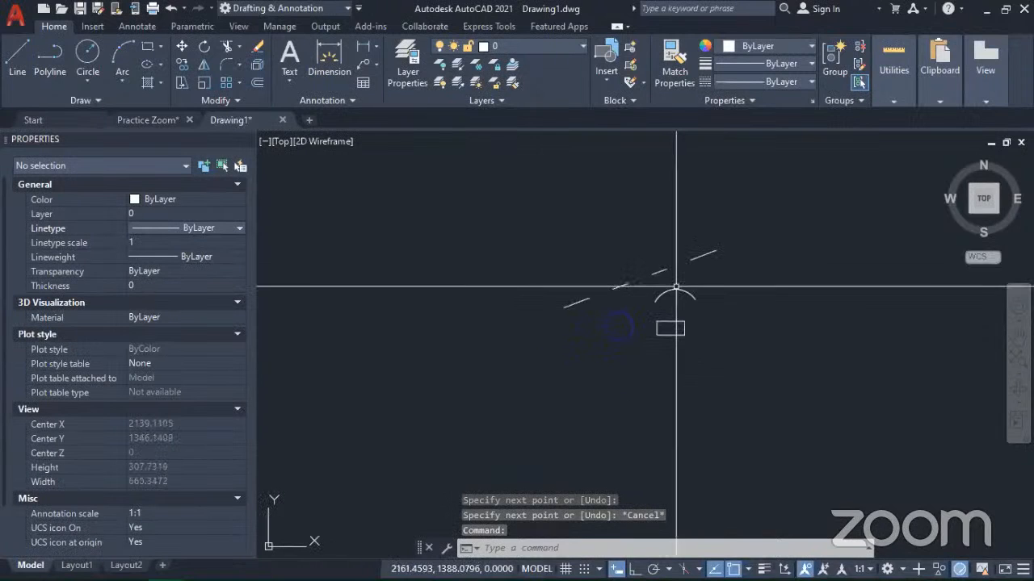
scroll(664, 281, up, 2)
mouse_move(663, 282)
middle_down()
mouse_move(620, 270)
mouse_move(535, 275)
middle_up()
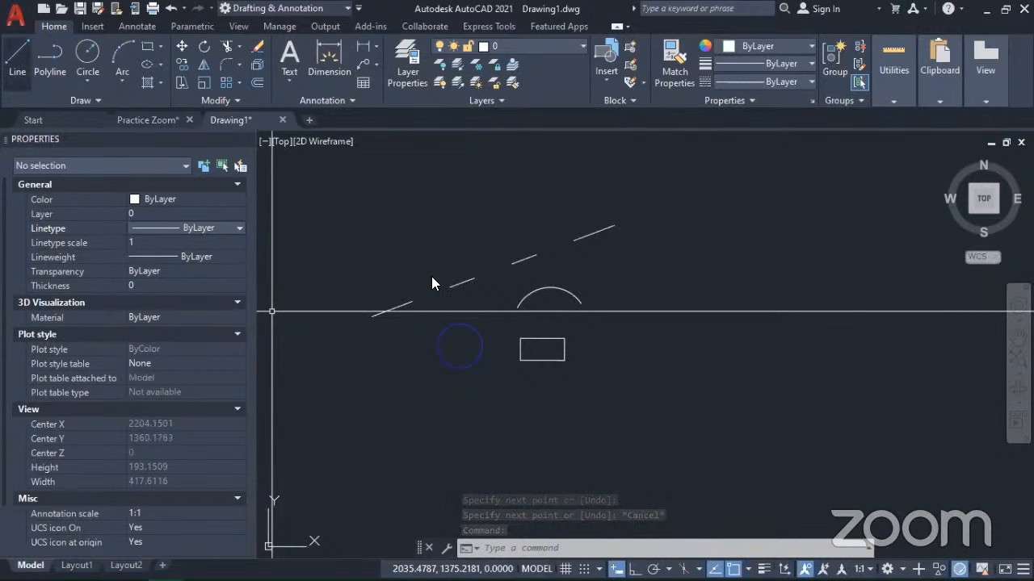
click(17, 59)
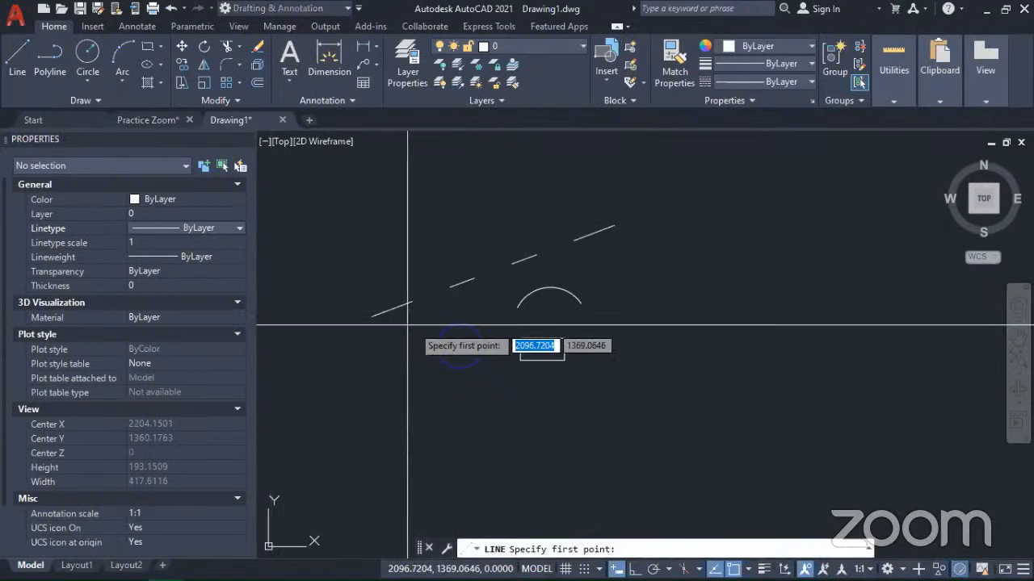
click(386, 332)
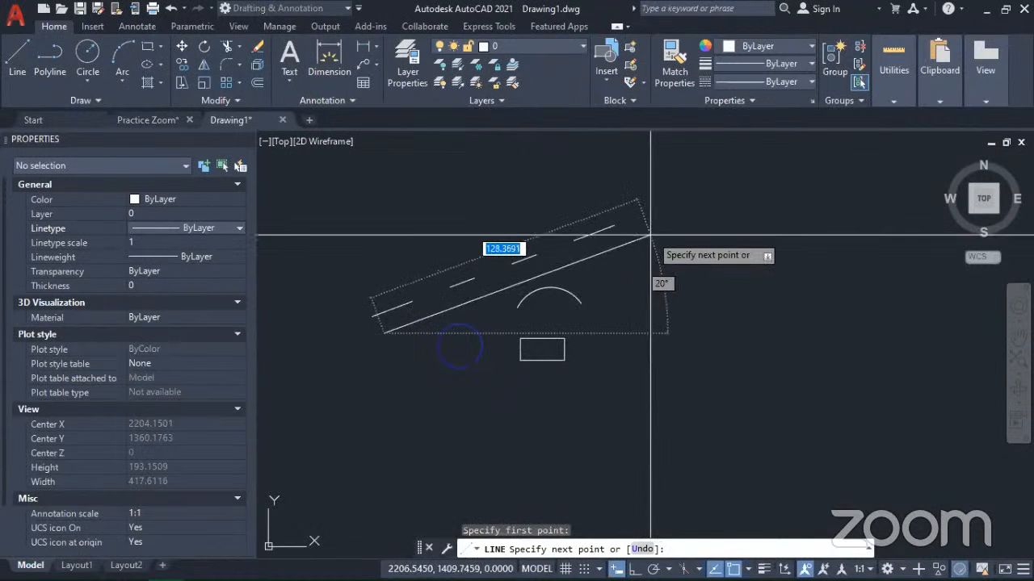
click(652, 234)
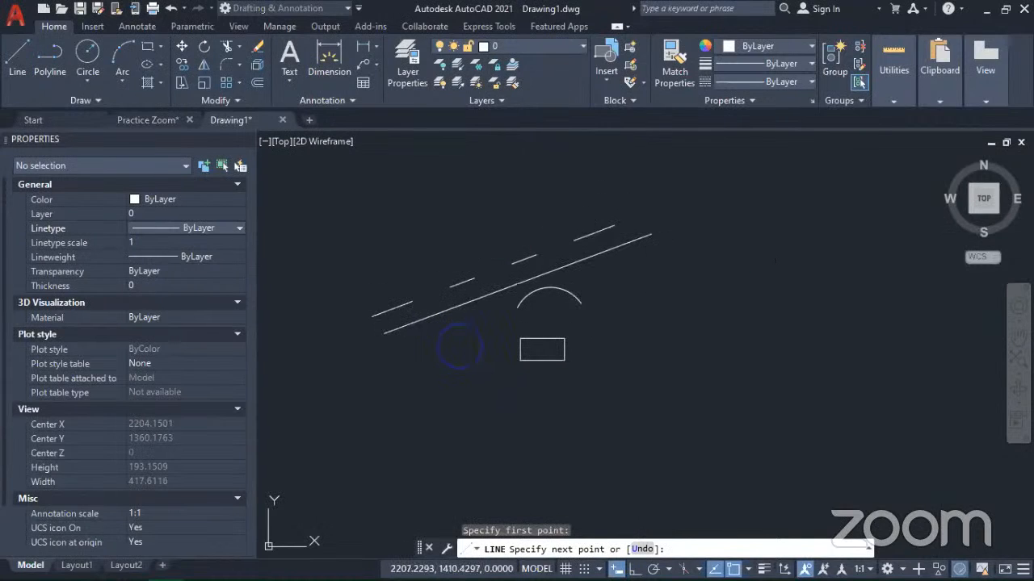
click(652, 234)
key(Return)
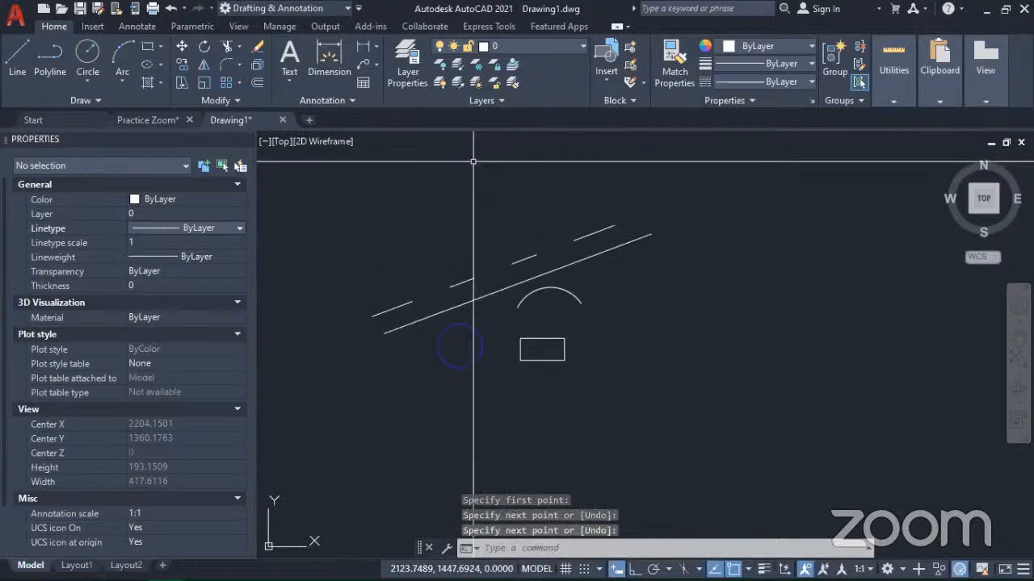
Step: Mirror the continuous line across the dashed line, using the dashed line's two endpoints as the mirror axis and keeping the original
click(561, 265)
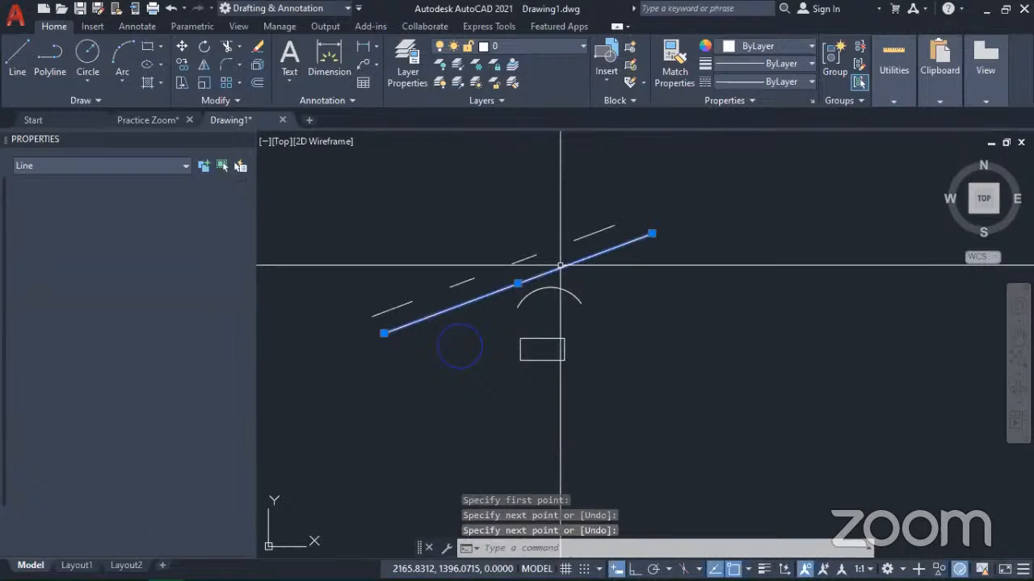
key(Return)
click(203, 67)
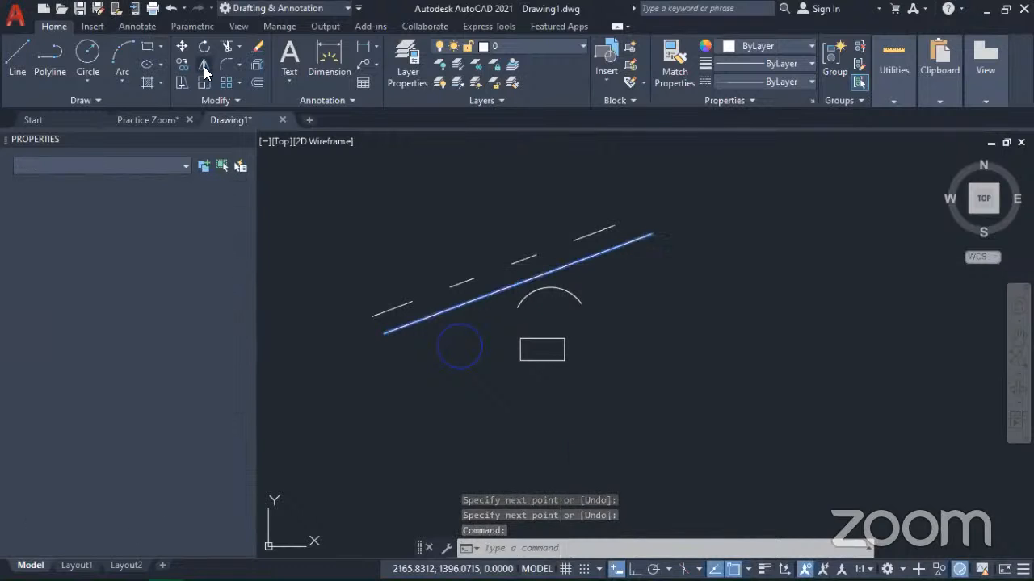
click(615, 225)
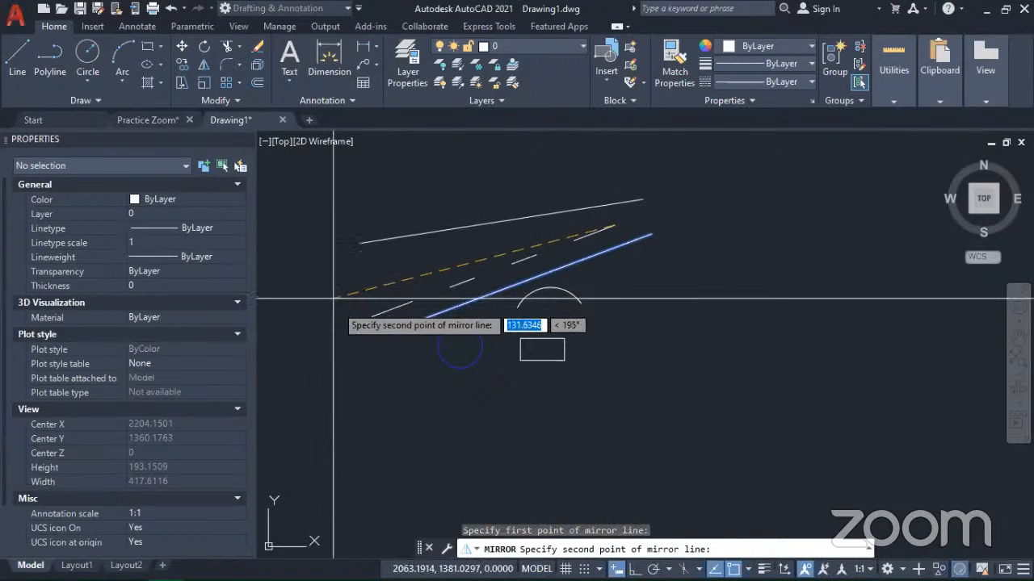
click(372, 316)
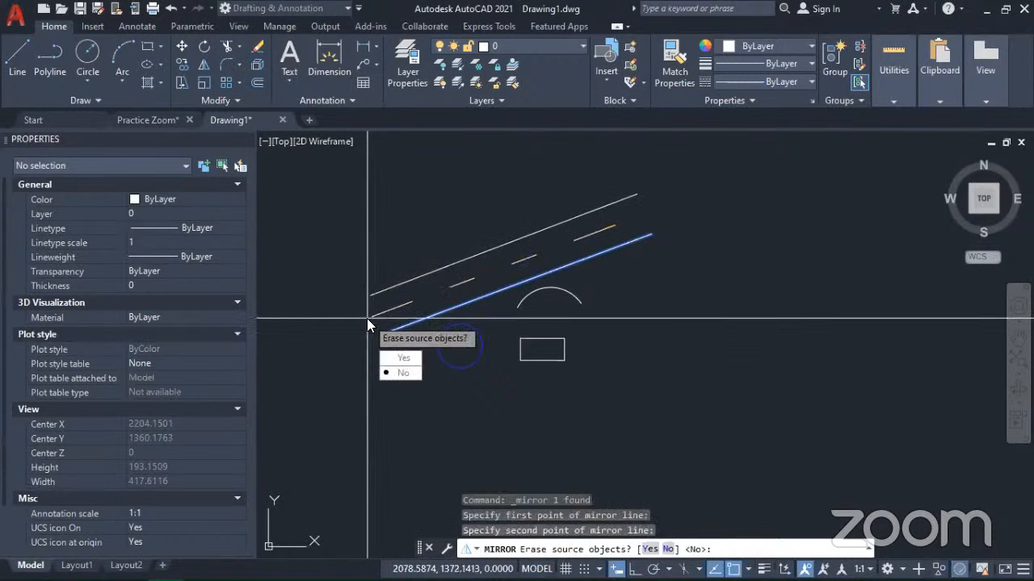
click(397, 373)
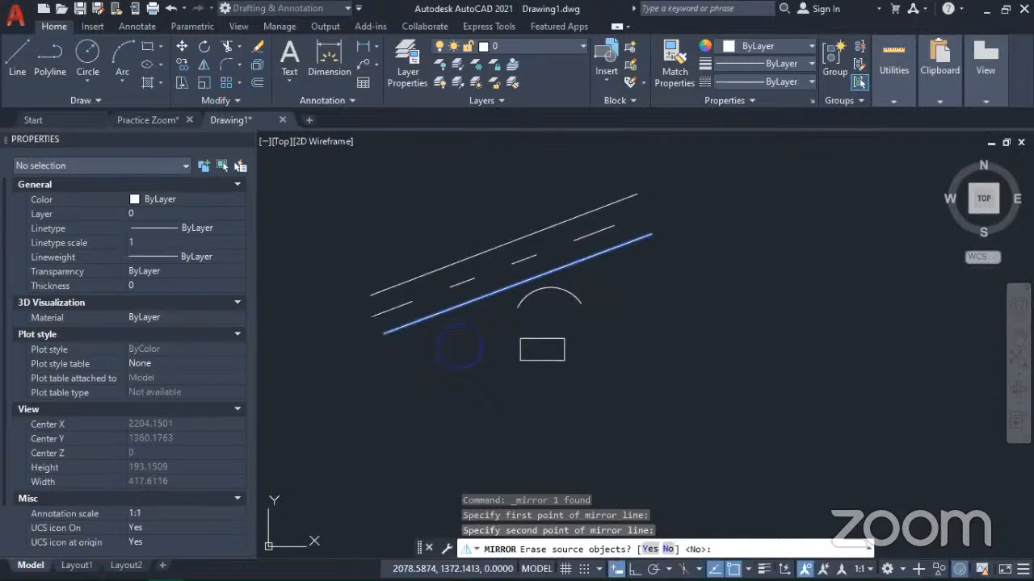
scroll(554, 272, up, 5)
scroll(572, 280, down, 5)
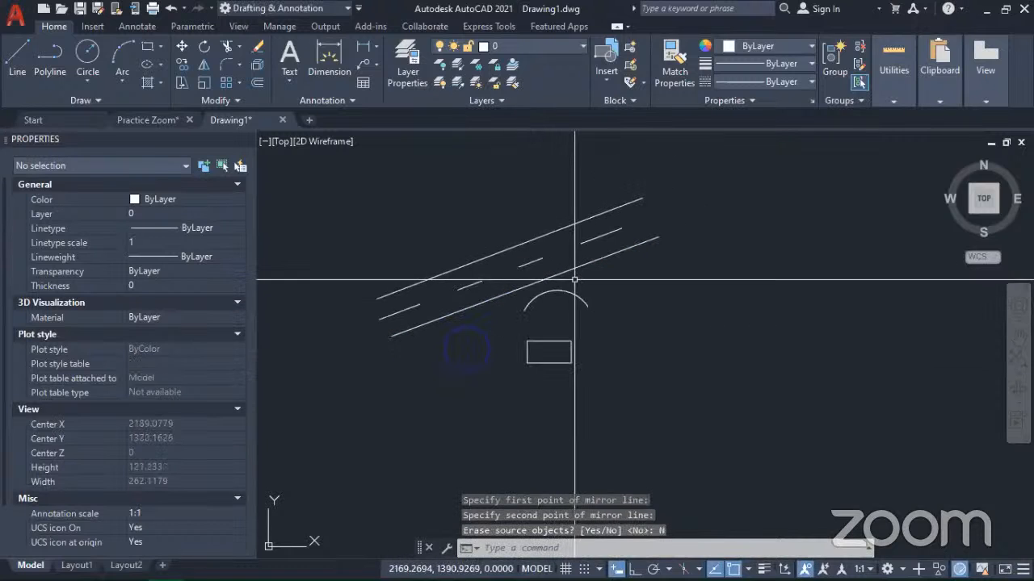
mouse_move(499, 392)
middle_down()
mouse_move(593, 385)
mouse_move(590, 415)
middle_up()
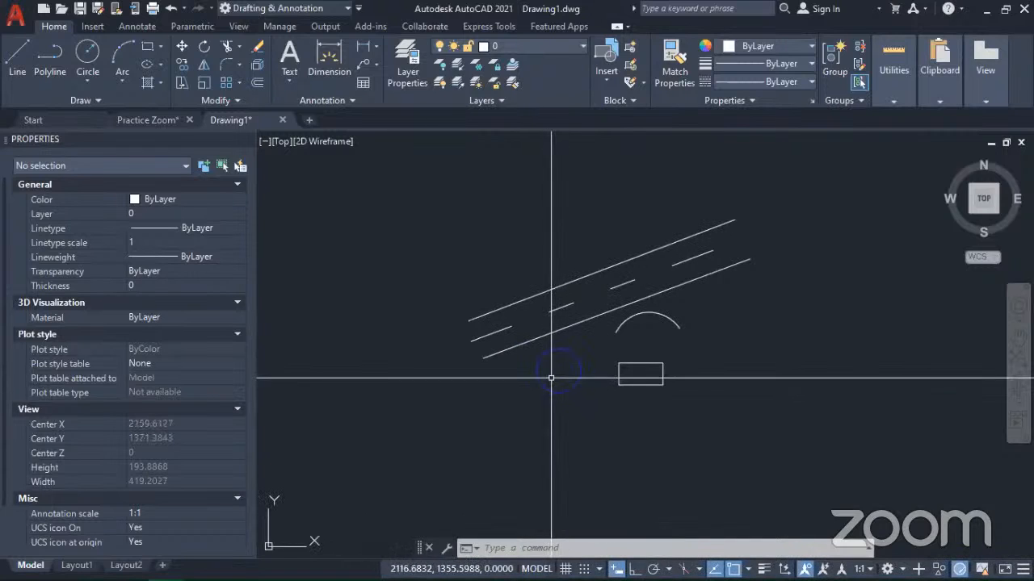
Step: Change the blue circle's linetype to ACAD_ISO03W100
scroll(545, 380, up, 4)
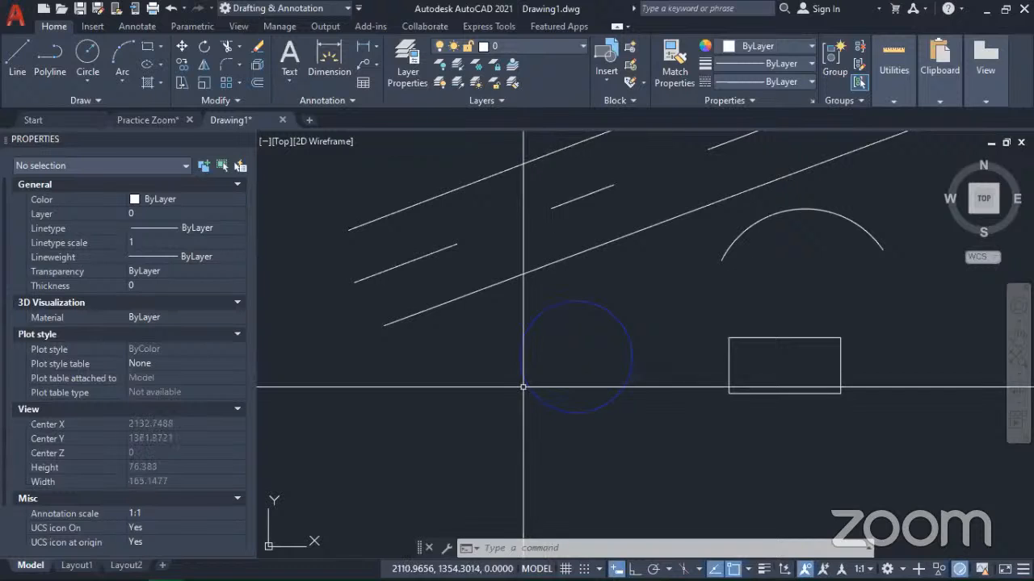
click(568, 379)
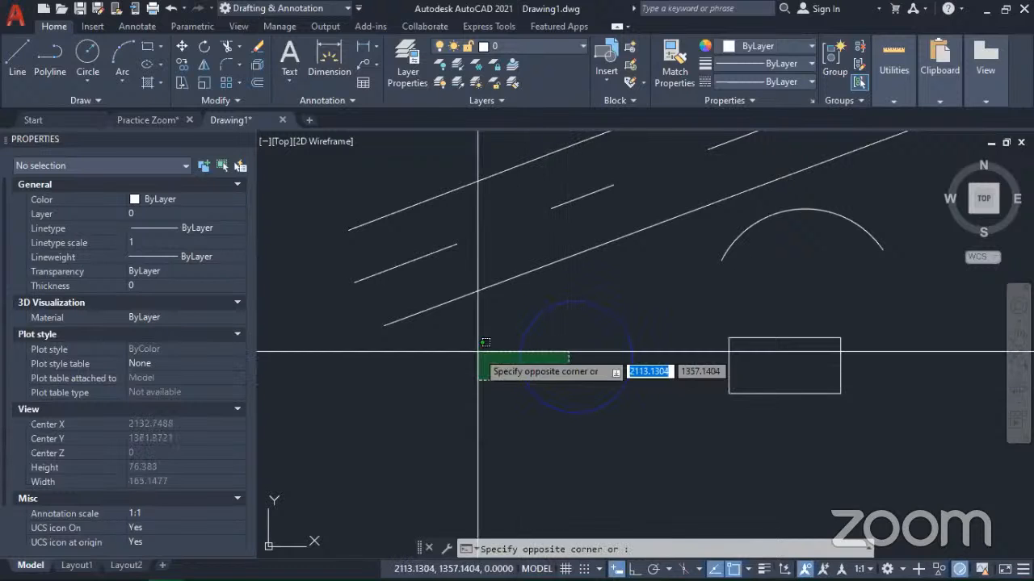
click(468, 349)
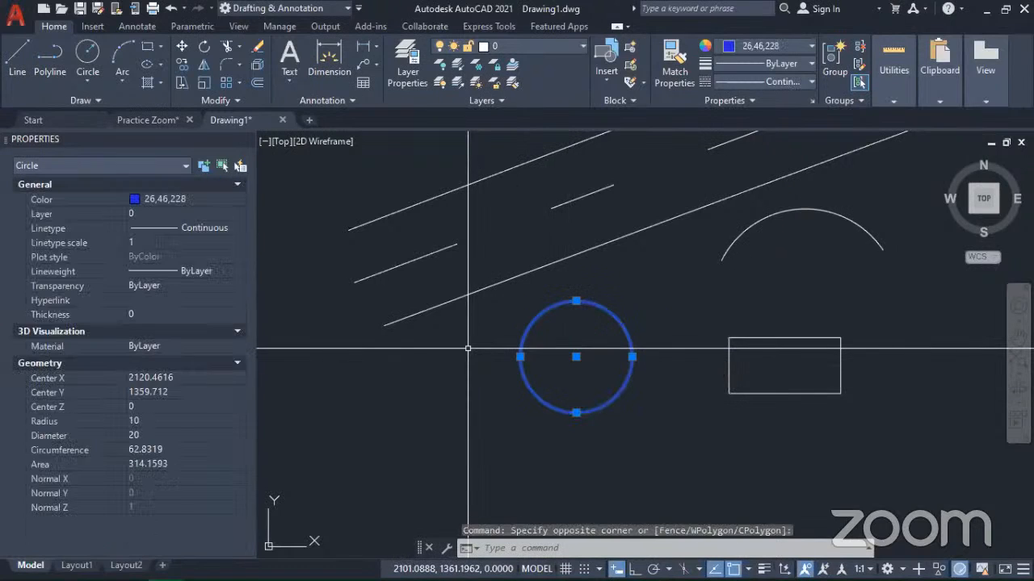
click(153, 219)
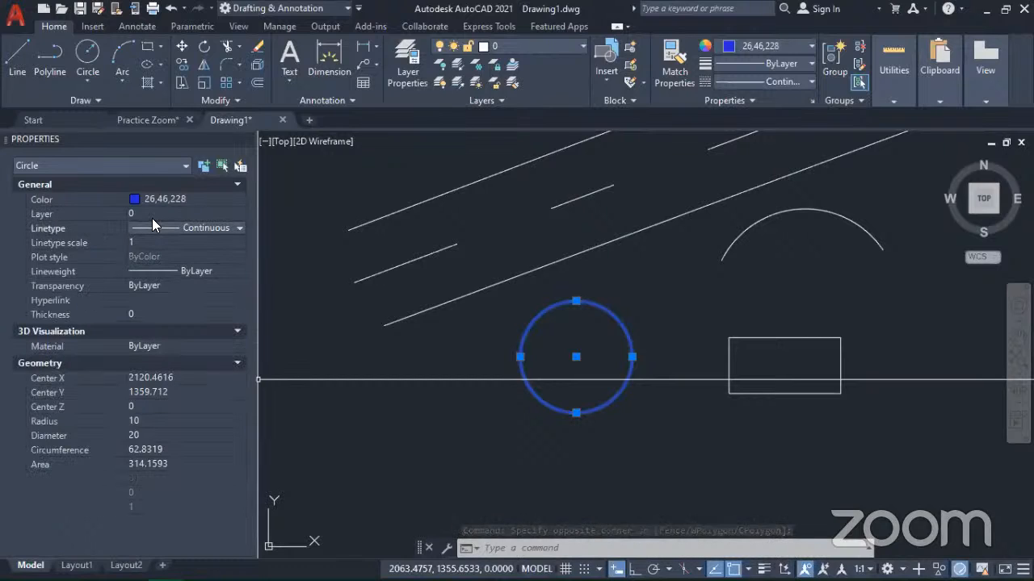
click(216, 229)
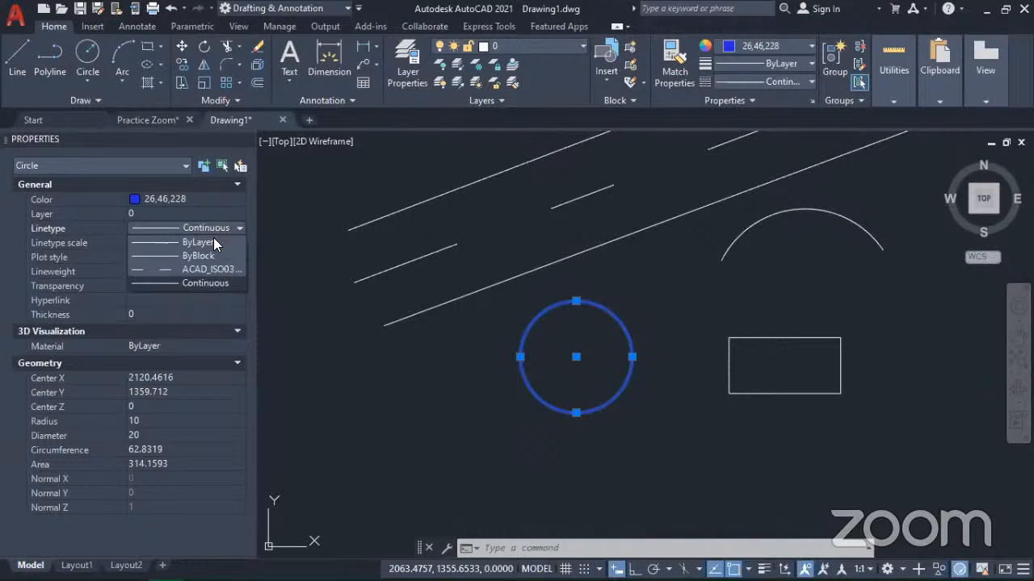
click(202, 268)
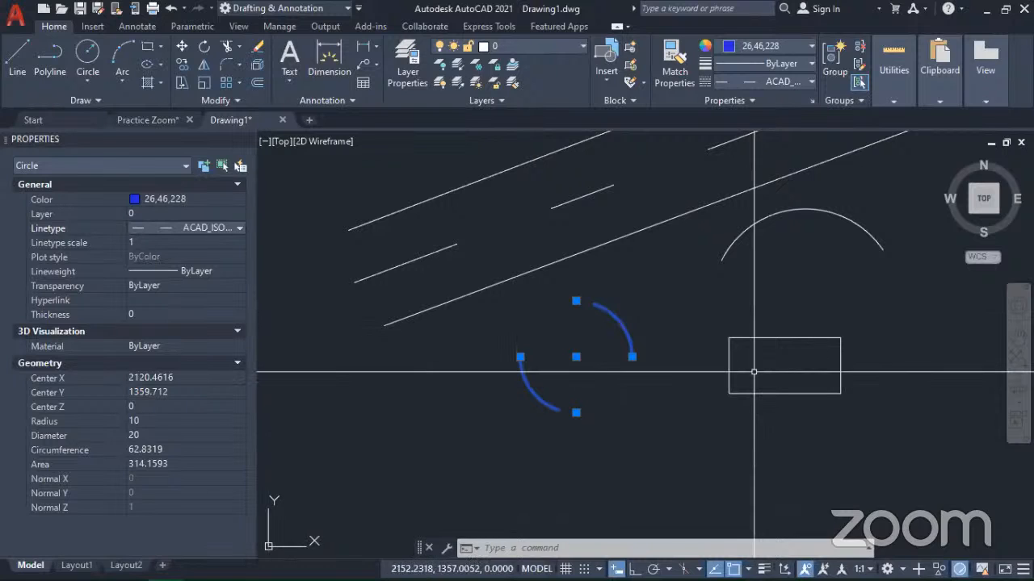
Step: Stretch the circle by its quadrant grips to a radius of about 87 units and shrink it to about 29 units
scroll(722, 300, down, 4)
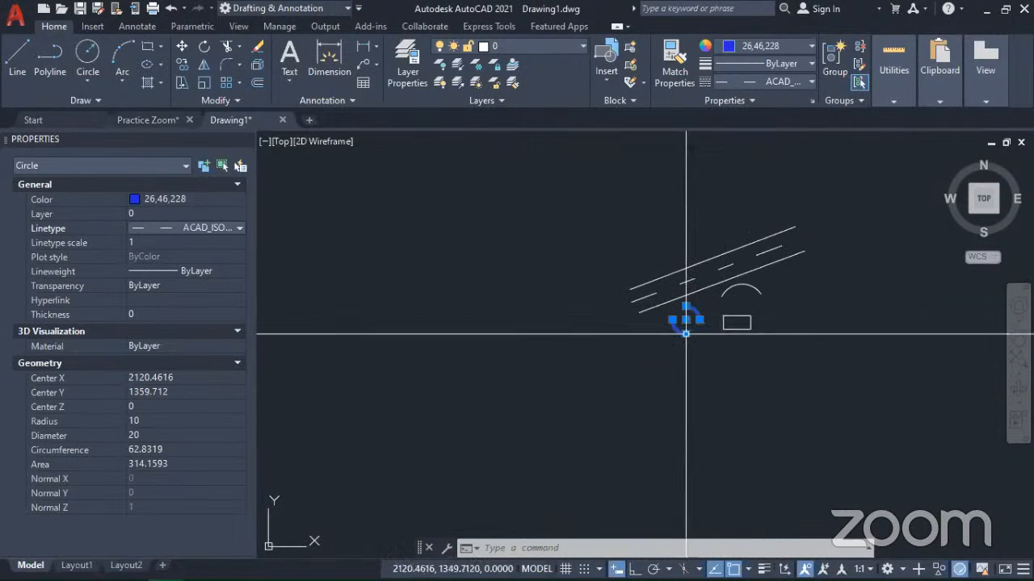
click(686, 334)
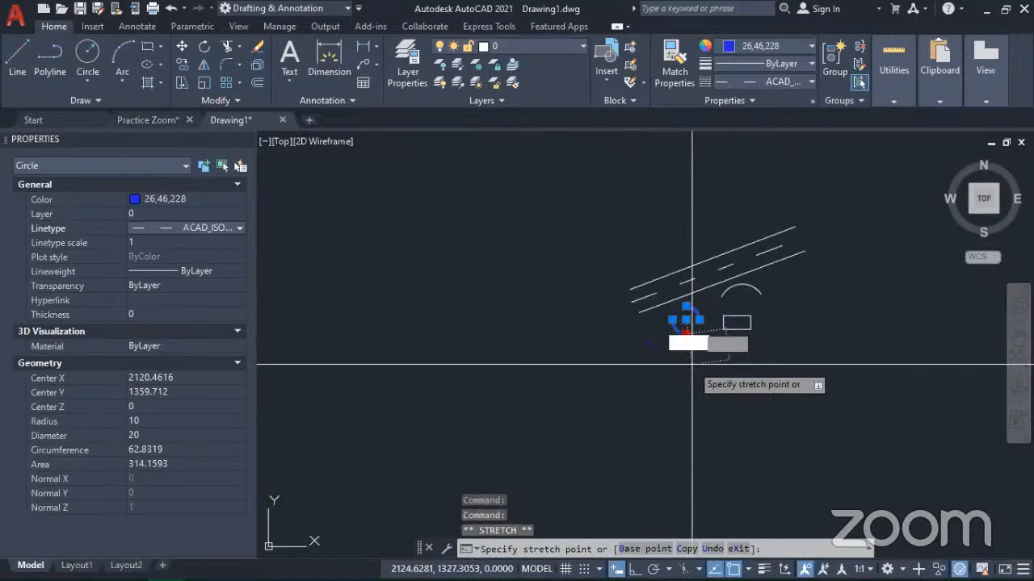
click(706, 438)
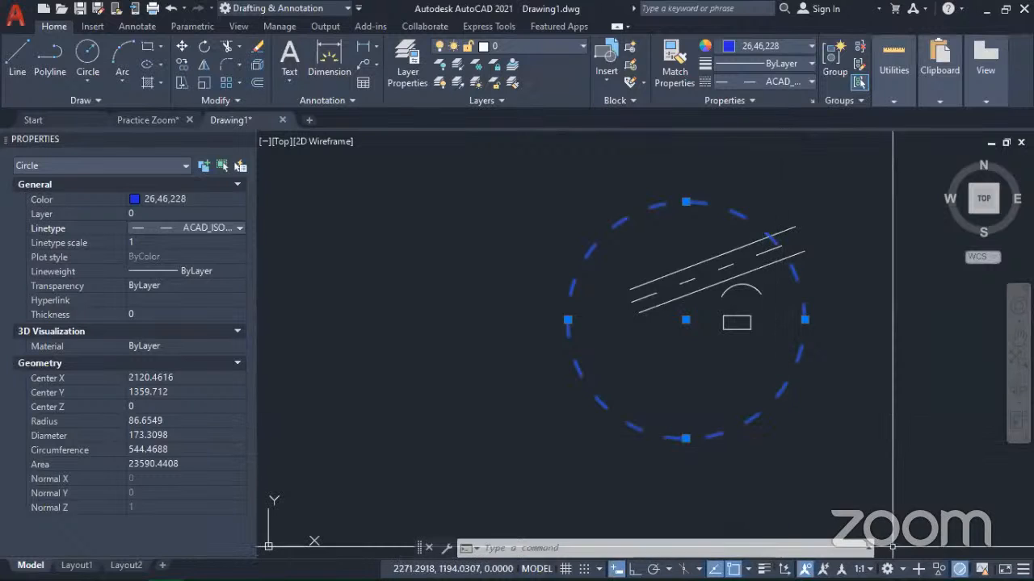
click(685, 201)
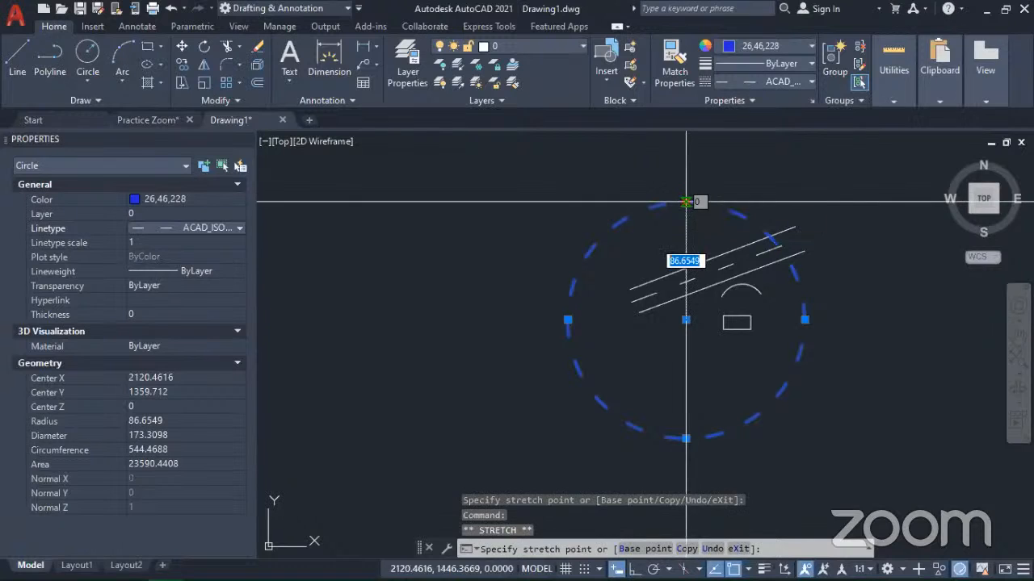
click(649, 320)
scroll(665, 318, up, 4)
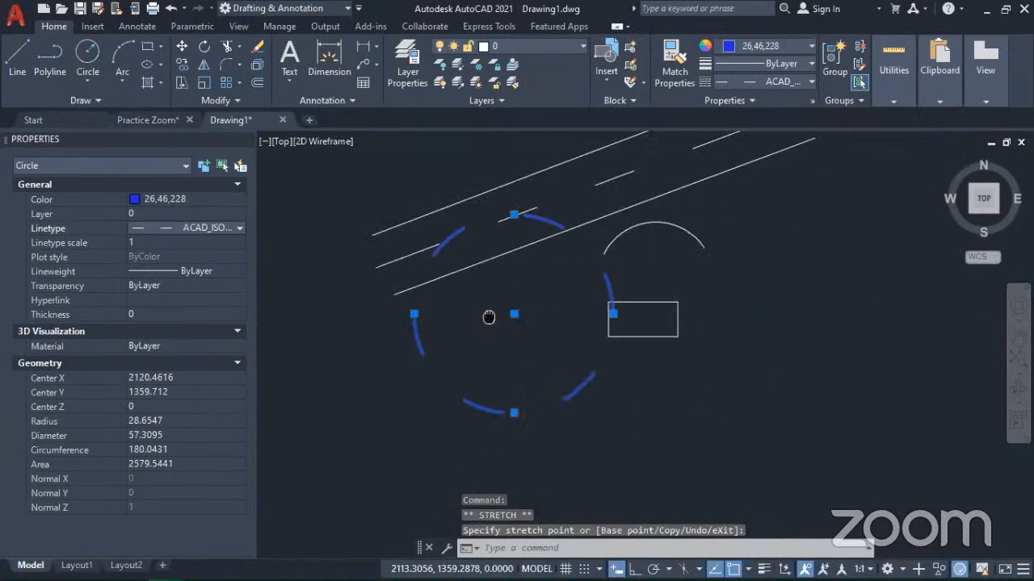
Step: Move the blue circle clear of the lines toward their lower left and shrink its radius to about 11 units
click(674, 303)
click(410, 357)
middle_drag(394, 369, 623, 316)
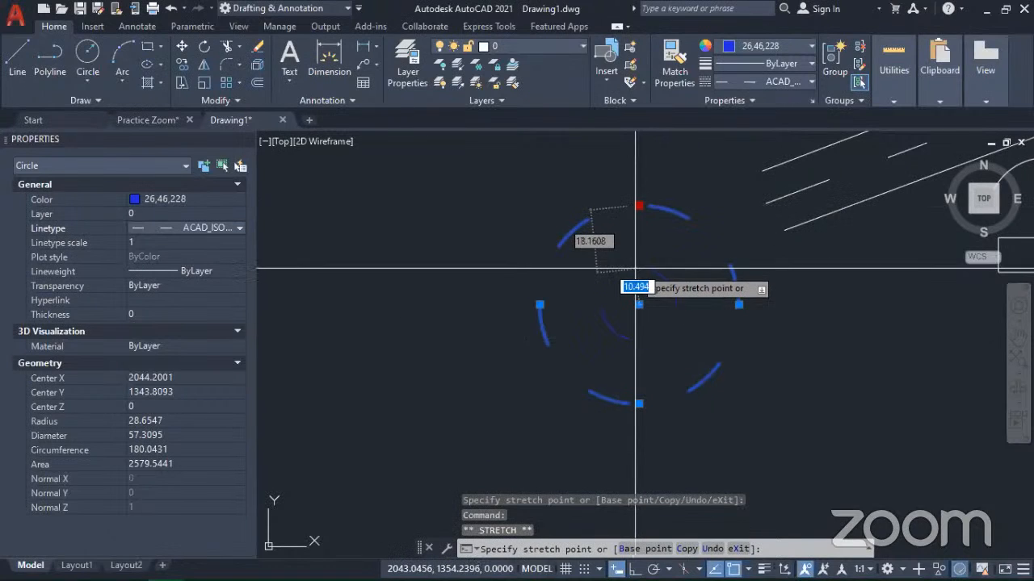
click(623, 275)
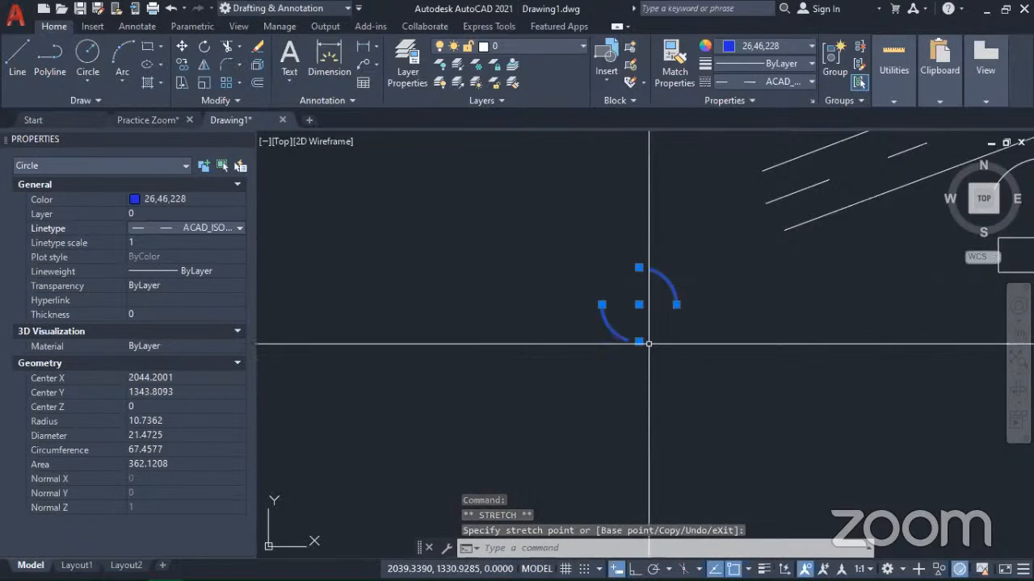
scroll(646, 323, down, 2)
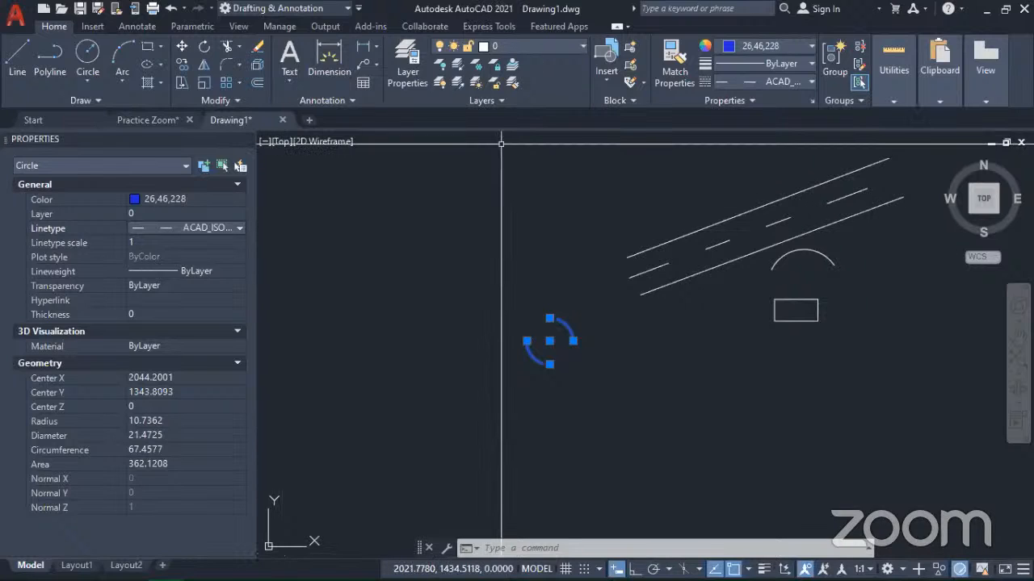
key(Escape)
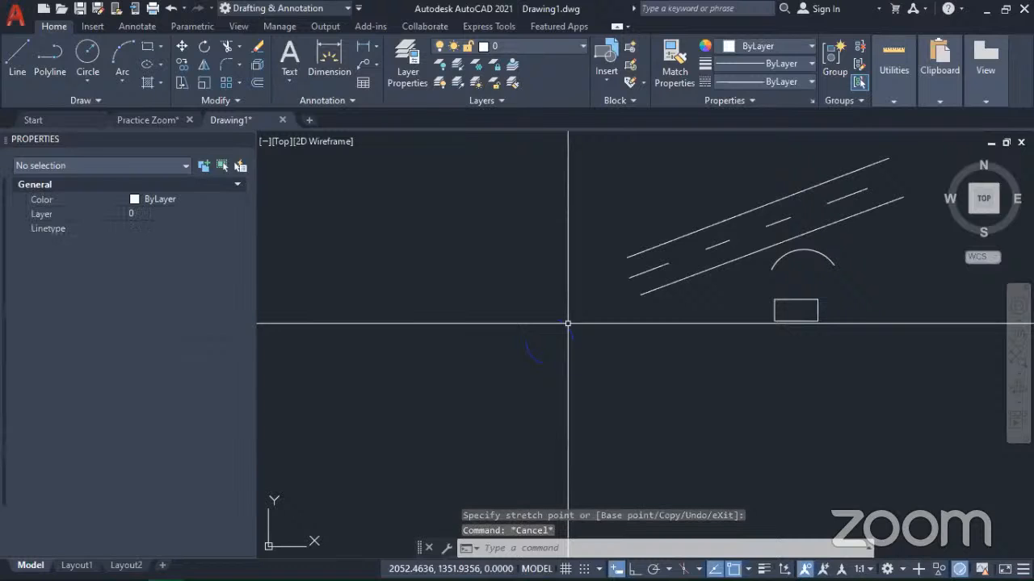
Step: With nothing selected, set the current color to Red and the current linetype to ACAD_ISO03W100 for new objects
scroll(727, 420, down, 3)
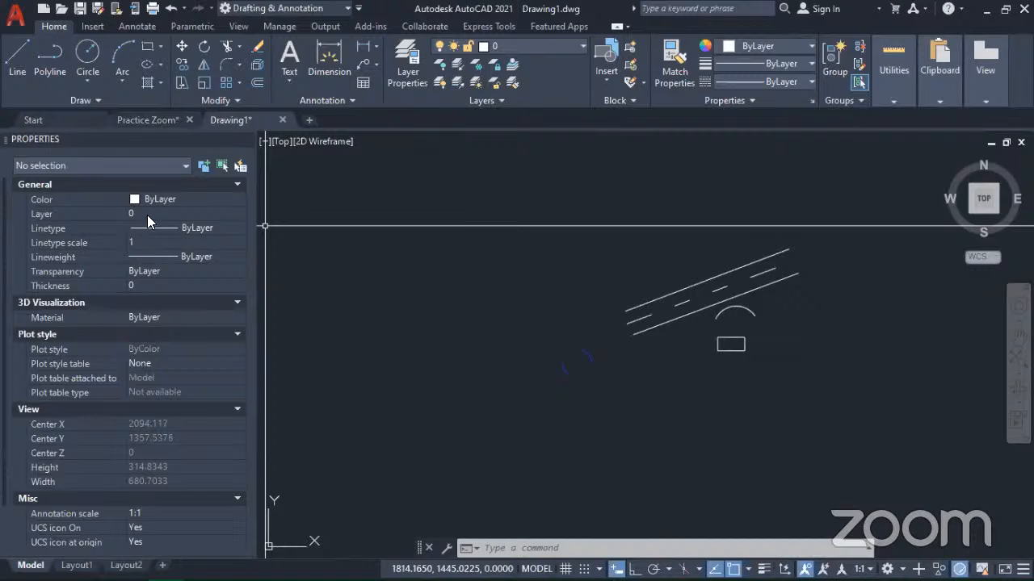
click(182, 199)
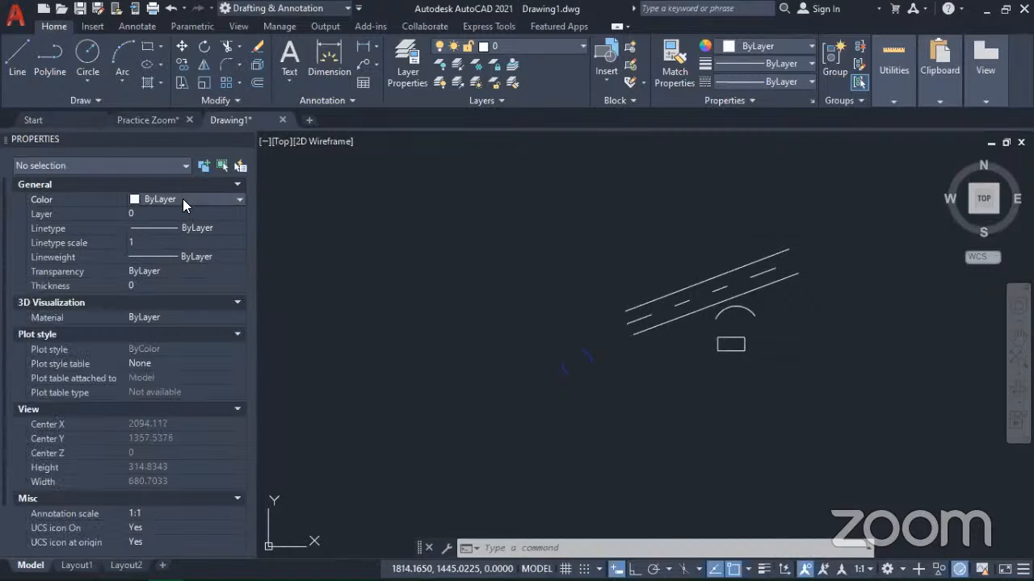
click(182, 198)
click(137, 240)
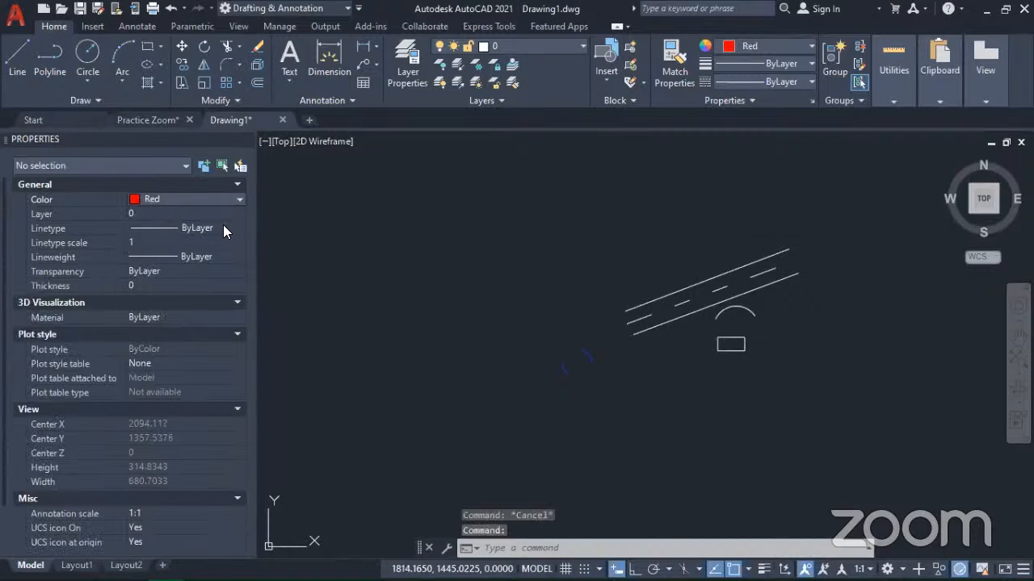
click(202, 229)
click(202, 230)
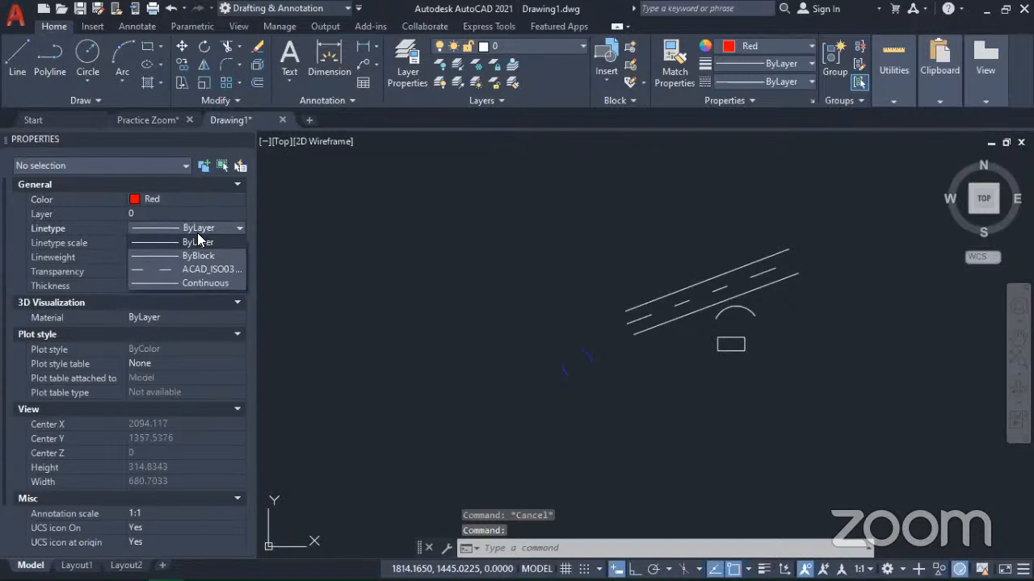
click(182, 270)
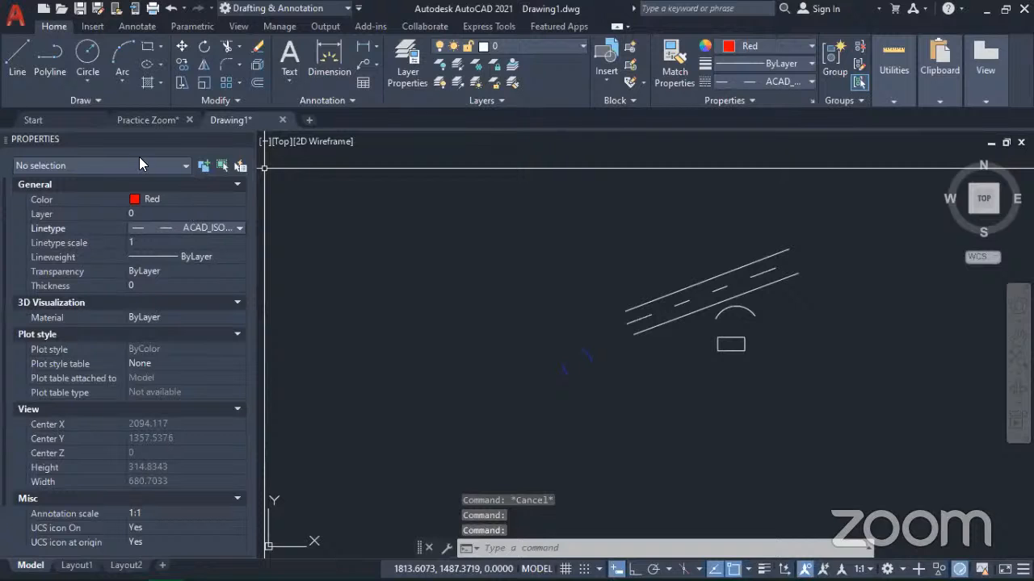
Step: Draw one long red dashed line rising from far left of the blue circle to above the three parallel lines
click(17, 57)
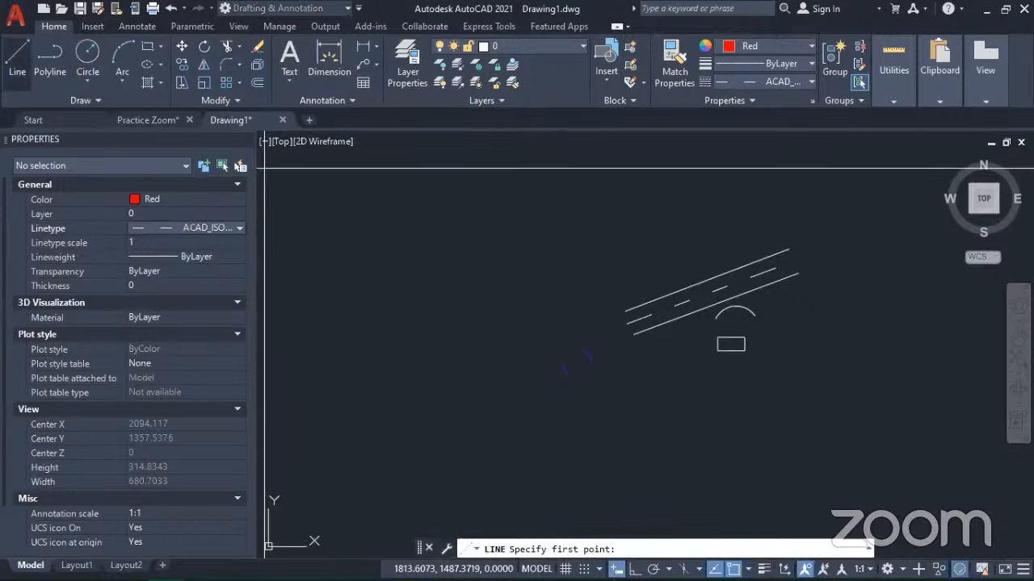
click(390, 341)
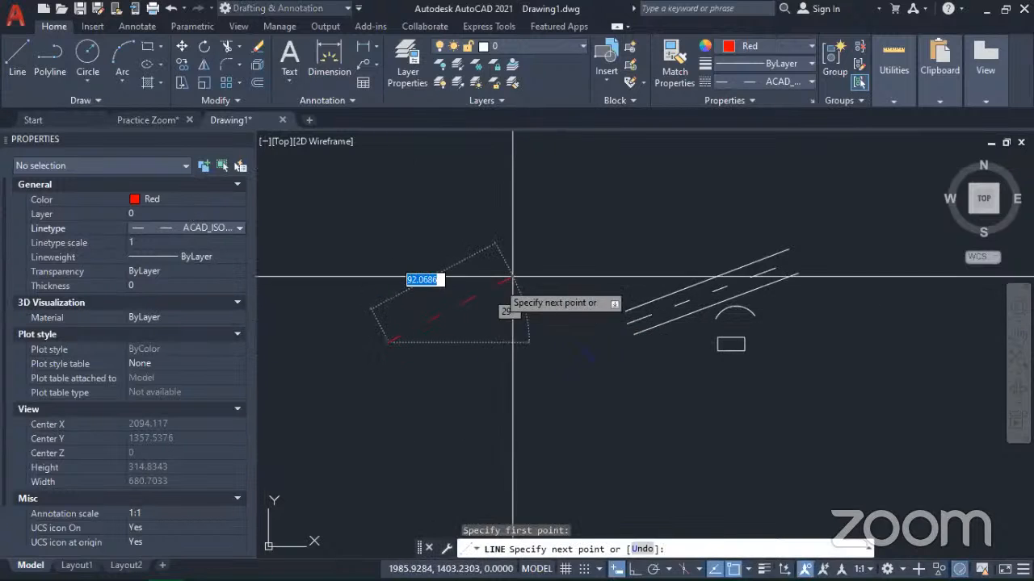
click(747, 190)
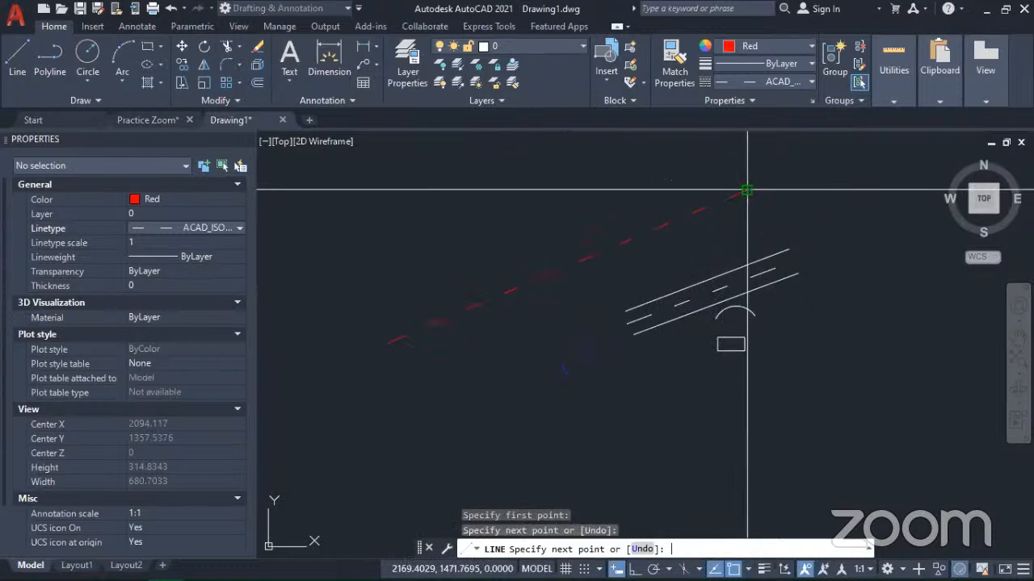
key(Return)
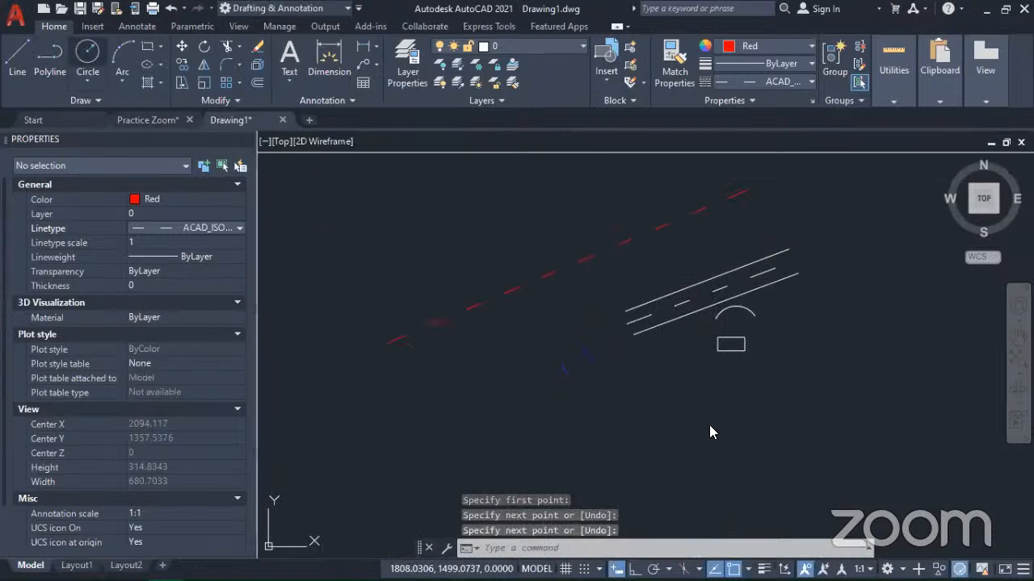
Step: Draw a large red dashed circle below the lower end of the red line
text(c)
key(Return)
click(454, 482)
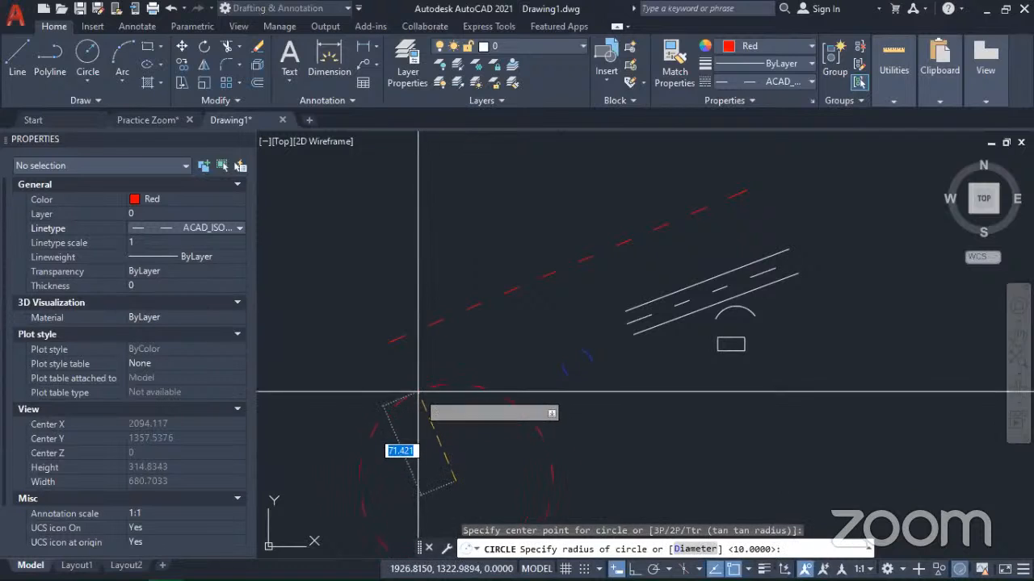
click(417, 394)
middle_drag(447, 455, 487, 350)
scroll(488, 351, down, 2)
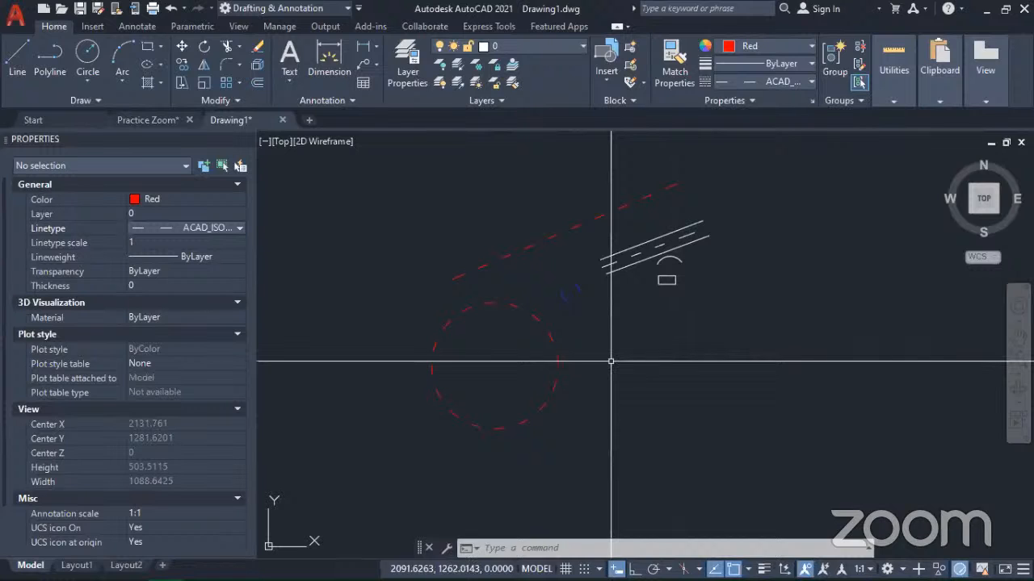
middle_drag(714, 433, 607, 425)
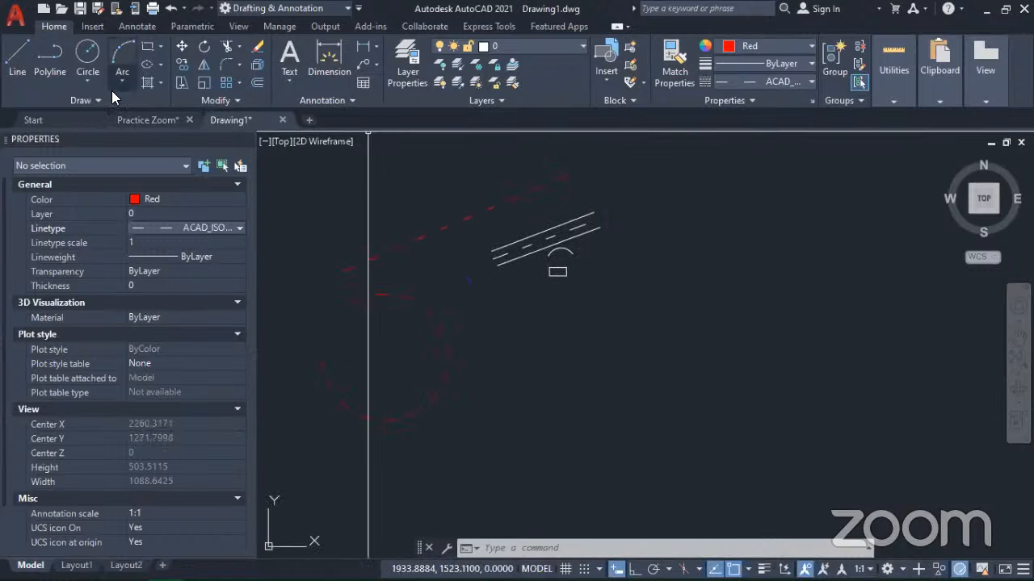
mouse_move(673, 367)
middle_down()
mouse_move(639, 364)
mouse_move(687, 351)
middle_up()
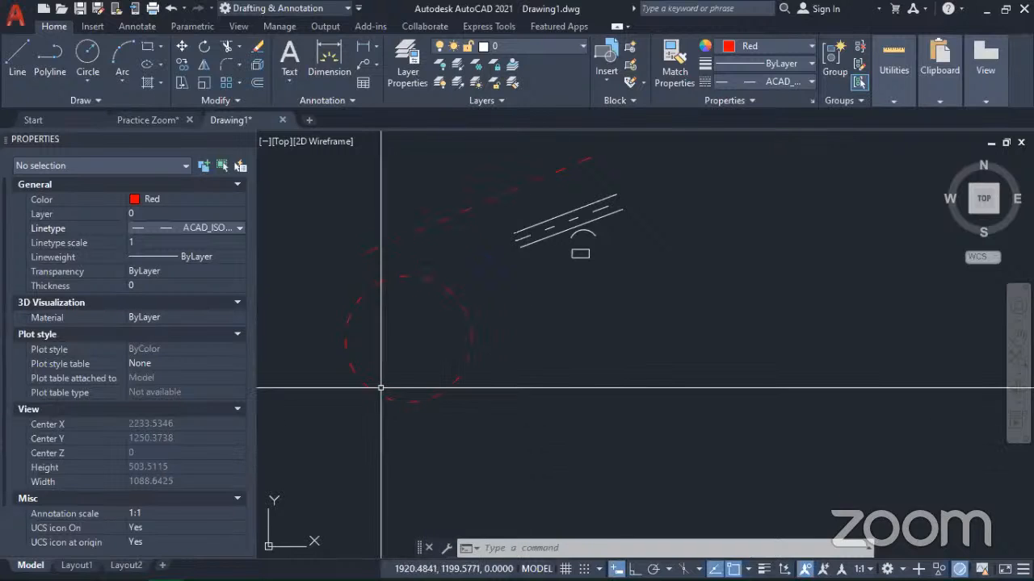
Step: Undo the large red circle, the long red line, and the current linetype and color settings for new objects
scroll(614, 411, up, 2)
key(ctrl+z)
key(ctrl+z)
key(ctrl+z)
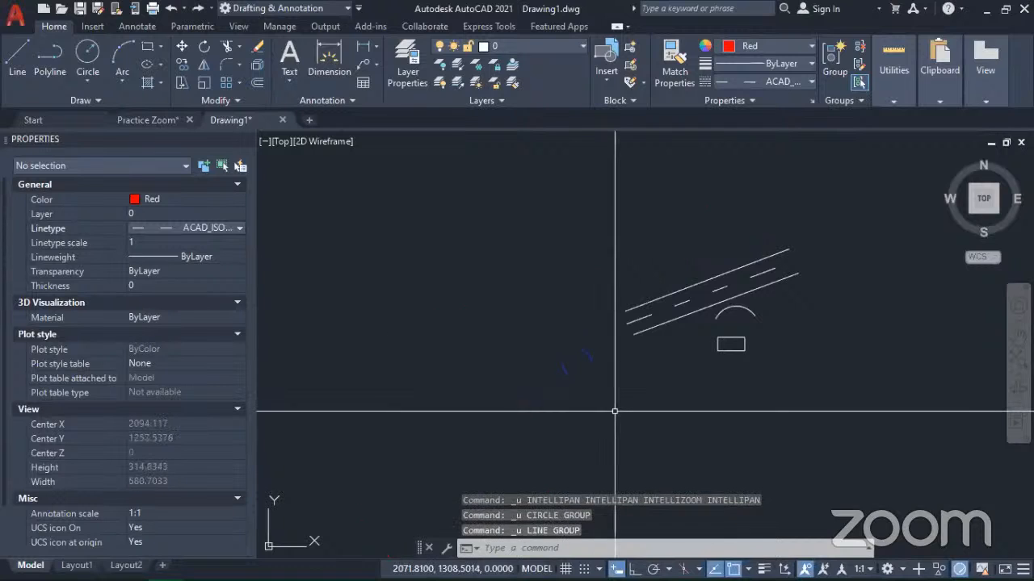
key(ctrl+z)
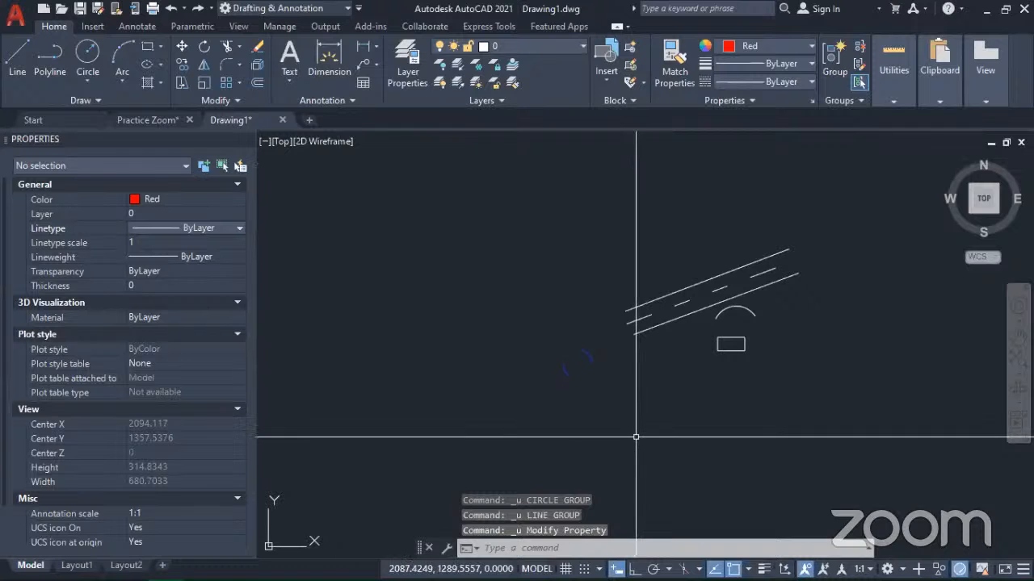
key(ctrl+z)
mouse_move(465, 358)
middle_down()
mouse_move(573, 330)
mouse_move(496, 365)
middle_up()
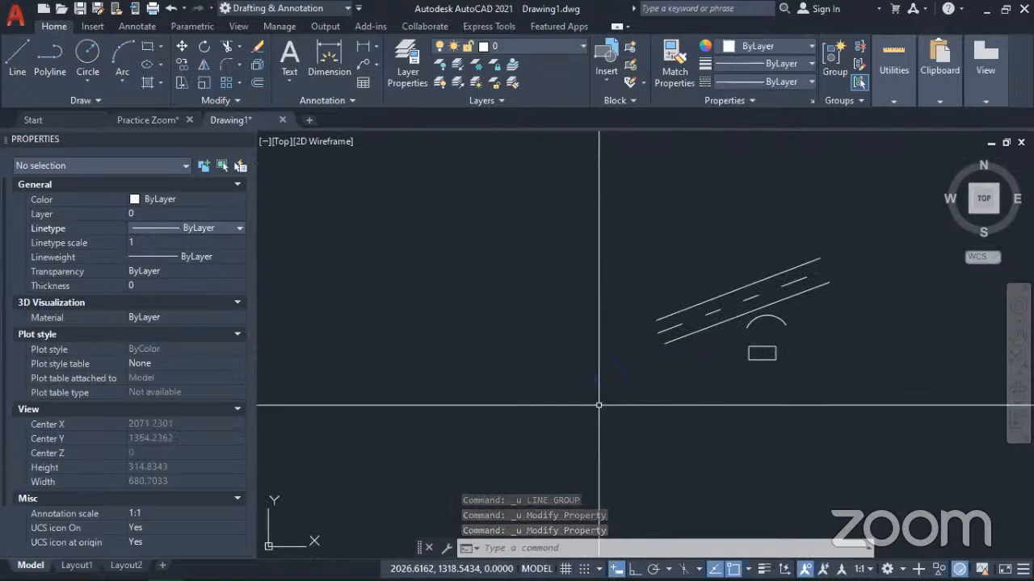
Step: Set the blue circle's linetype scale to 0.3 and deselect it
scroll(614, 388, up, 5)
click(573, 349)
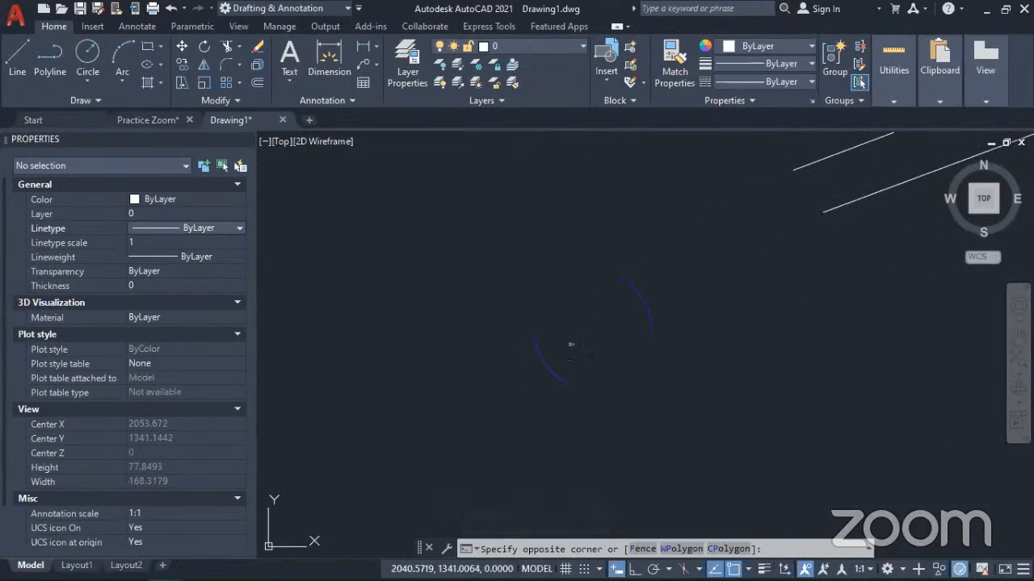
click(407, 260)
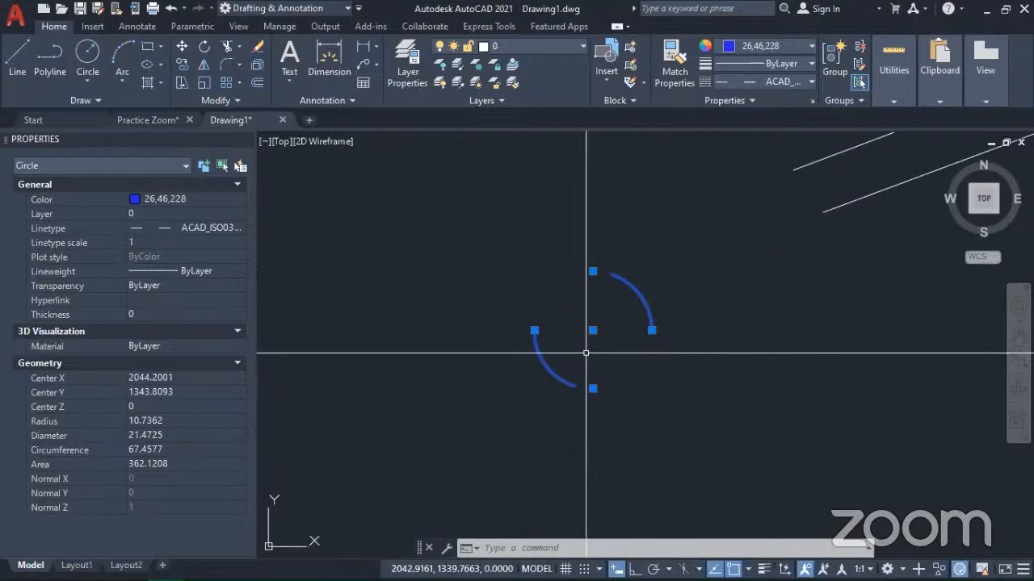
click(153, 243)
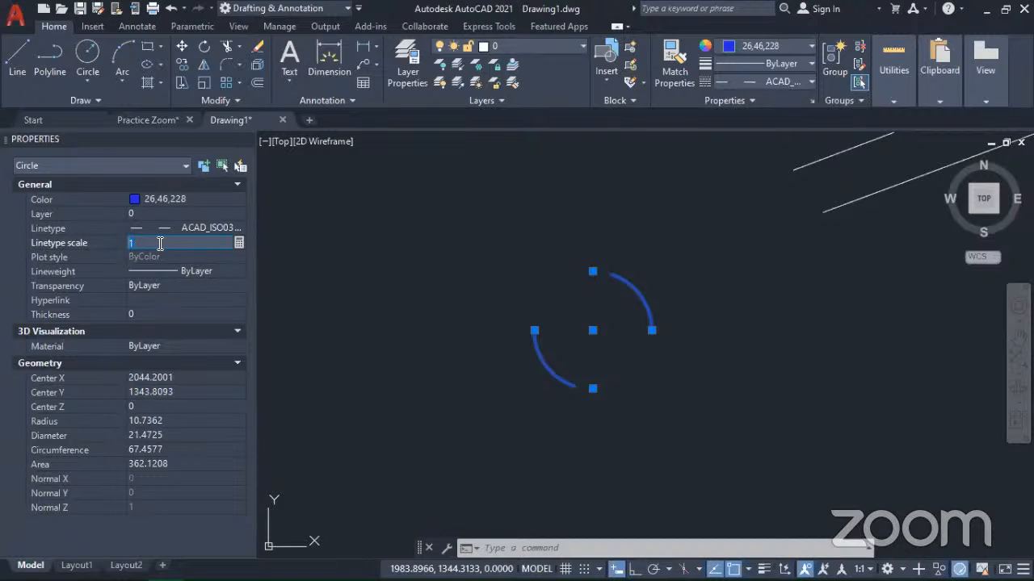
text(3)
key(Return)
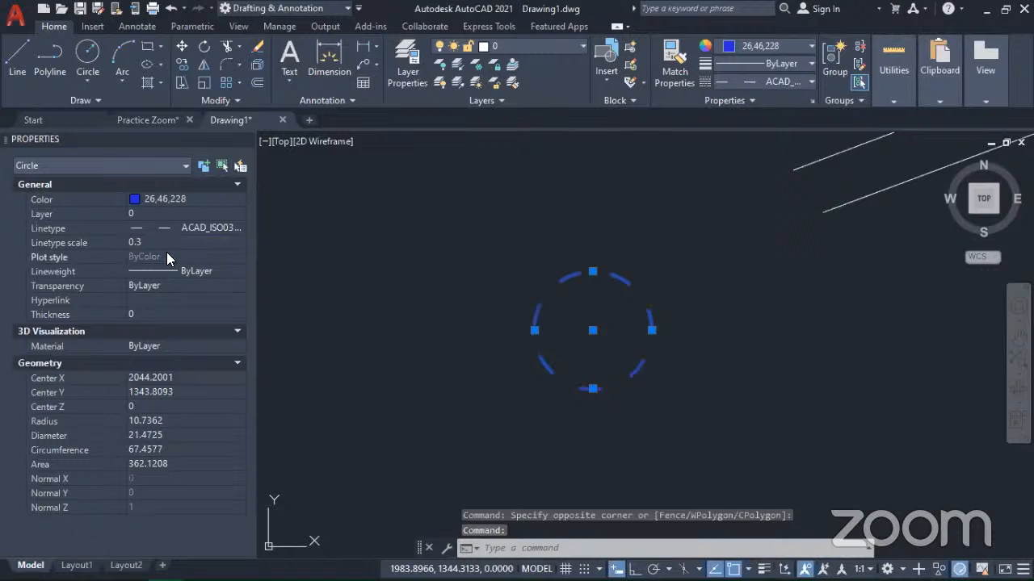
key(Escape)
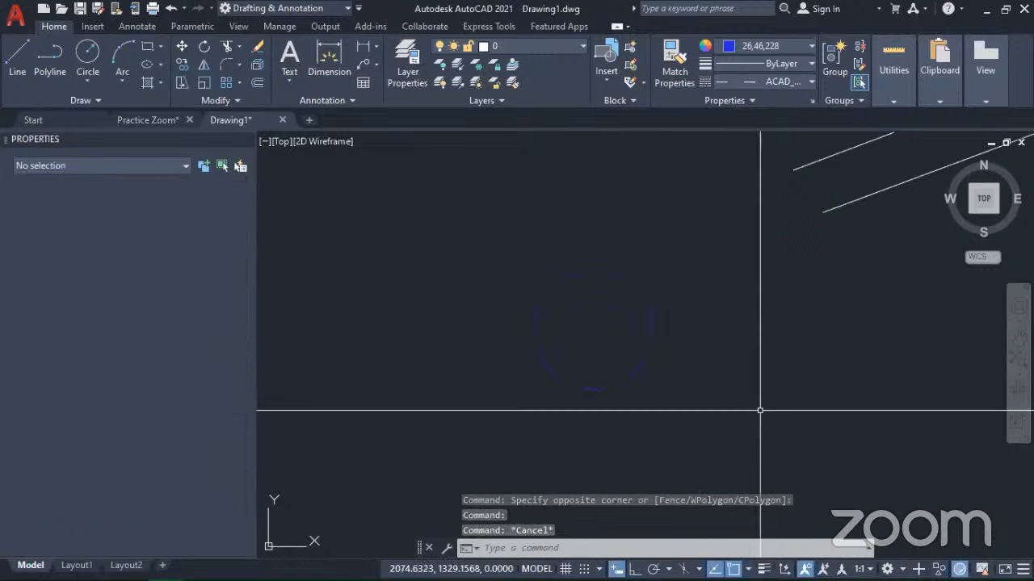
Step: Reselect the blue circle to examine its linetype scale and dash pattern up close, and clear the selection
click(554, 314)
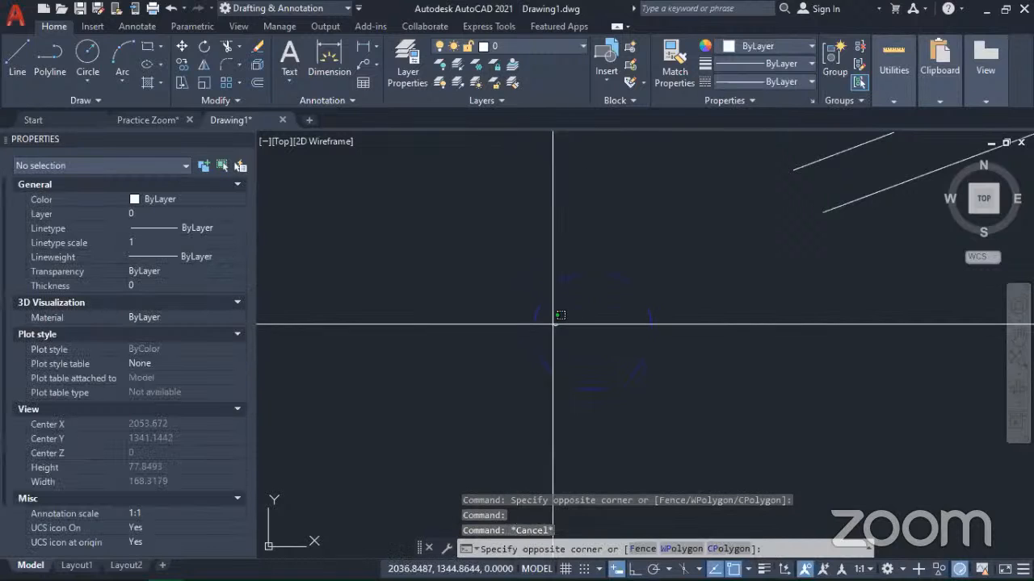
click(481, 282)
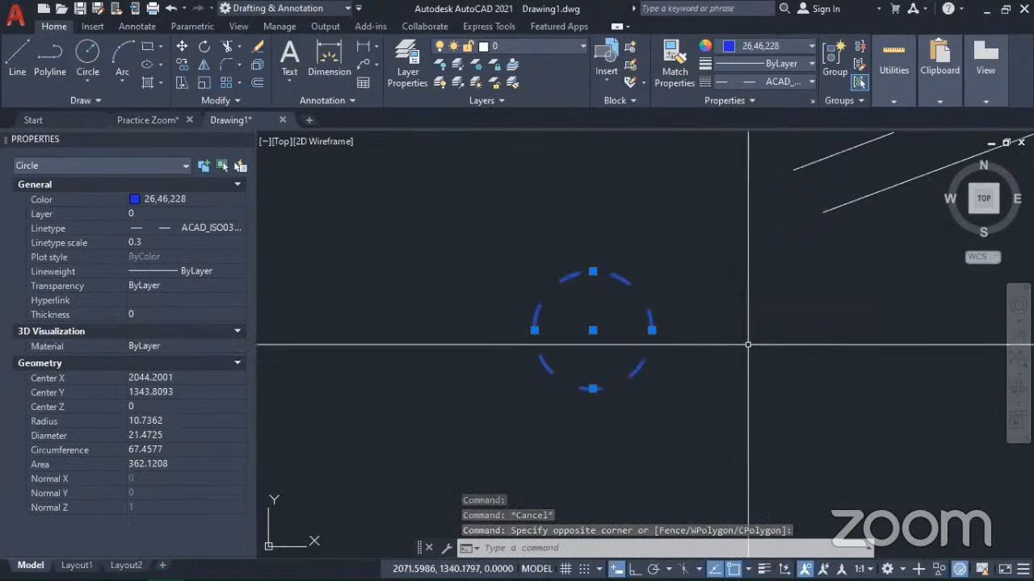
scroll(744, 345, down, 3)
mouse_move(748, 345)
middle_down()
mouse_move(565, 327)
mouse_move(574, 325)
middle_up()
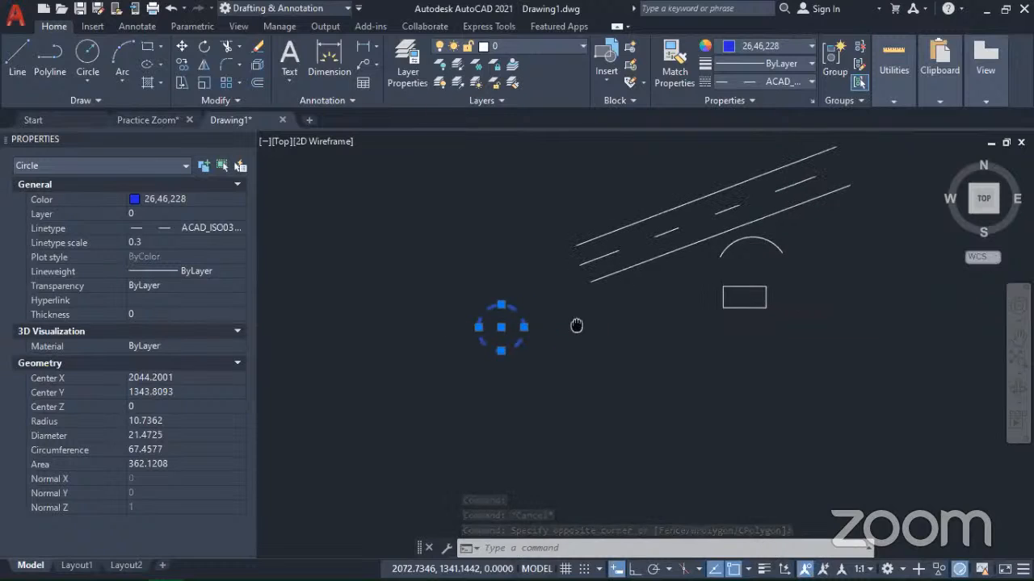
scroll(502, 323, up, 5)
middle_drag(512, 340, 660, 361)
scroll(660, 361, down, 3)
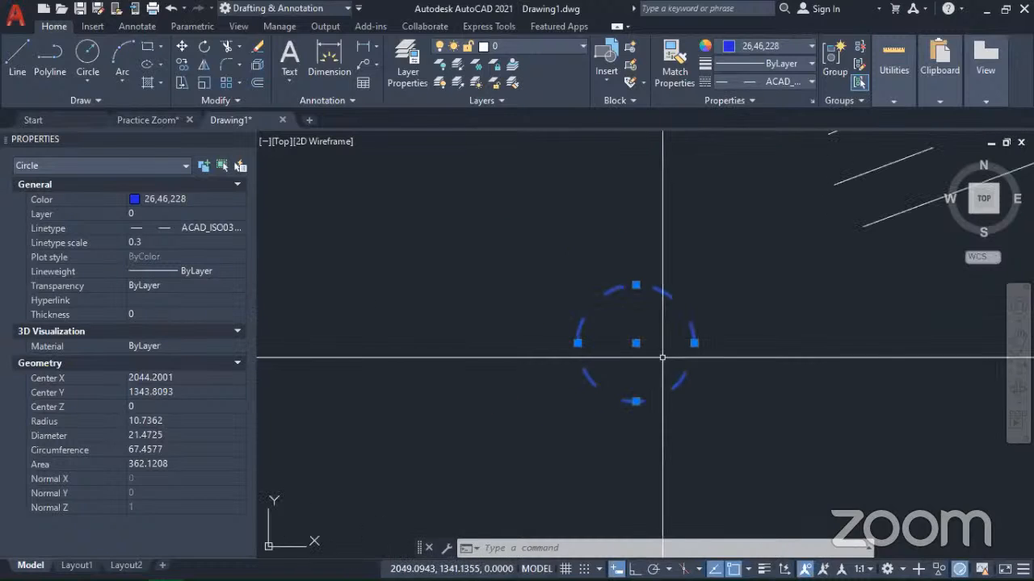
key(Escape)
key(Escape)
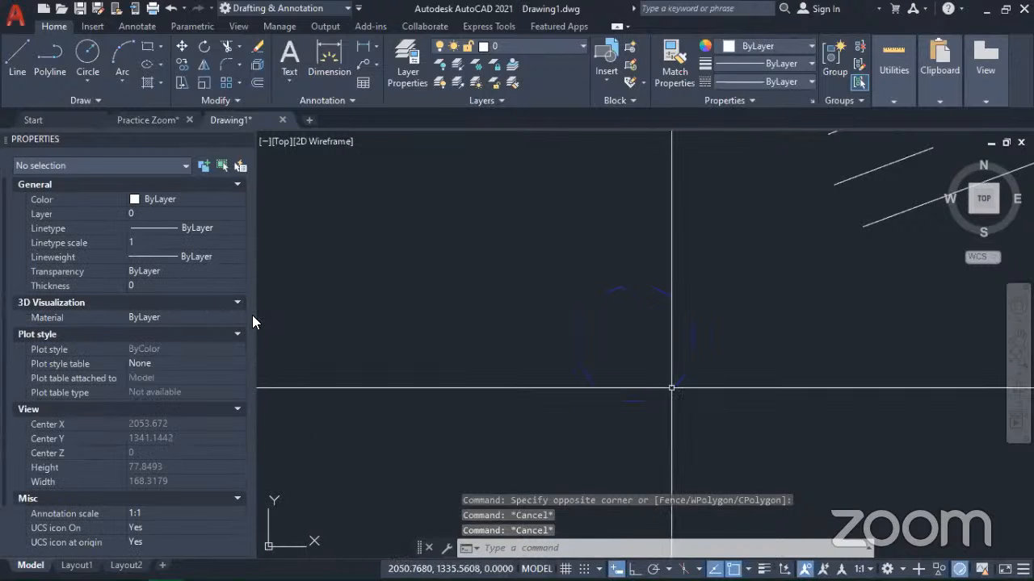
Step: Set the drawing's global linetype scale factor to 0.25 with LTSCALE and check the dashed objects
scroll(484, 355, down, 4)
middle_drag(551, 363, 461, 400)
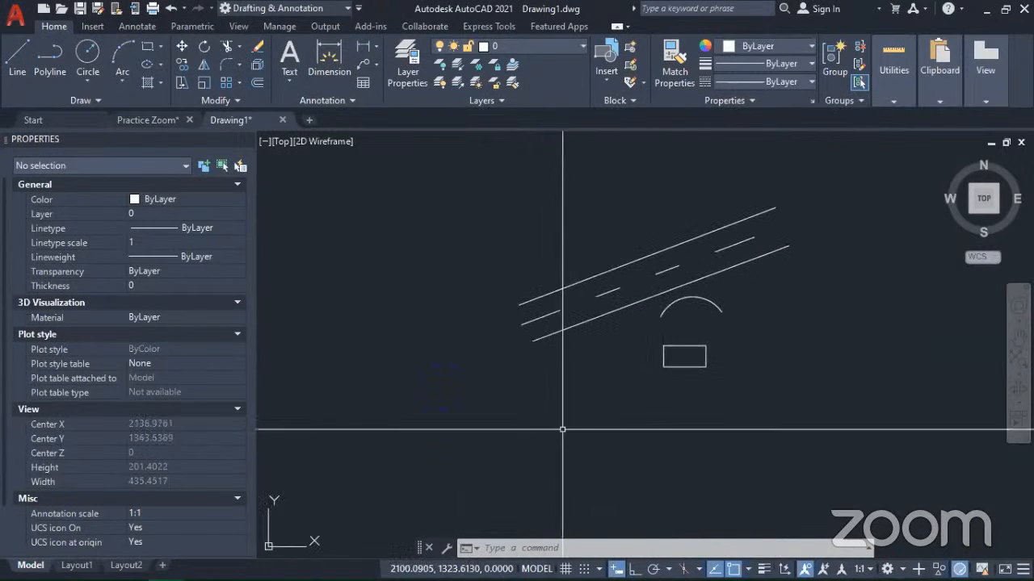
text(ltsca)
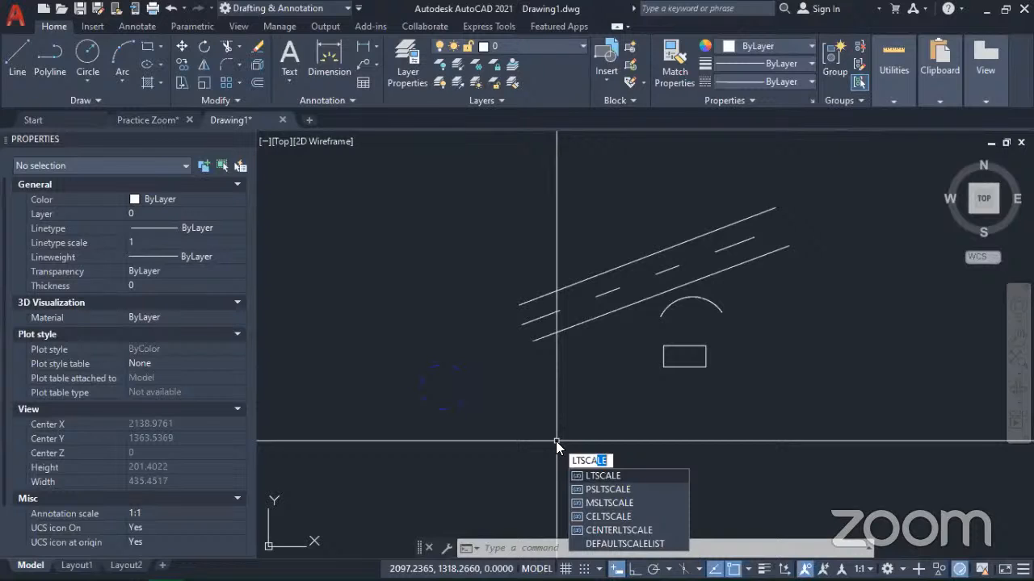
key(Return)
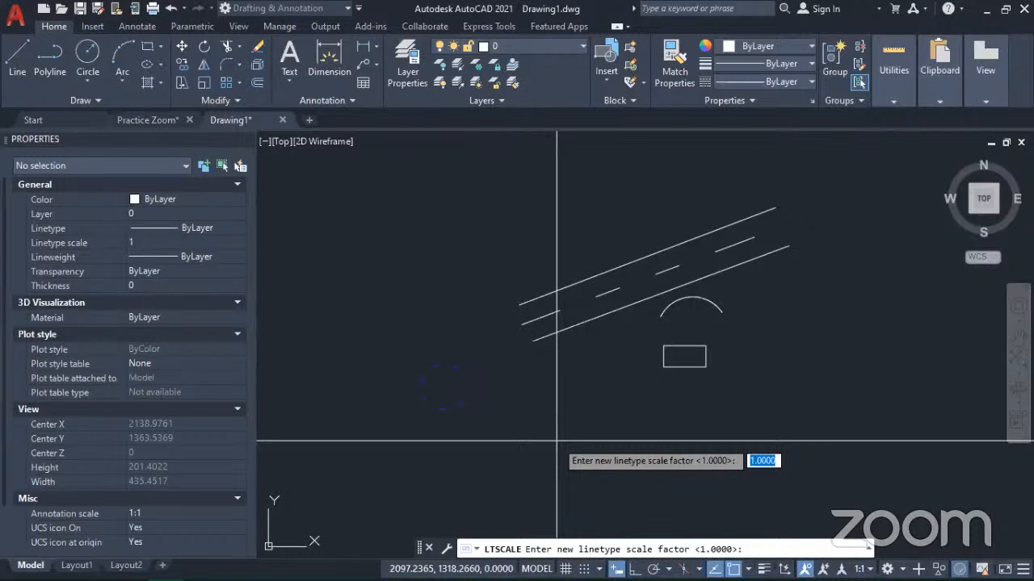
key(F6)
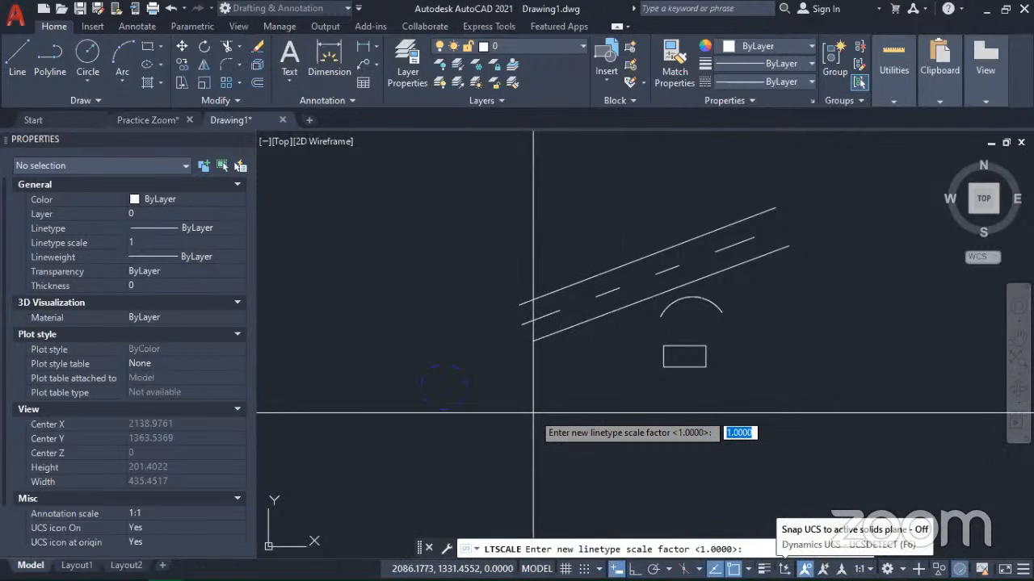
text(.25)
key(Return)
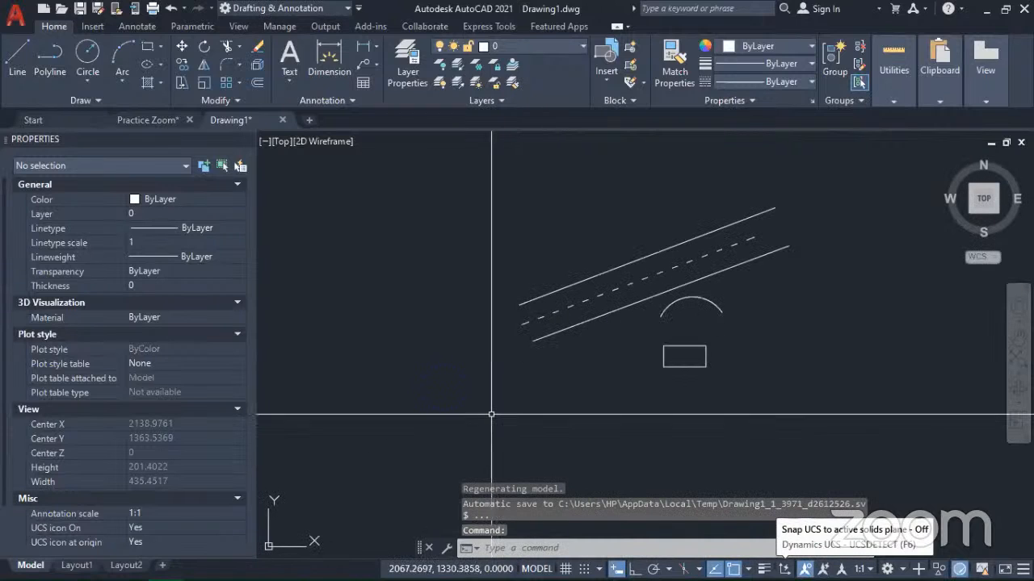
scroll(432, 387, up, 5)
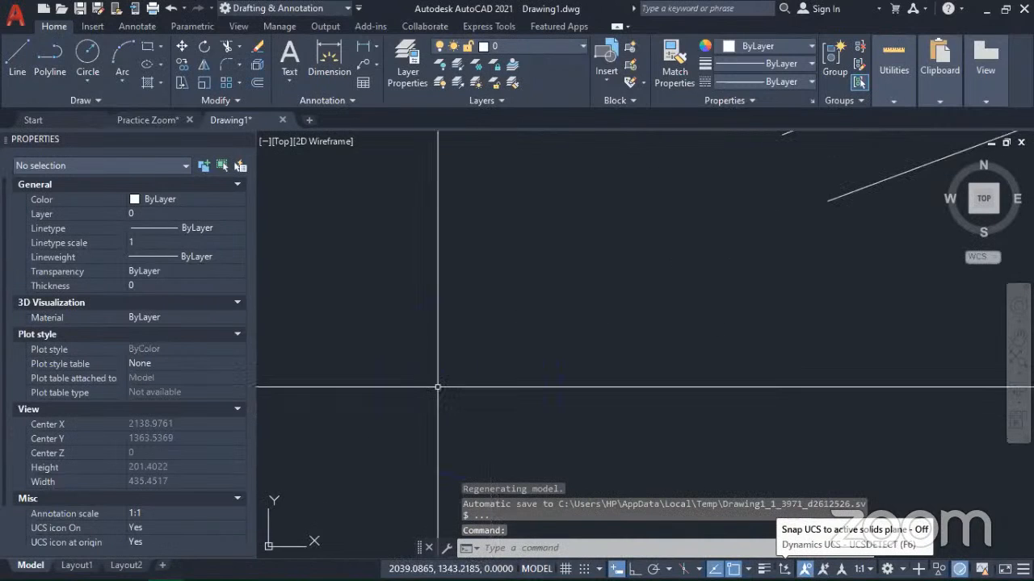
scroll(434, 384, down, 3)
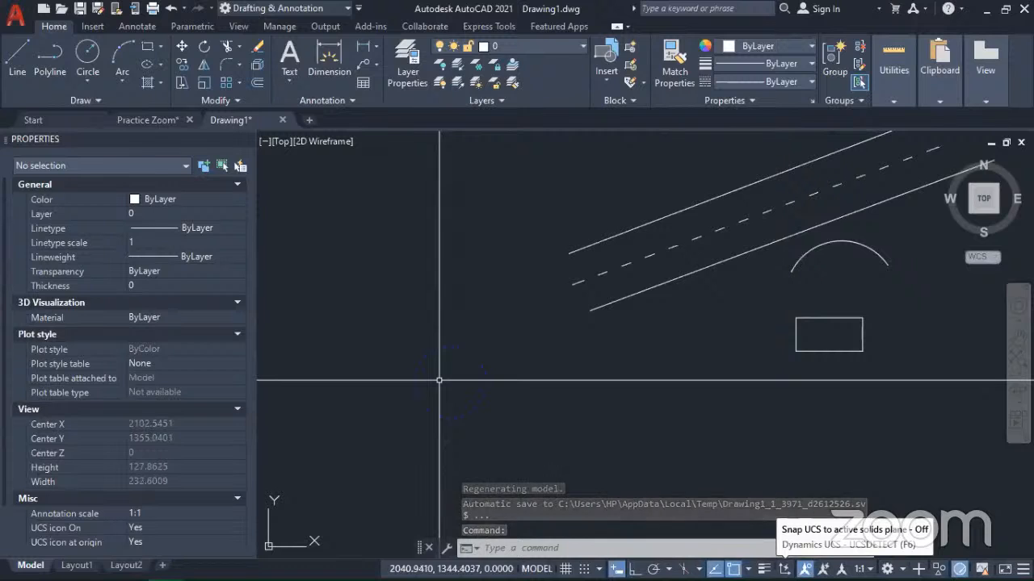
scroll(643, 317, down, 3)
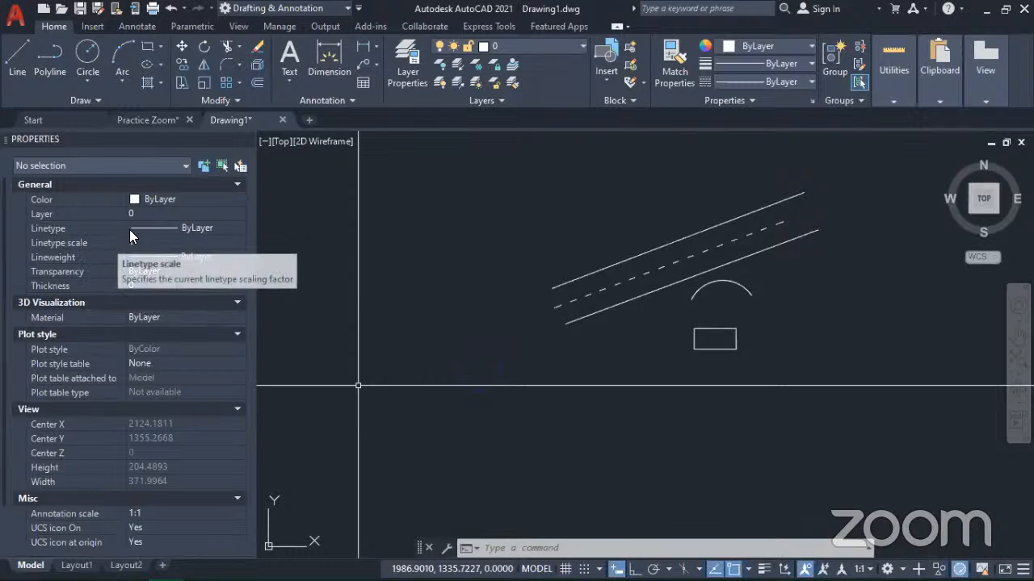
key(Escape)
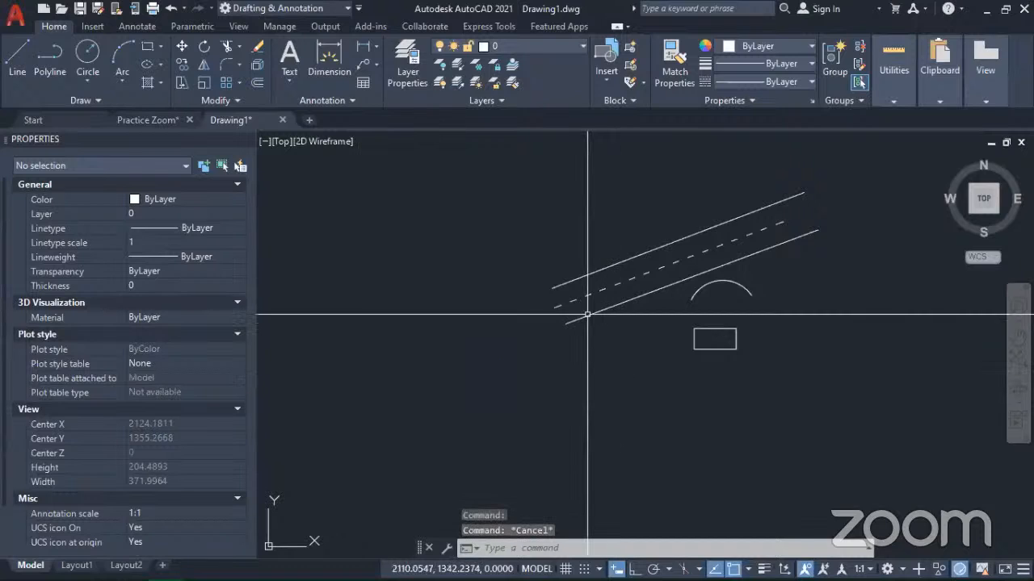
Step: Set the lineweight of the uppermost of the three parallel lines to 0.70 mm
scroll(595, 278, up, 5)
mouse_move(588, 295)
middle_down()
mouse_move(635, 286)
mouse_move(671, 311)
mouse_move(643, 344)
middle_up()
click(639, 340)
click(520, 279)
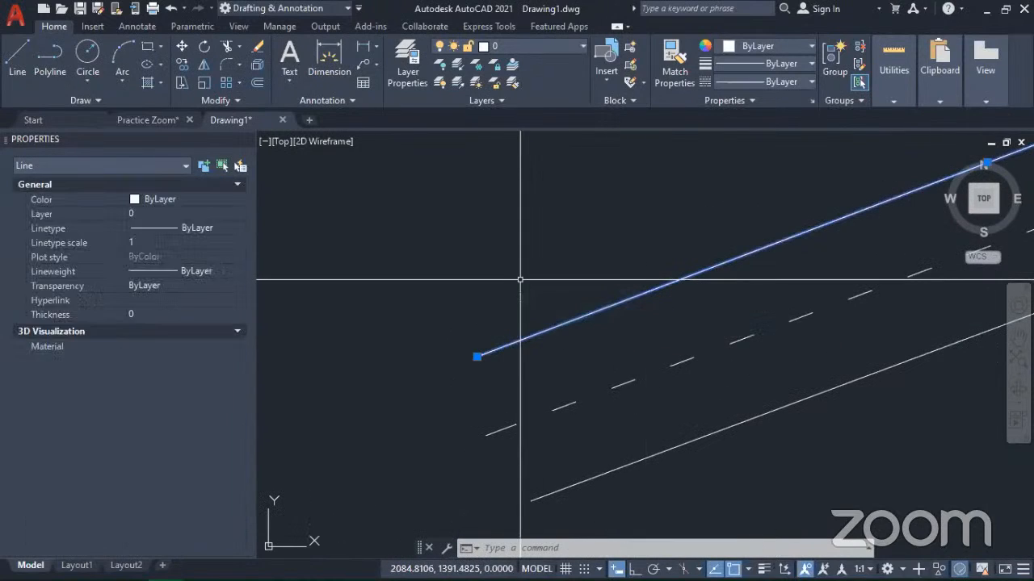
scroll(605, 360, down, 2)
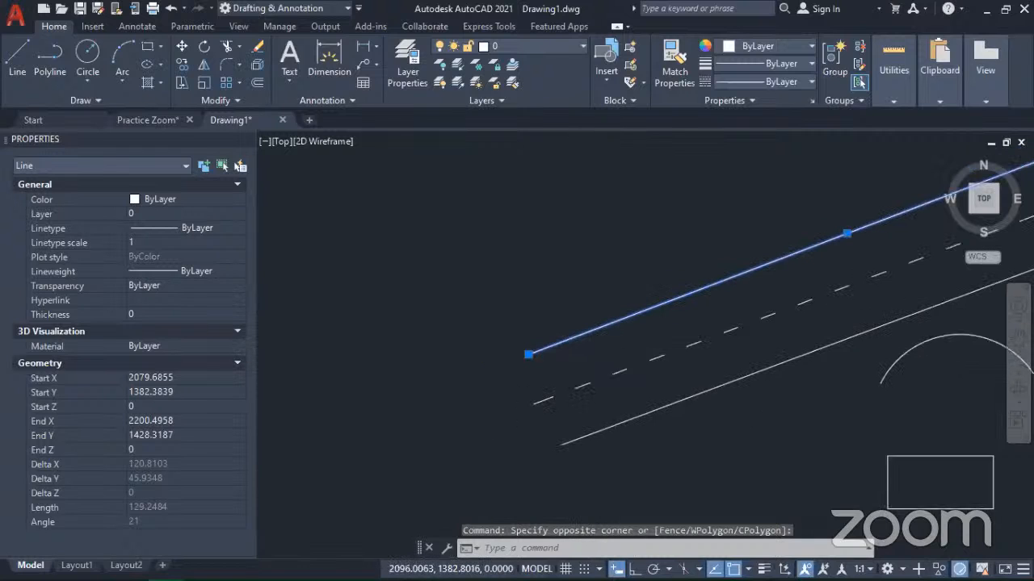
middle_drag(612, 353, 649, 344)
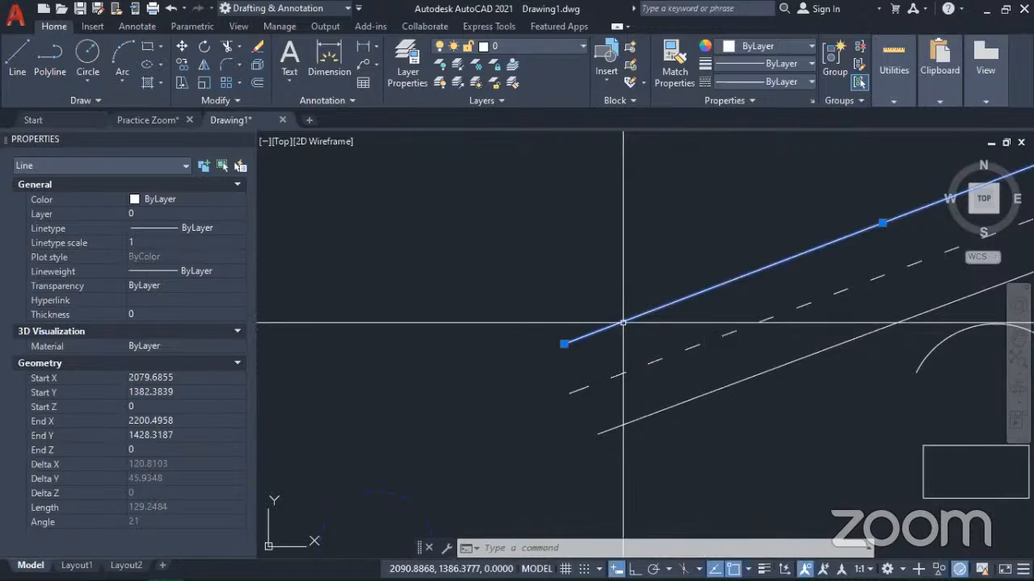
scroll(617, 331, down, 2)
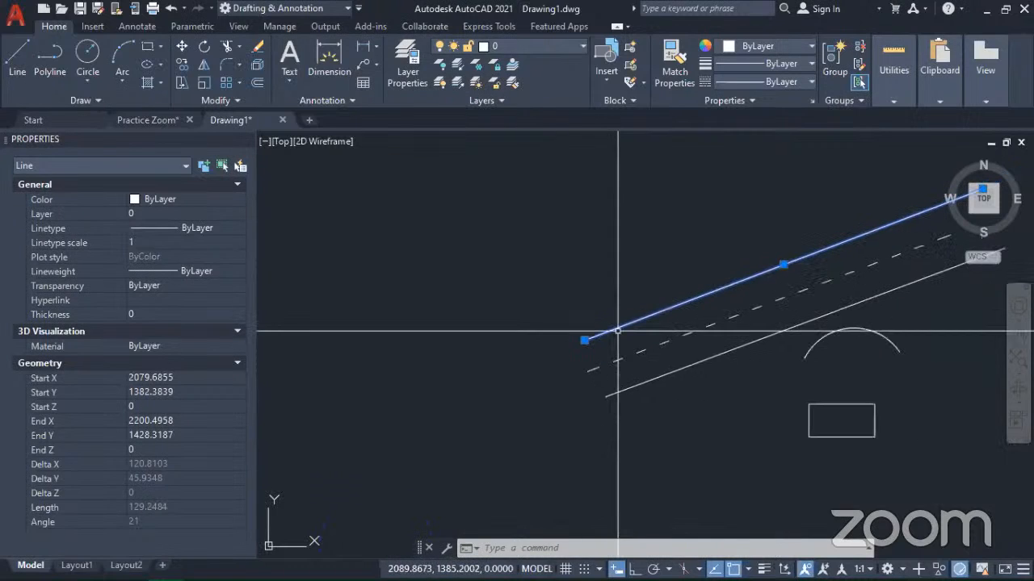
mouse_move(581, 339)
middle_down()
mouse_move(418, 353)
mouse_move(457, 358)
middle_up()
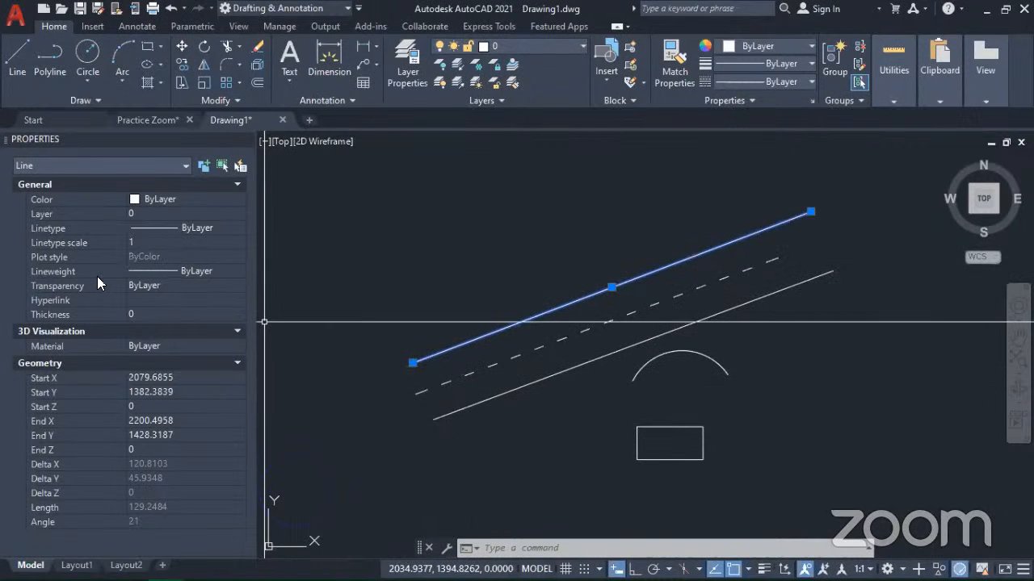
click(187, 271)
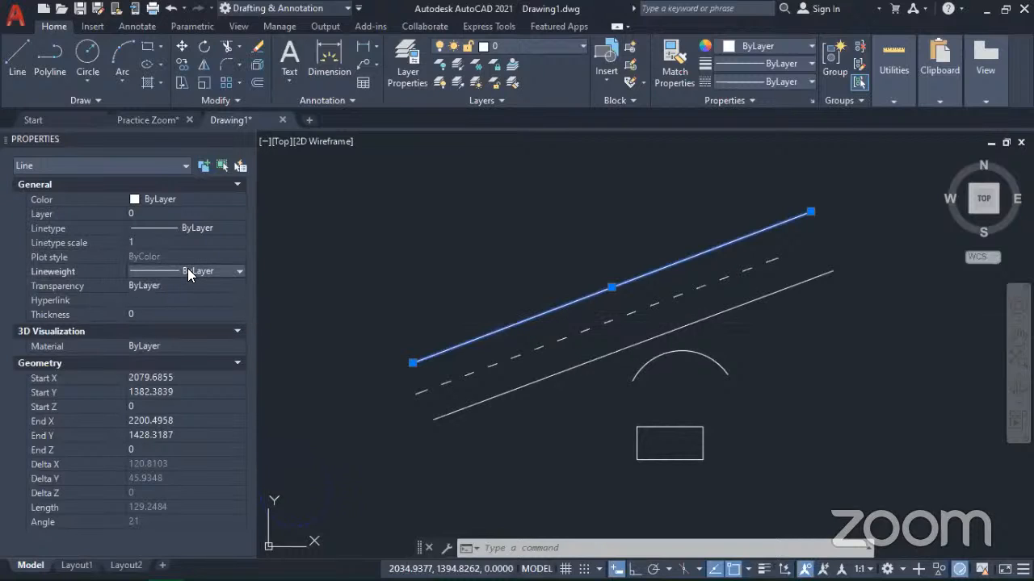
click(232, 273)
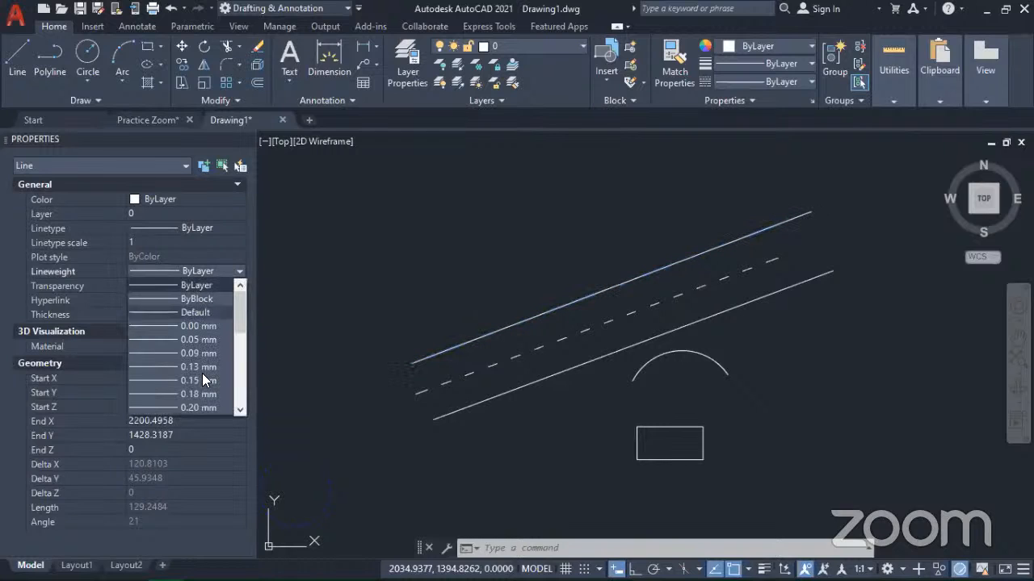
scroll(204, 373, down, 5)
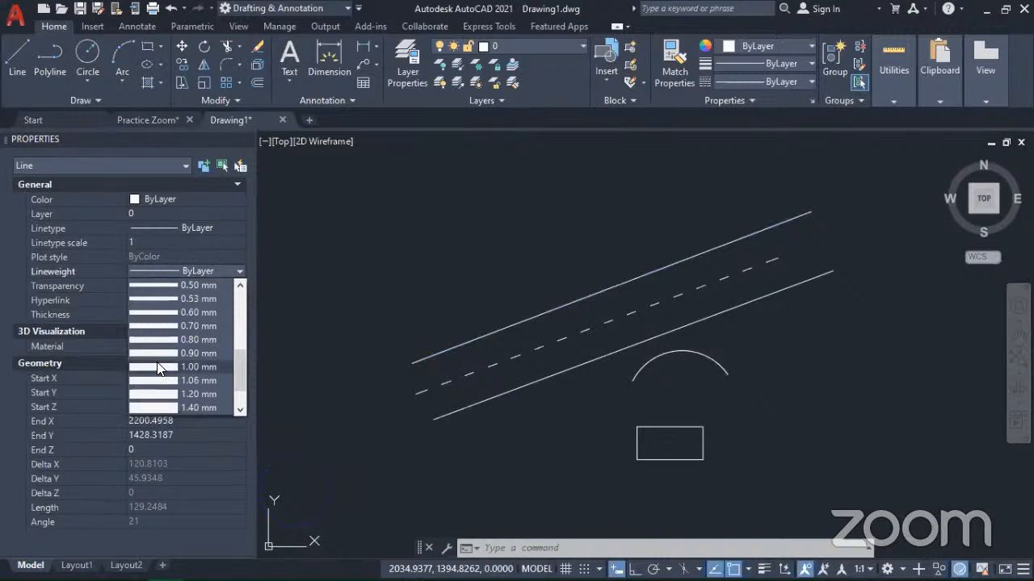
click(155, 327)
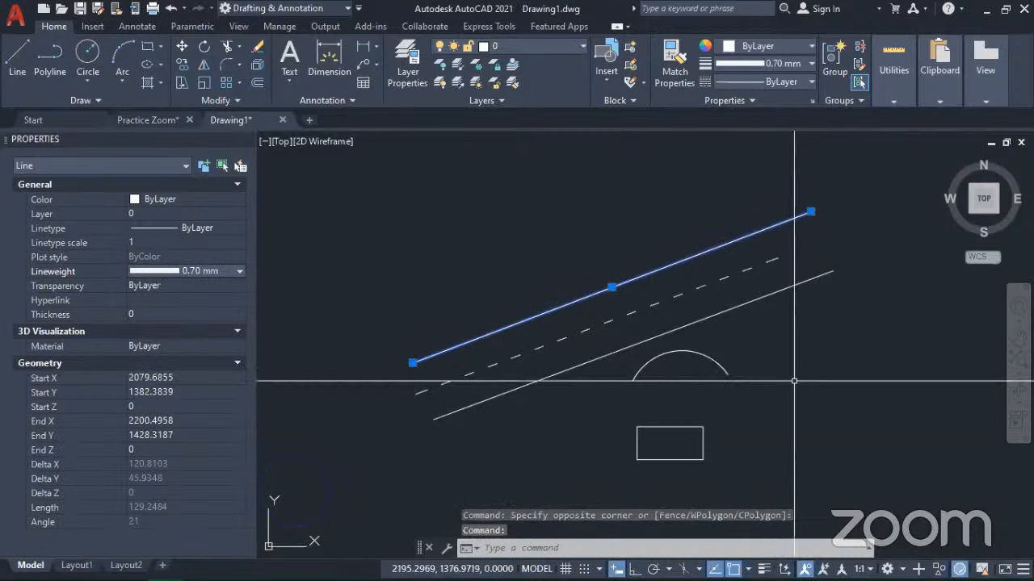
Step: Deselect the line and turn on lineweight display in the drawing
key(Escape)
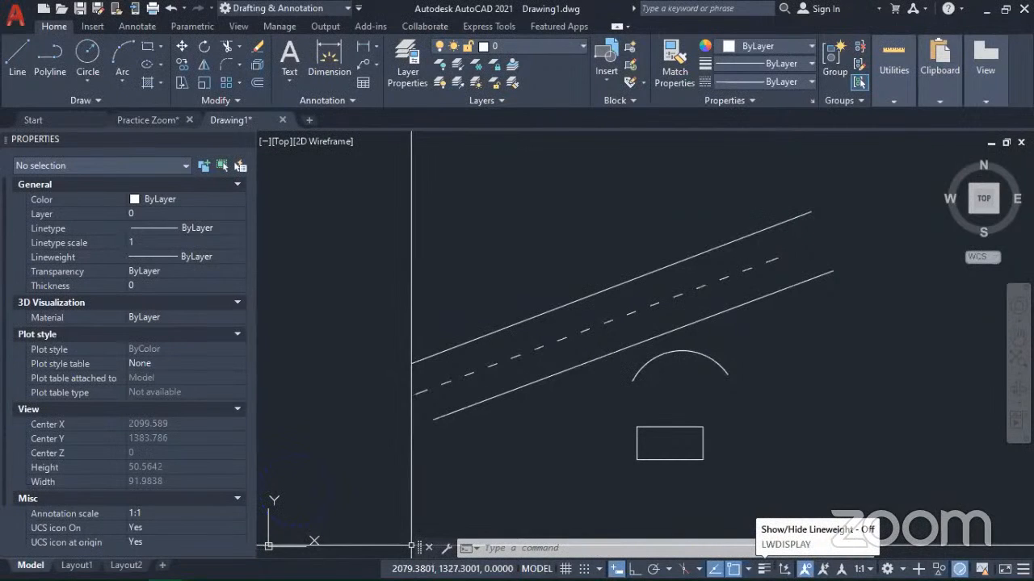
click(763, 568)
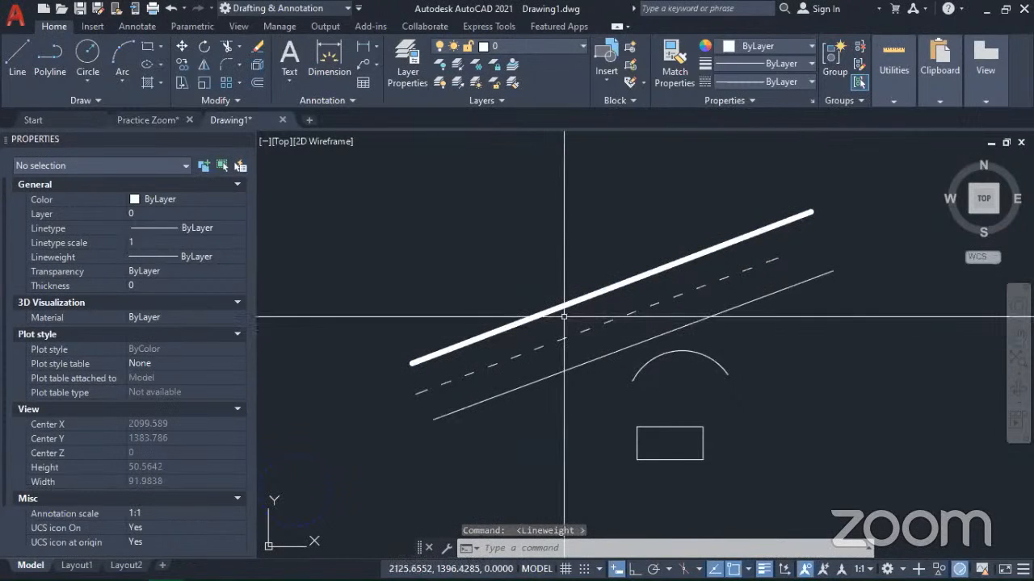
mouse_move(557, 316)
middle_down()
mouse_move(535, 323)
mouse_move(632, 329)
middle_up()
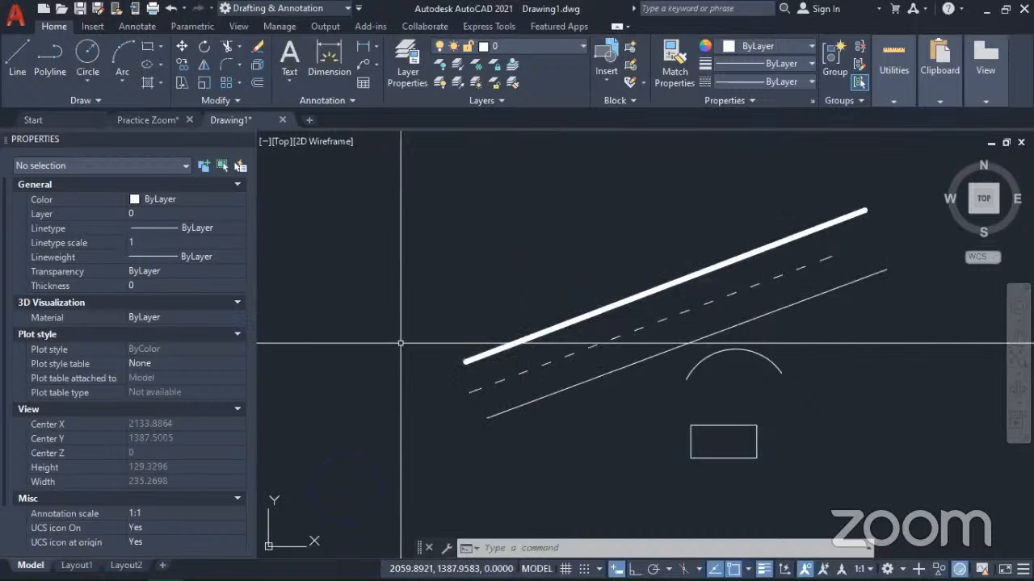
Step: Match the properties of the thick uppermost line onto the lowest of the three parallel lines with Match Properties
click(538, 404)
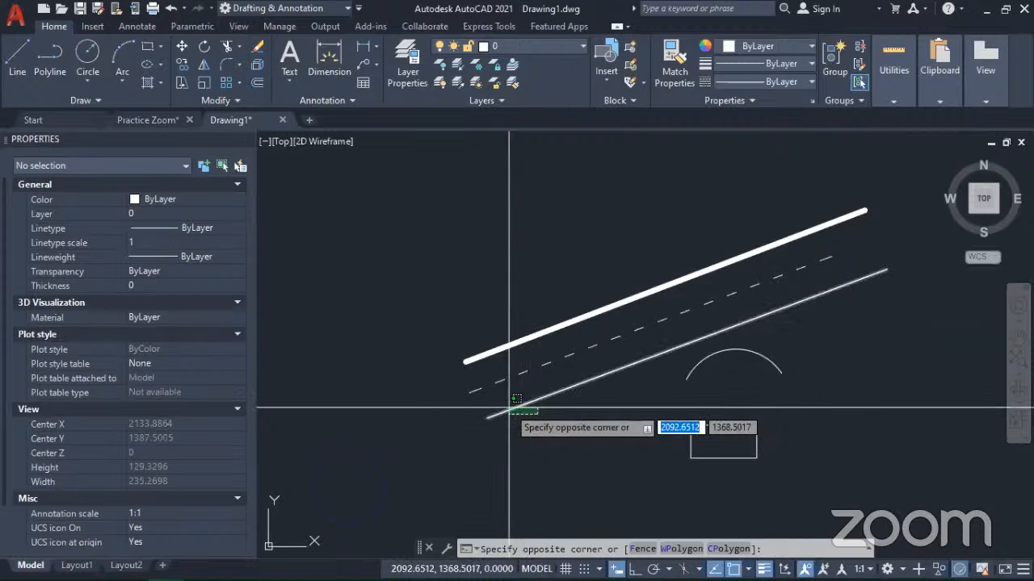
click(536, 431)
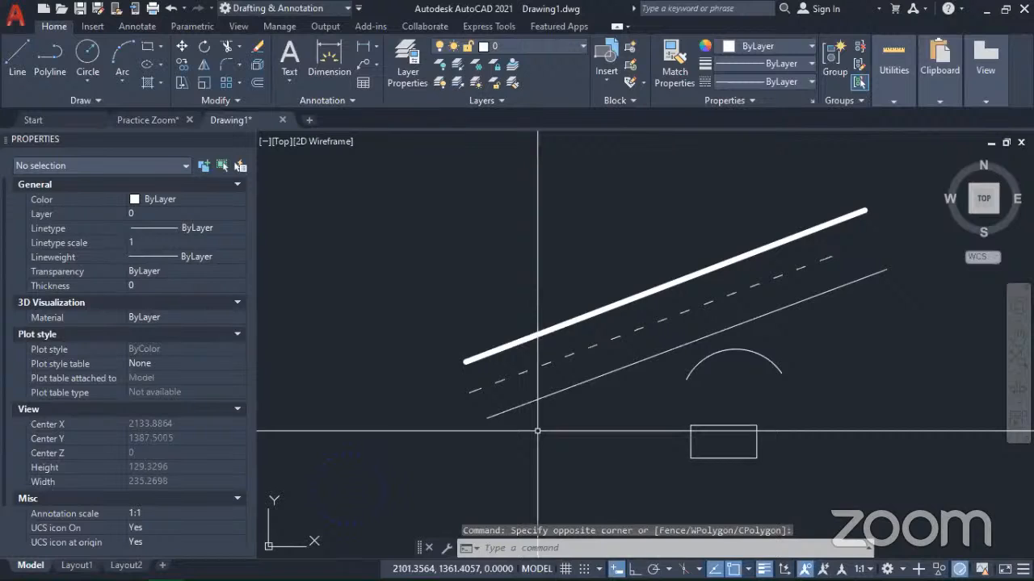
click(672, 68)
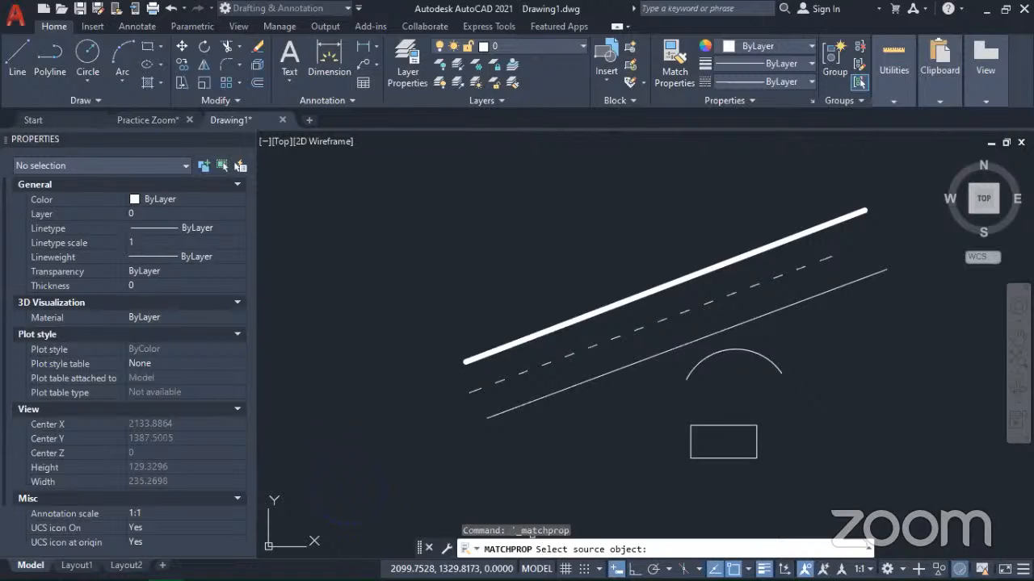
click(668, 284)
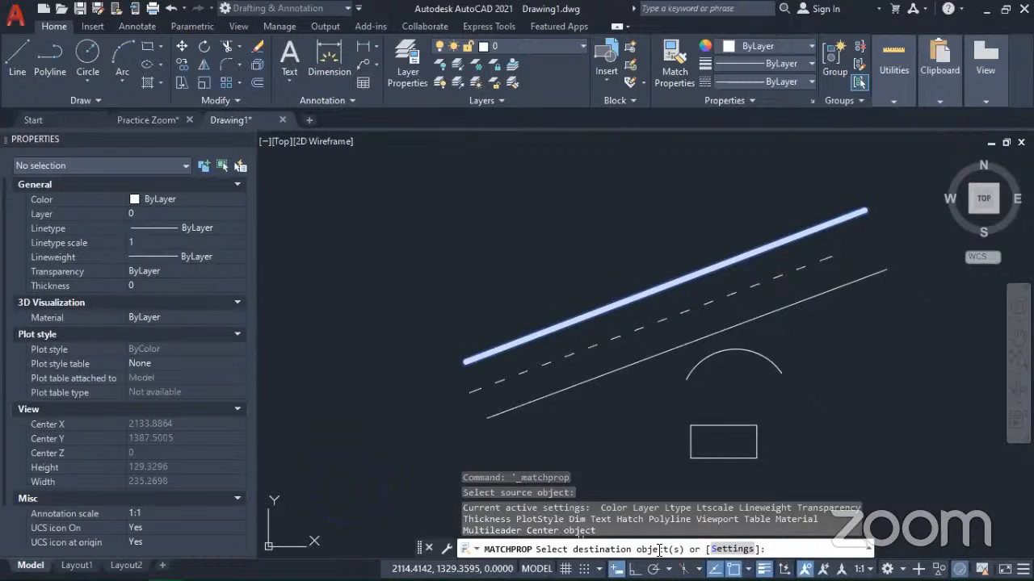
click(575, 382)
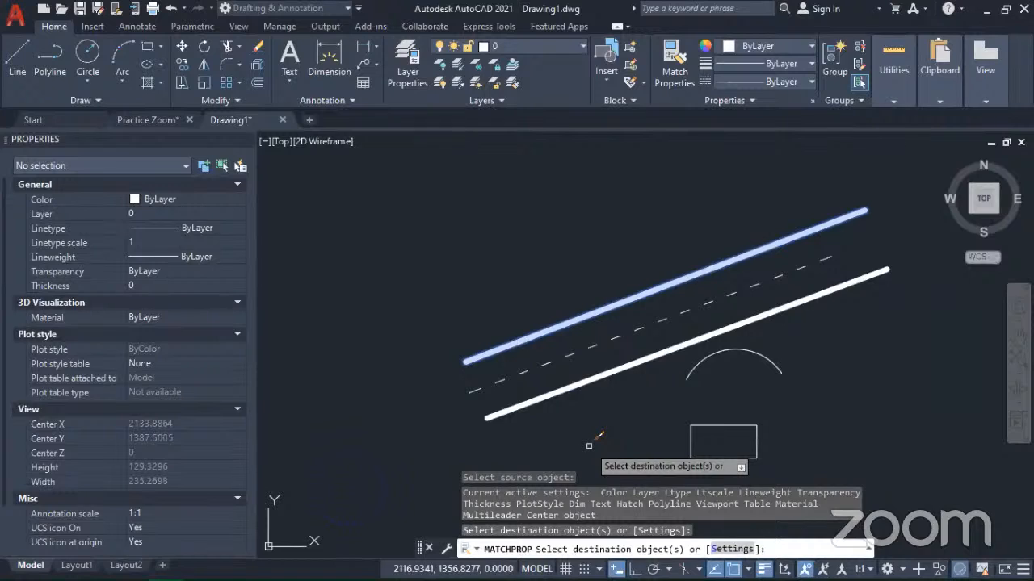
key(Return)
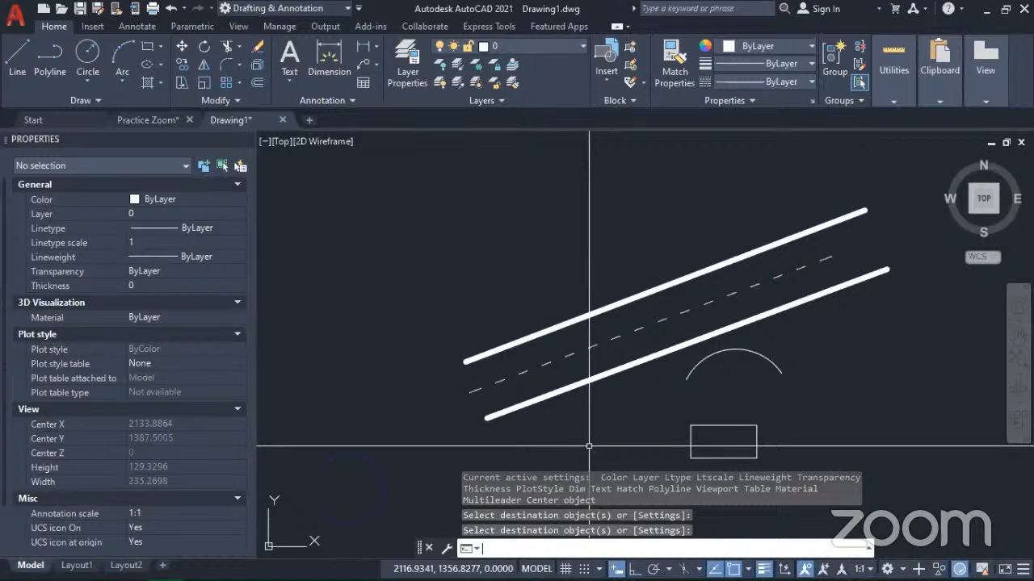
key(Escape)
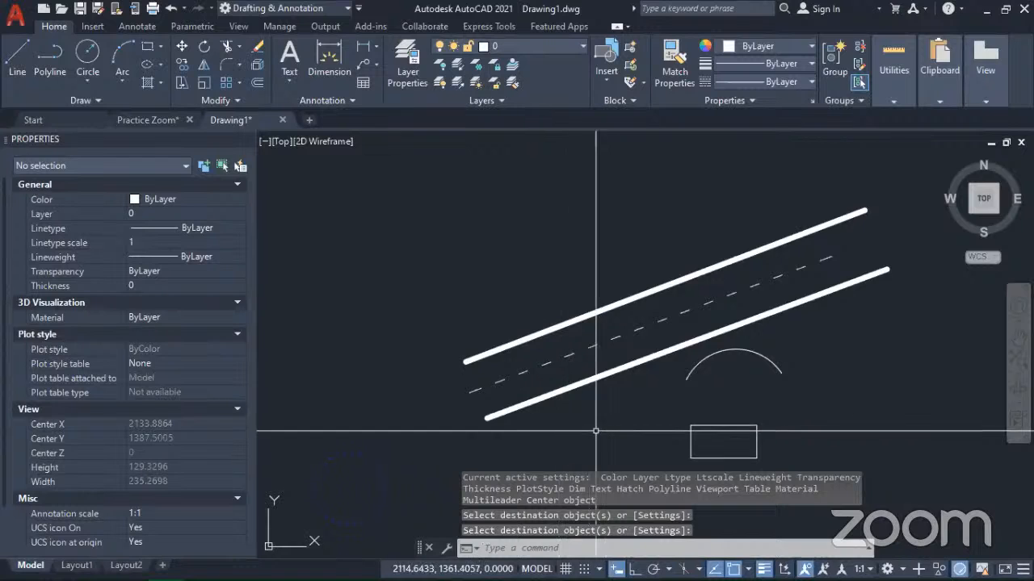
Step: Move the blue dashed circle by its center grip to about (2126, 1348), beside the small rectangle, and clear the selection
scroll(648, 384, down, 3)
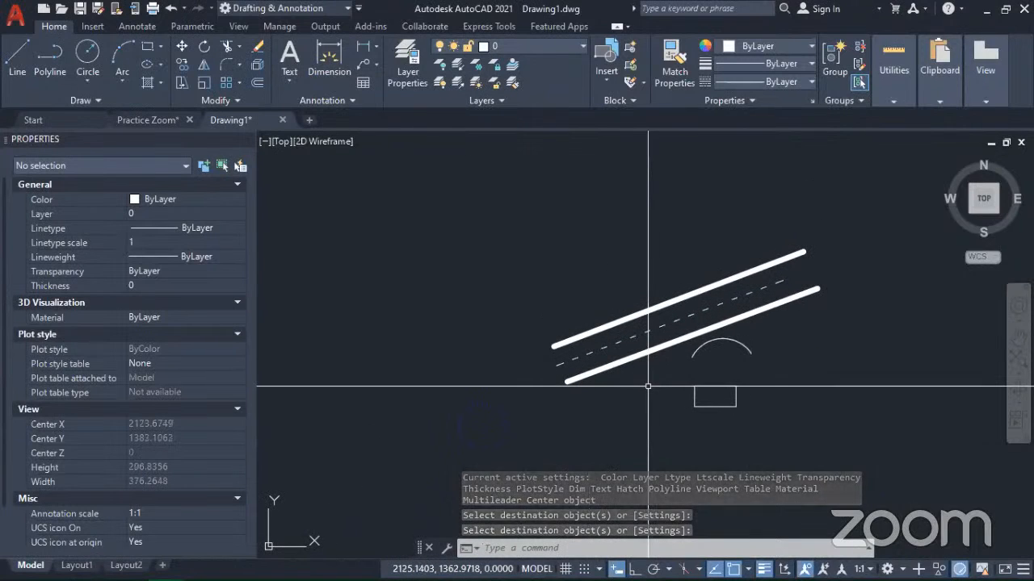
mouse_move(781, 393)
middle_down()
mouse_move(766, 392)
mouse_move(767, 420)
mouse_move(782, 430)
middle_up()
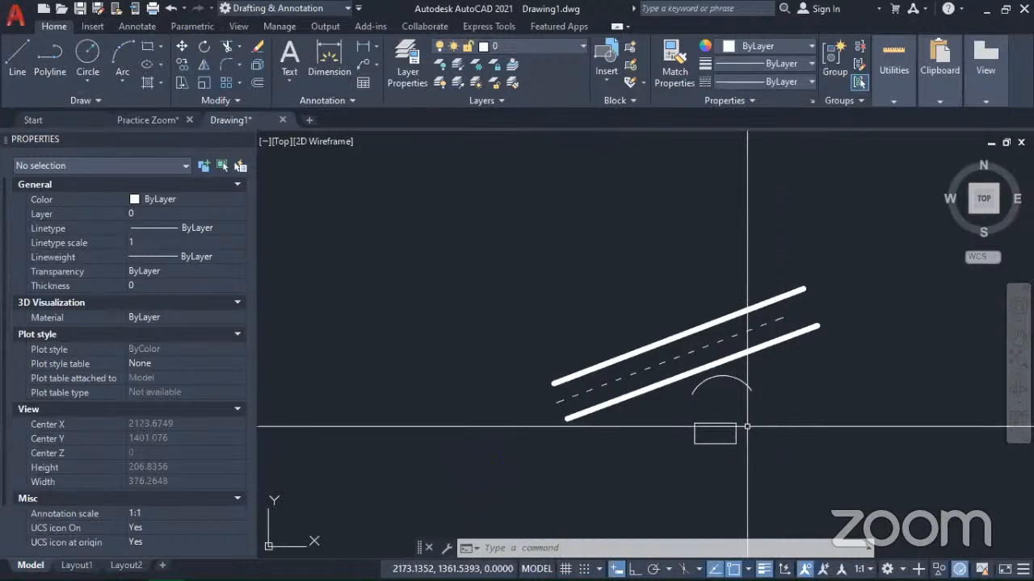
scroll(711, 414, up, 4)
middle_drag(701, 401, 678, 373)
scroll(677, 368, down, 2)
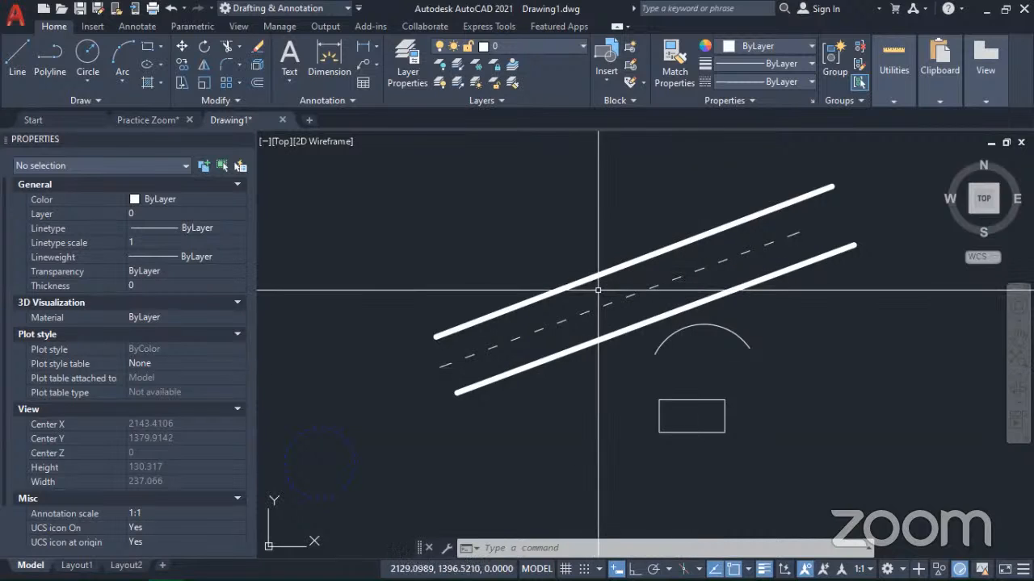
key(ctrl)
click(335, 433)
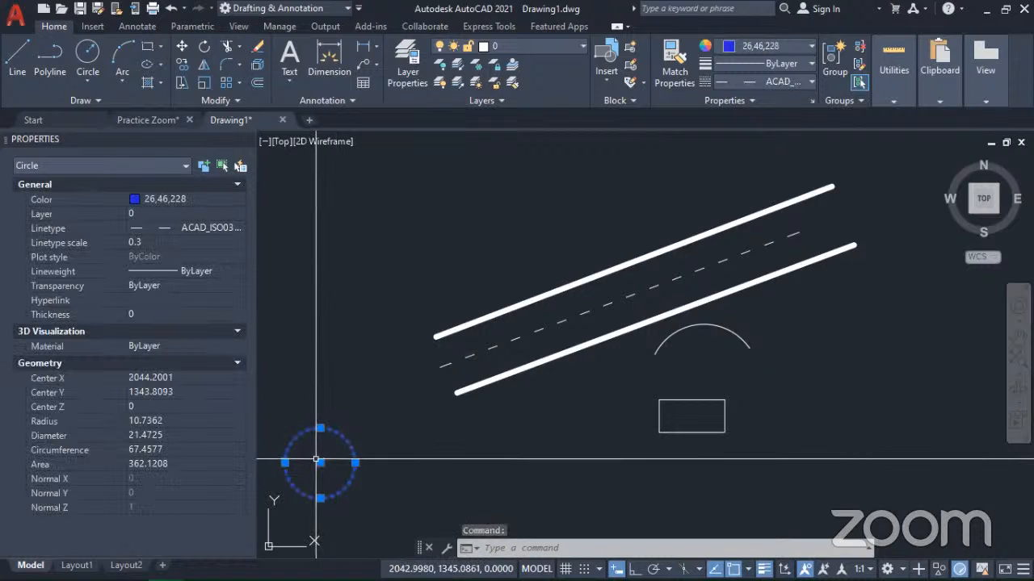
click(320, 463)
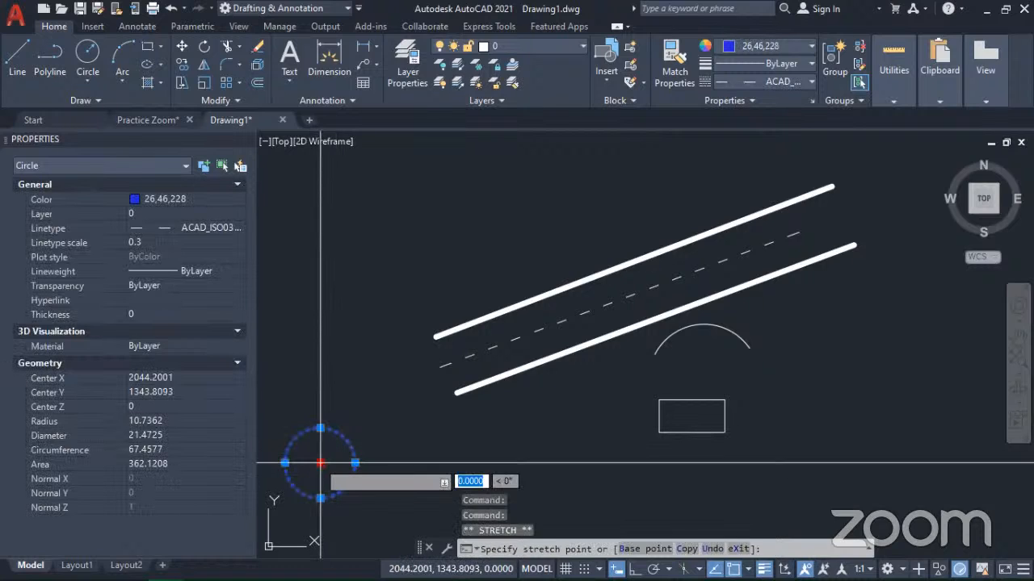
click(588, 448)
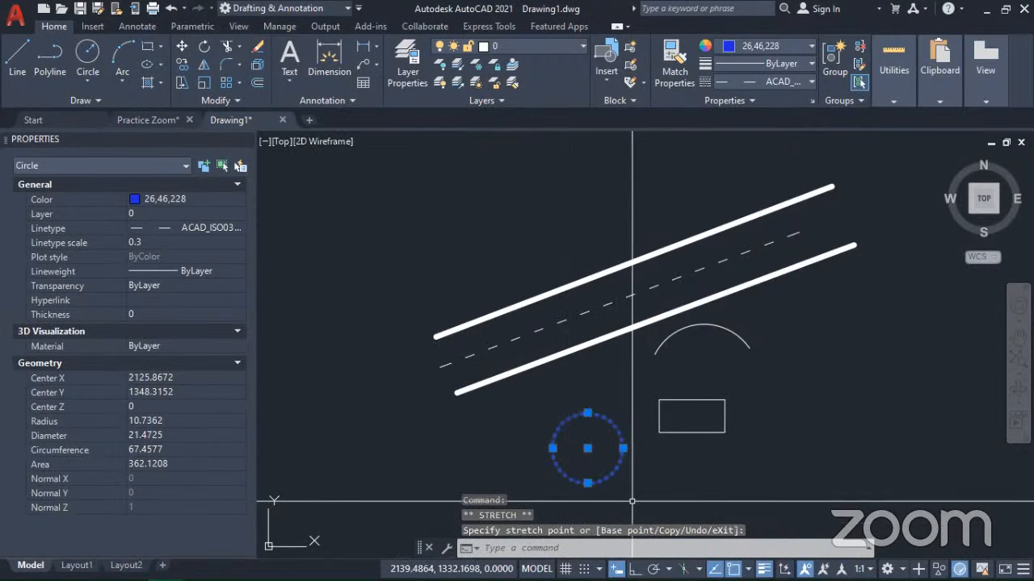
key(Escape)
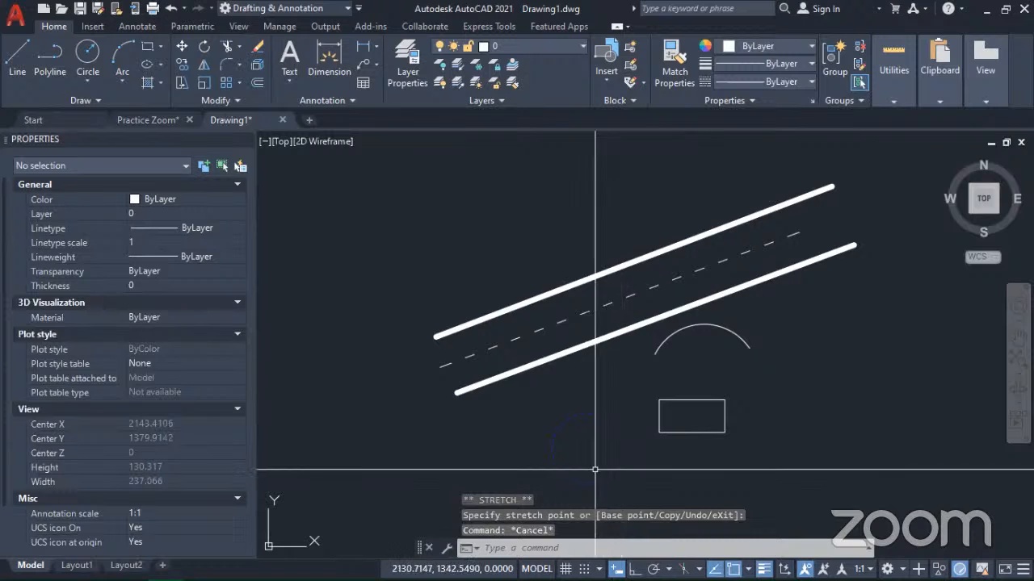
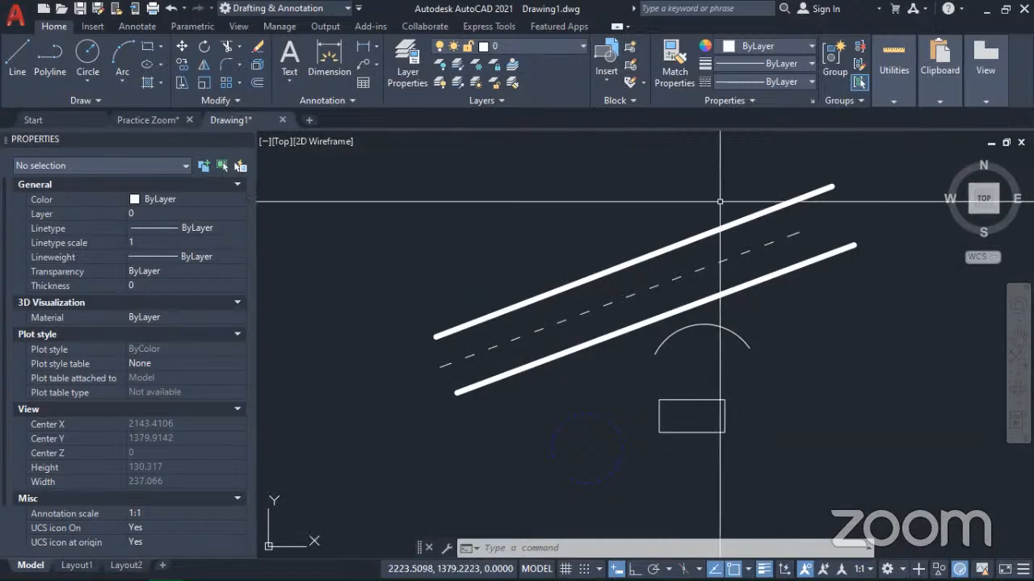
Step: Match the properties of the blue dashed circle onto the small rectangle with Match Properties
click(665, 51)
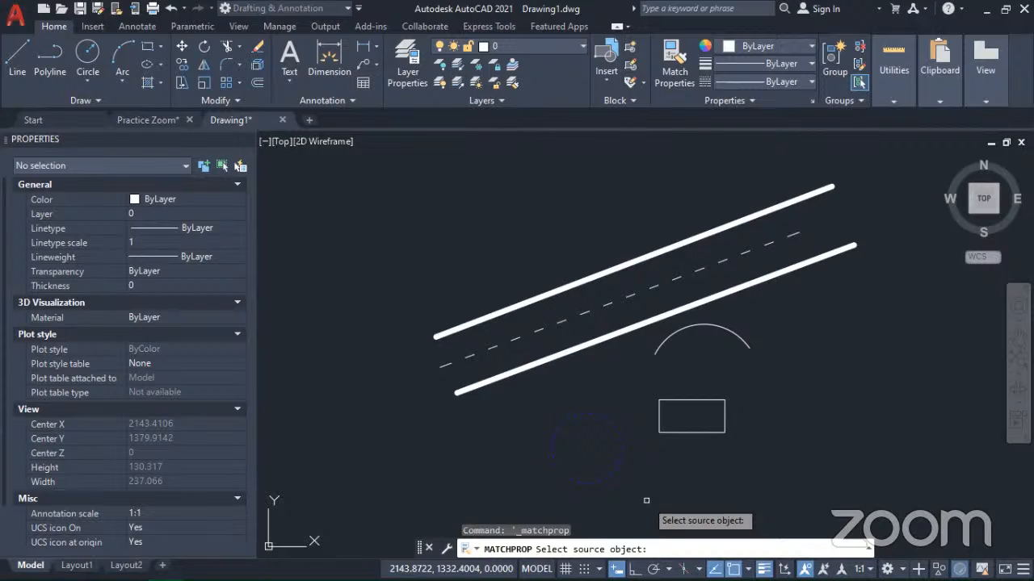
click(586, 482)
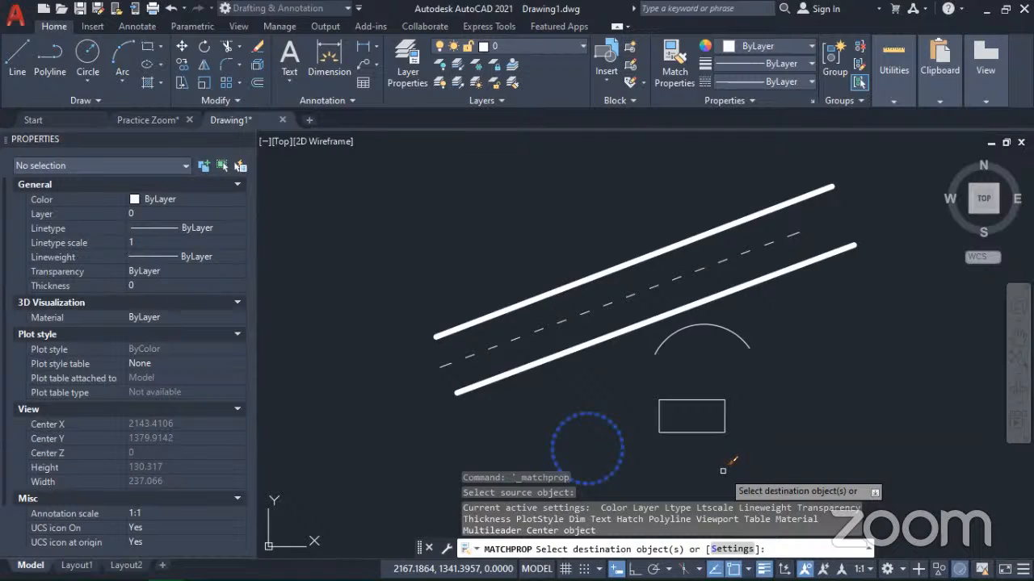
click(690, 432)
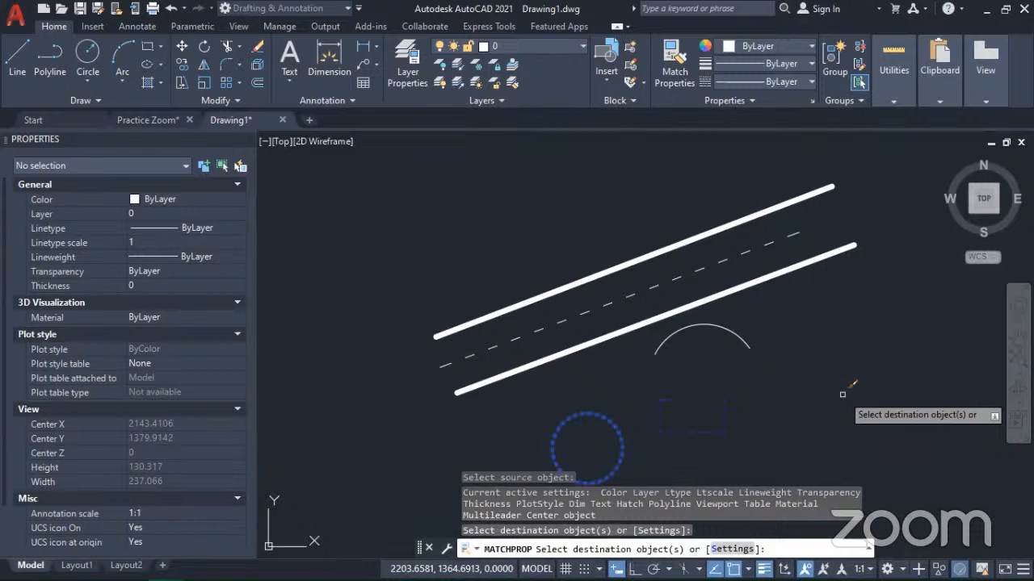
key(Return)
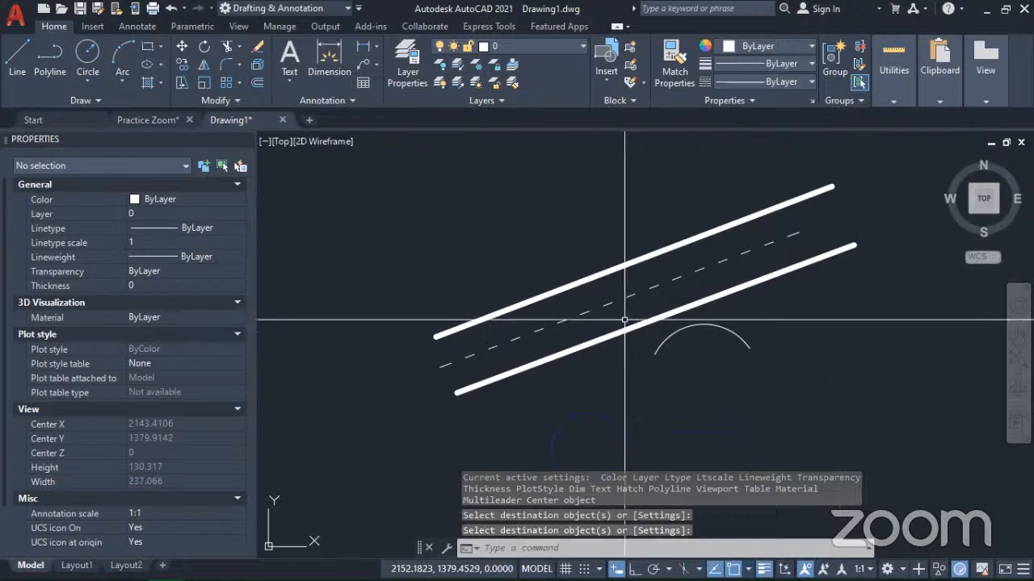
Step: Turn off lineweight display in the drawing
middle_drag(512, 369, 610, 322)
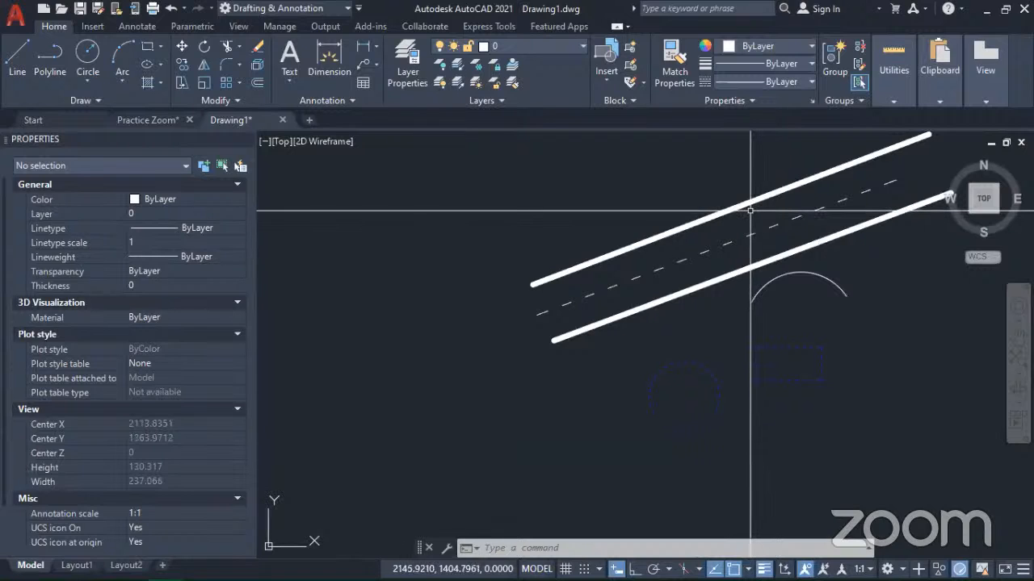
middle_drag(746, 339, 611, 363)
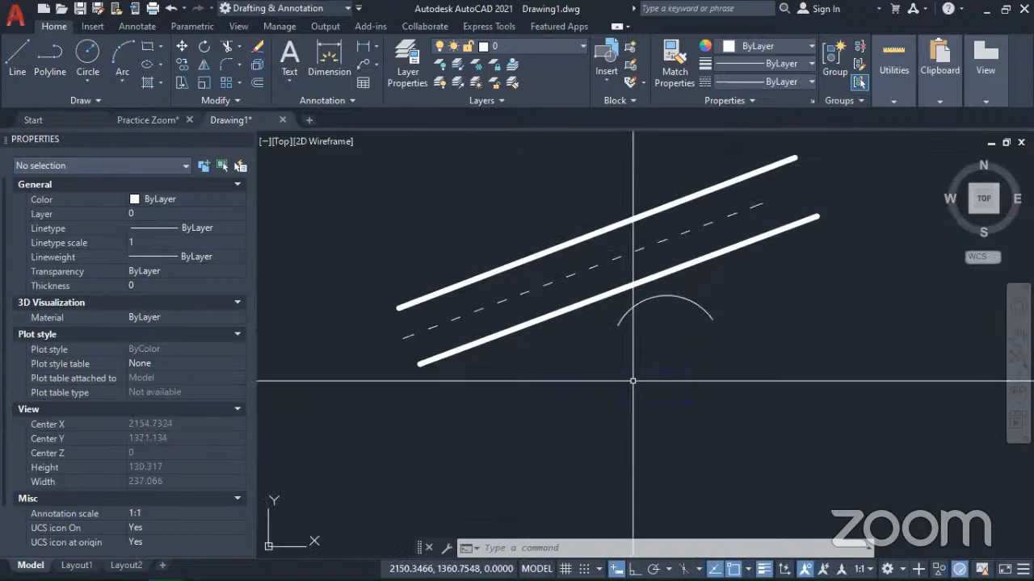
middle_drag(508, 388, 608, 394)
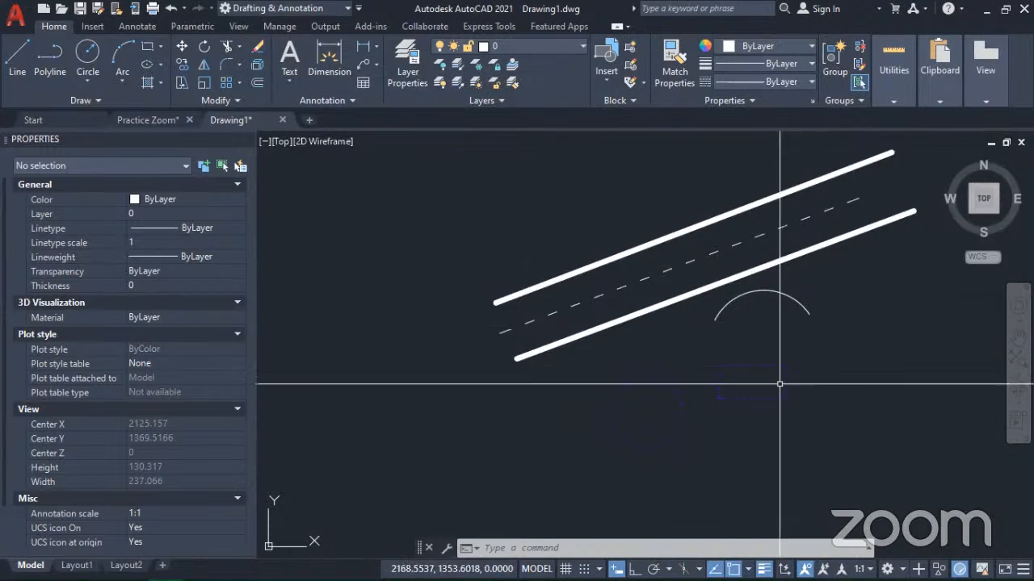
click(764, 569)
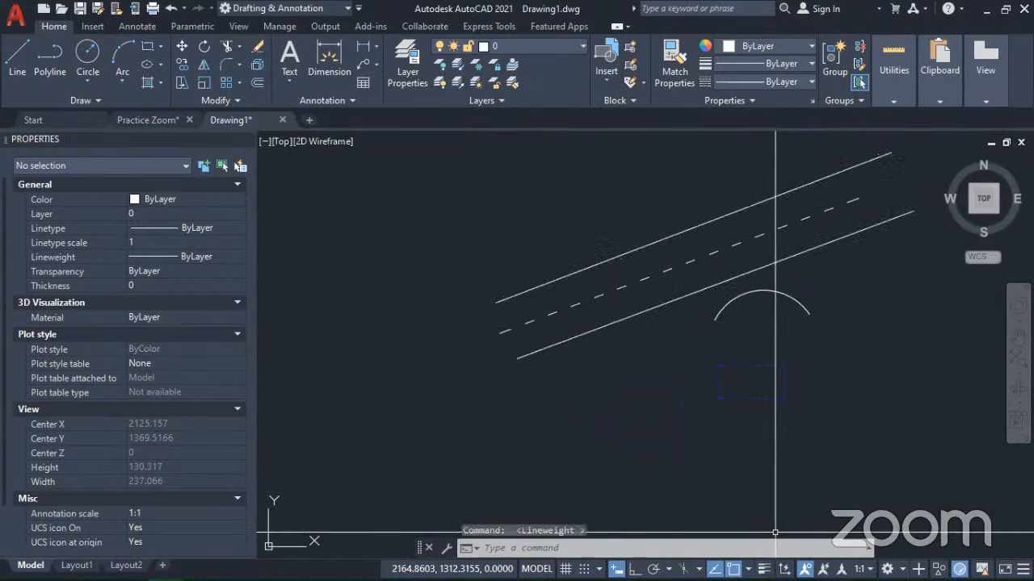
mouse_move(500, 422)
middle_down()
mouse_move(576, 383)
mouse_move(461, 334)
middle_up()
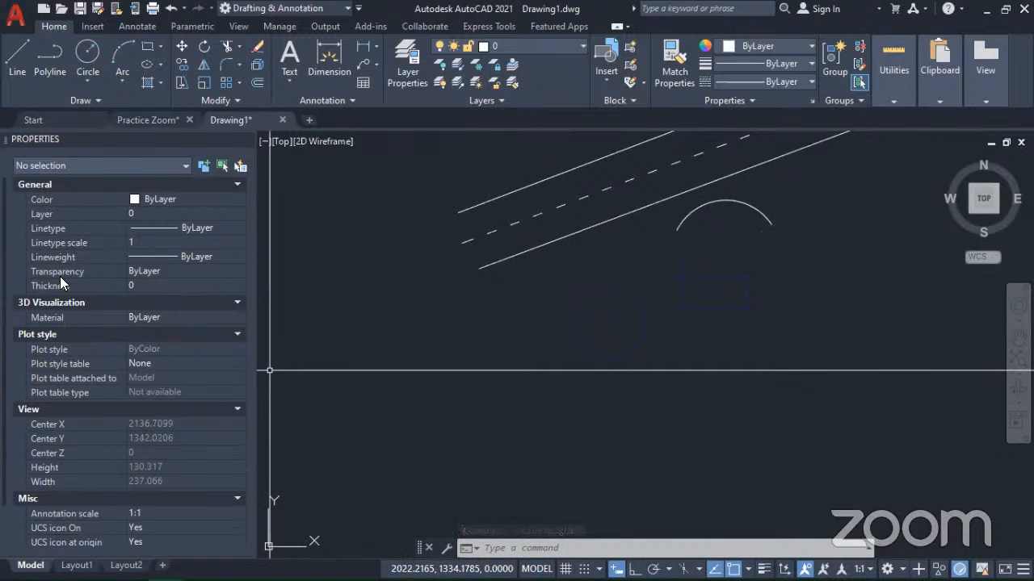
click(154, 271)
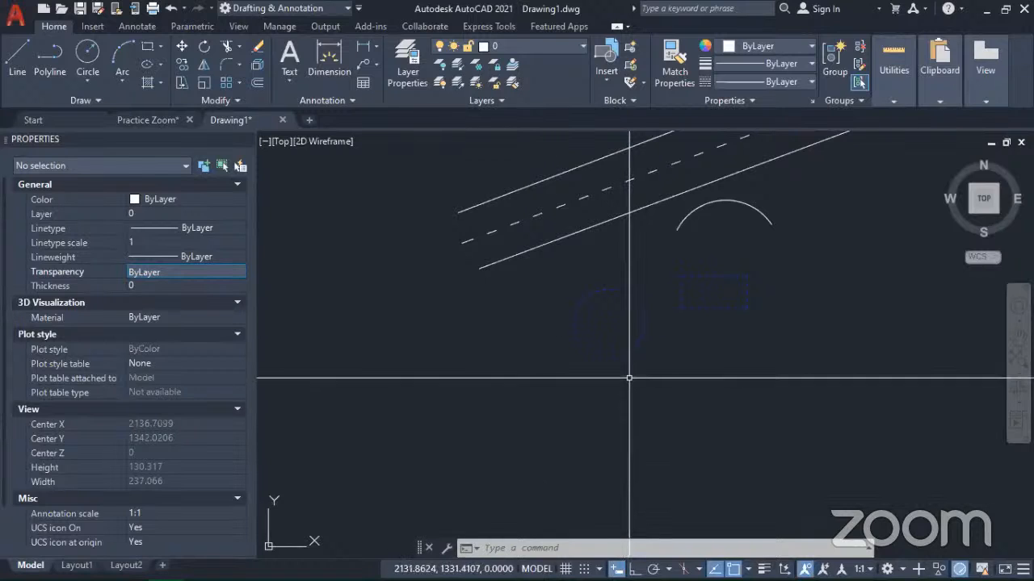
Step: Move the arc to just below the blue dashed rectangle, with its center at about (2168, 1323)
middle_drag(743, 232, 563, 255)
click(565, 246)
click(500, 234)
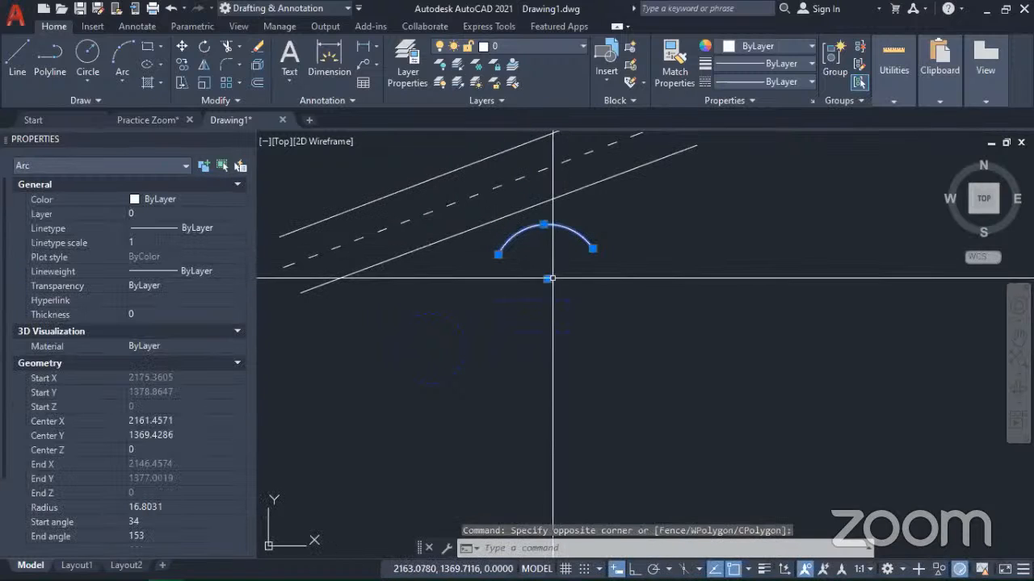
click(181, 46)
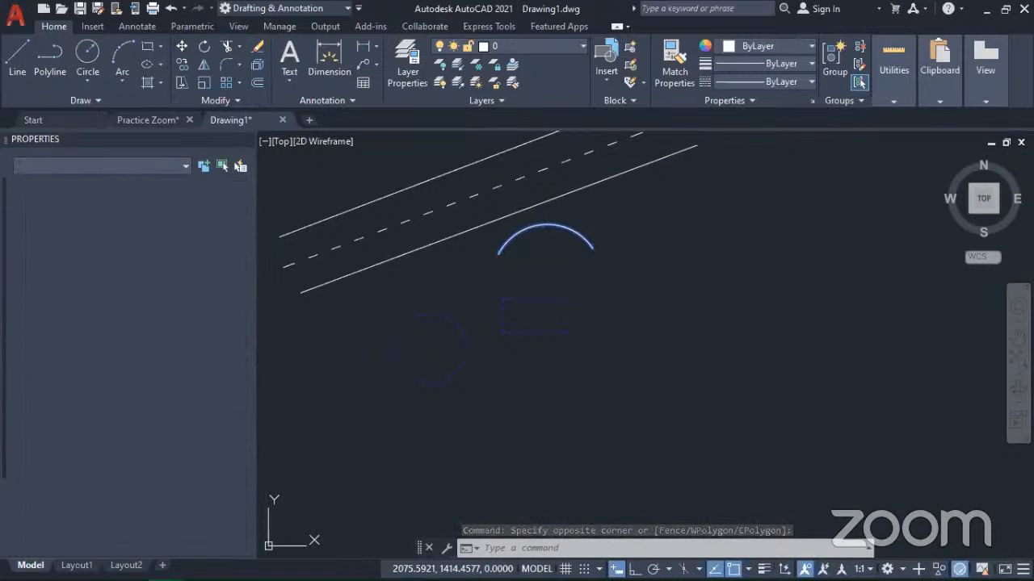
click(551, 242)
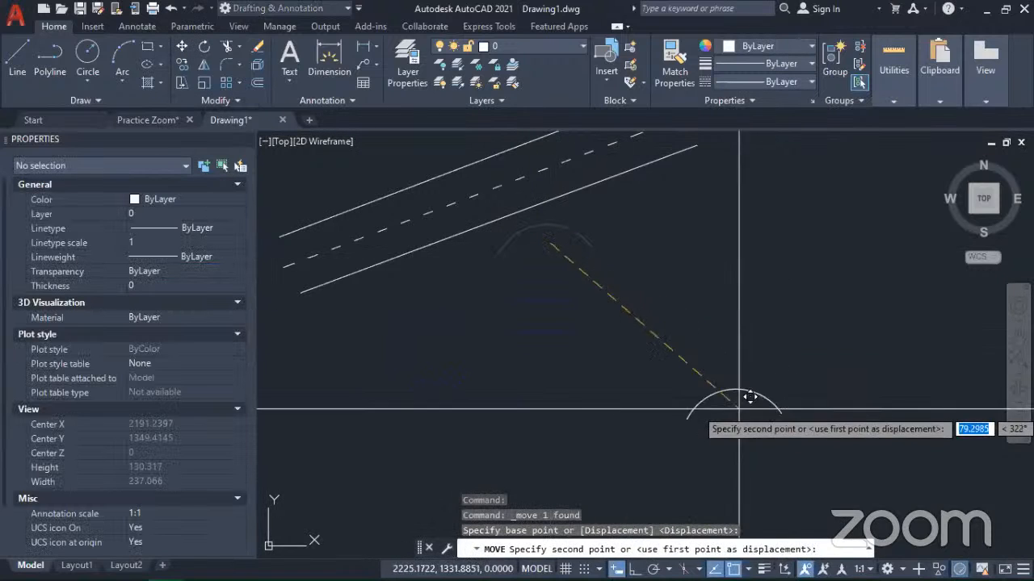
click(573, 397)
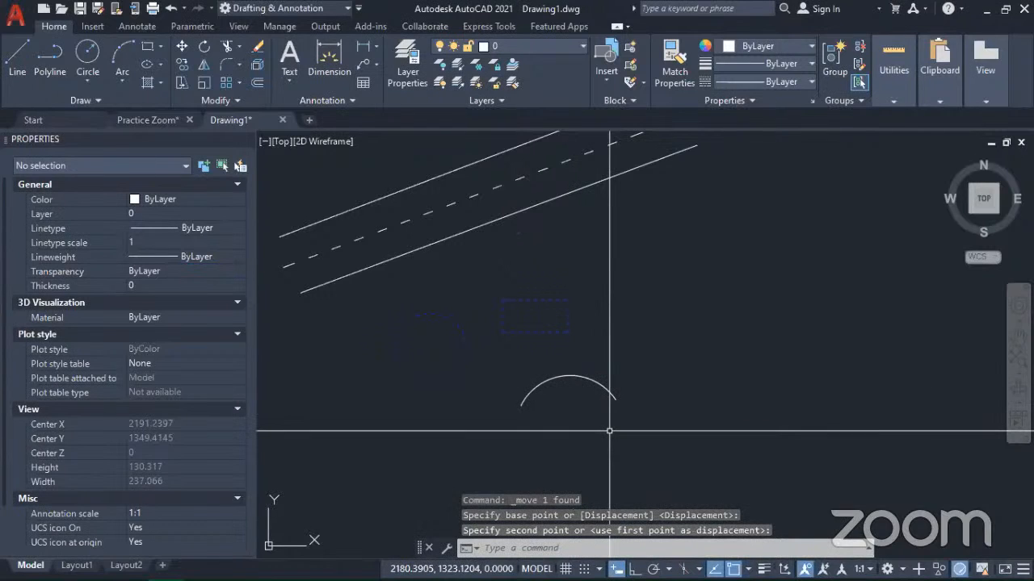
Step: Load the ZIGZAG linetype from acadiso.lin into the drawing through the Linetype Manager
middle_drag(610, 427, 637, 347)
mouse_move(560, 297)
middle_down()
mouse_move(525, 282)
mouse_move(584, 323)
mouse_move(586, 338)
middle_up()
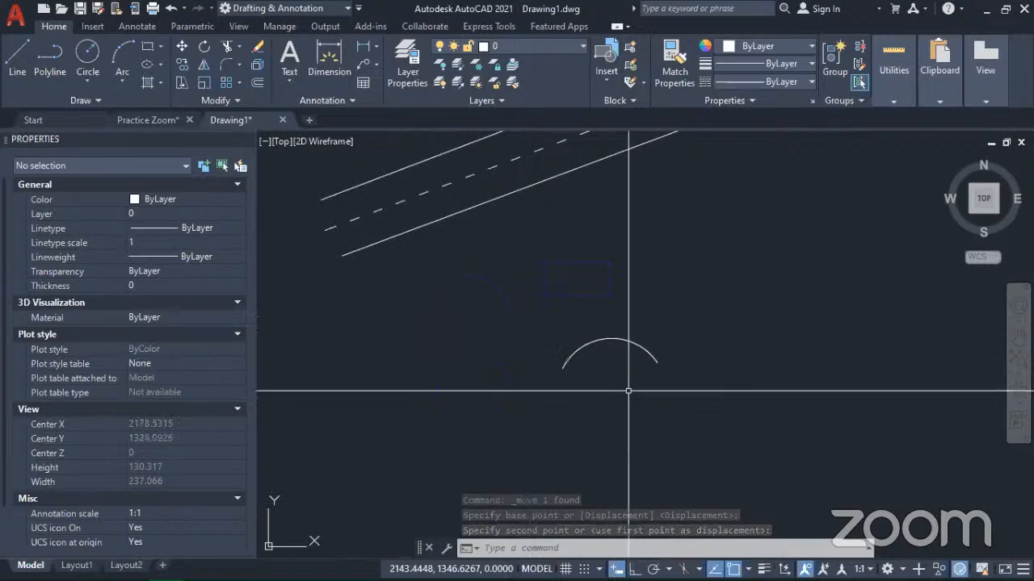
click(571, 356)
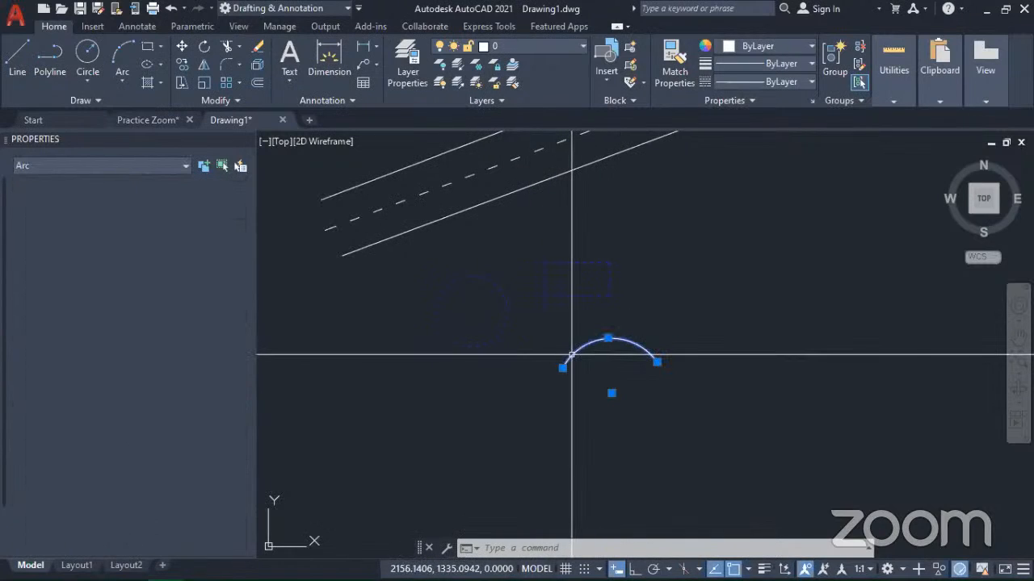
click(802, 81)
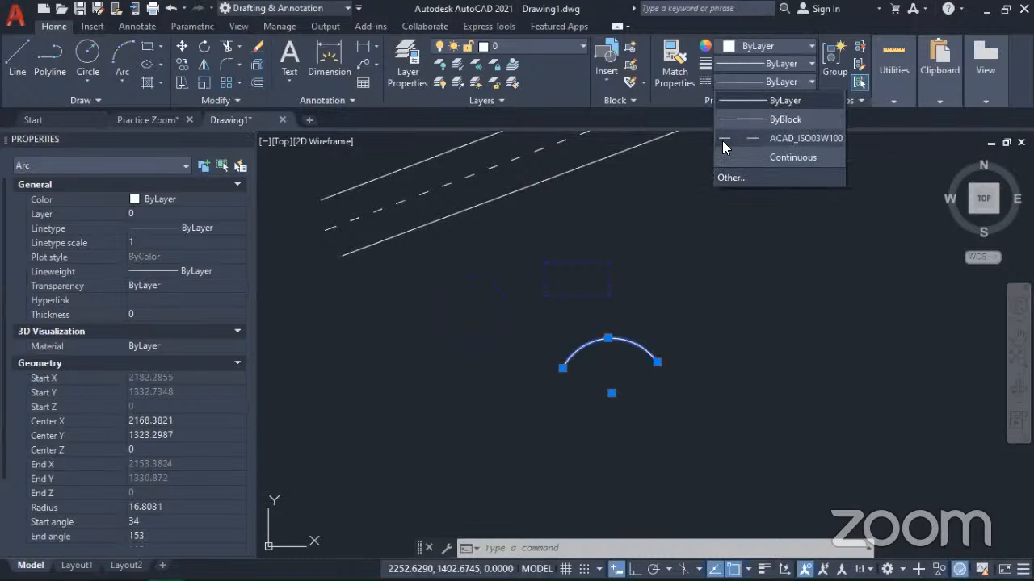
click(738, 179)
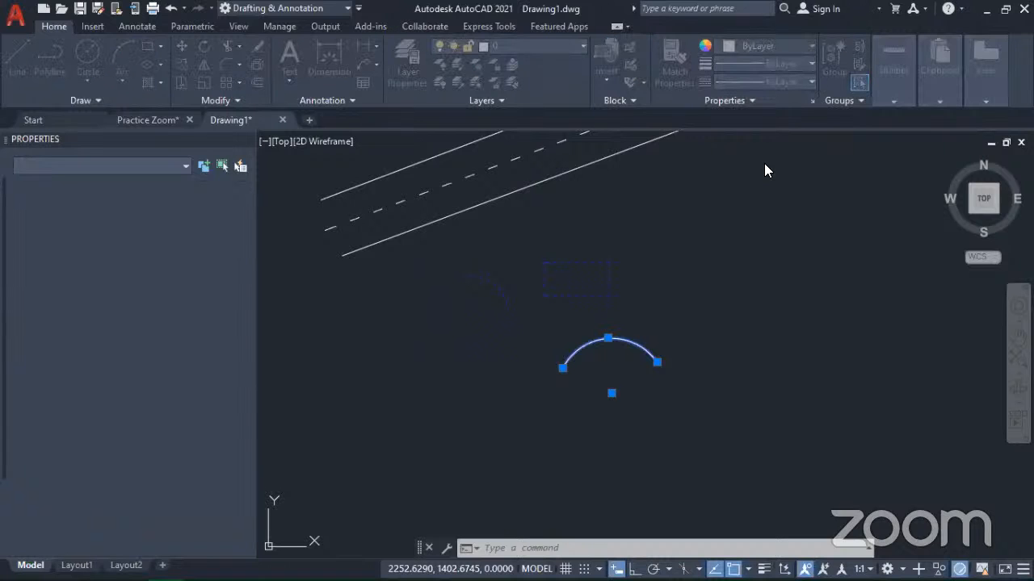
click(648, 168)
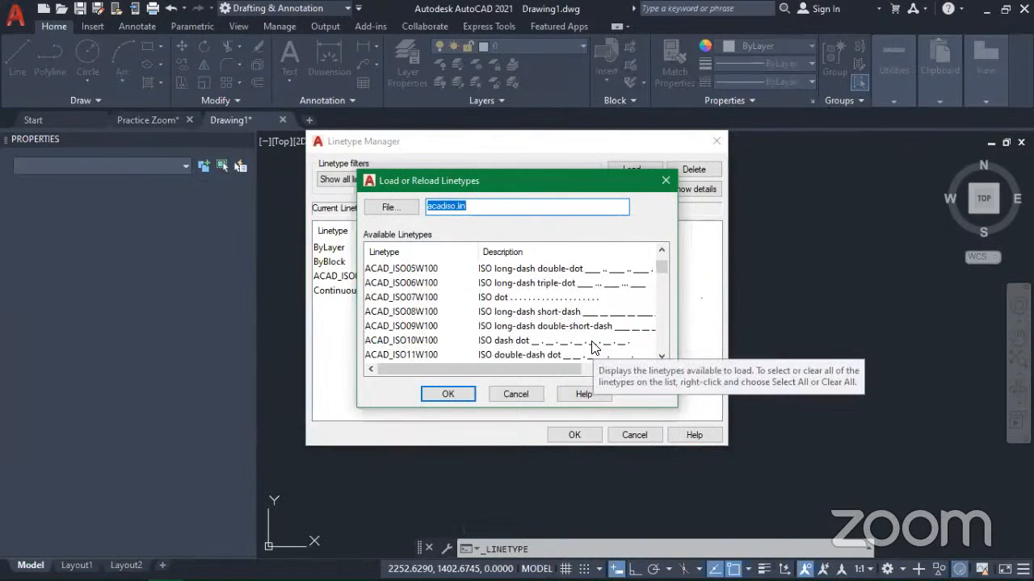
scroll(593, 345, down, 4)
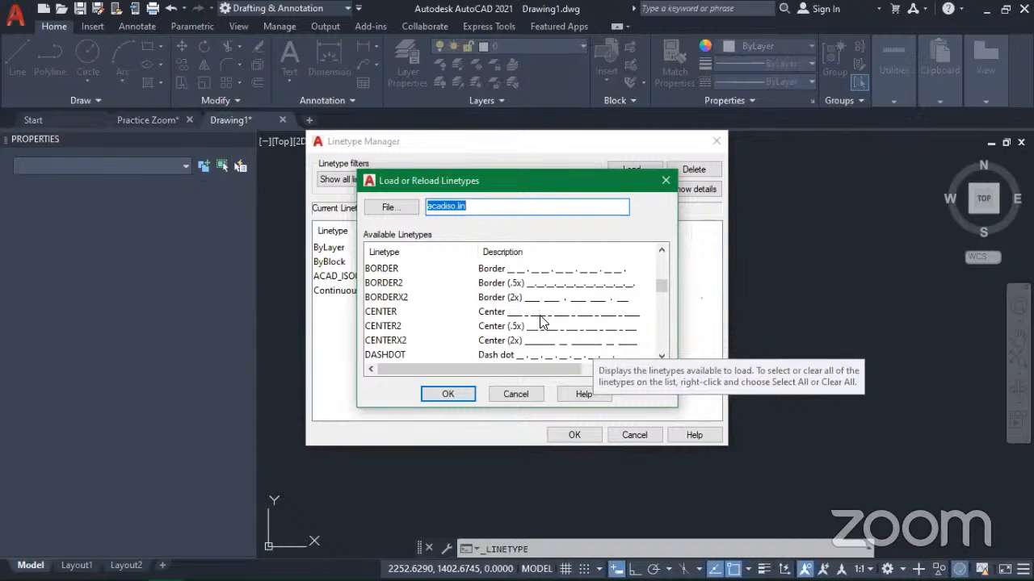
scroll(541, 321, down, 4)
scroll(541, 321, down, 5)
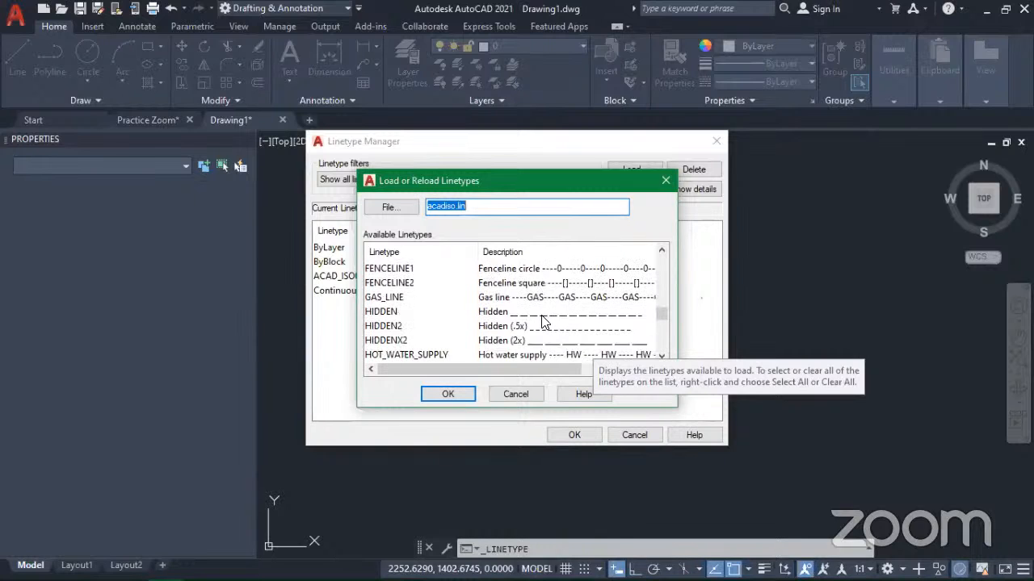
scroll(543, 321, down, 3)
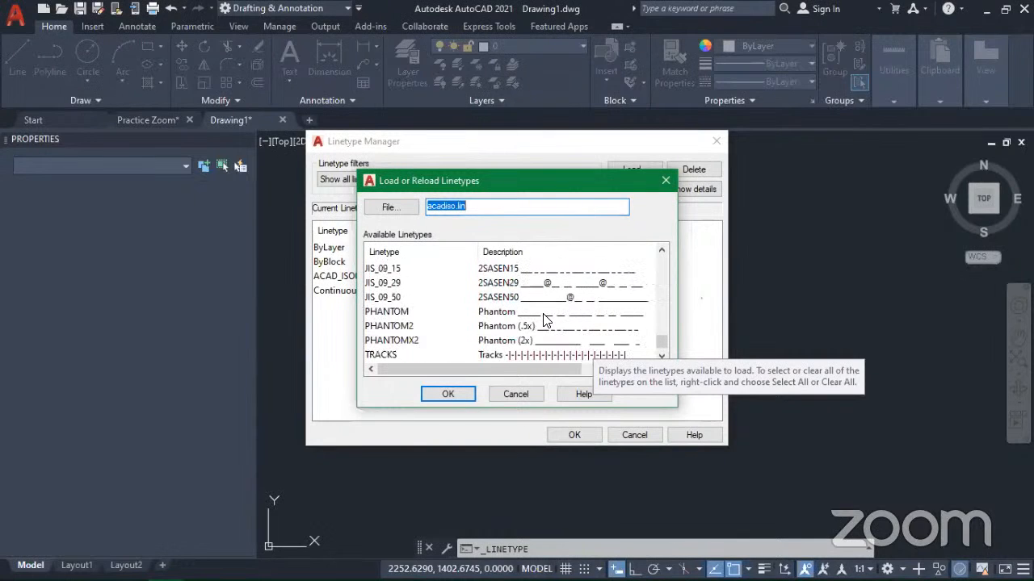
scroll(544, 321, down, 1)
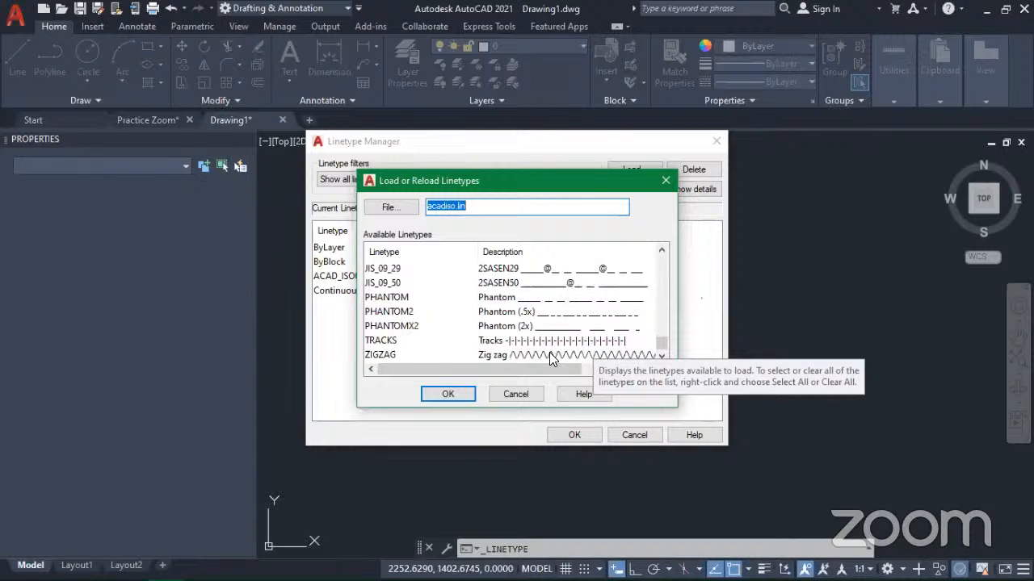
click(549, 354)
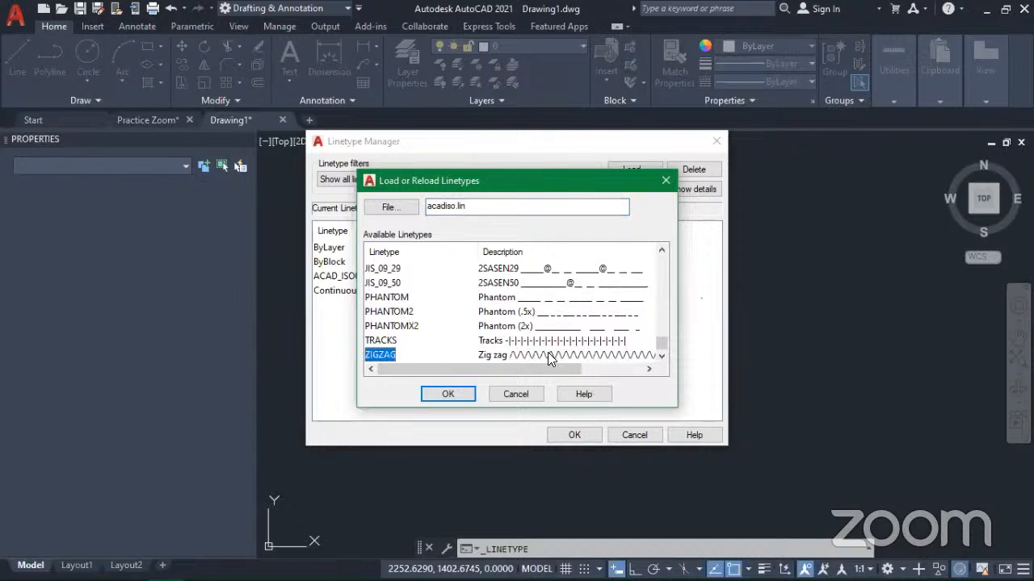
click(449, 396)
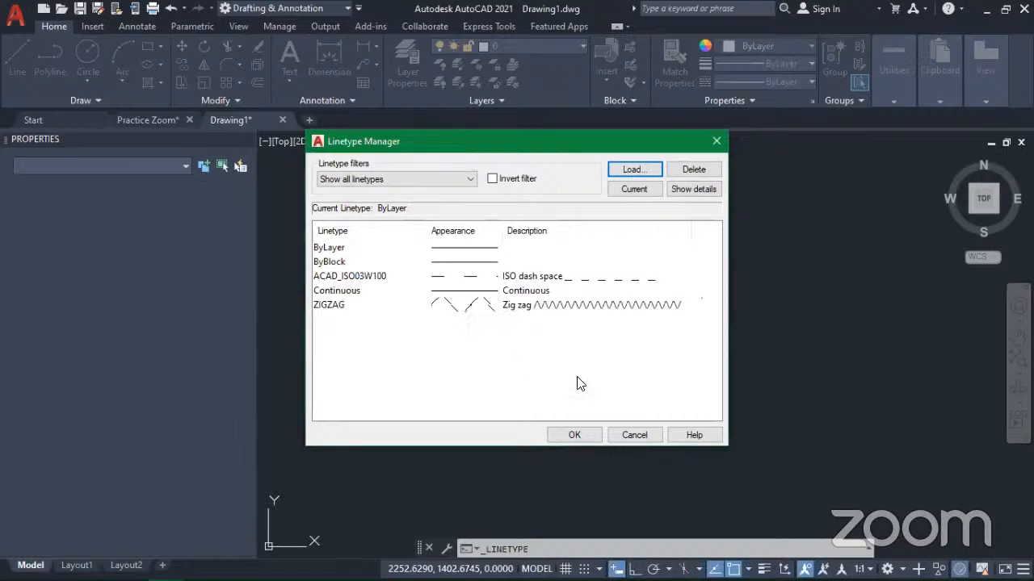
click(534, 305)
click(580, 431)
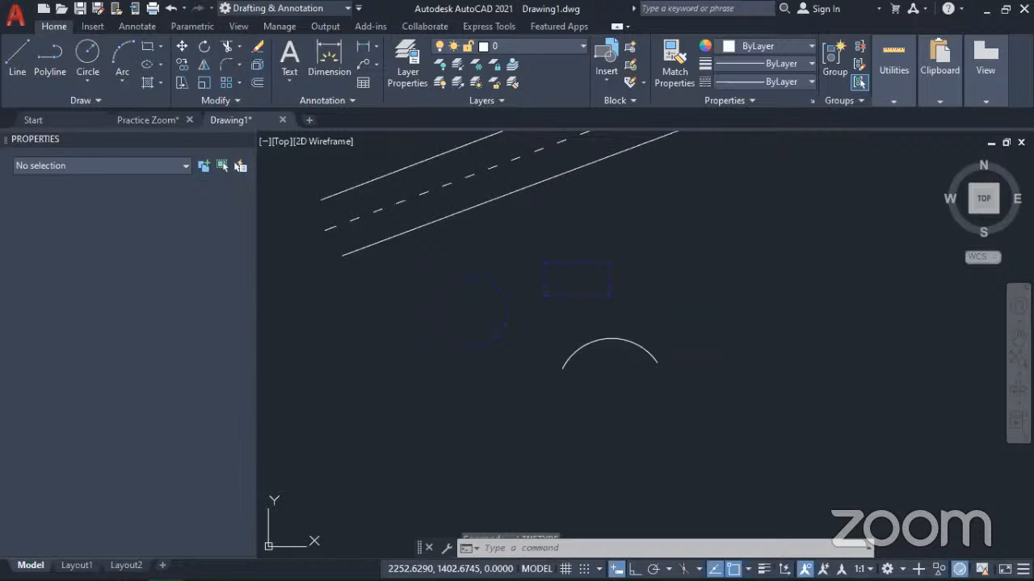
Step: Set the linetype of the arc below the rectangle to ZIGZAG and clear the selection
scroll(577, 361, up, 1)
scroll(575, 356, up, 2)
scroll(575, 356, up, 10)
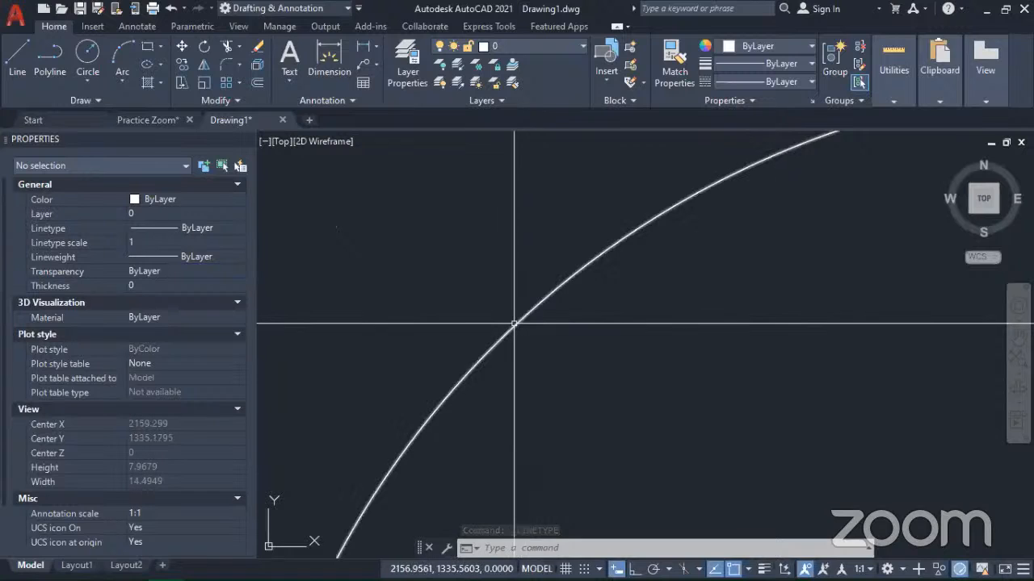
scroll(513, 323, down, 7)
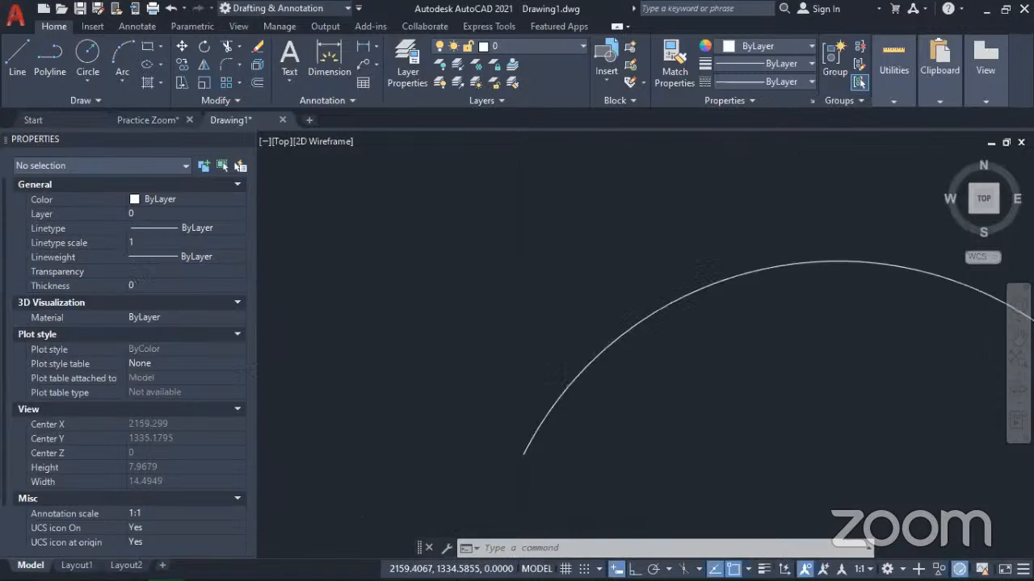
click(655, 375)
click(565, 320)
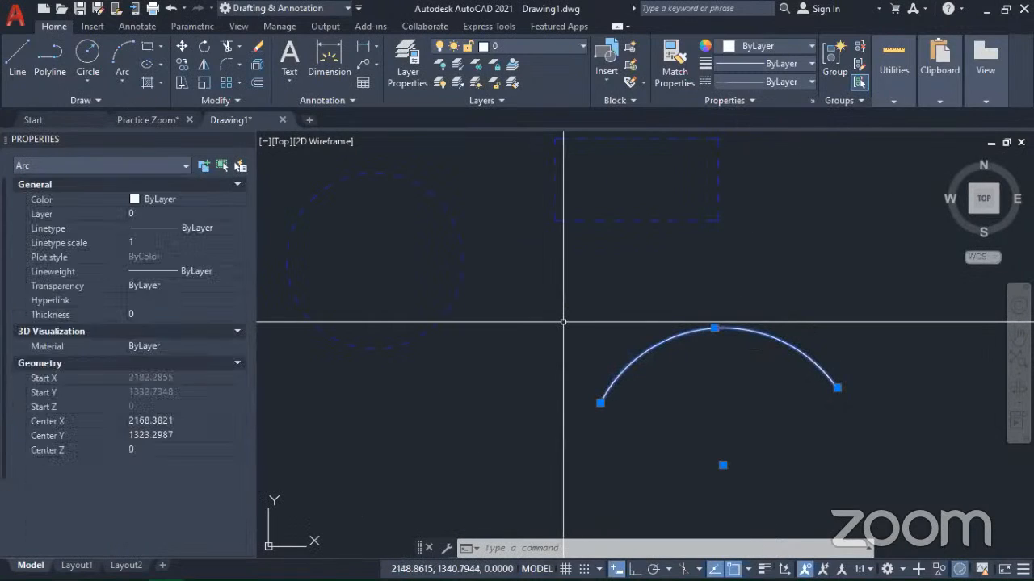
click(159, 271)
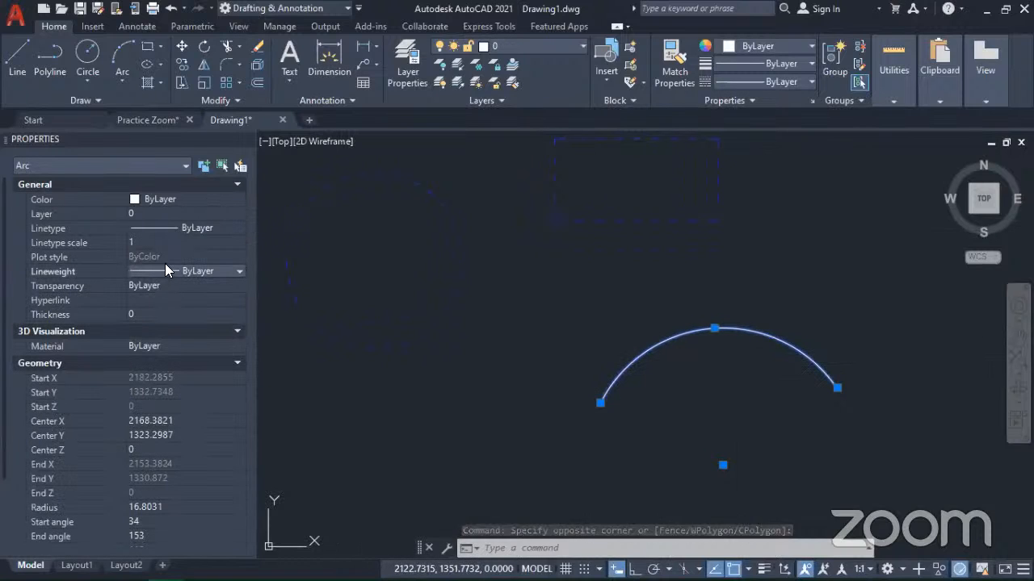
click(188, 229)
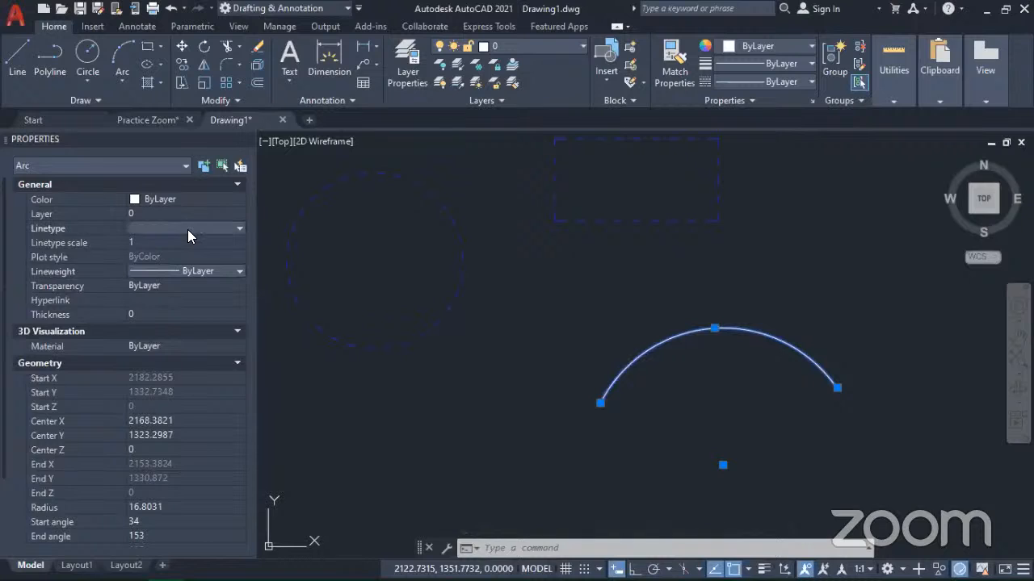
click(195, 228)
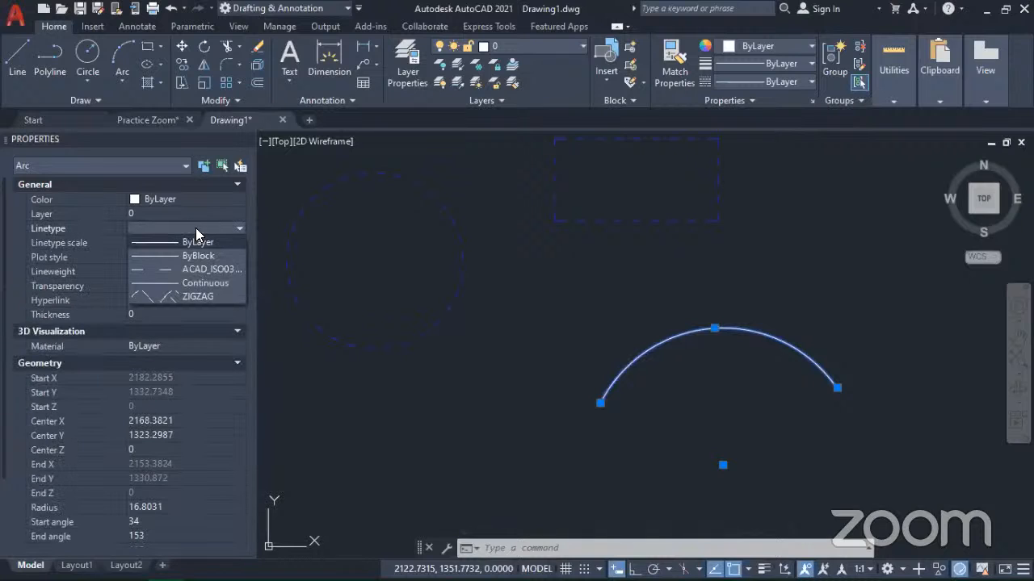
click(171, 298)
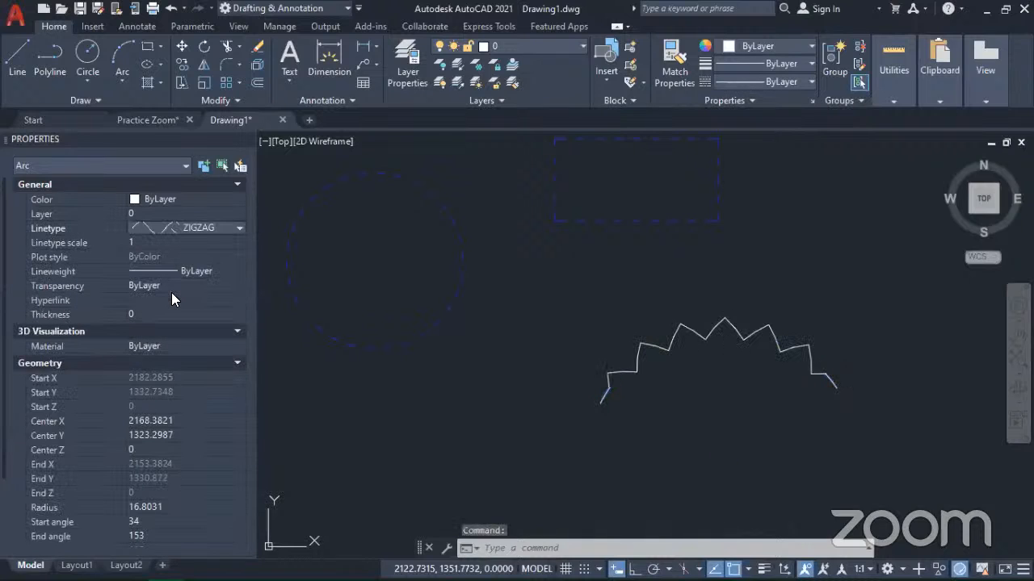
scroll(606, 377, down, 3)
scroll(629, 372, up, 2)
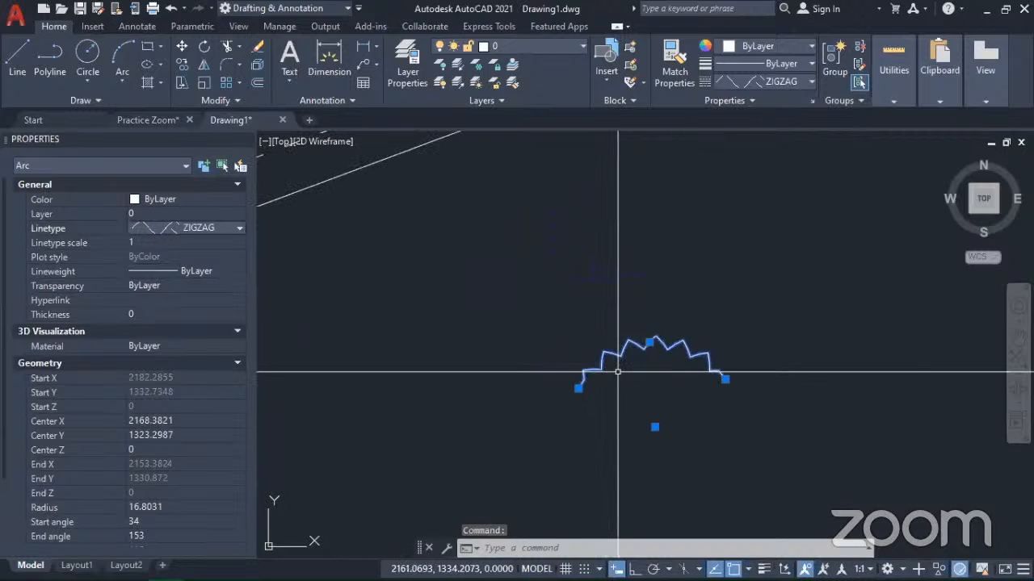
key(Escape)
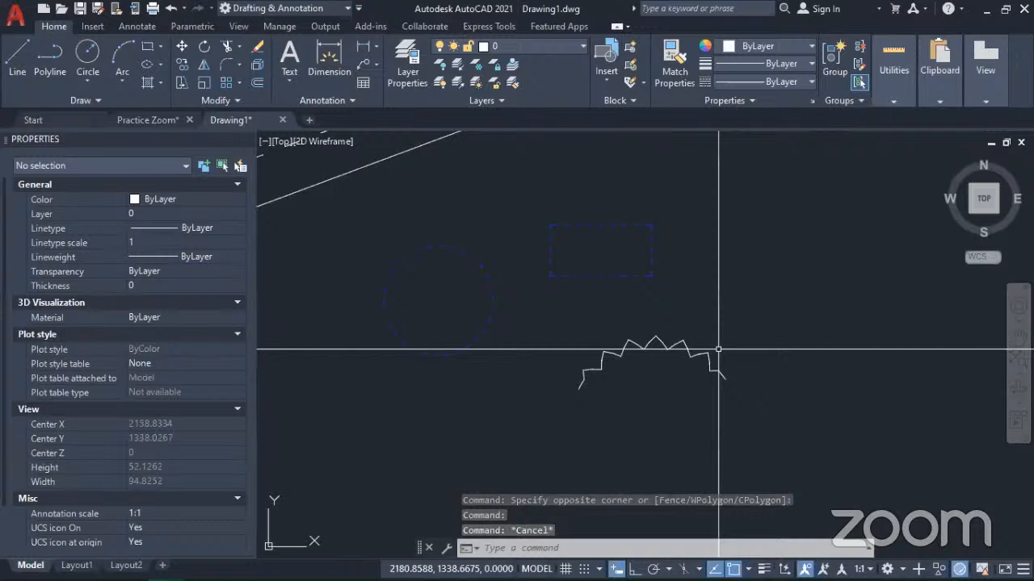
Step: Try setting the color to Red with no object selected, and undo the change
scroll(715, 345, down, 2)
mouse_move(709, 330)
middle_down()
mouse_move(607, 323)
mouse_move(651, 315)
middle_up()
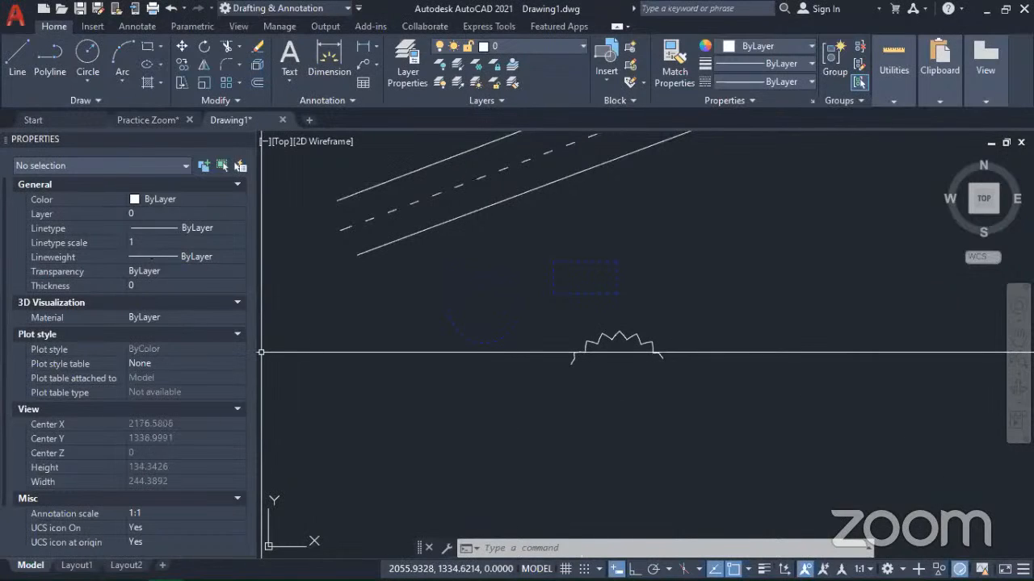
click(599, 374)
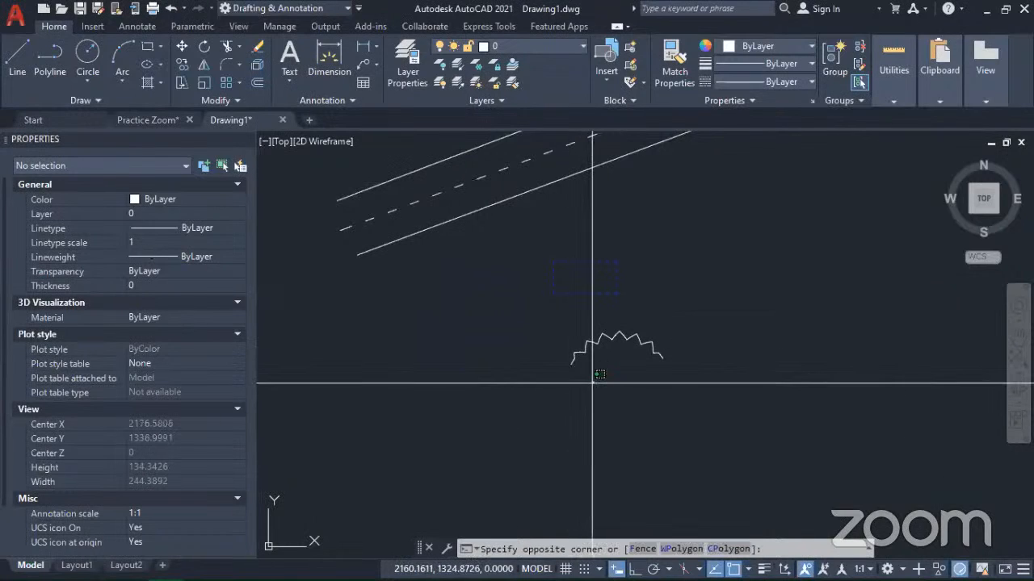
click(539, 351)
key(Escape)
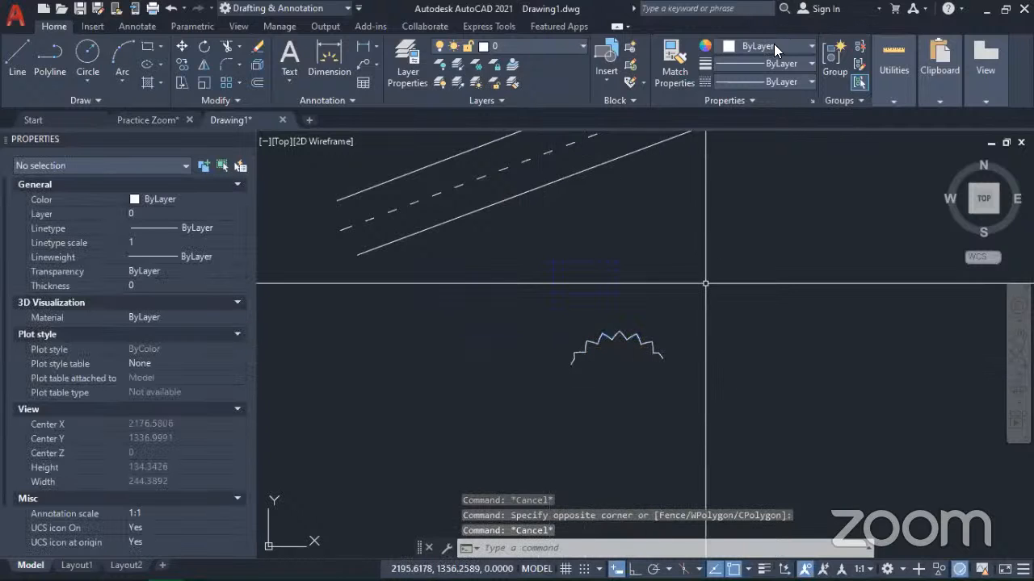
click(786, 46)
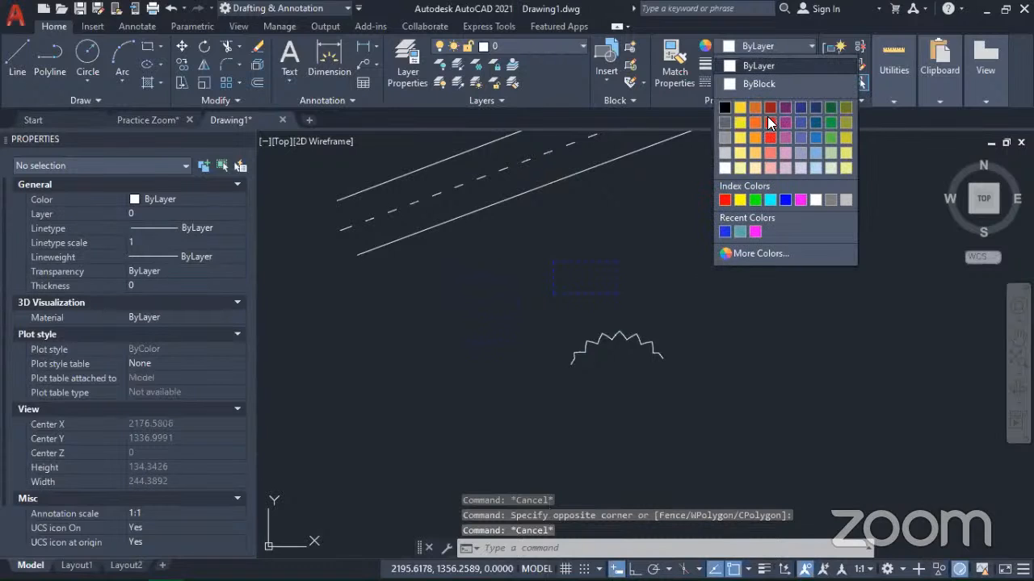
click(722, 200)
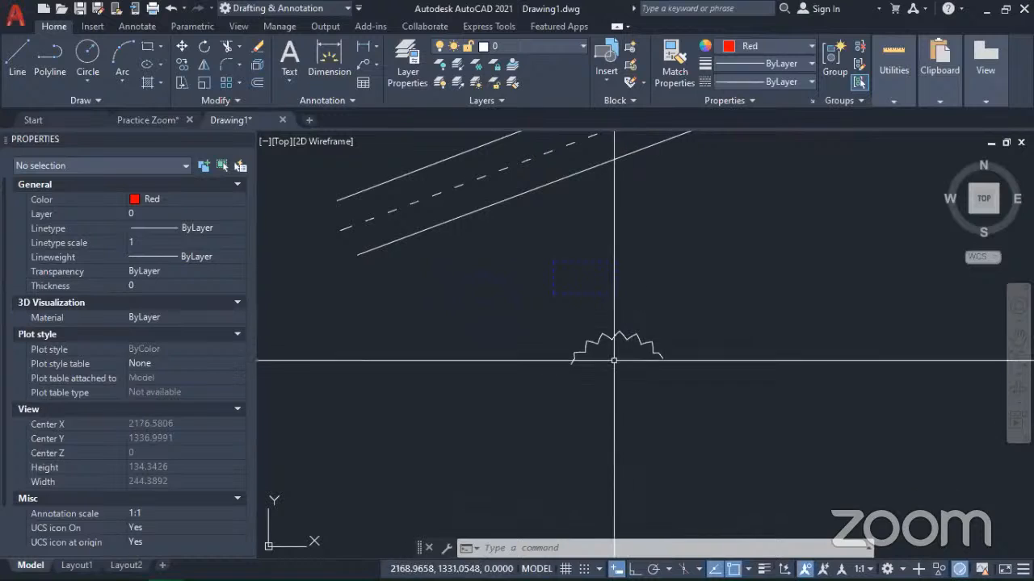
key(ctrl+z)
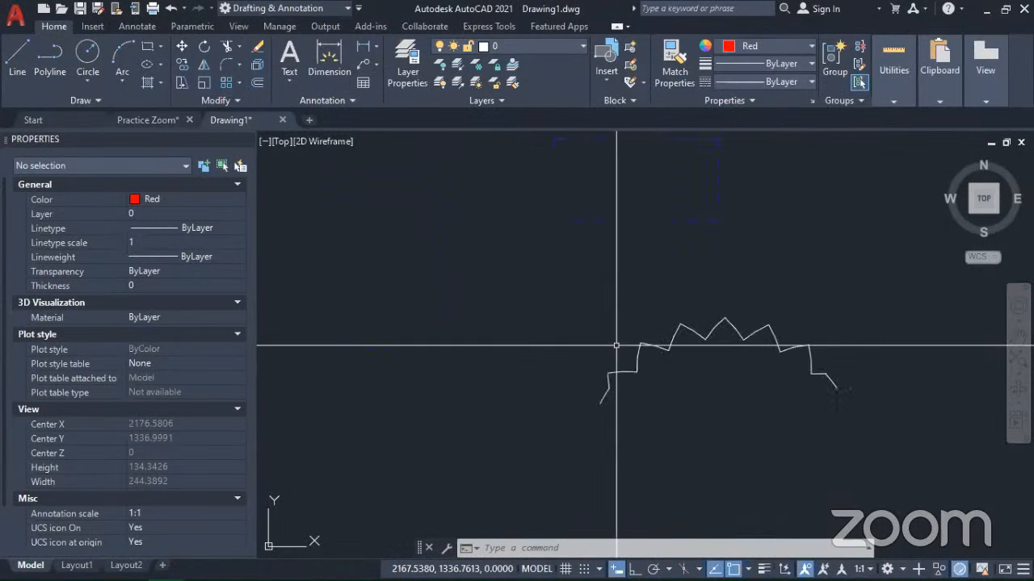
Step: Select the zigzag arc below the blue rectangle and set its color to Red
click(692, 349)
click(624, 318)
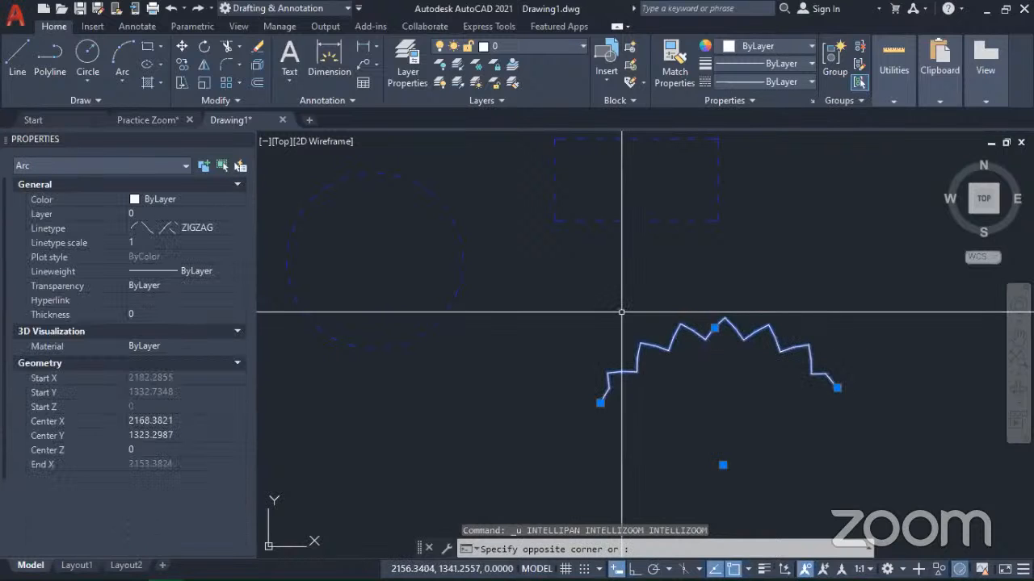
click(800, 46)
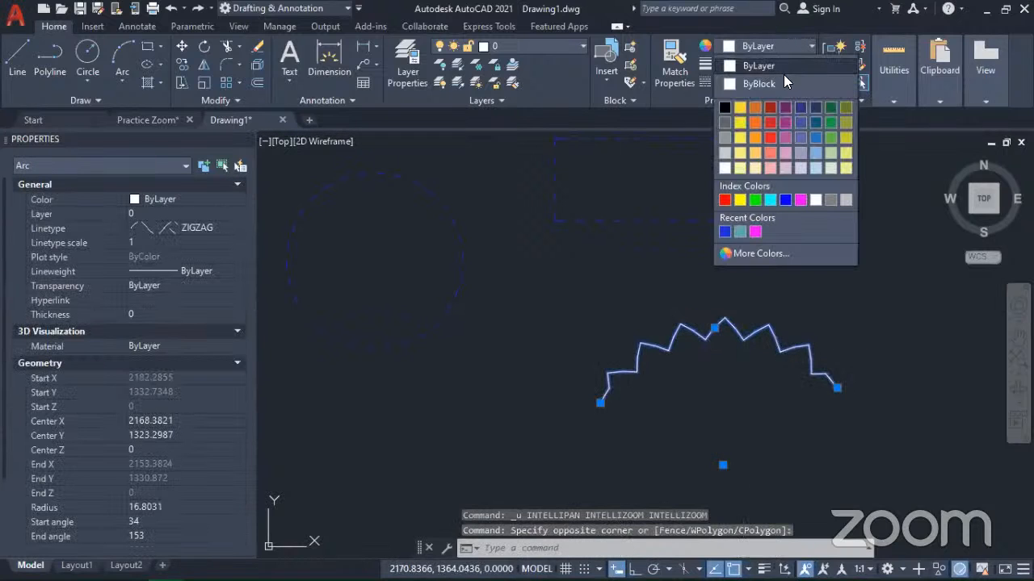
click(769, 137)
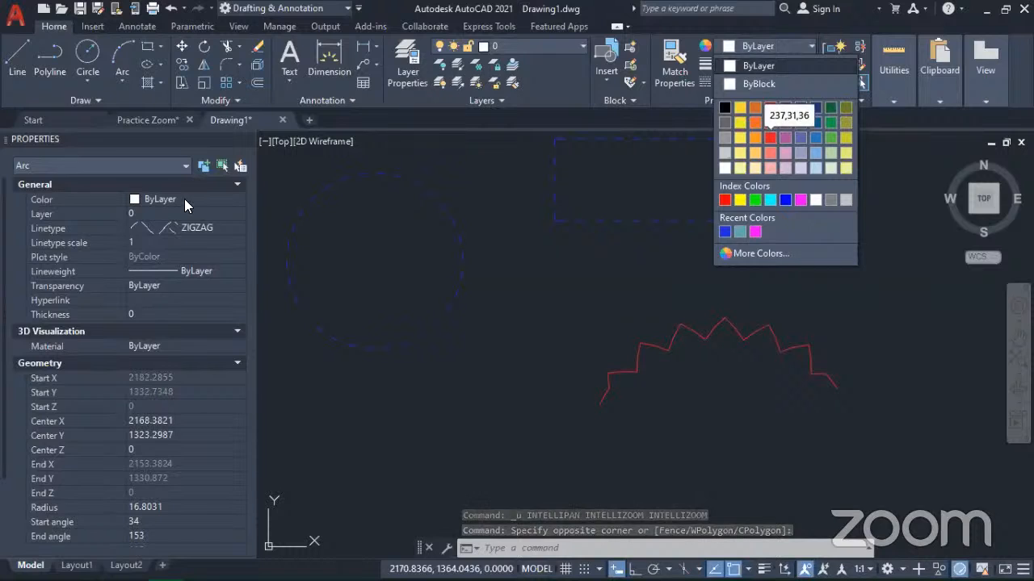
click(205, 202)
click(205, 201)
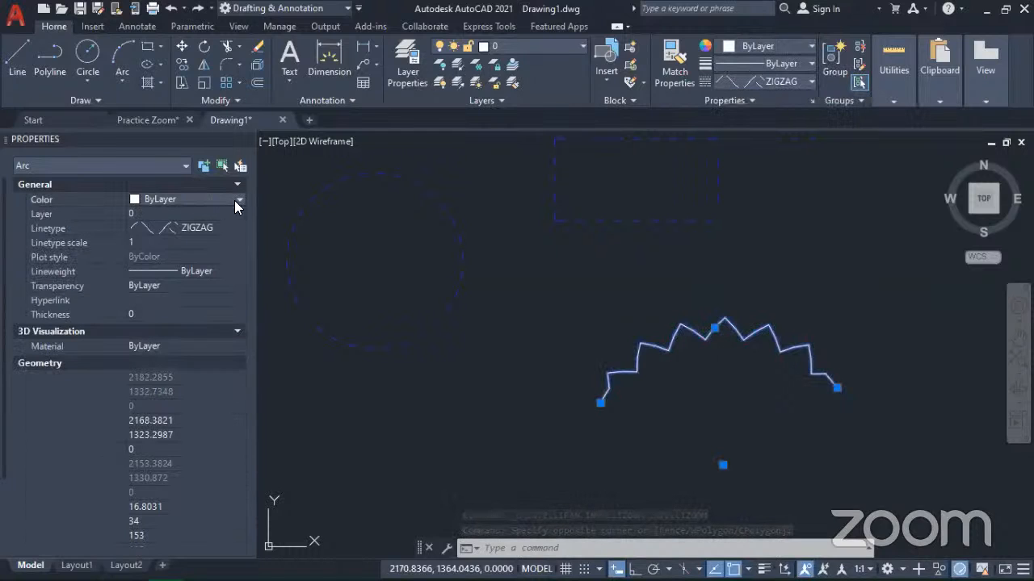
click(235, 200)
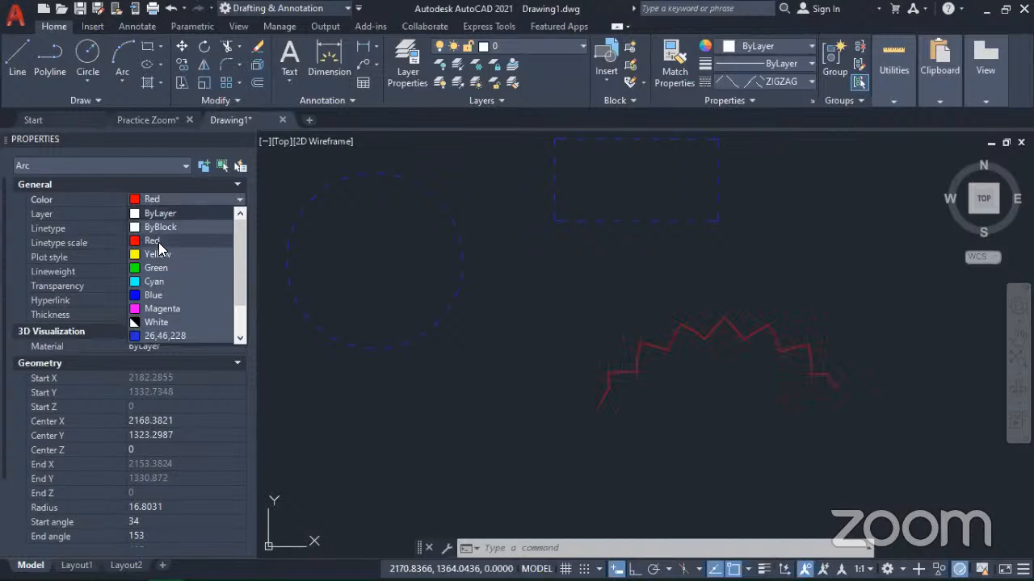
click(158, 243)
Step: Change the zigzag arc's color to Green and clear the selection
click(218, 197)
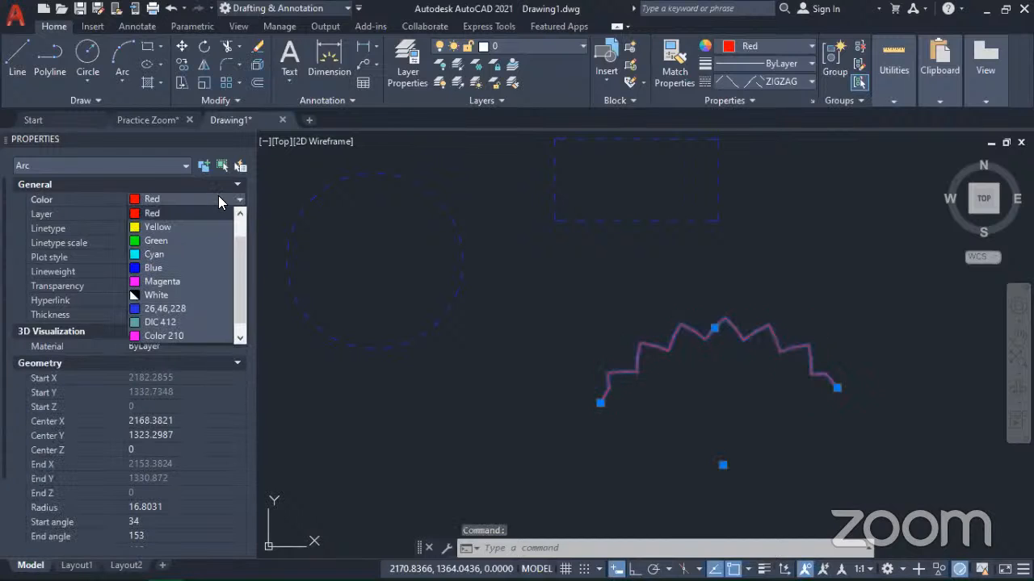
click(149, 241)
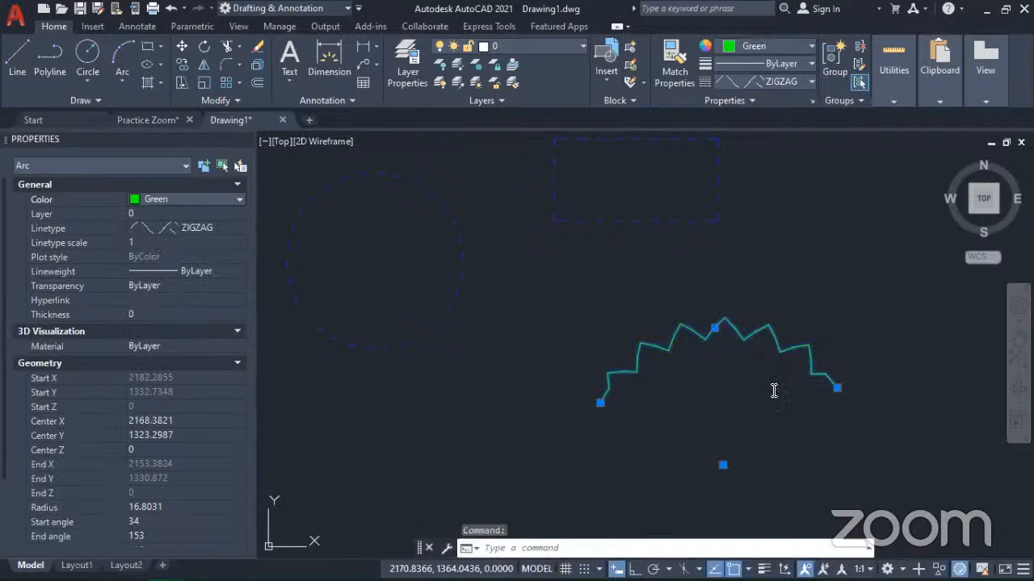
scroll(647, 364, down, 2)
key(Escape)
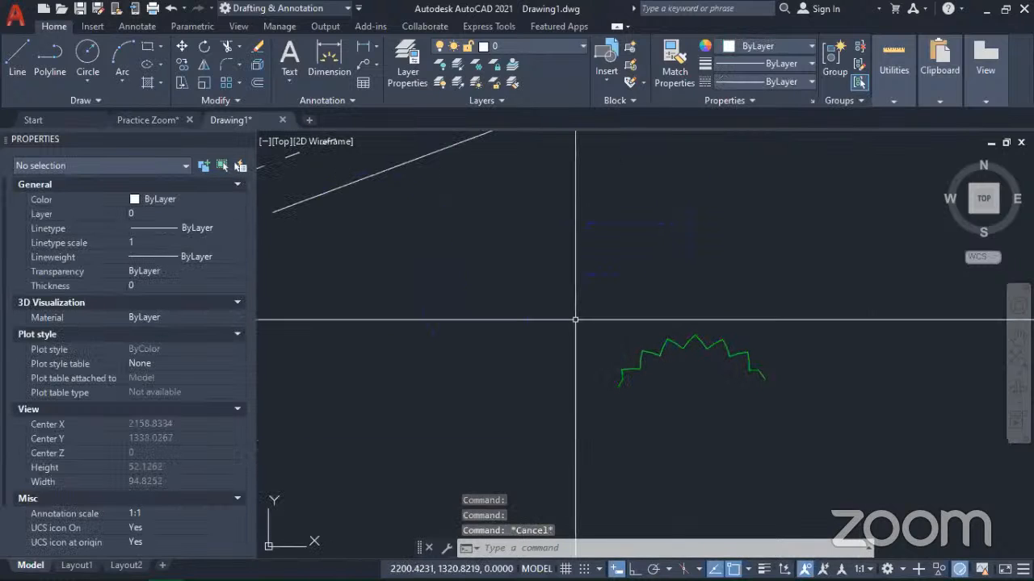
Step: Try to edit the transparency of the green zigzag arc, cancelling each time and clearing the selection
scroll(635, 368, up, 3)
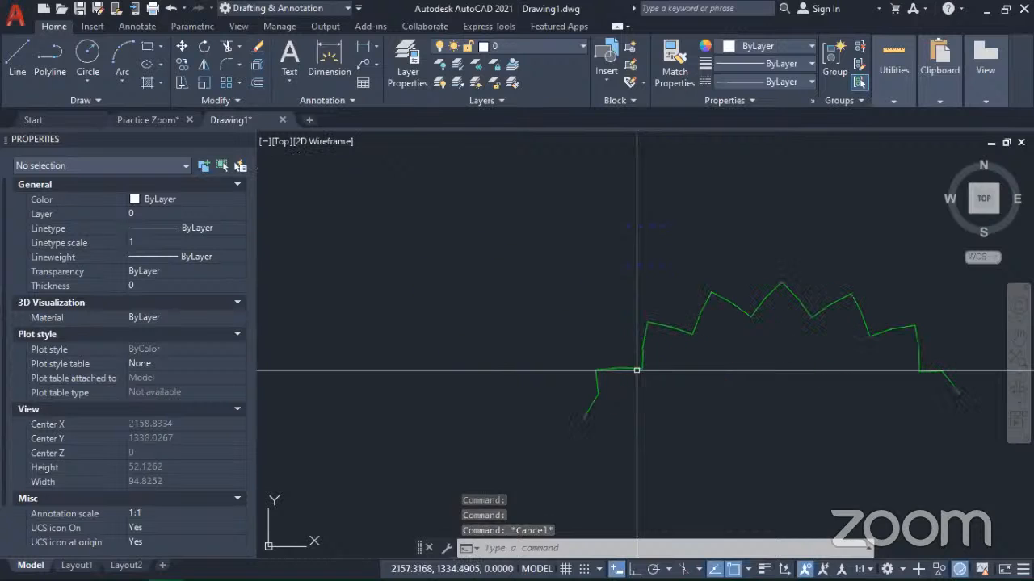
scroll(638, 370, down, 2)
click(649, 384)
click(608, 358)
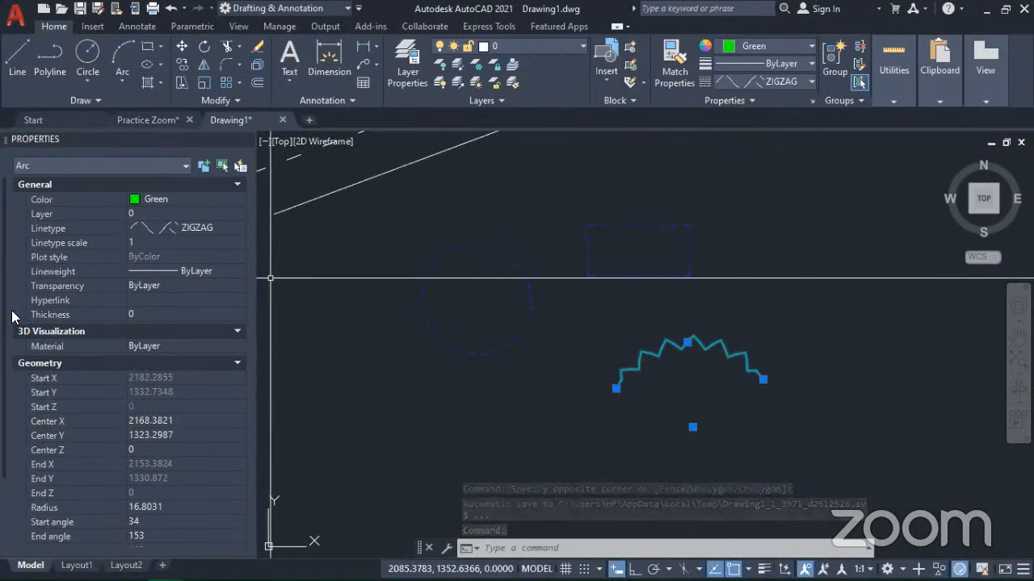
click(74, 288)
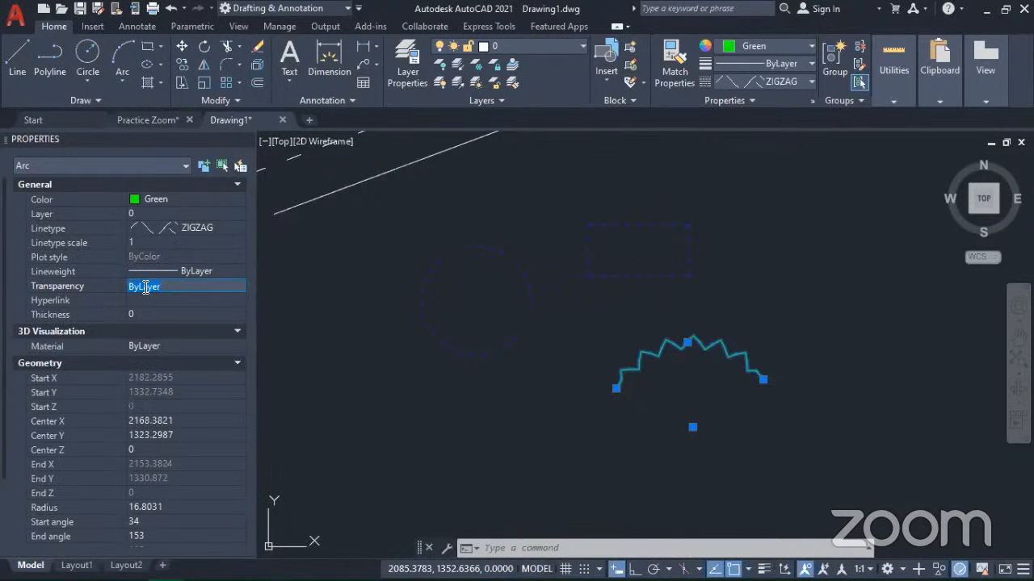
click(239, 284)
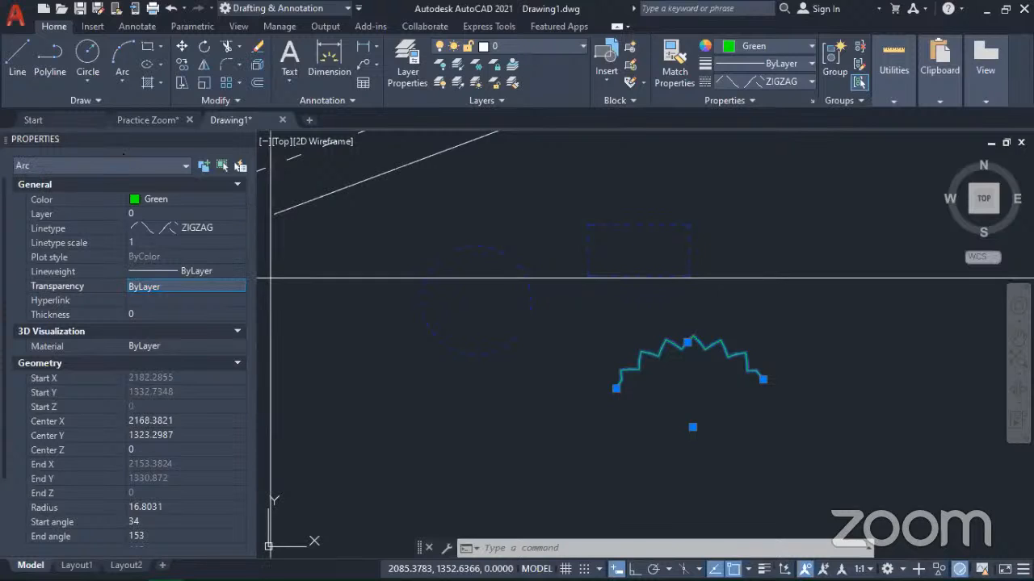
click(485, 393)
key(Escape)
key(Escape)
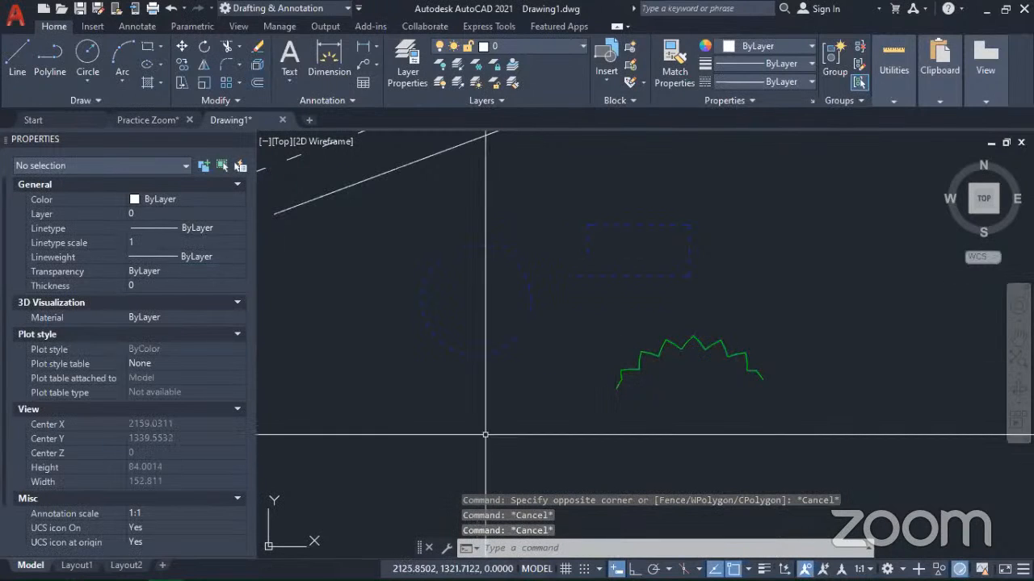
click(673, 424)
click(585, 371)
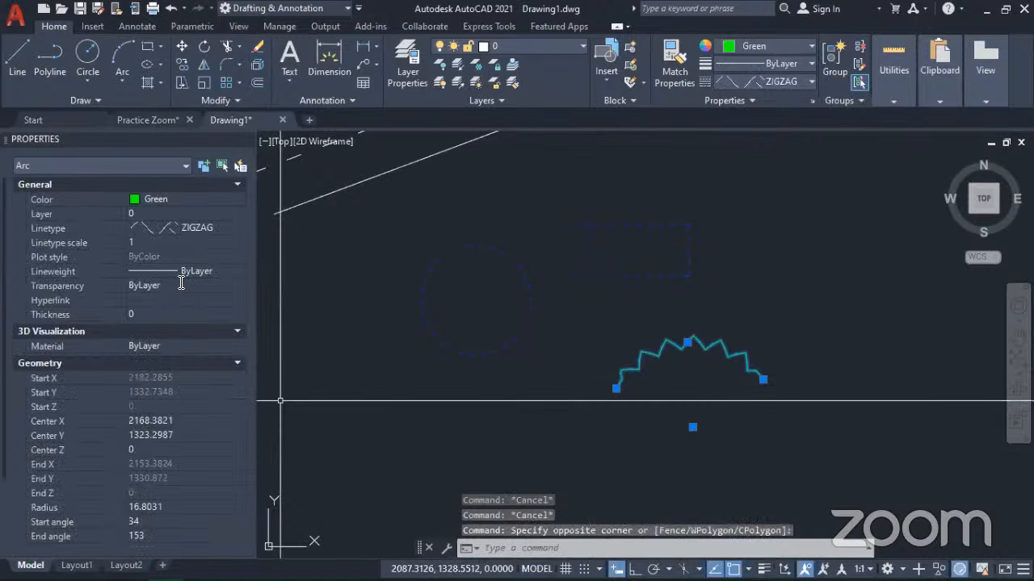
click(181, 286)
click(199, 289)
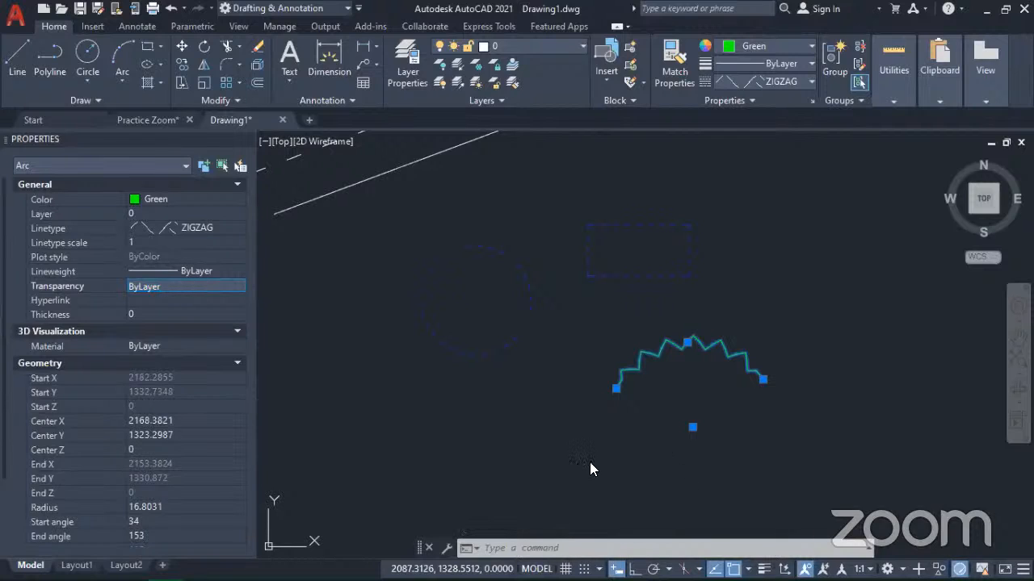
click(714, 477)
key(Escape)
key(Escape)
Step: Select the uppermost of the three slanted parallel lines and try to replace its transparency value, cancelling the entry
scroll(780, 417, down, 5)
middle_drag(780, 417, 637, 409)
scroll(565, 355, up, 6)
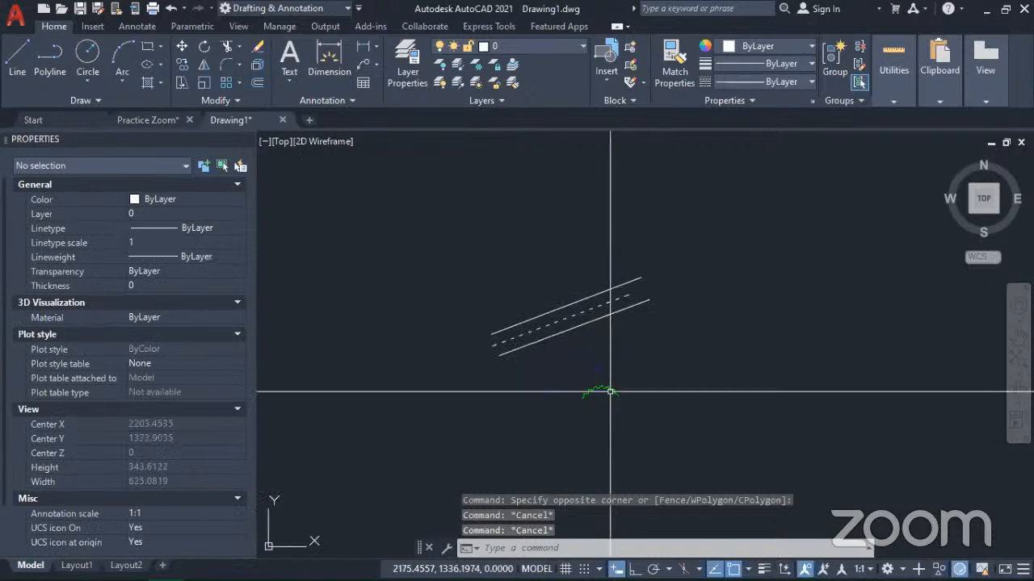
click(556, 309)
click(530, 281)
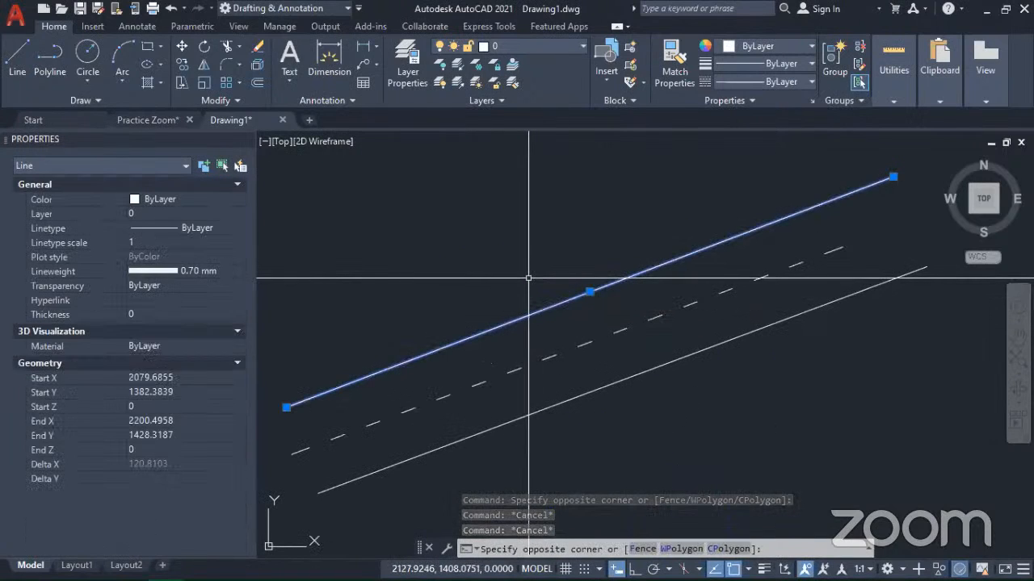
click(186, 286)
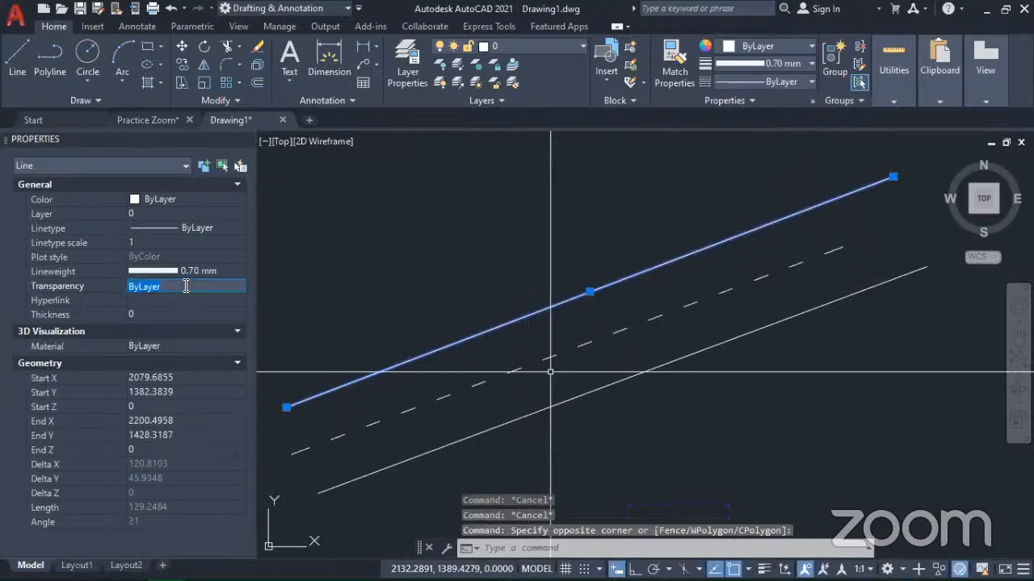
key(BackSpace)
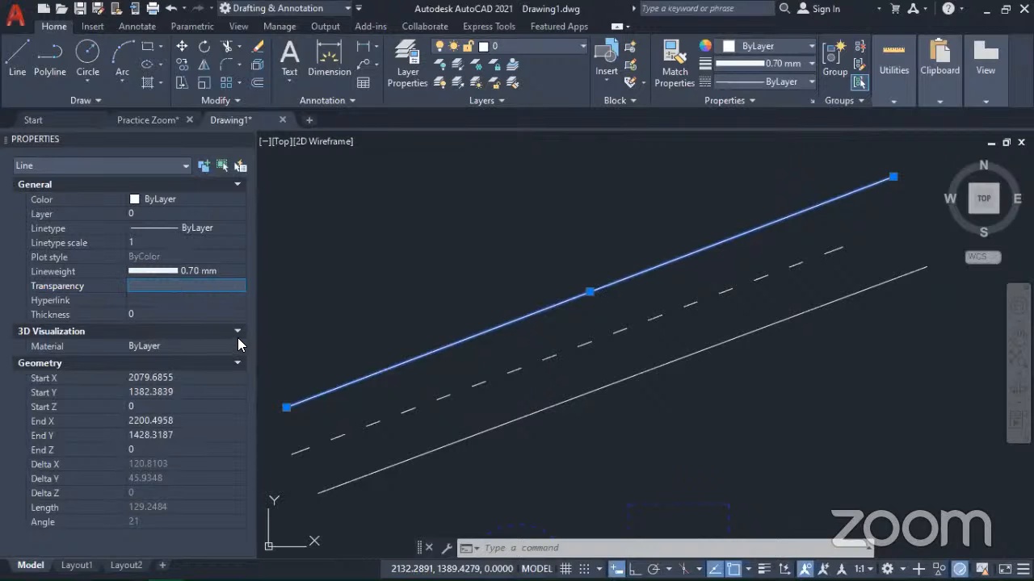
key(Escape)
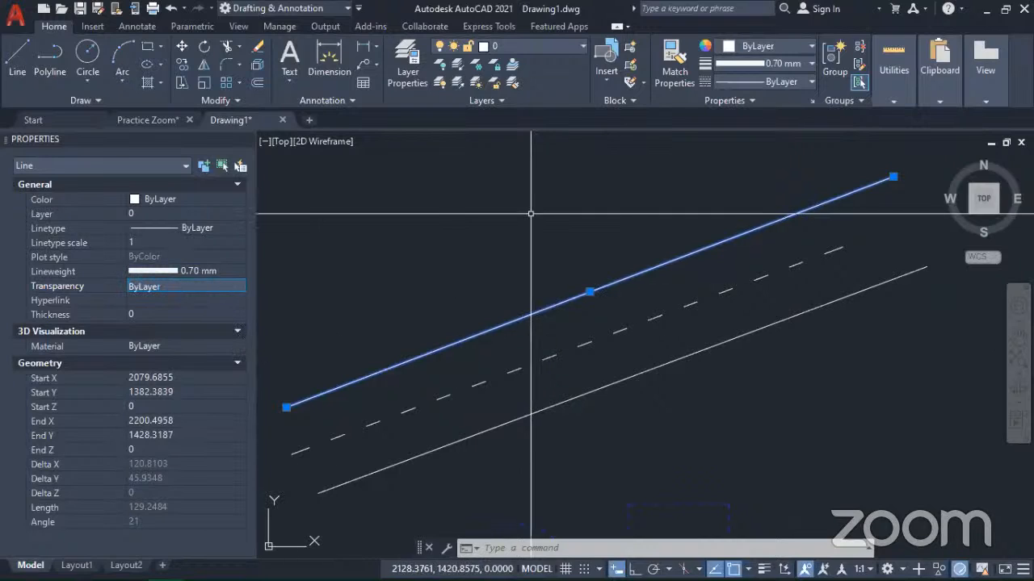
Step: Set the transparency of the selected uppermost line to 1 and clear the selection
click(806, 83)
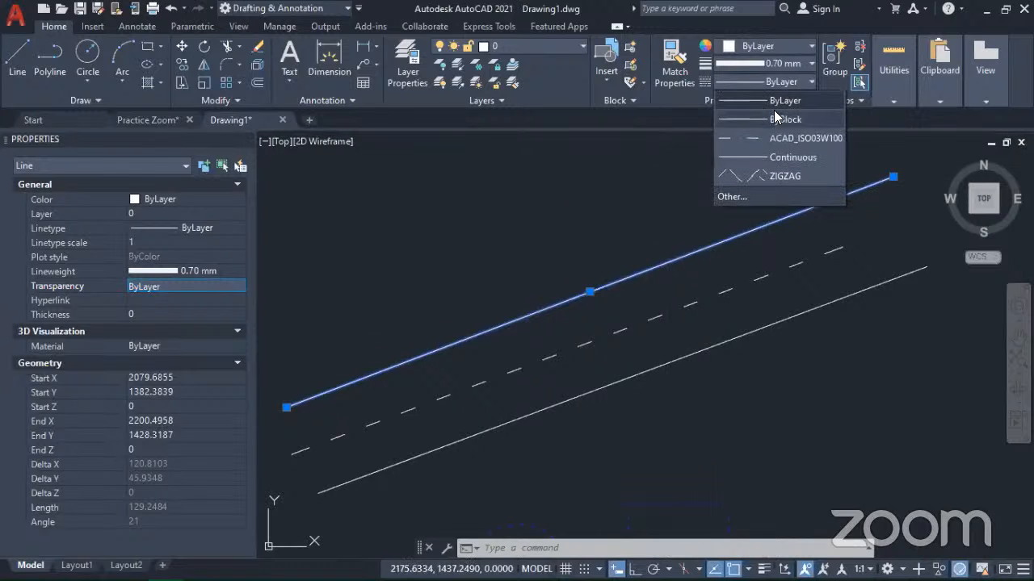
click(769, 158)
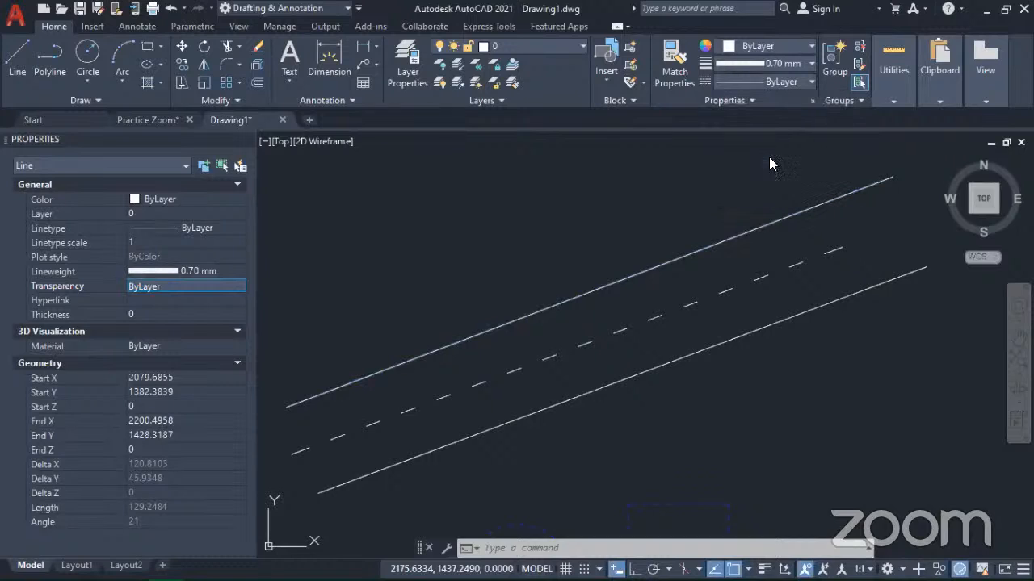
click(791, 46)
click(791, 47)
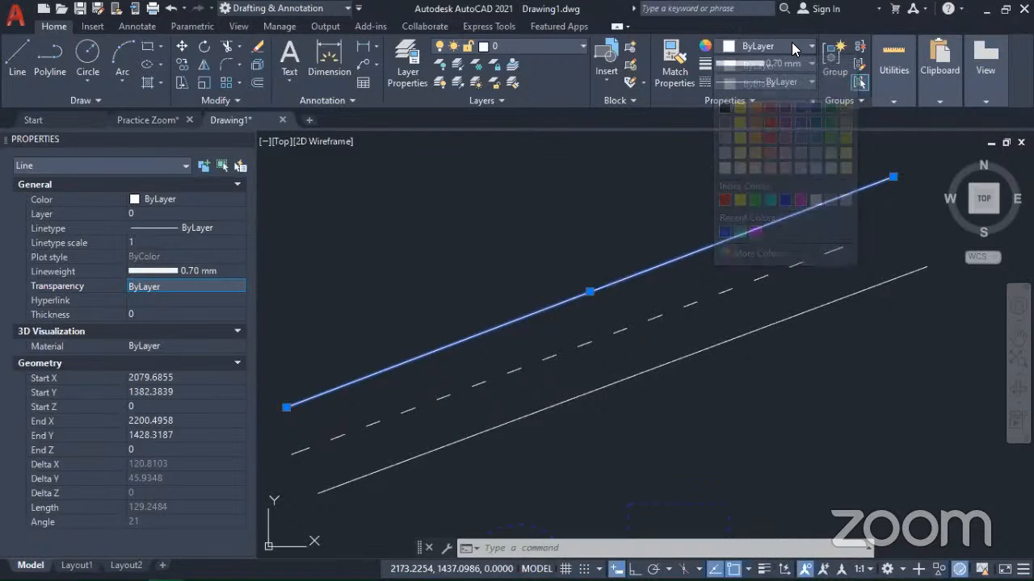
click(742, 100)
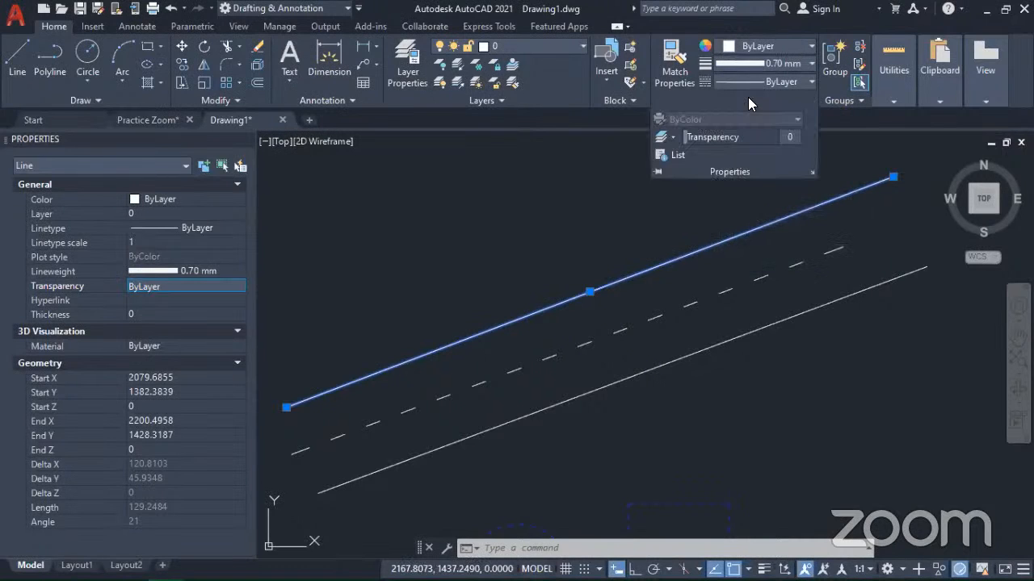
drag(705, 143, 755, 136)
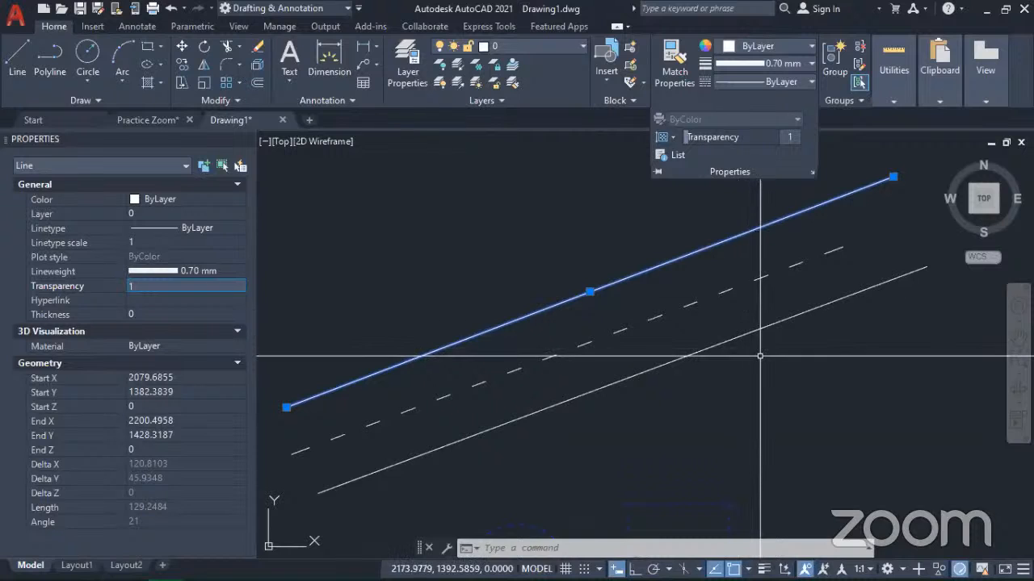
key(Escape)
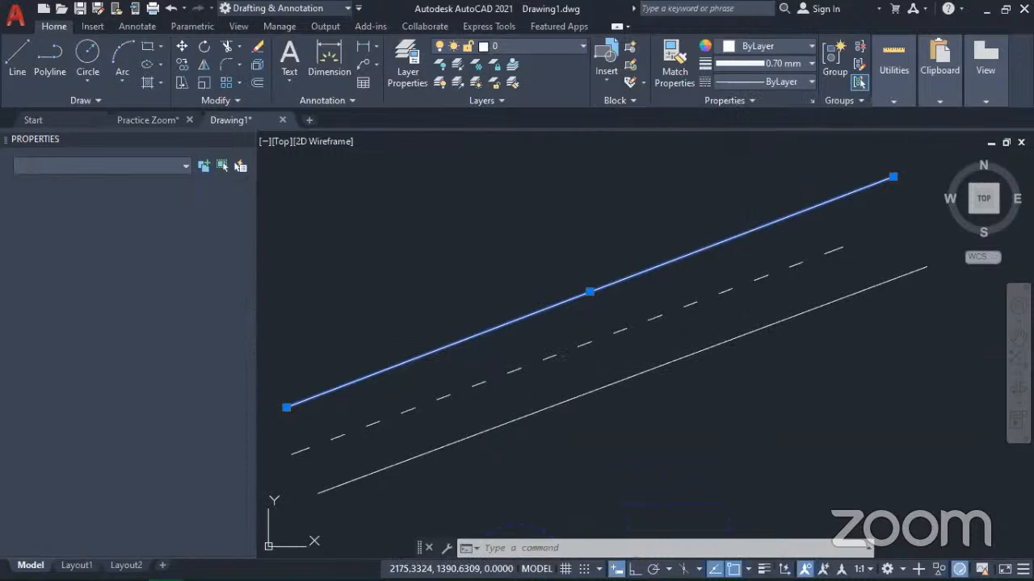
Step: Set the transparency of the green zigzag arc to 31 and clear the selection
scroll(764, 363, down, 4)
mouse_move(764, 417)
middle_down()
mouse_move(696, 348)
mouse_move(694, 297)
middle_up()
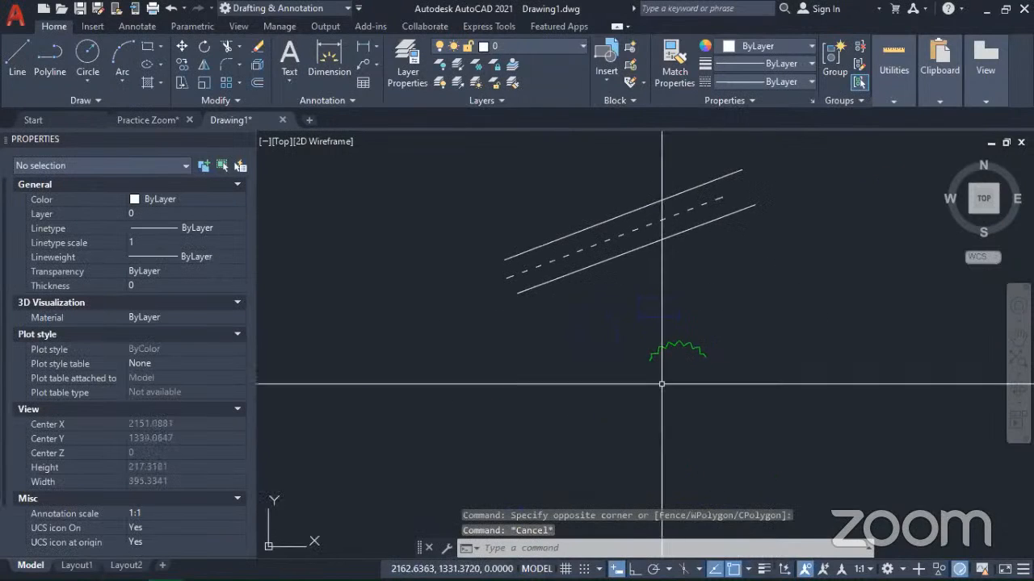
scroll(661, 371, up, 5)
click(663, 362)
click(618, 307)
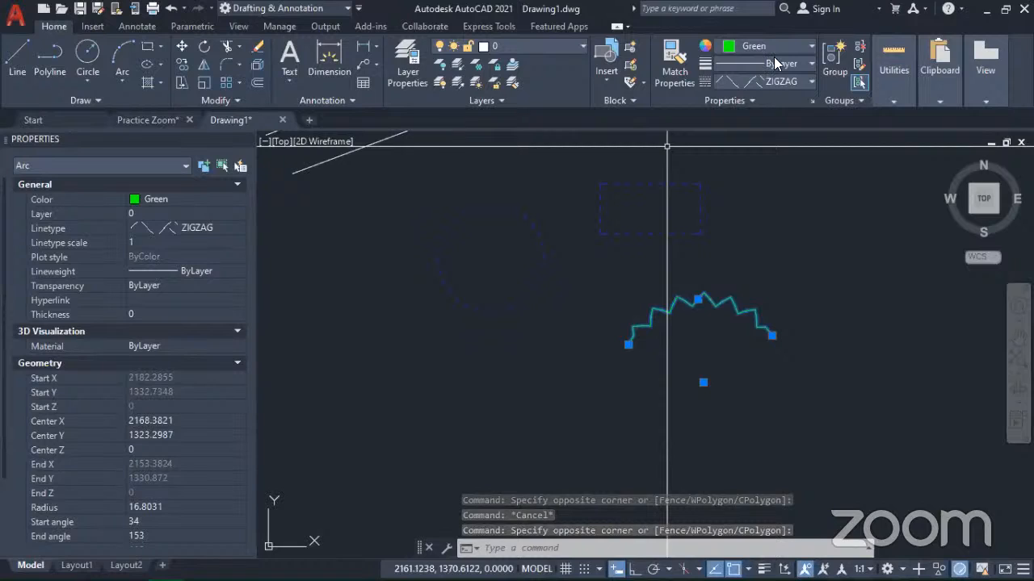
click(749, 101)
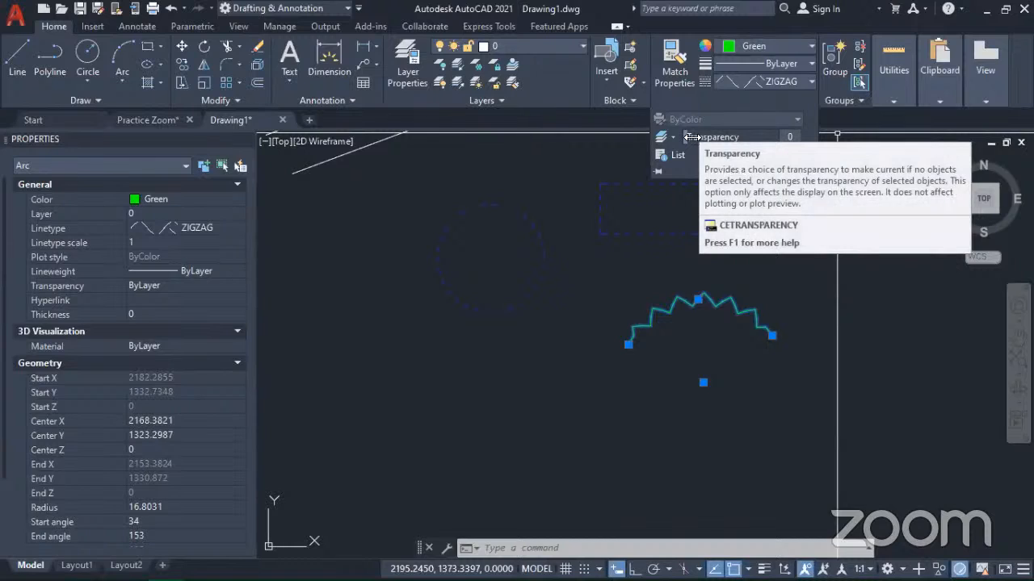
drag(725, 136, 758, 136)
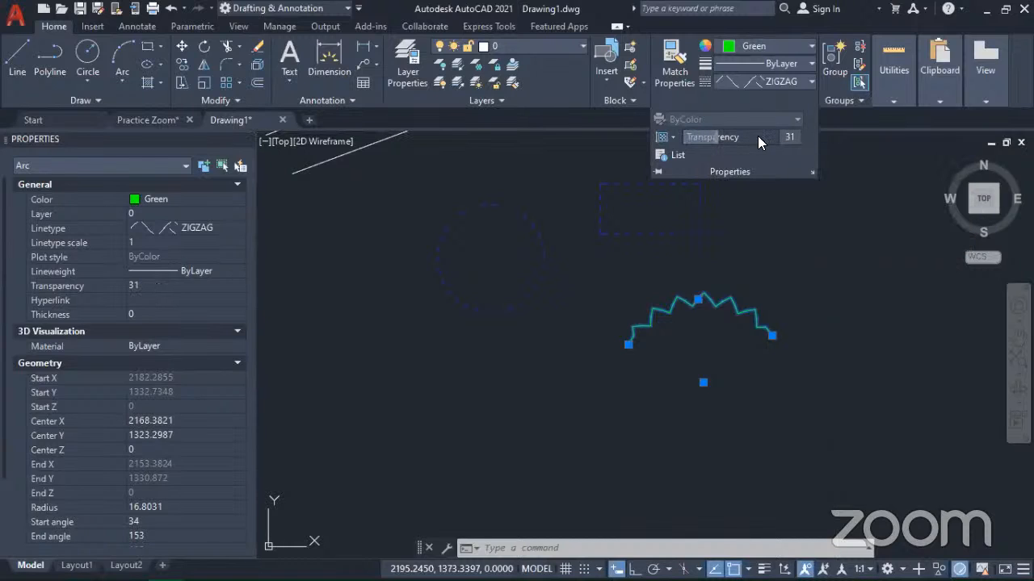
click(842, 364)
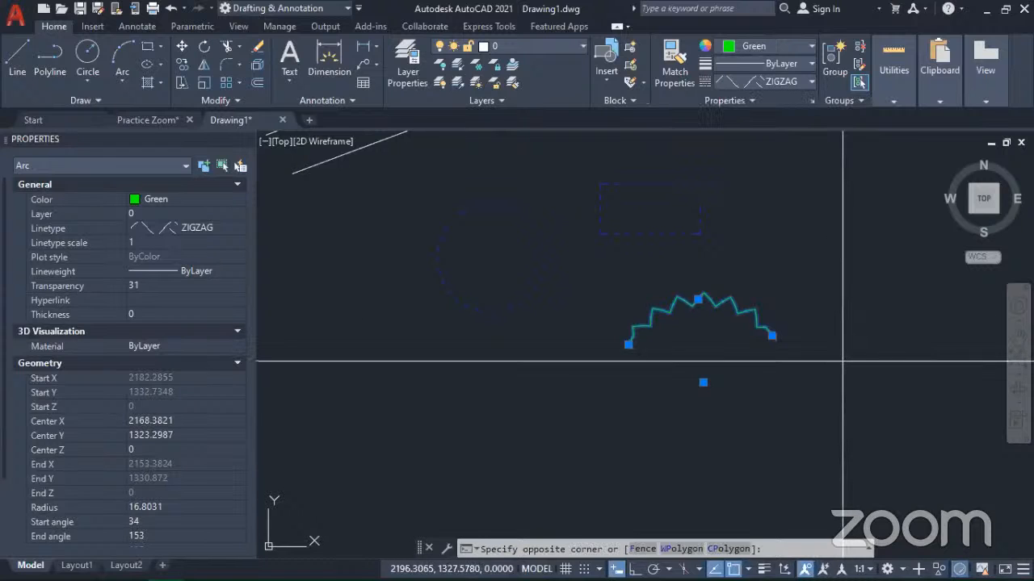
click(842, 358)
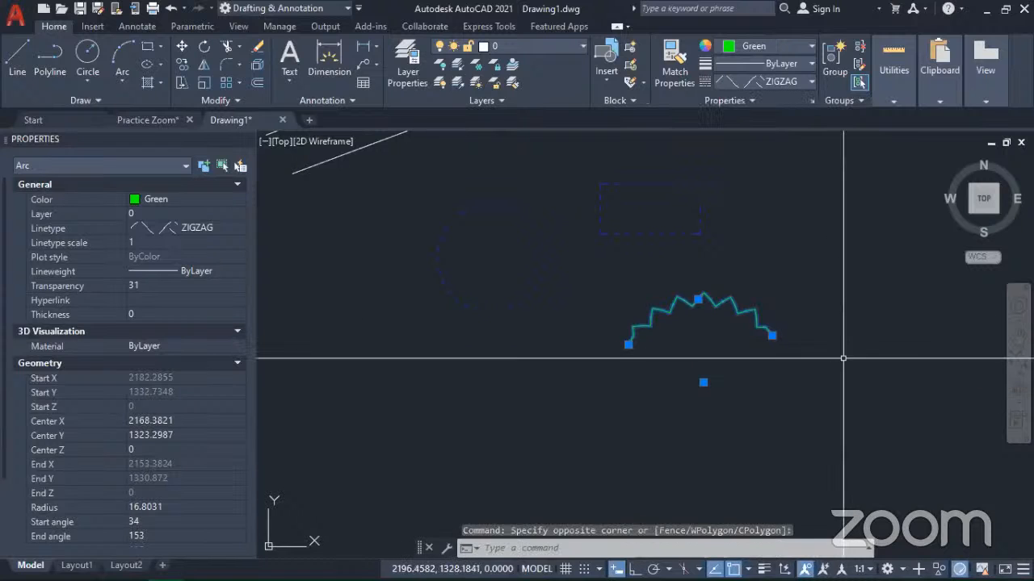
key(Escape)
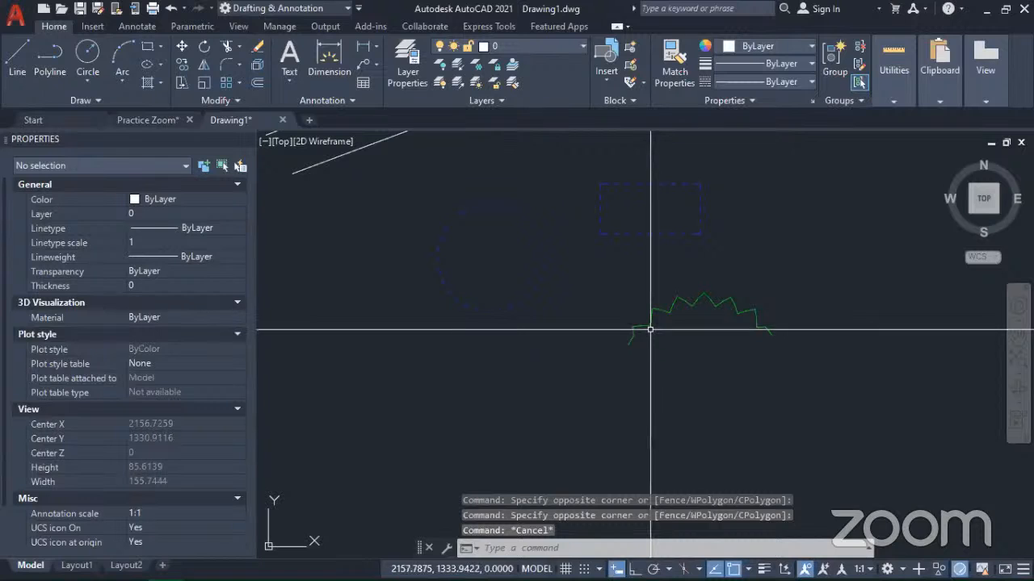
Step: Raise the green zigzag arc's transparency to 50 and clear the selection
click(660, 340)
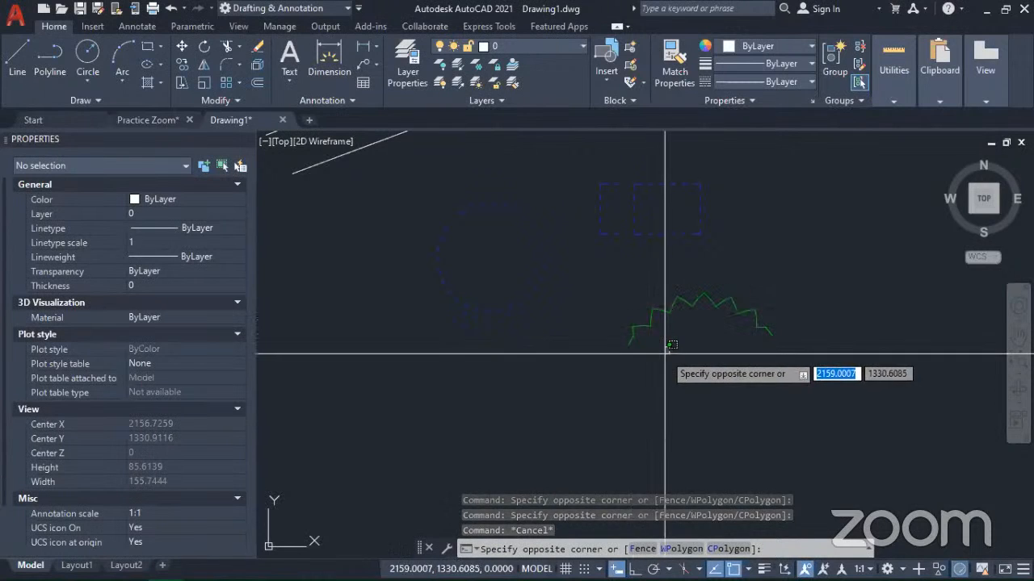
click(657, 348)
scroll(650, 339, up, 8)
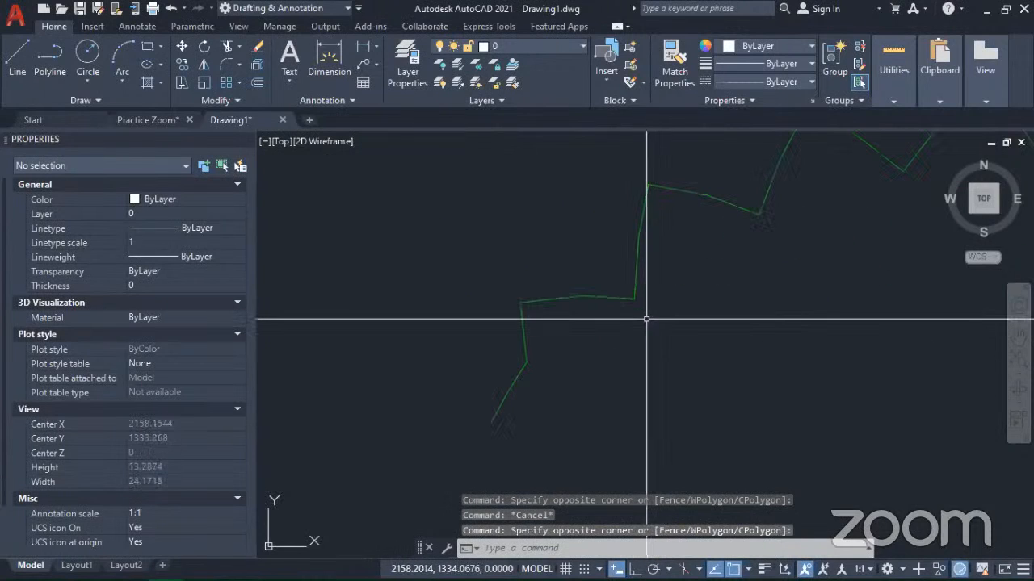
scroll(667, 216, up, 2)
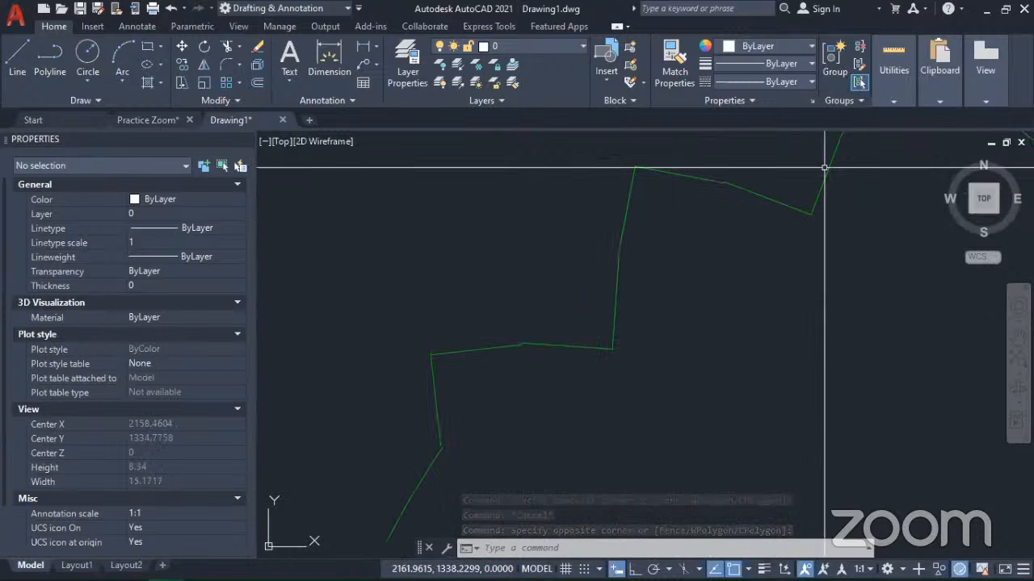
click(503, 377)
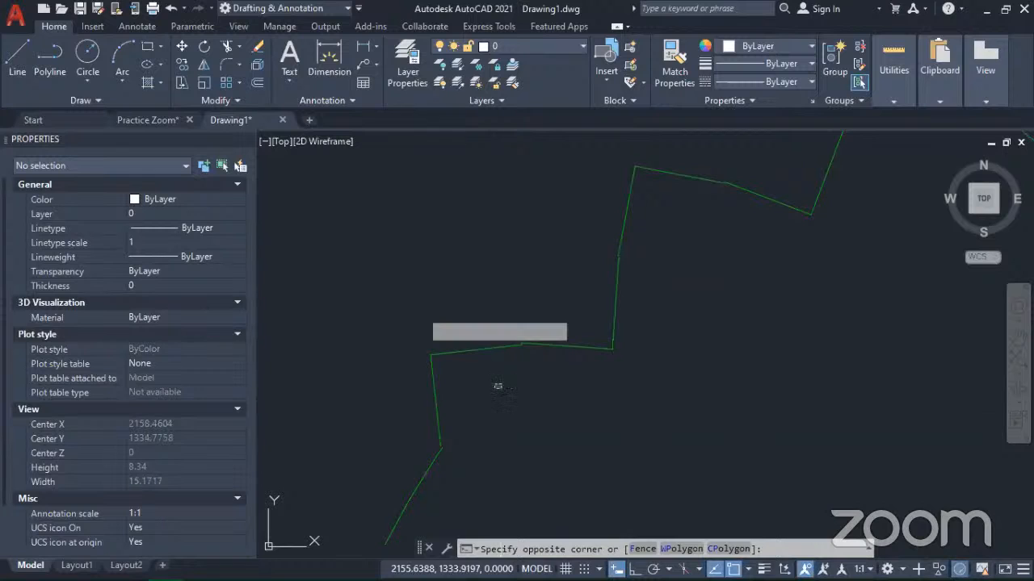
click(405, 306)
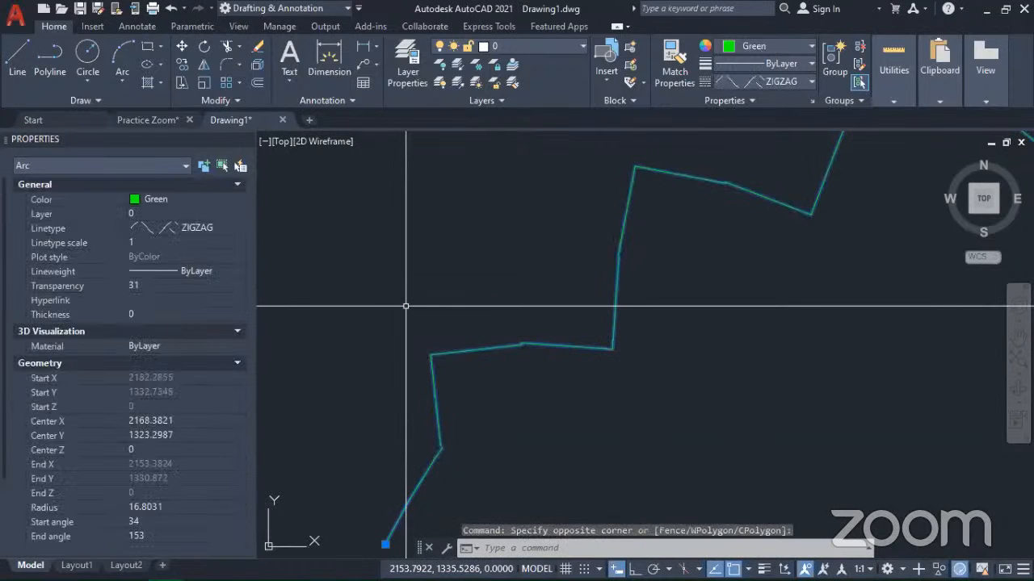
click(151, 285)
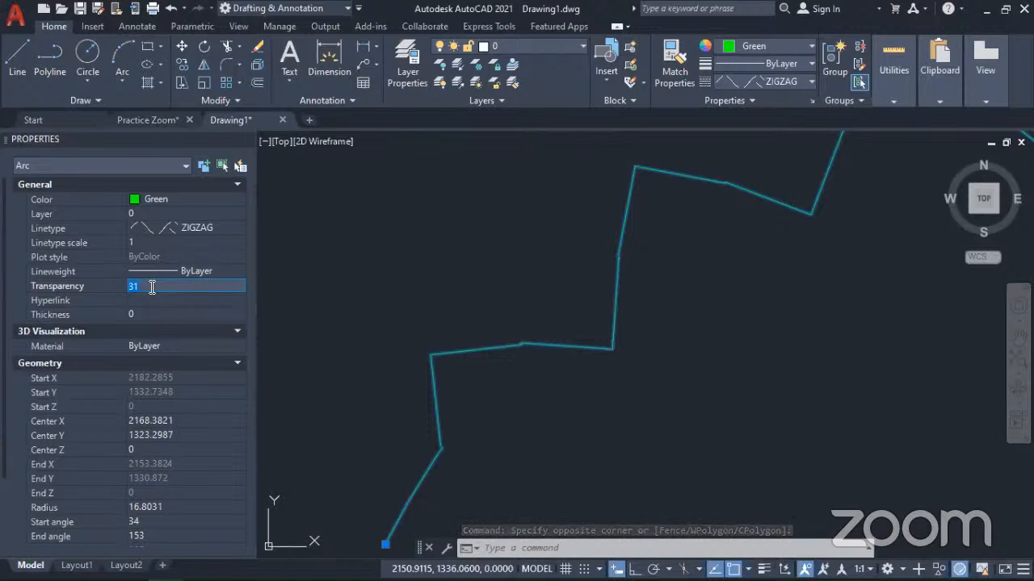
text(50)
key(Return)
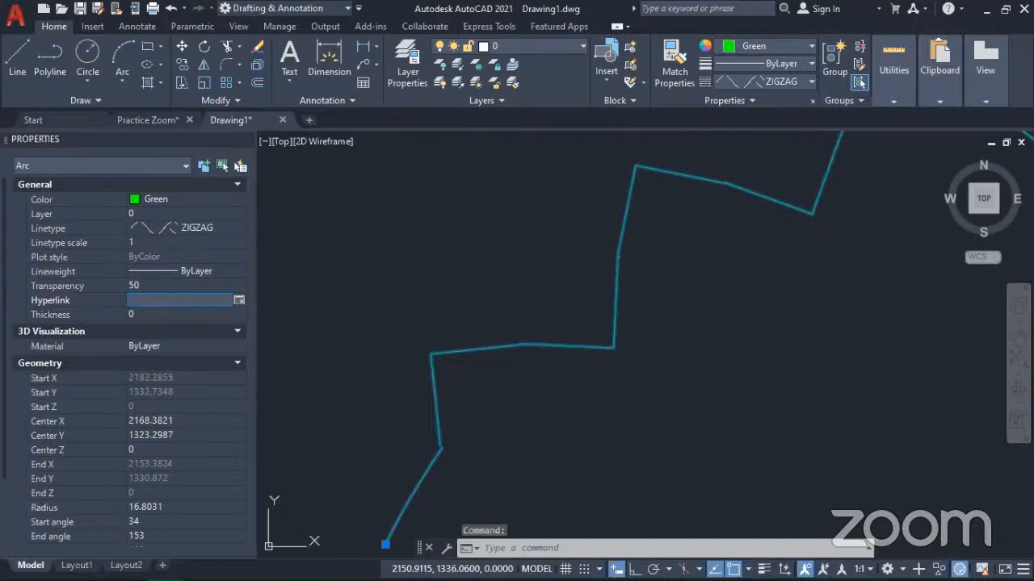
key(Escape)
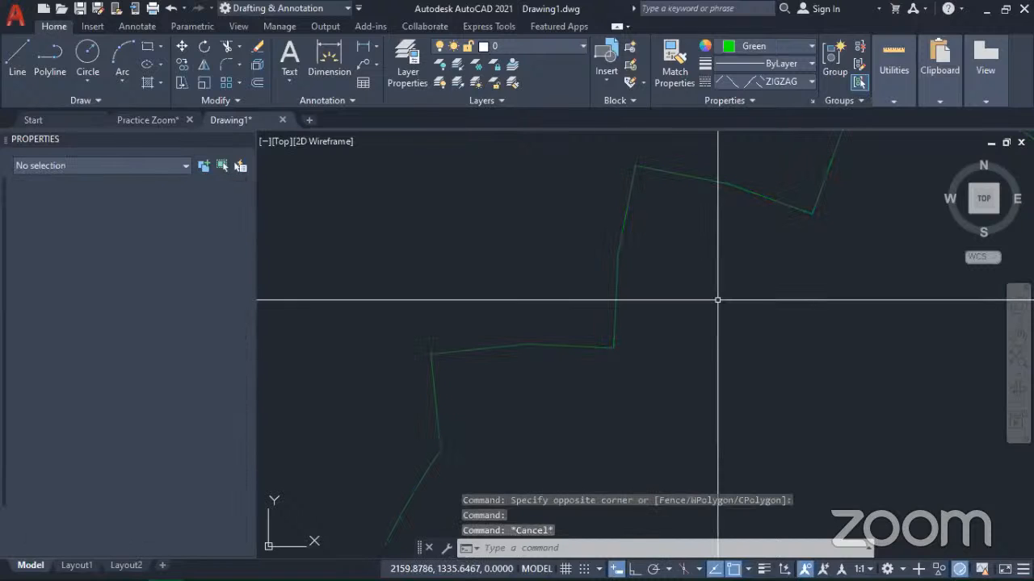
Step: Undo the transparency changes made to the green zigzag arc
scroll(717, 300, down, 5)
scroll(717, 300, up, 5)
key(ctrl+z)
scroll(737, 507, up, 4)
middle_drag(737, 507, 569, 381)
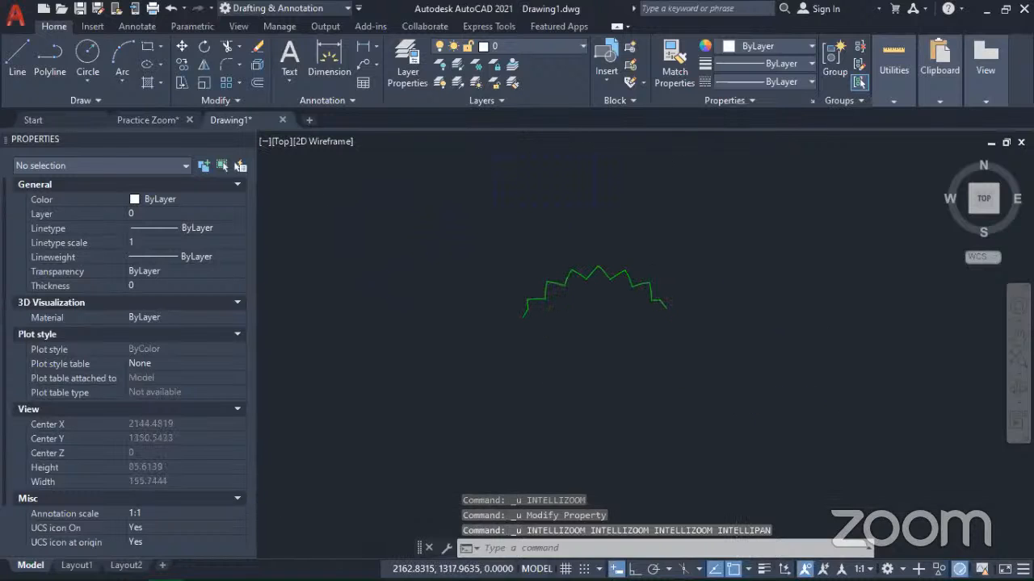
Step: Copy the green zigzag arc to a spot about 41 units below and to the left of the original
click(571, 339)
click(506, 284)
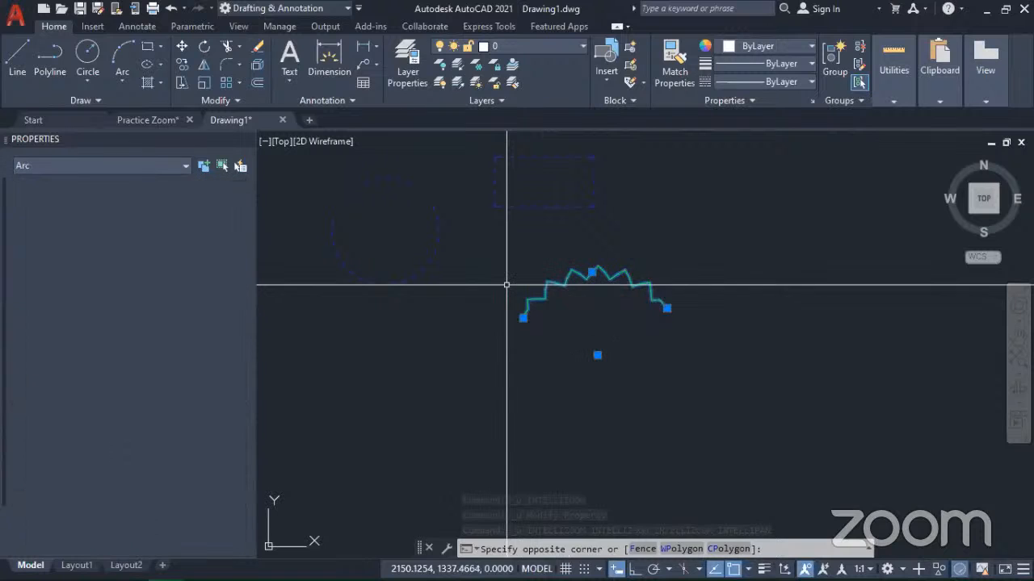
click(185, 65)
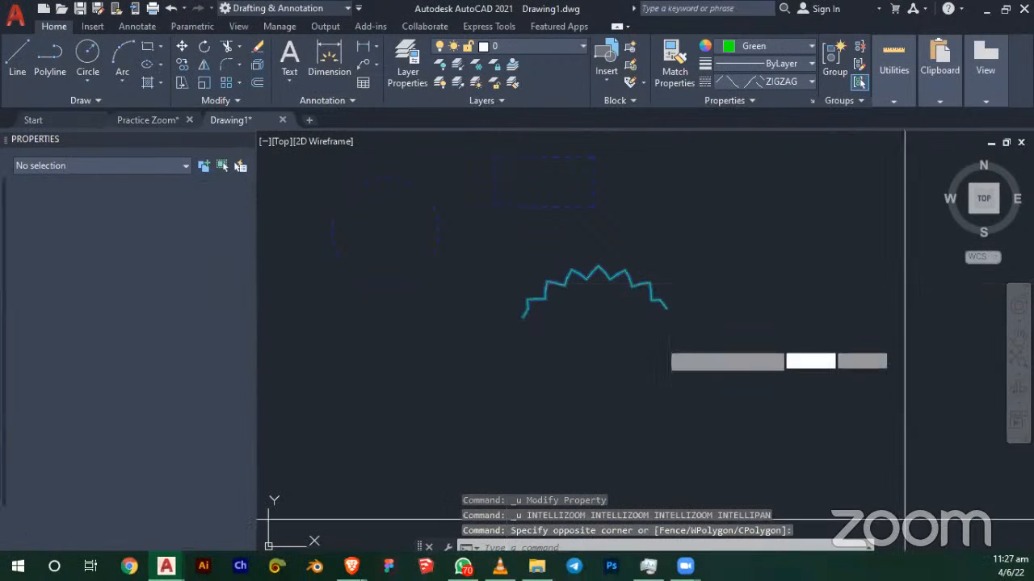
click(612, 331)
click(434, 413)
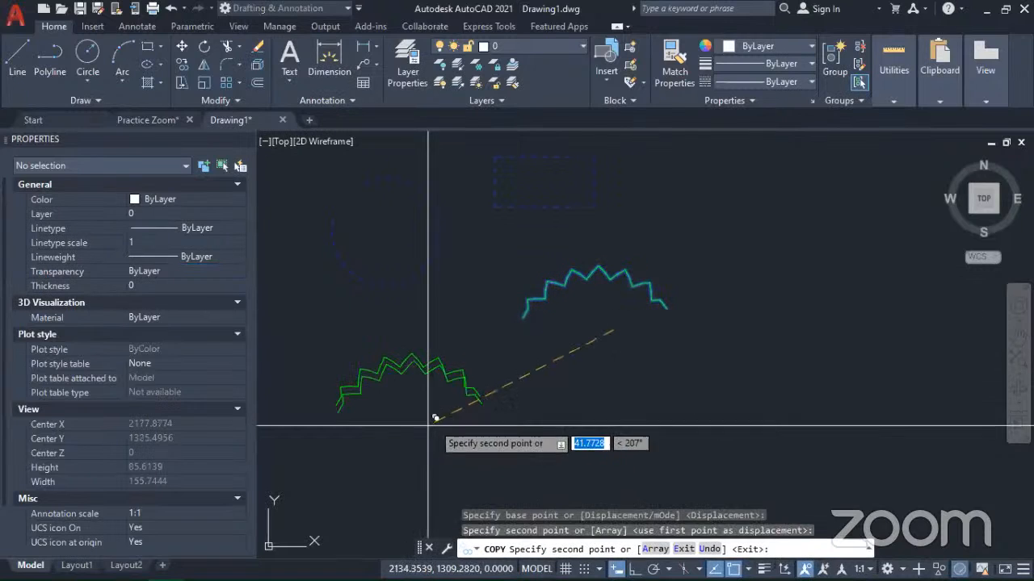
key(Escape)
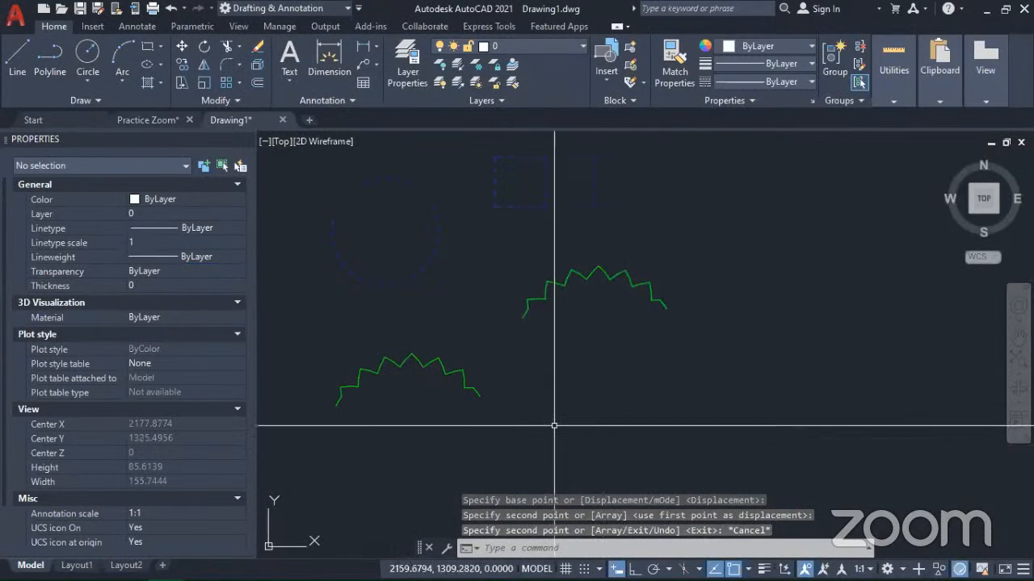
Step: Set the transparency of the upper, original zigzag arc to 50 and clear the selection
middle_drag(530, 424, 600, 409)
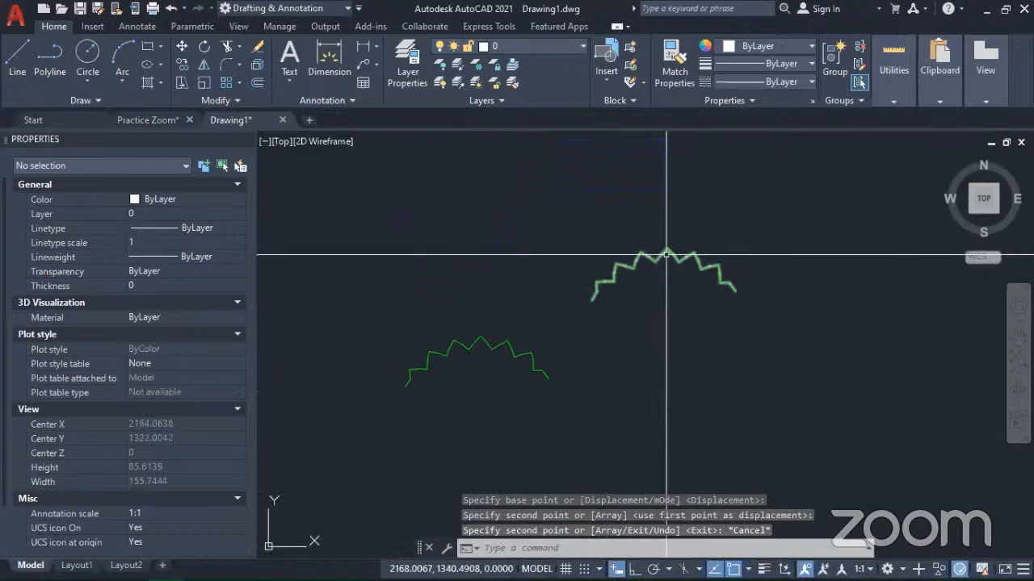
click(670, 297)
click(599, 256)
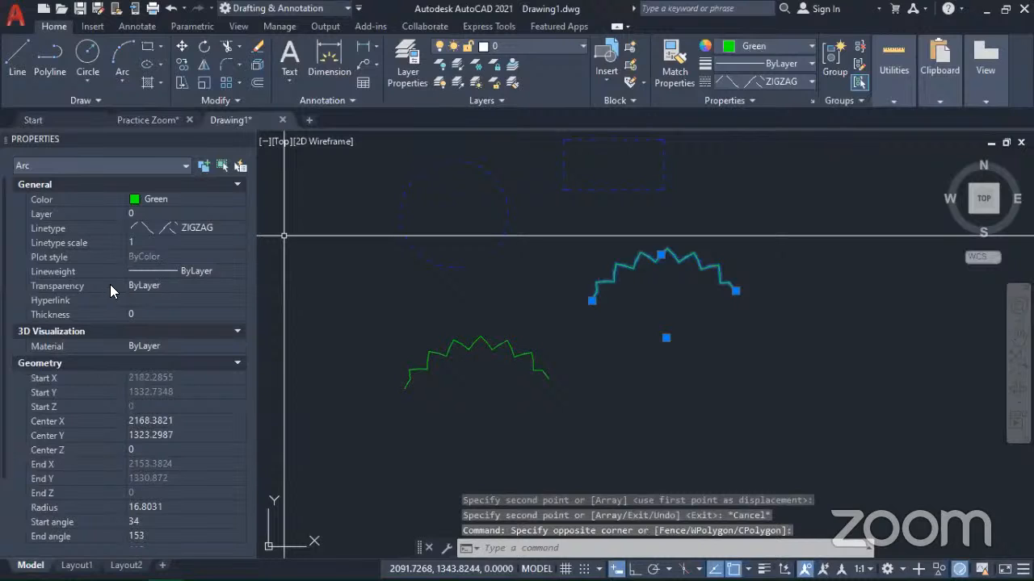
drag(149, 288, 120, 283)
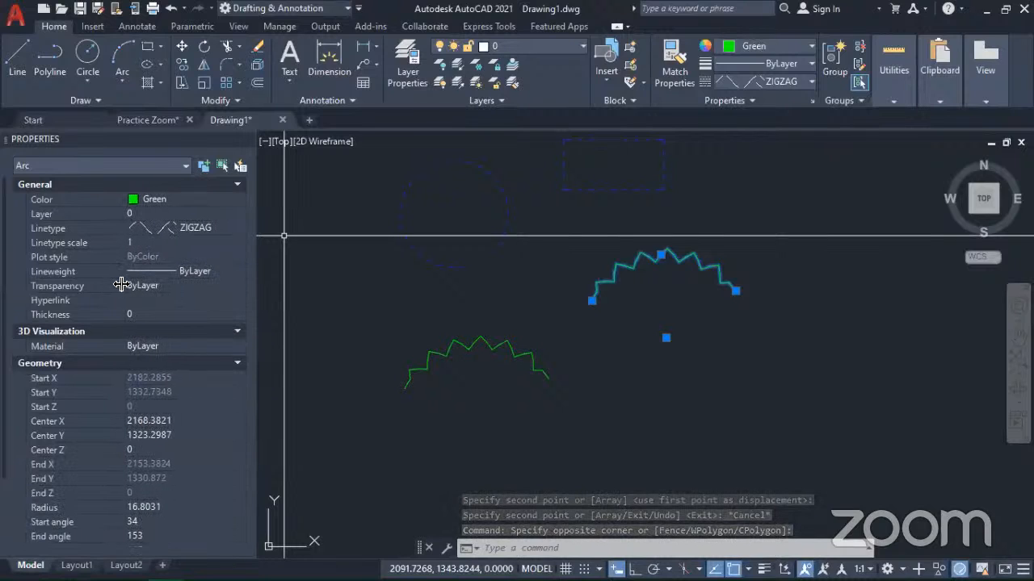
click(225, 286)
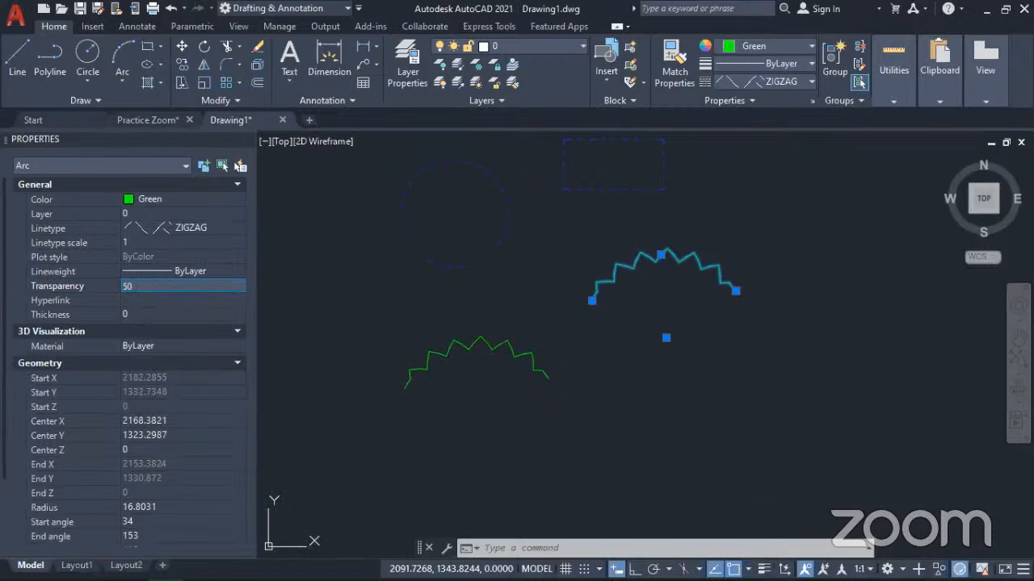
key(Tab)
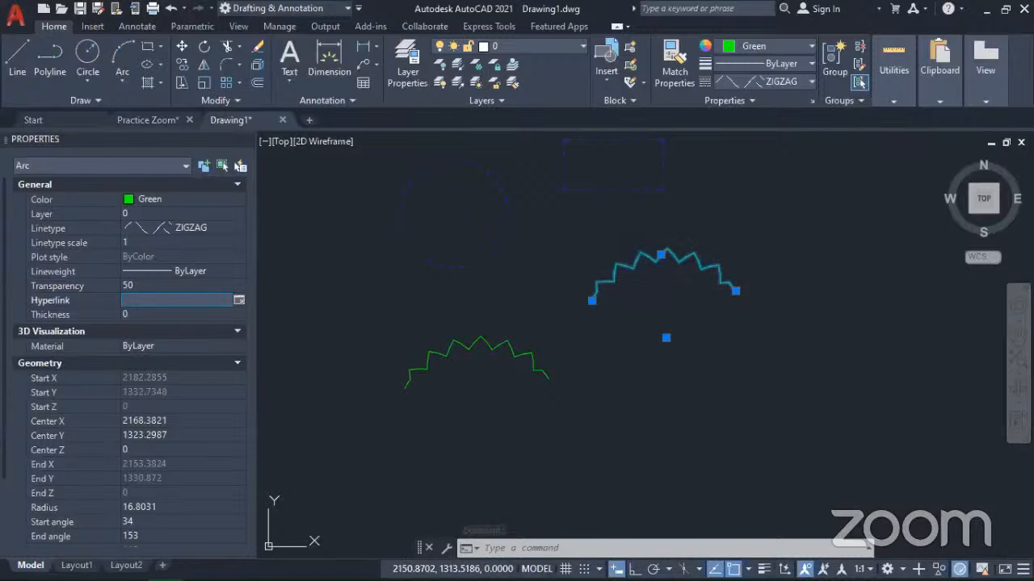
key(Escape)
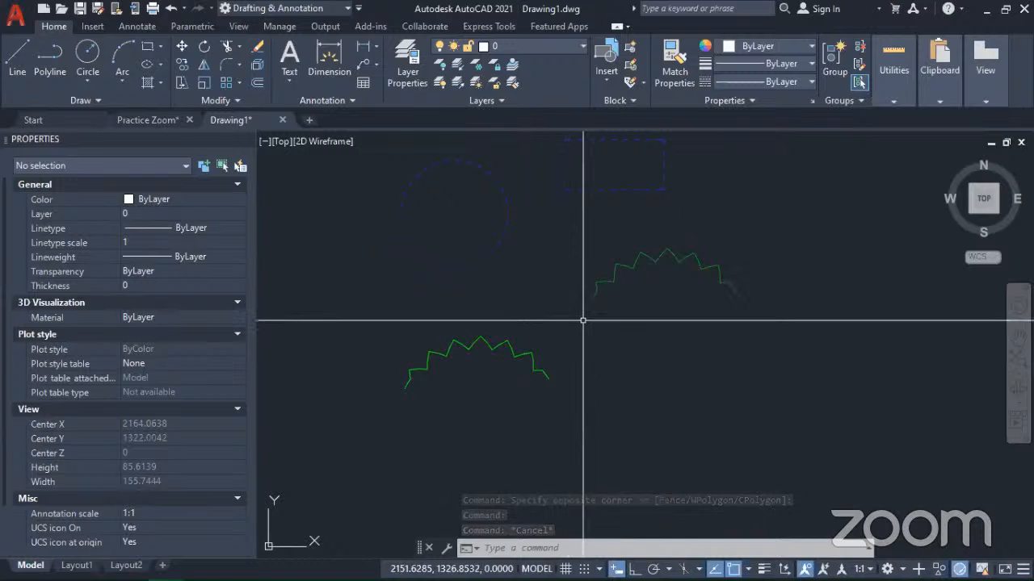
Step: Check the upper arc's transparency property, deselect the arc and undo its last property change
click(630, 297)
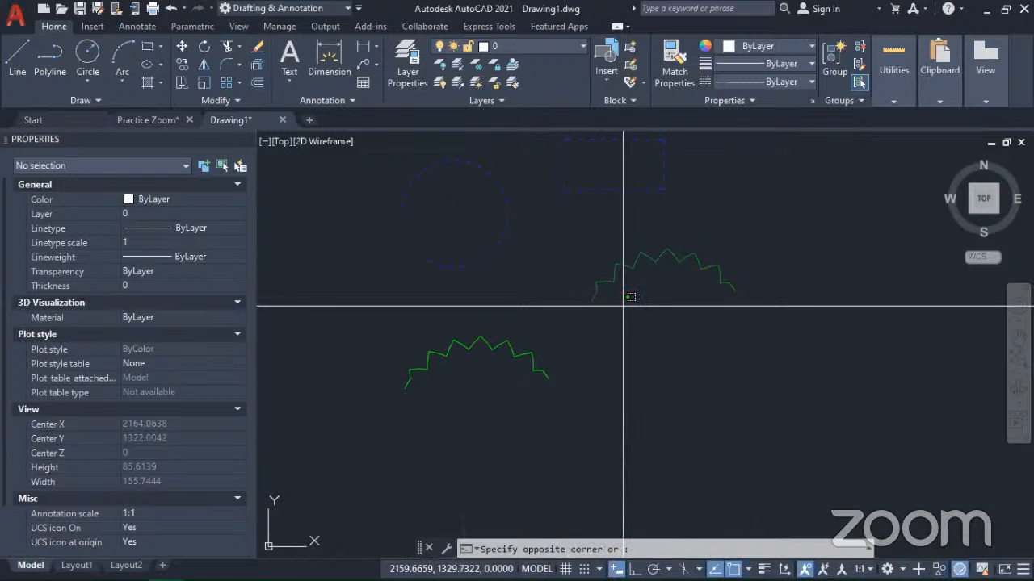
click(573, 279)
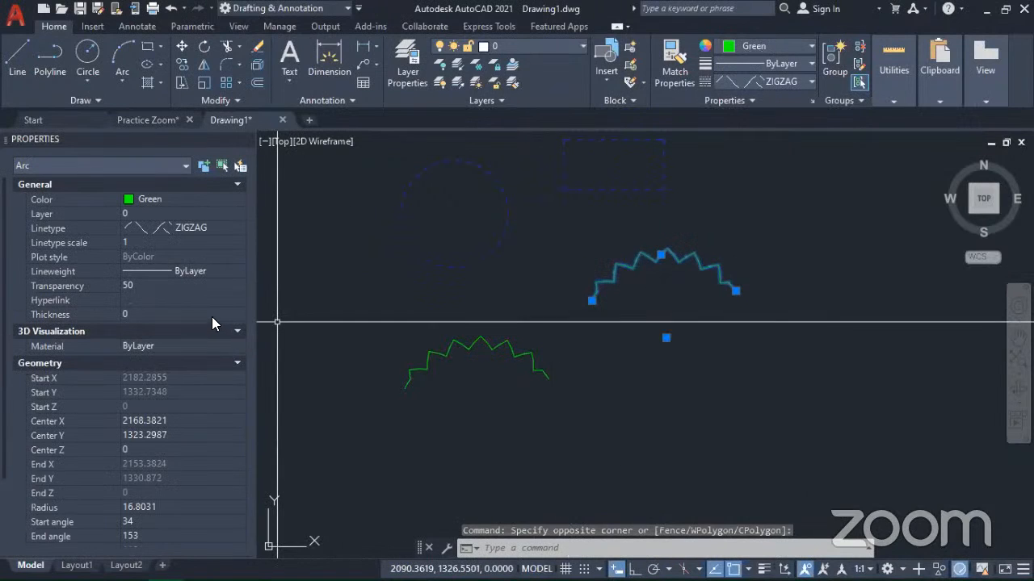
key(Escape)
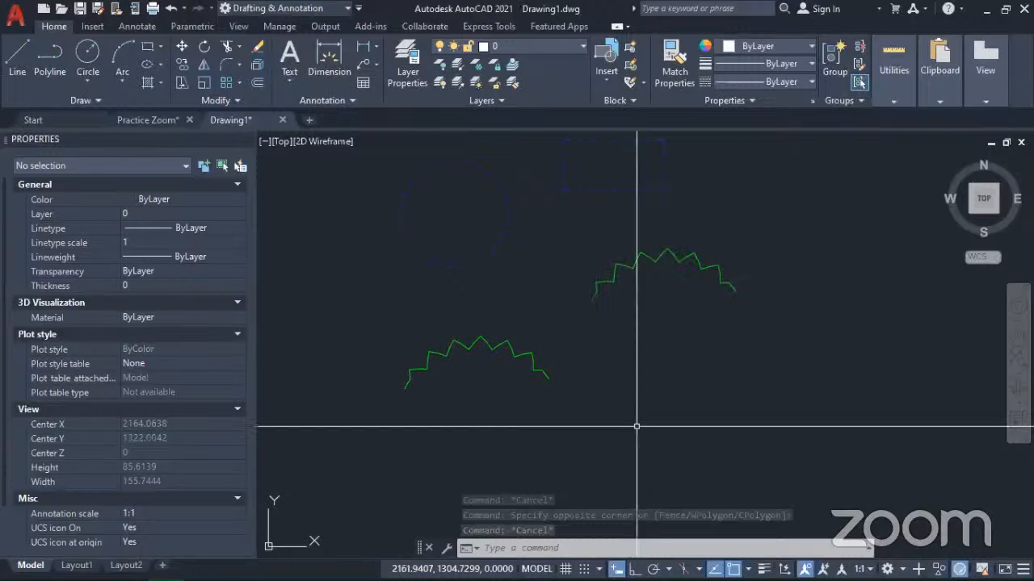
key(ctrl+z)
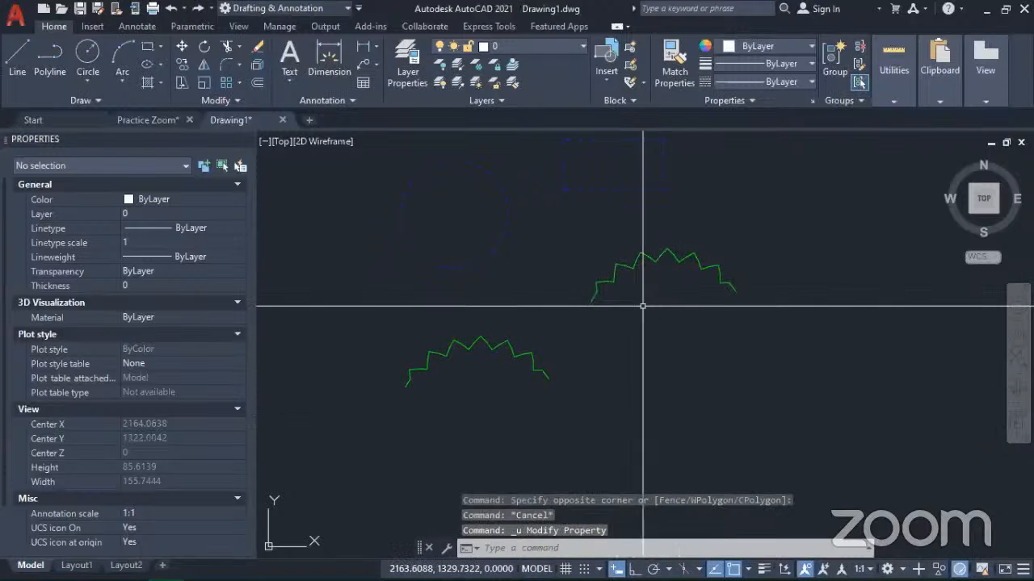
Step: Set the transparency of the lower, copied zigzag arc to 70 and clear the selection
click(580, 419)
click(514, 367)
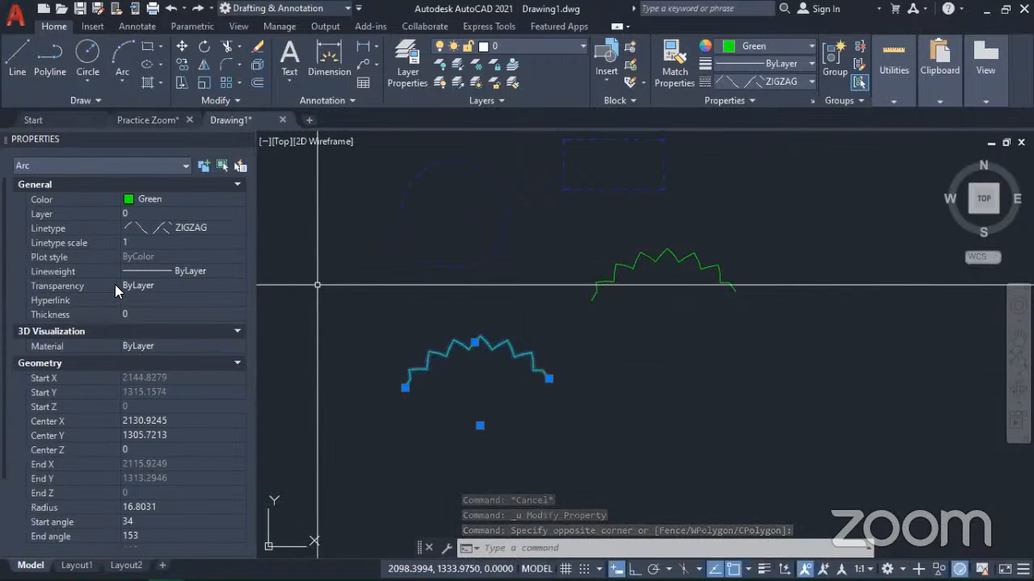
click(163, 284)
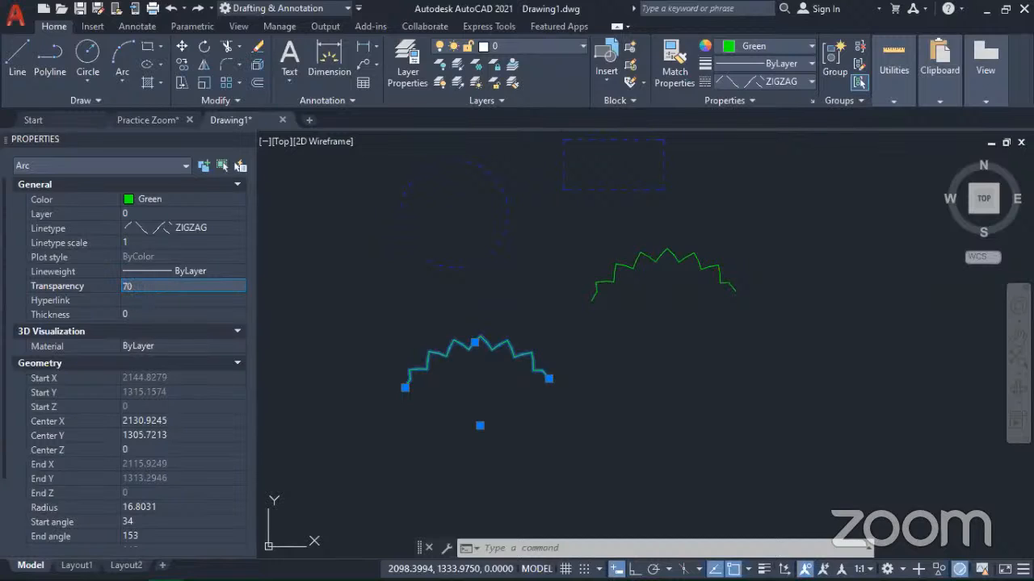
key(Tab)
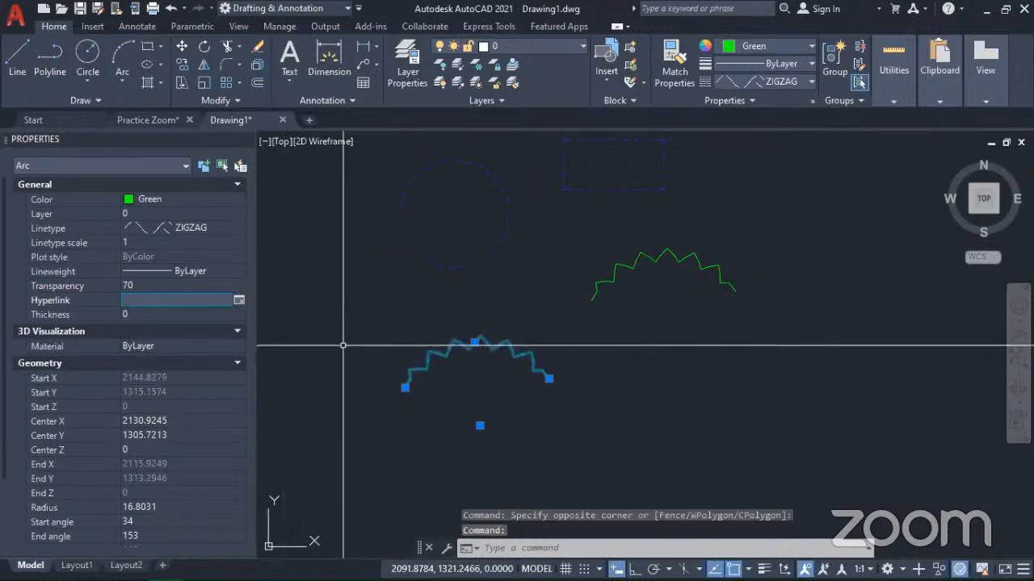
key(Escape)
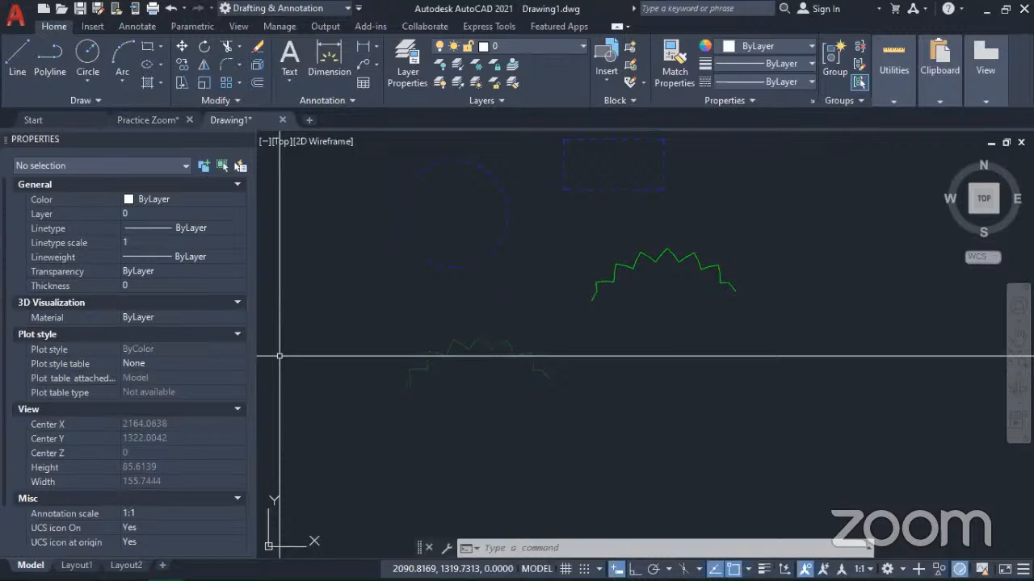
Step: Inspect the flat shapes in the southwest isometric view and restore the Top view
scroll(623, 327, down, 4)
scroll(621, 332, down, 3)
middle_drag(473, 461, 547, 395)
middle_drag(397, 518, 592, 379)
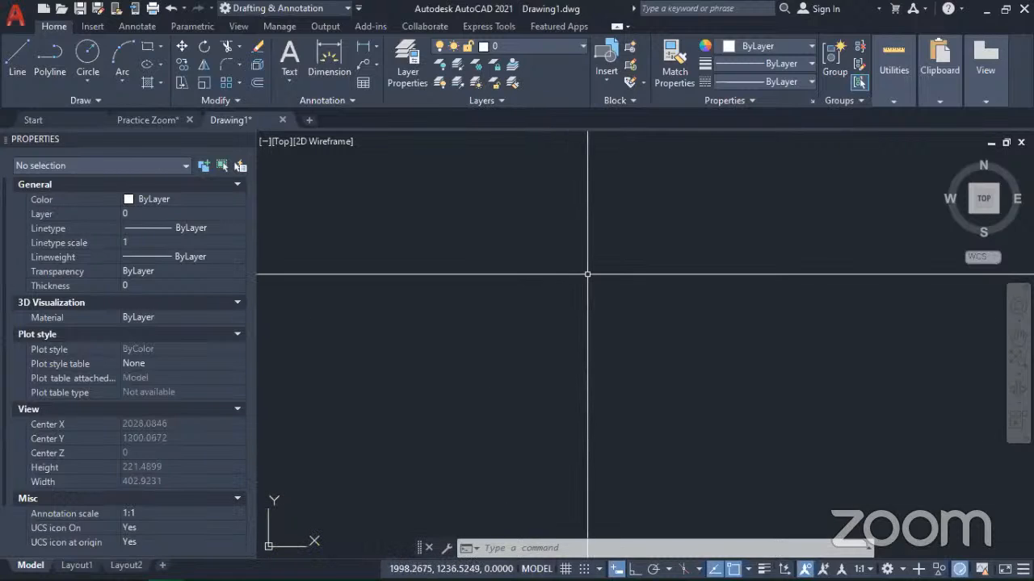
scroll(595, 296, down, 4)
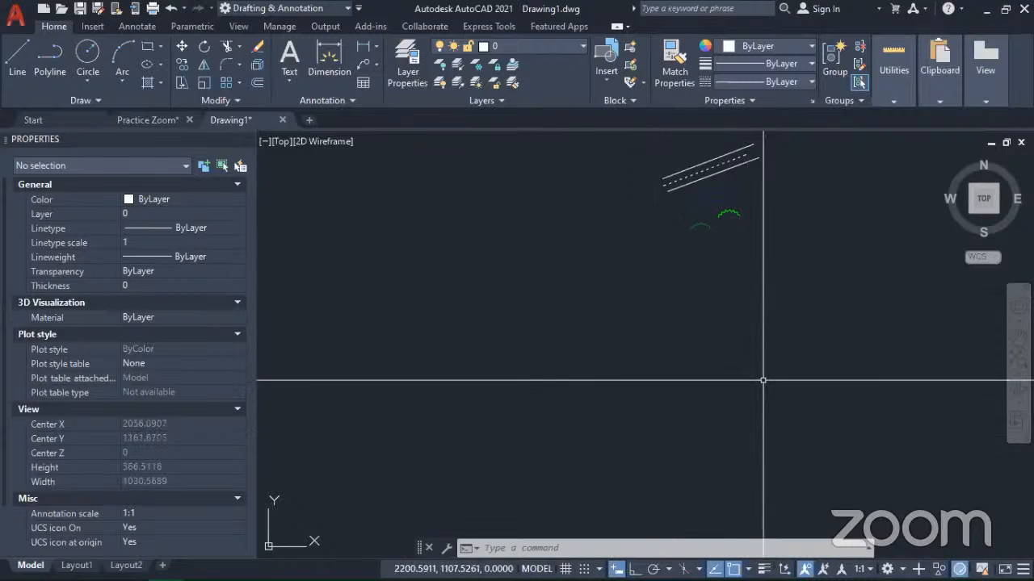
click(970, 210)
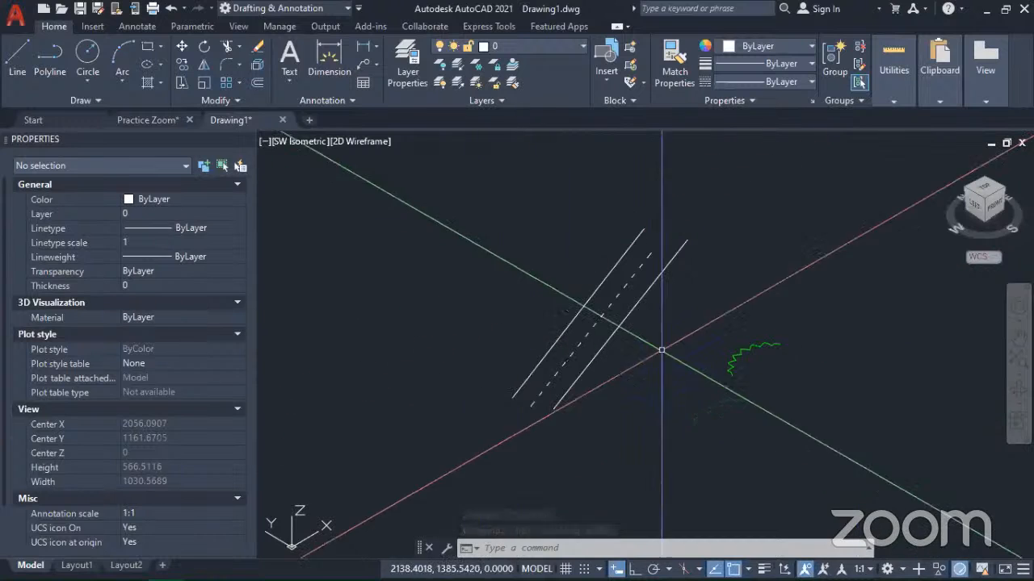
scroll(693, 348, up, 2)
scroll(695, 353, down, 2)
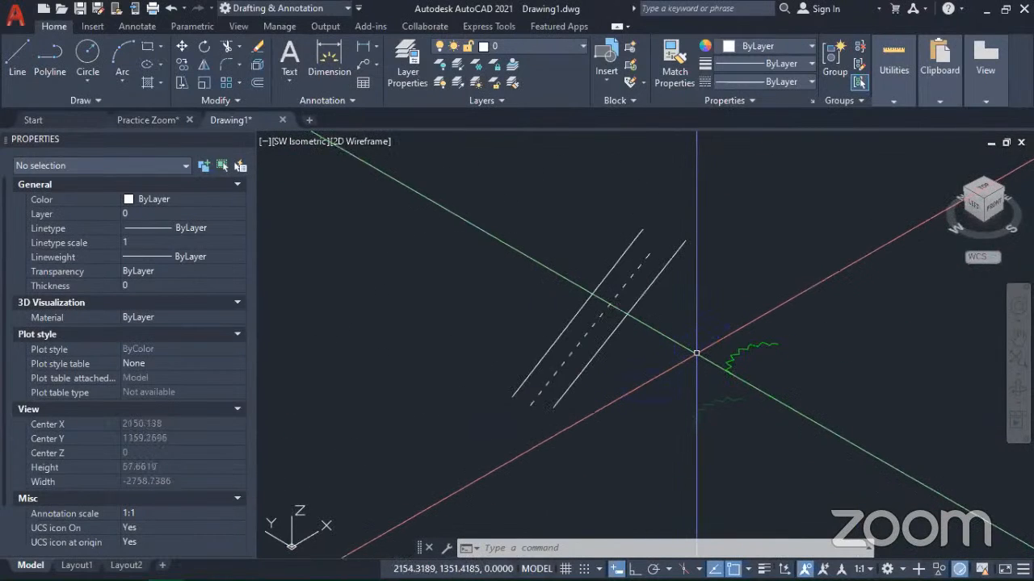
mouse_move(722, 390)
middle_down()
mouse_move(703, 431)
mouse_move(630, 415)
mouse_move(671, 445)
middle_up()
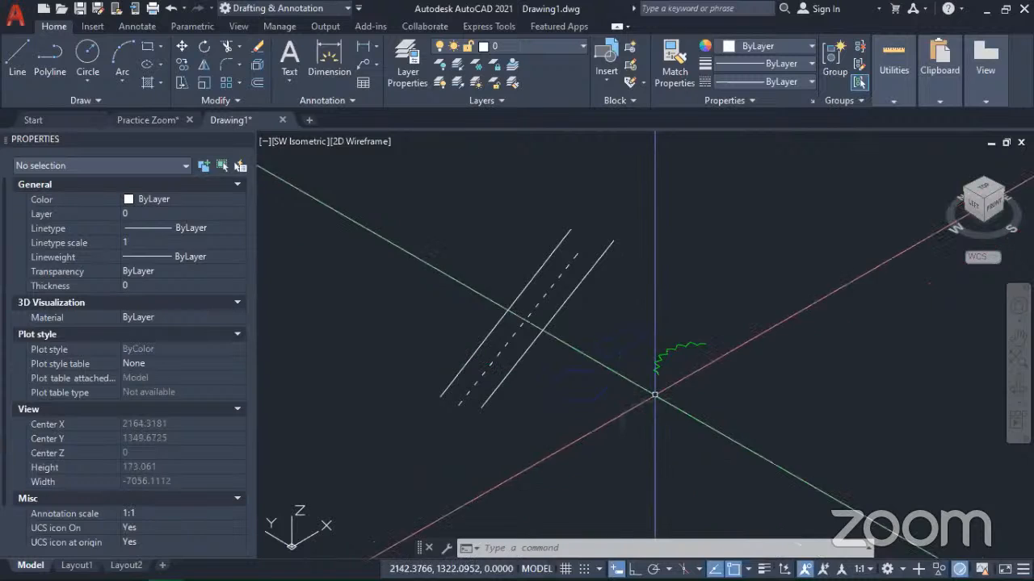
key(ctrl+z)
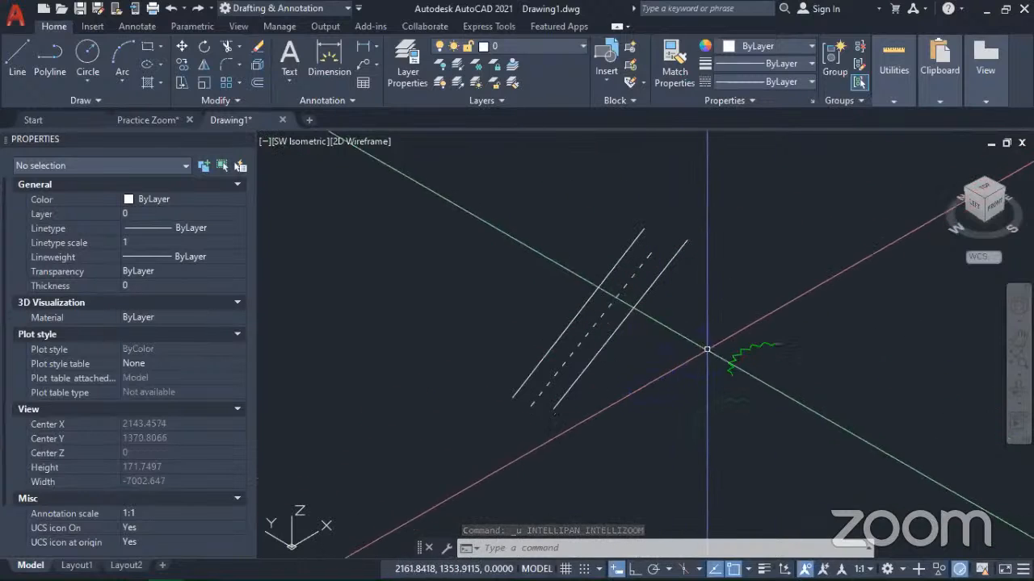
key(ctrl+z)
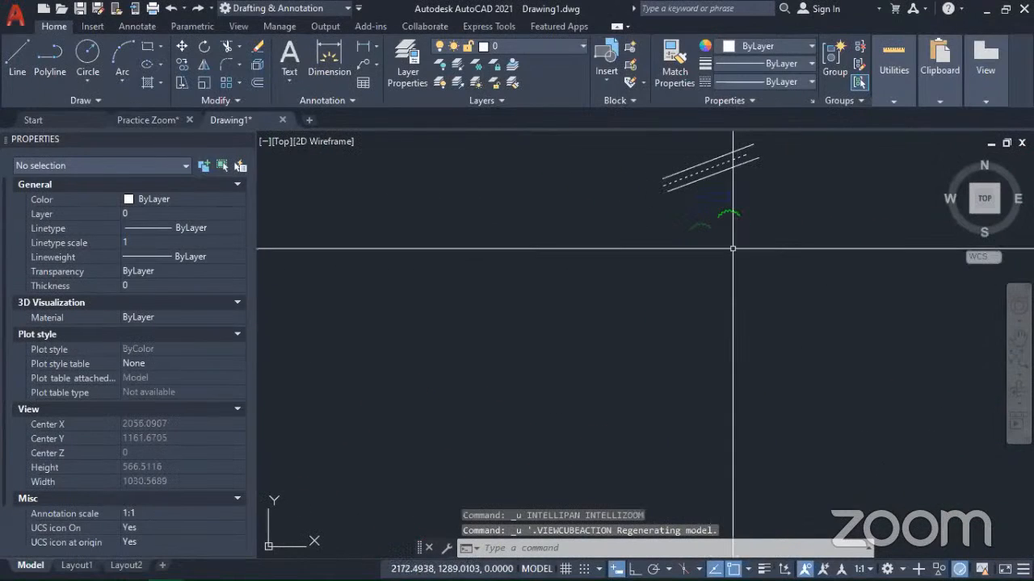
Step: Set the thickness of the blue dashed rectangle to 12 and clear the selection
scroll(715, 155, up, 8)
scroll(667, 343, down, 4)
scroll(682, 406, up, 2)
mouse_move(683, 406)
middle_down()
mouse_move(621, 367)
mouse_move(608, 317)
middle_up()
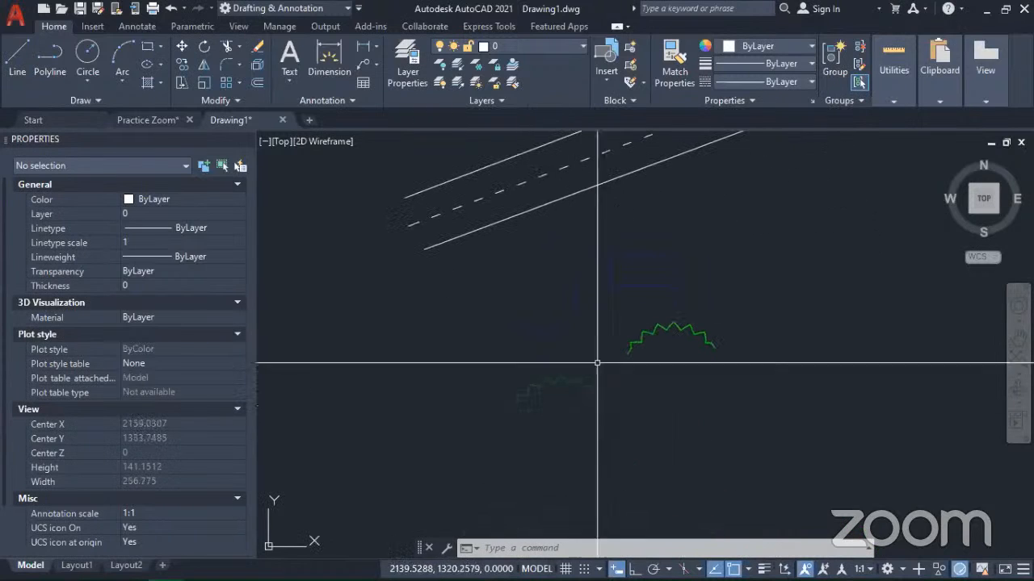
middle_drag(639, 272, 625, 334)
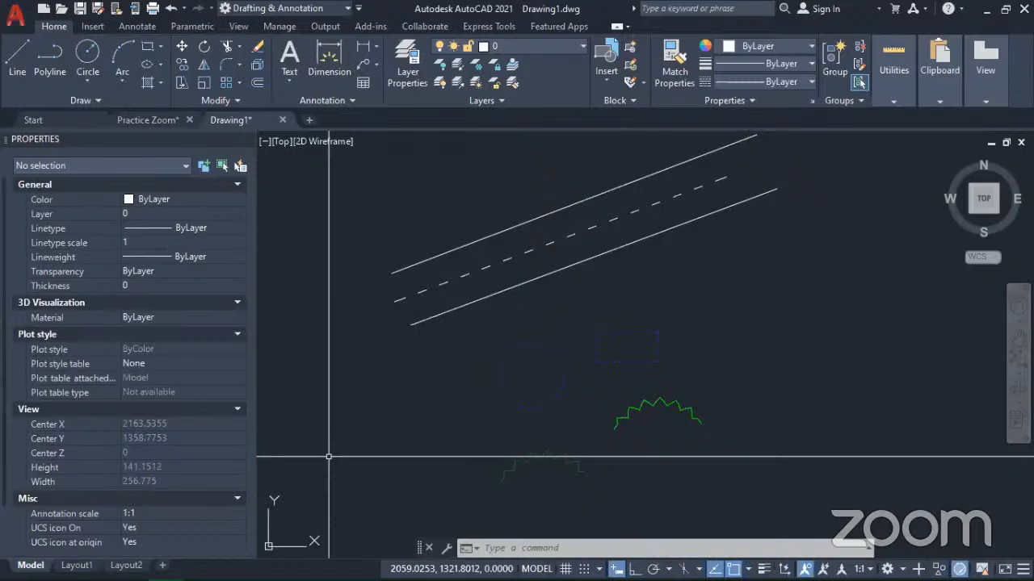
scroll(608, 359, up, 6)
scroll(608, 360, down, 6)
click(738, 357)
click(546, 289)
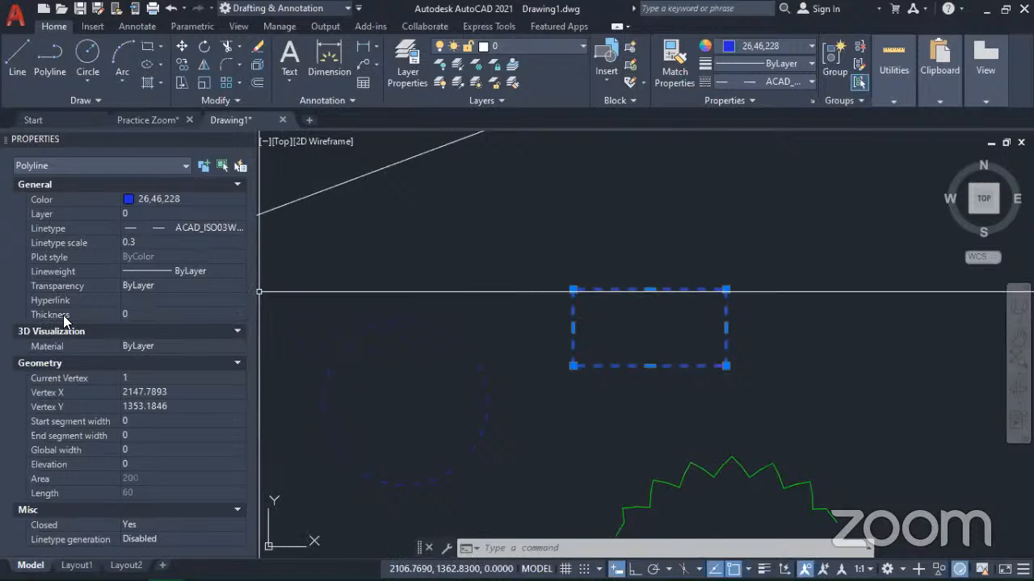
click(146, 313)
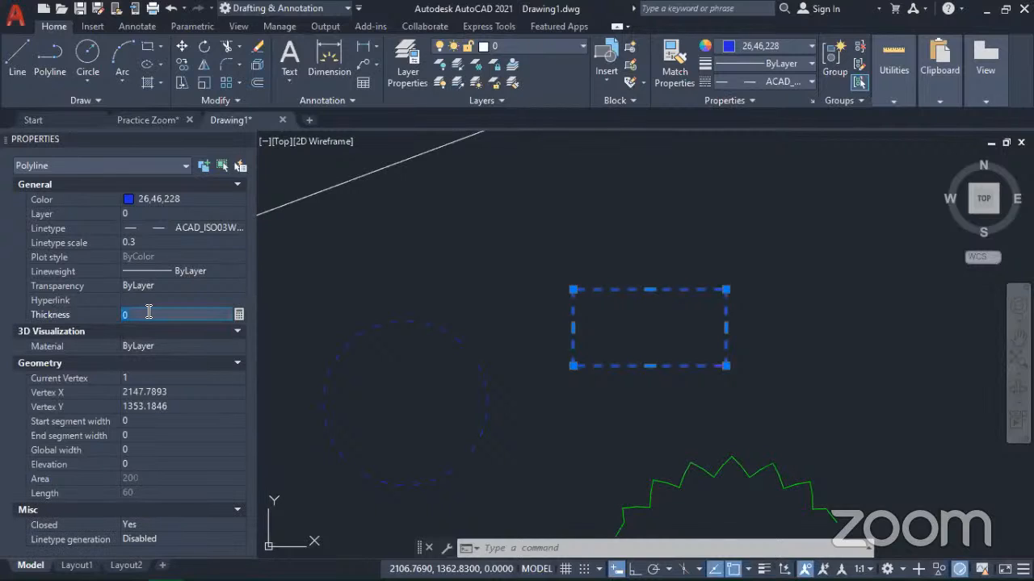
text(1)
key(Return)
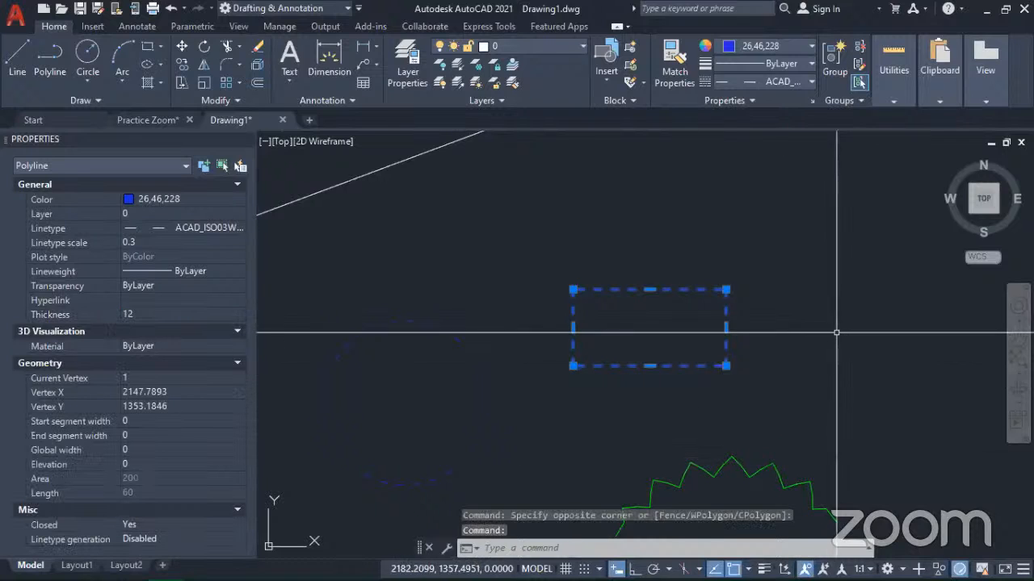
key(Escape)
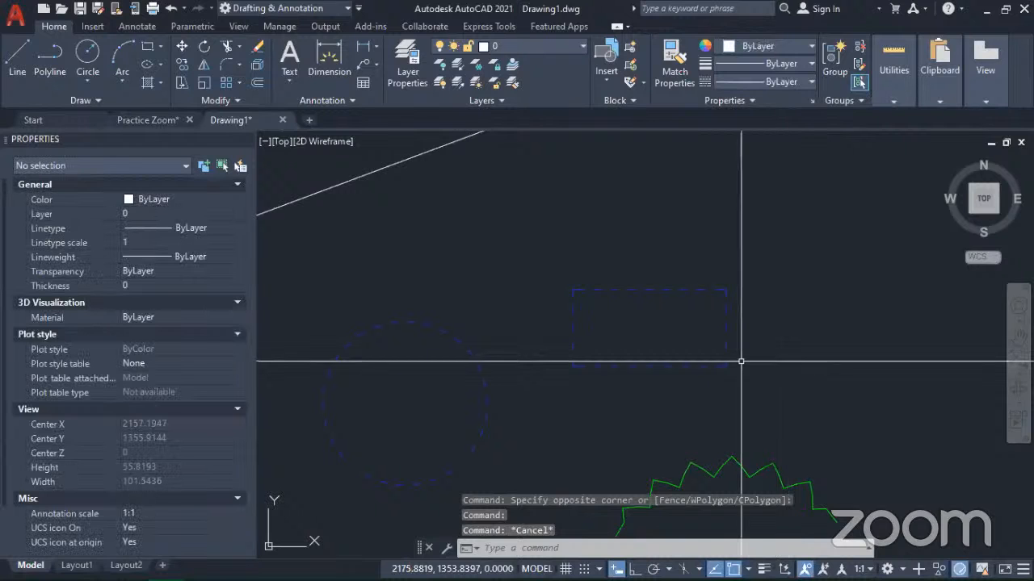
Step: Examine the thickened blue rectangle in the southwest isometric view and restore the Top view
scroll(758, 365, down, 3)
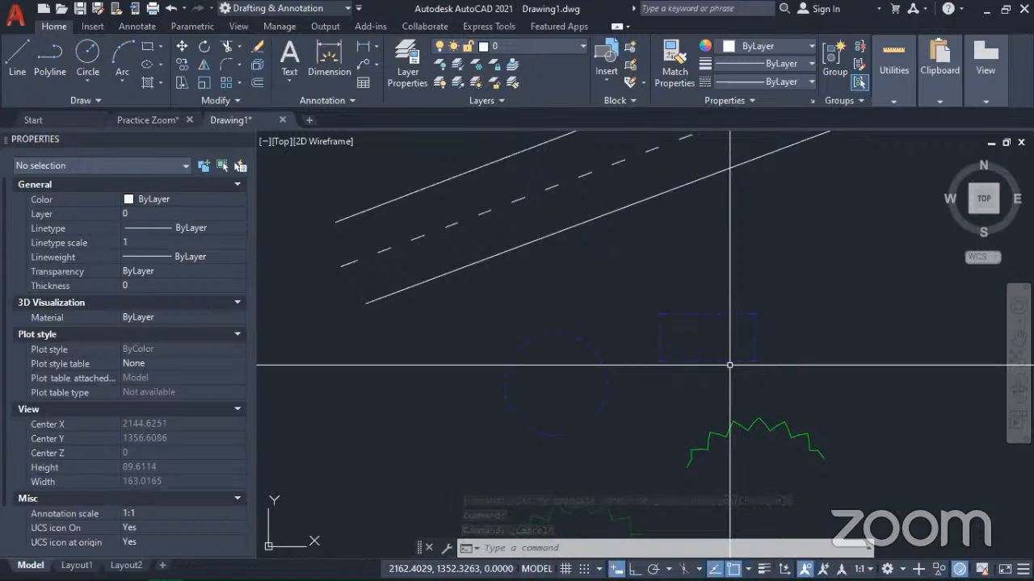
scroll(783, 358, up, 2)
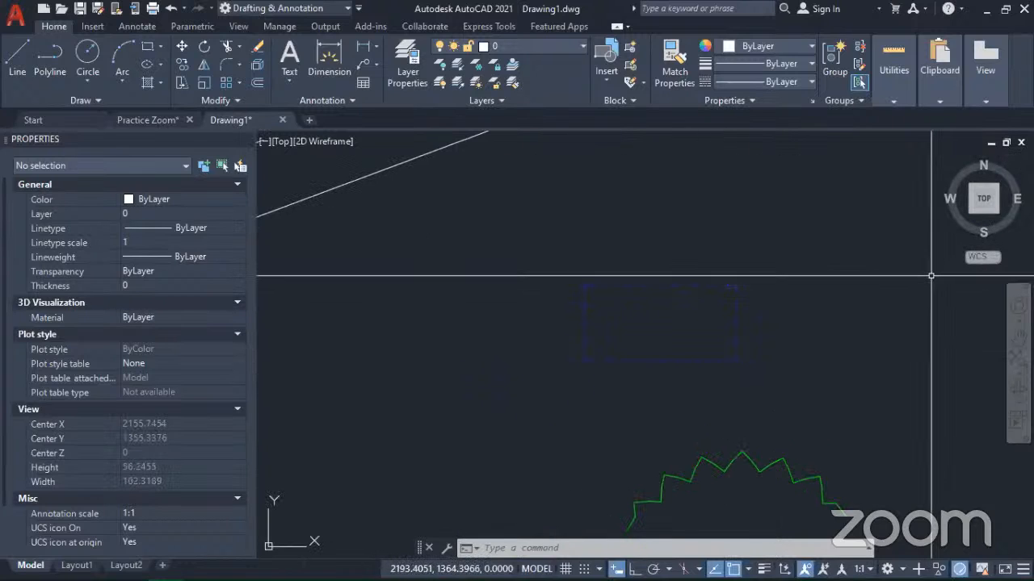
click(971, 214)
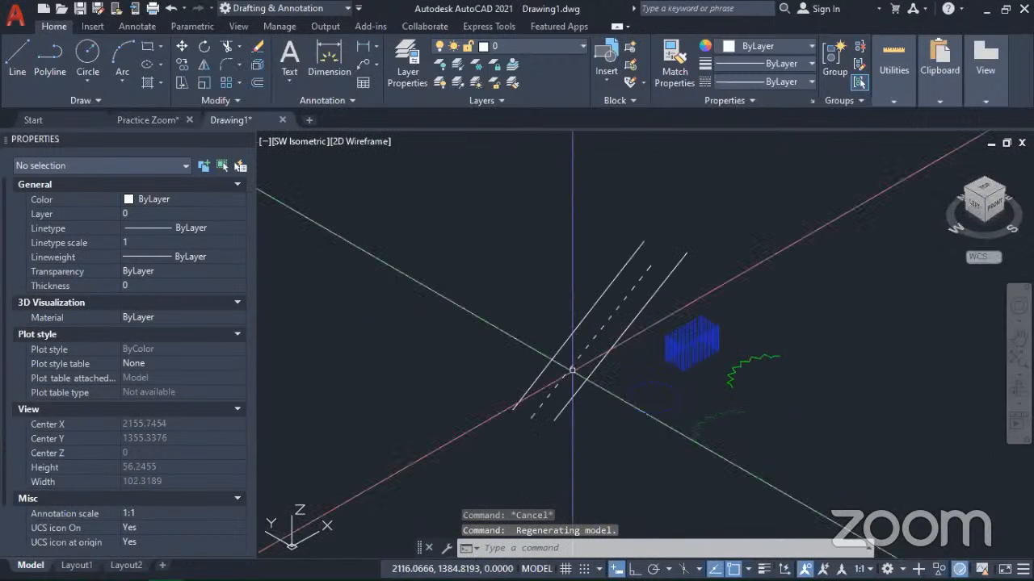
scroll(717, 369, up, 4)
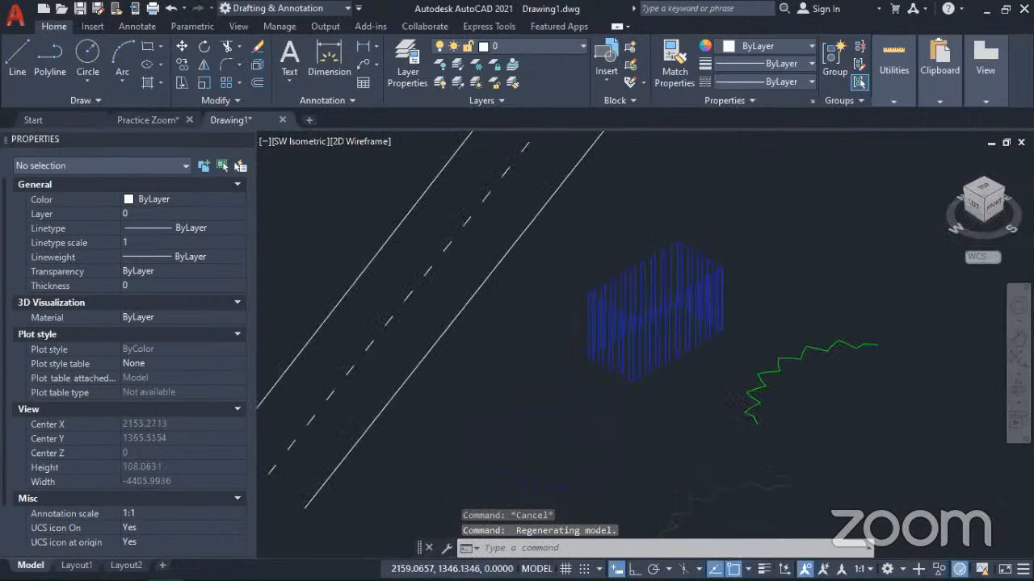
scroll(692, 361, up, 2)
mouse_move(680, 366)
middle_down()
mouse_move(715, 404)
mouse_move(718, 428)
middle_up()
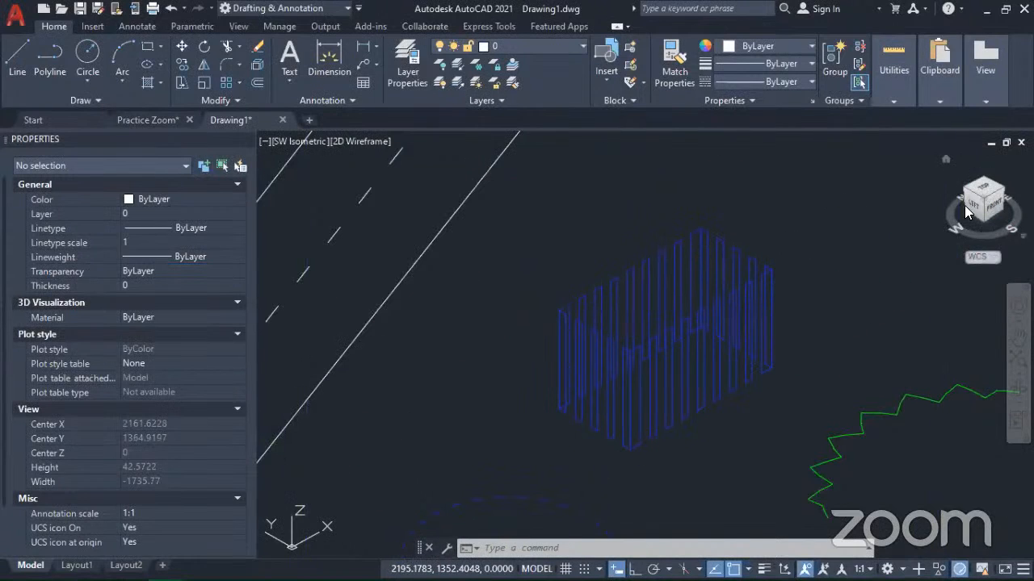
click(818, 277)
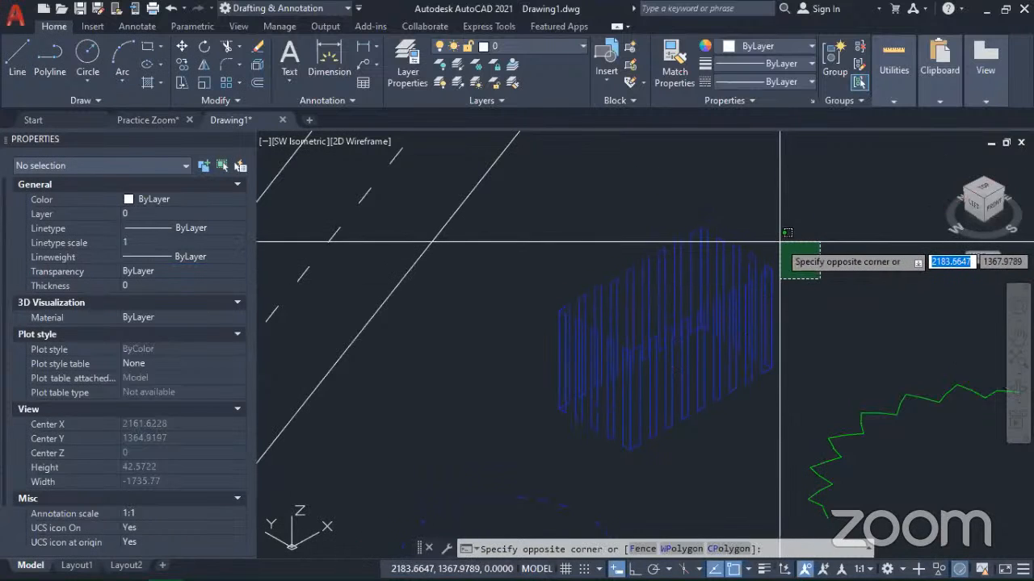
click(779, 241)
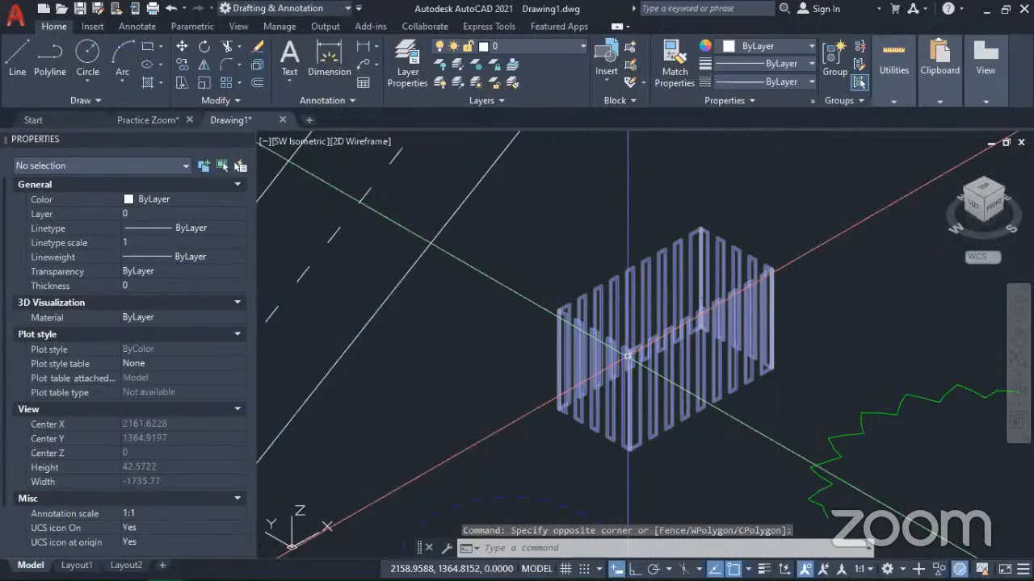
scroll(627, 359, down, 5)
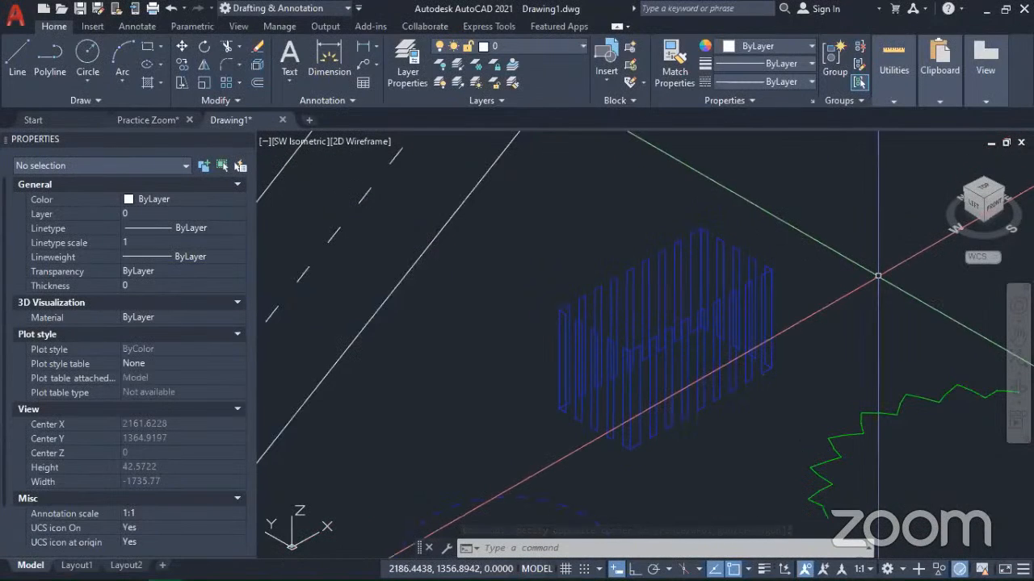
key(ctrl+z)
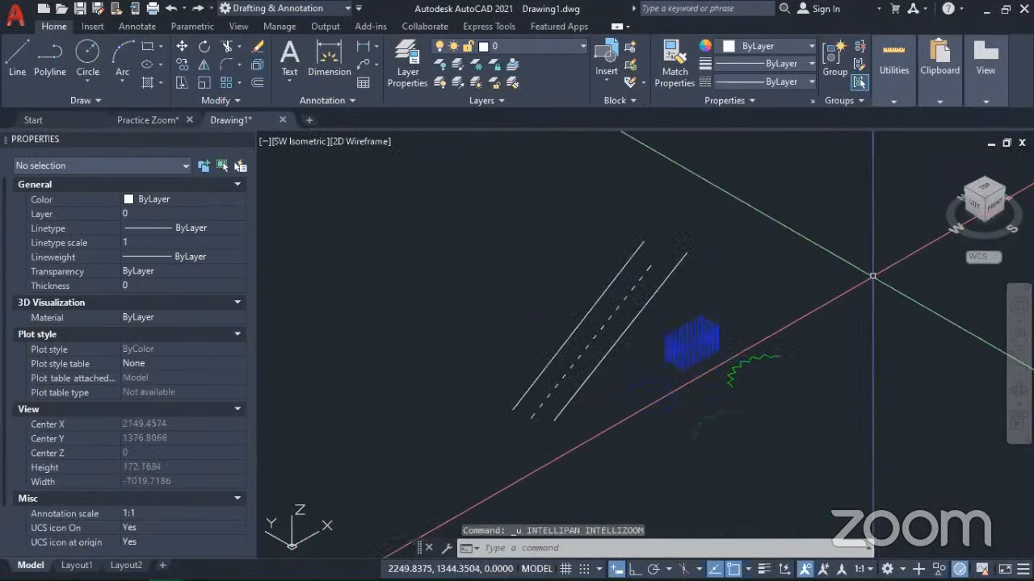
key(ctrl+z)
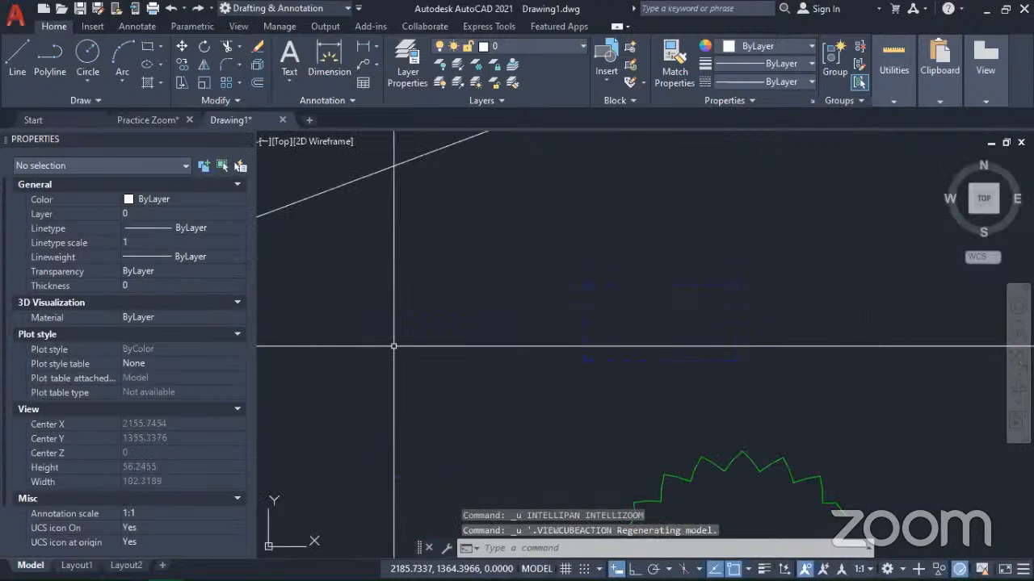
Step: Check the blue rectangle's thickness property and undo its last property change
click(620, 324)
click(539, 266)
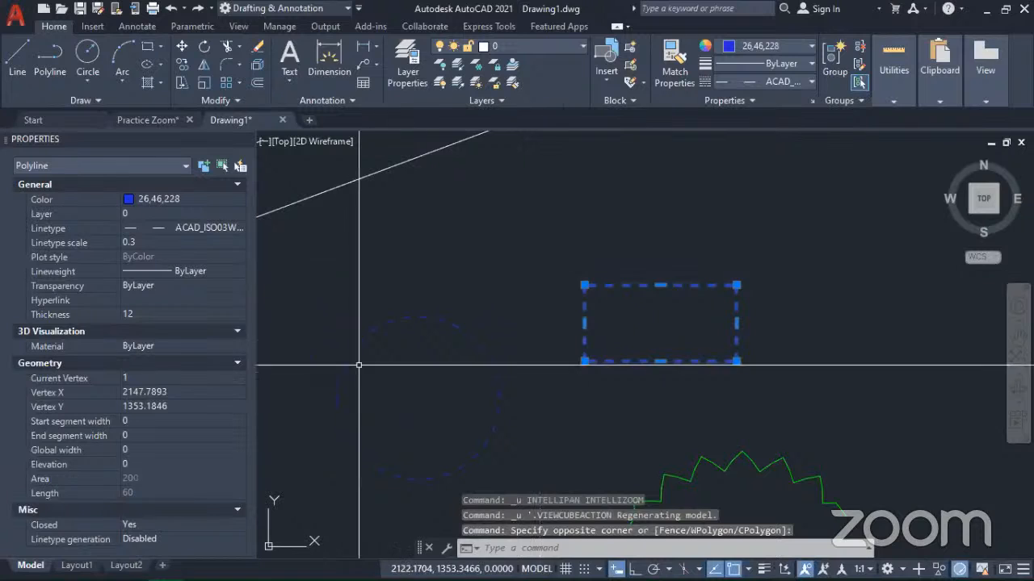
key(ctrl+z)
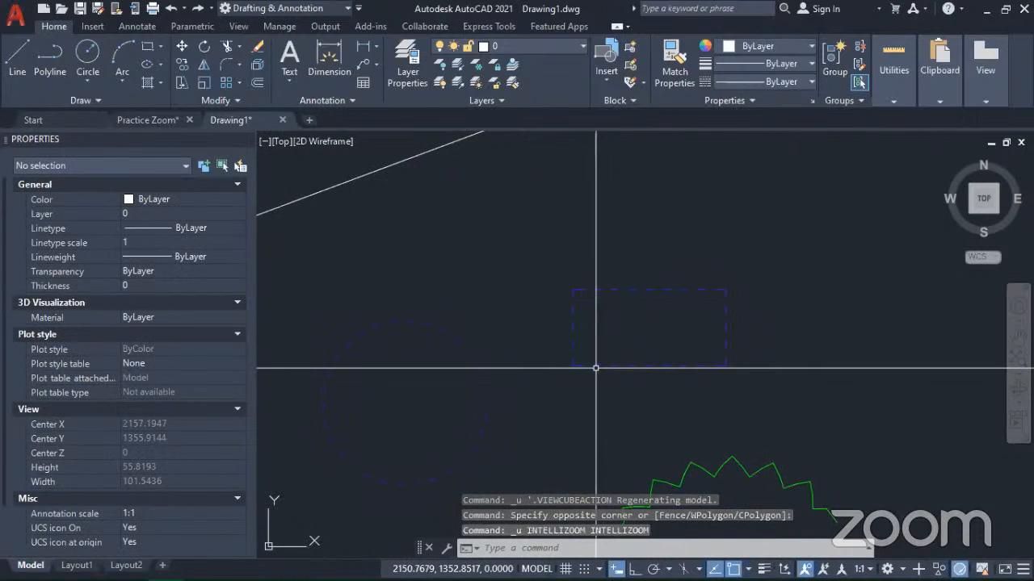
click(631, 325)
click(548, 252)
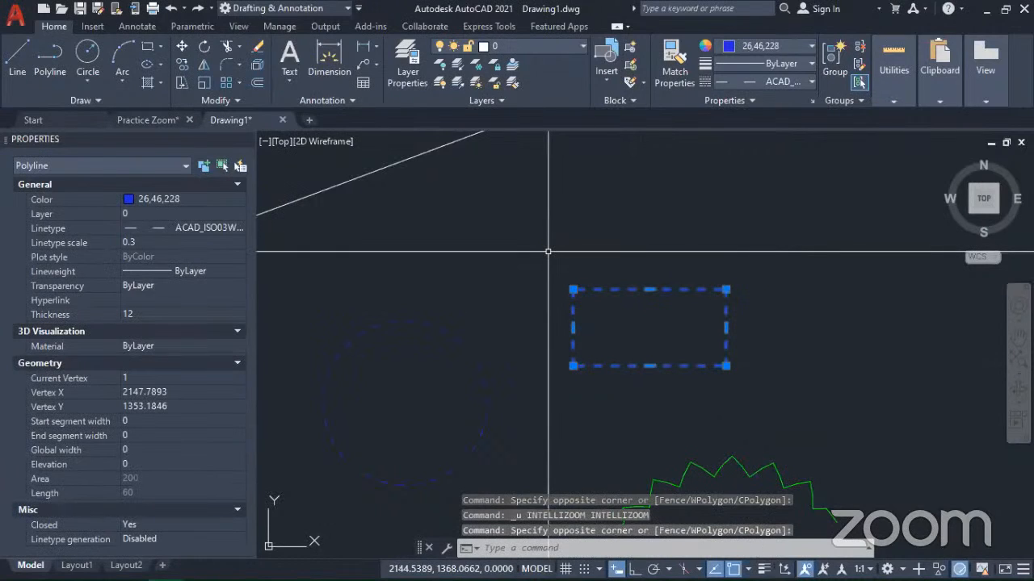
key(ctrl+z)
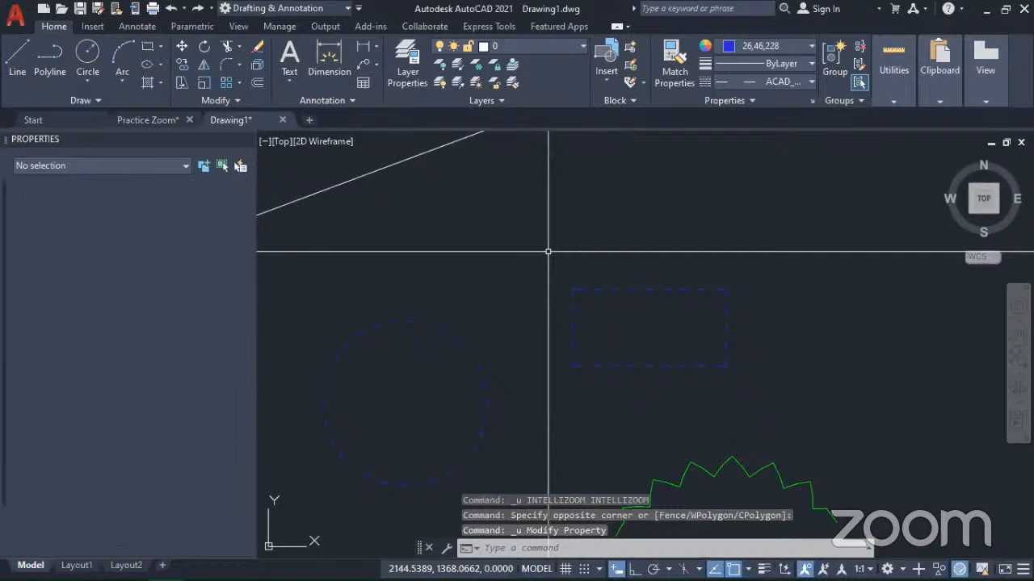
Step: Select the blue rectangle to verify its thickness property and deselect it
click(635, 323)
click(536, 244)
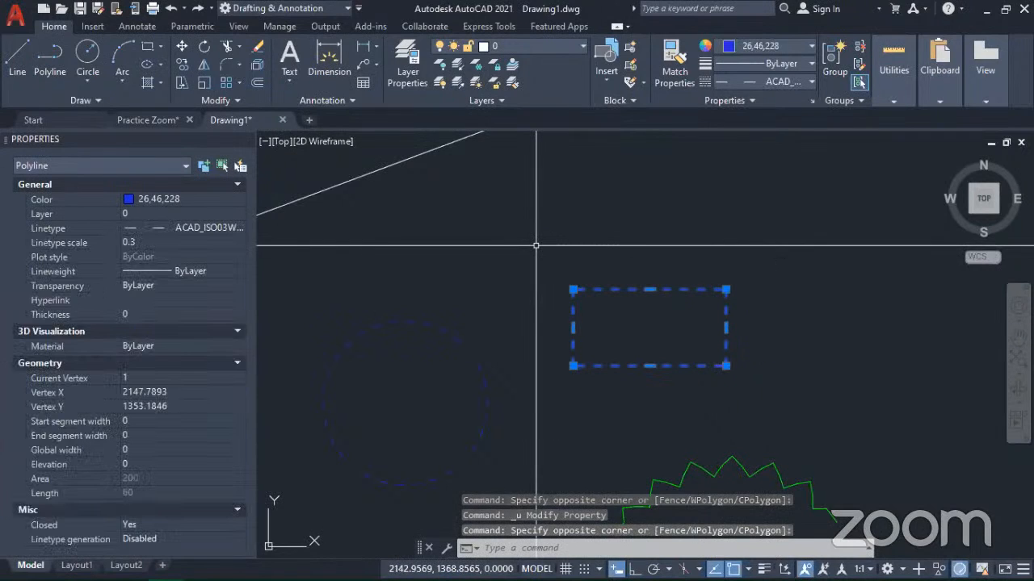
key(Escape)
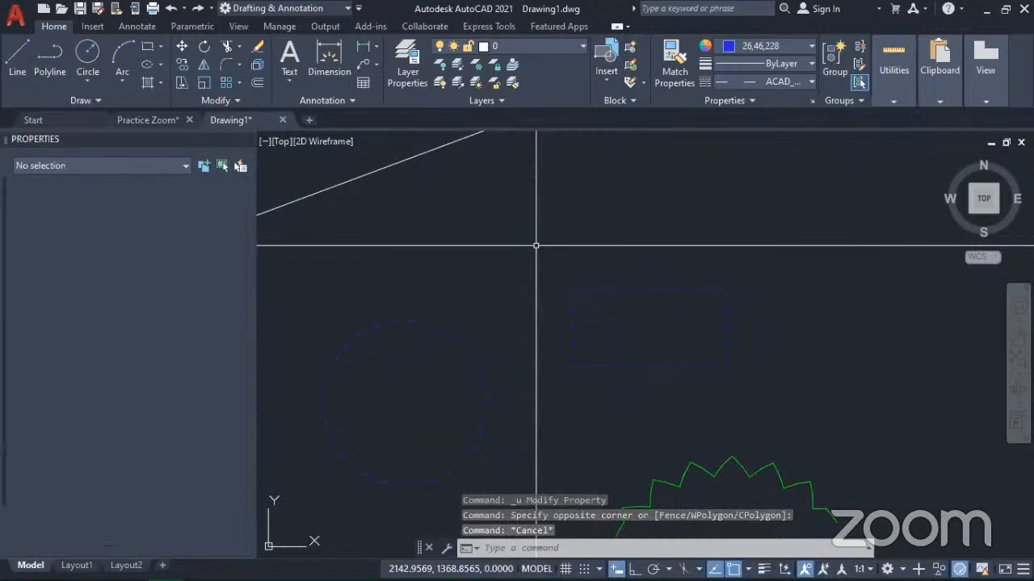
key(Escape)
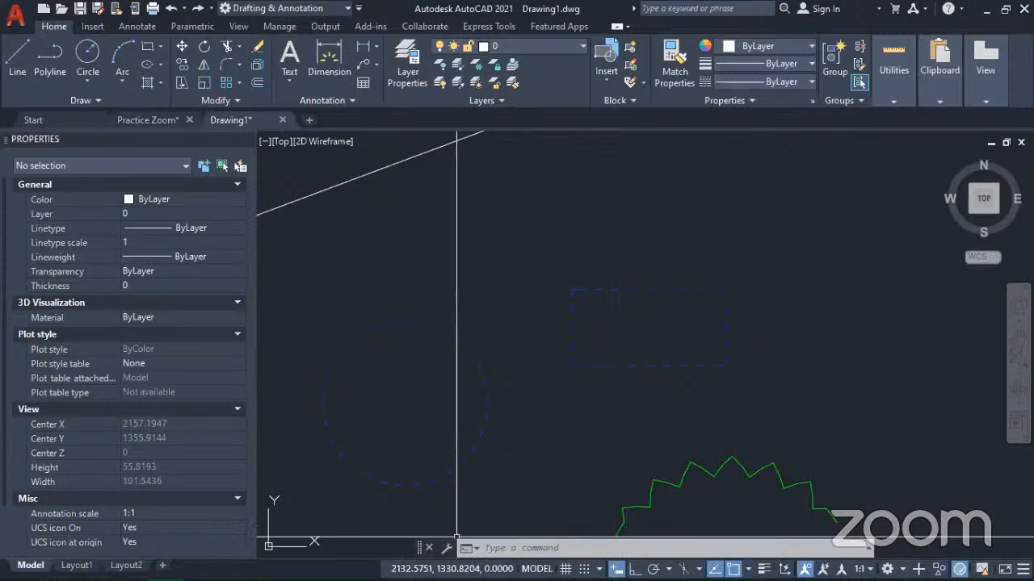
Step: View the flat shapes from the southwest isometric direction, orbit them slightly and undo the orbit
mouse_move(280, 555)
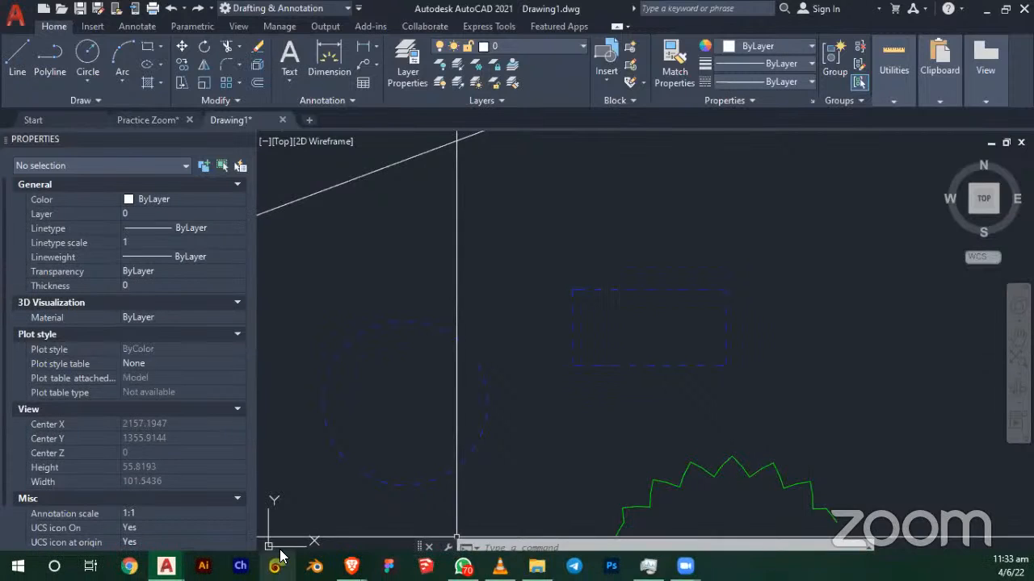
click(970, 213)
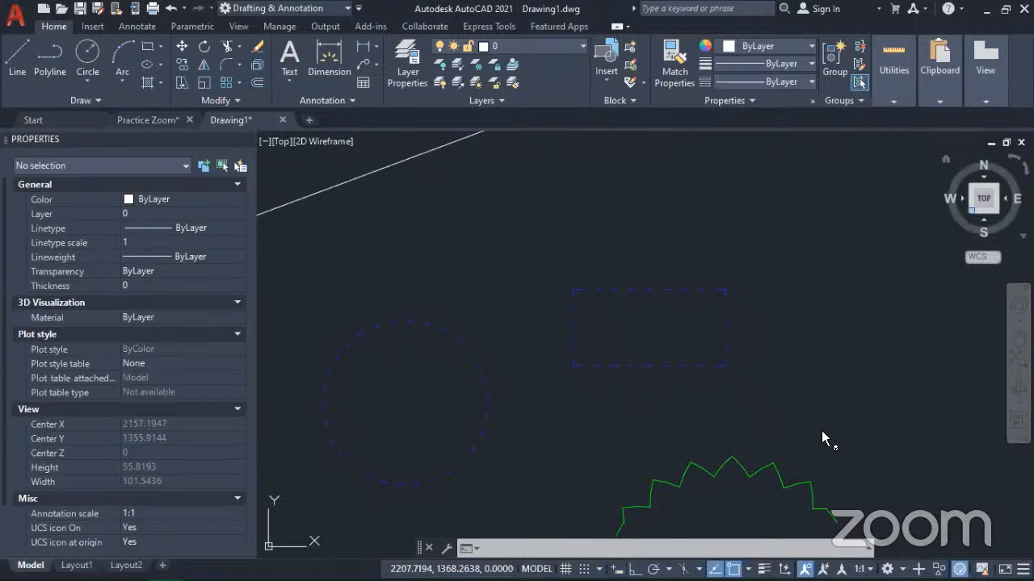
middle_drag(390, 500, 529, 377)
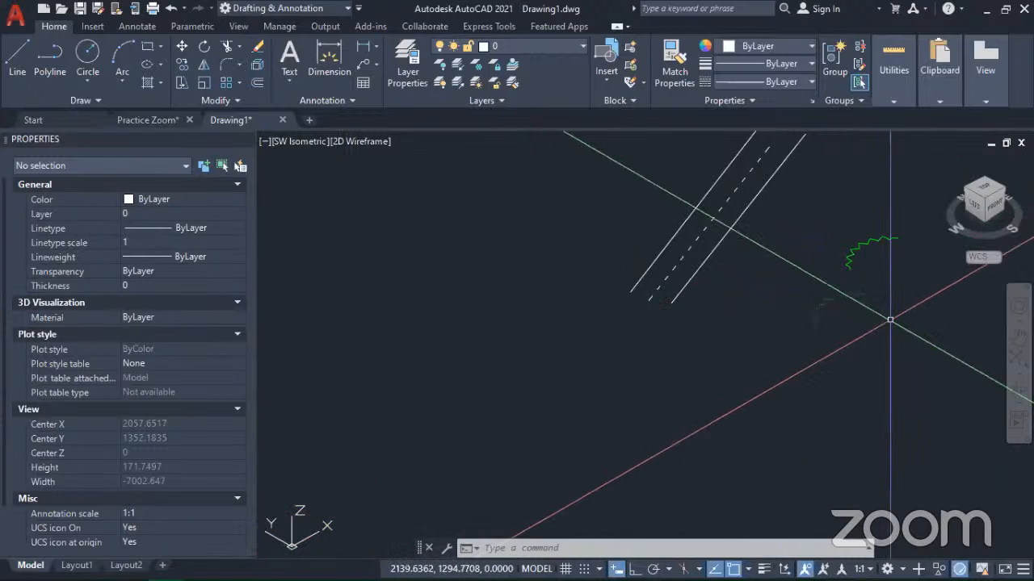
mouse_move(891, 321)
shift+middle_down()
mouse_move(874, 342)
mouse_move(856, 453)
mouse_move(845, 427)
mouse_move(845, 296)
mouse_move(842, 304)
shift+middle_up()
shift+middle_drag(832, 383, 778, 430)
shift+middle_drag(850, 419, 896, 370)
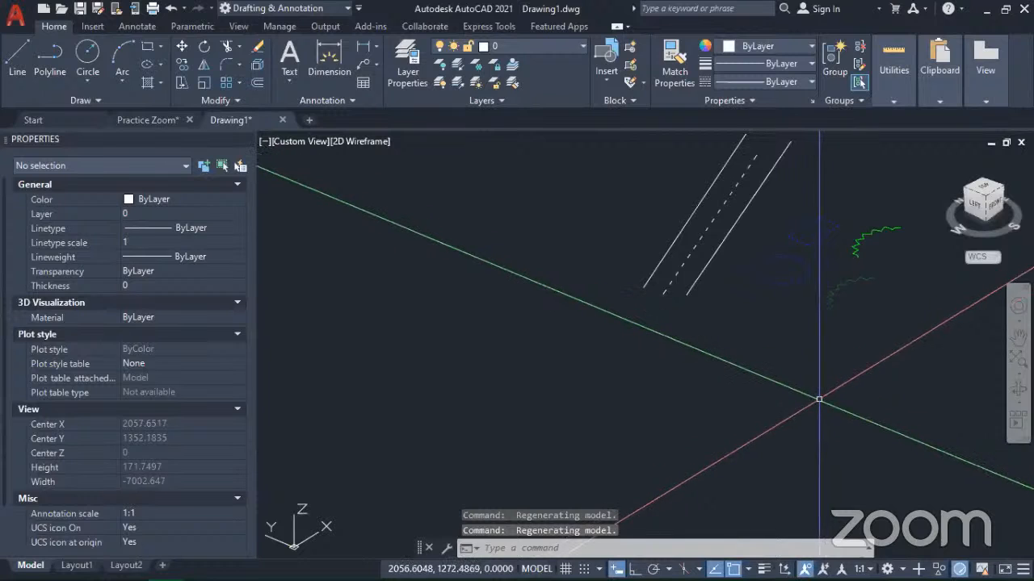
key(ctrl+z)
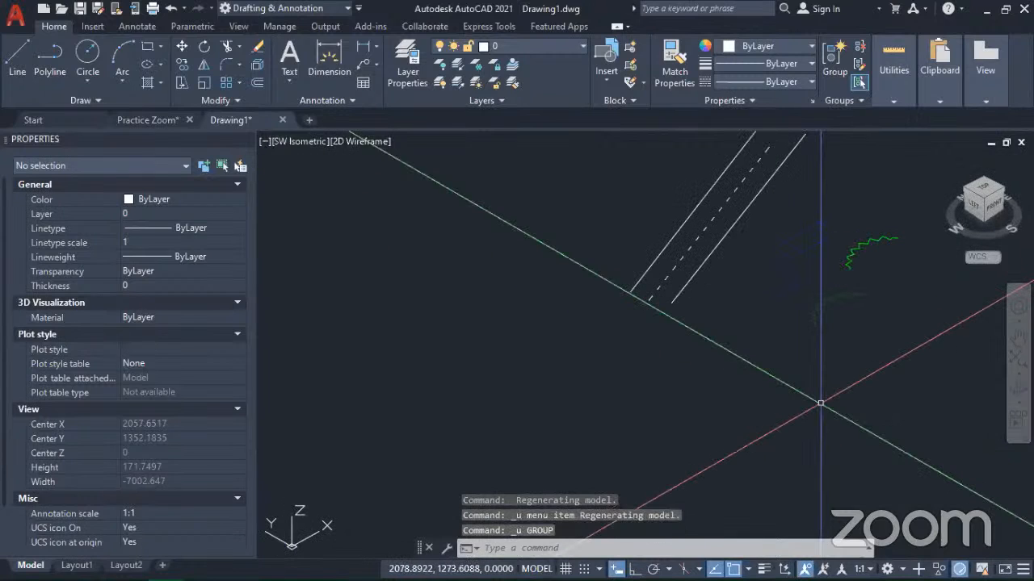
Step: Undo the latest view changes back to the Top view, then view the shapes from the southwest isometric direction
key(ctrl+z)
key(ctrl+z)
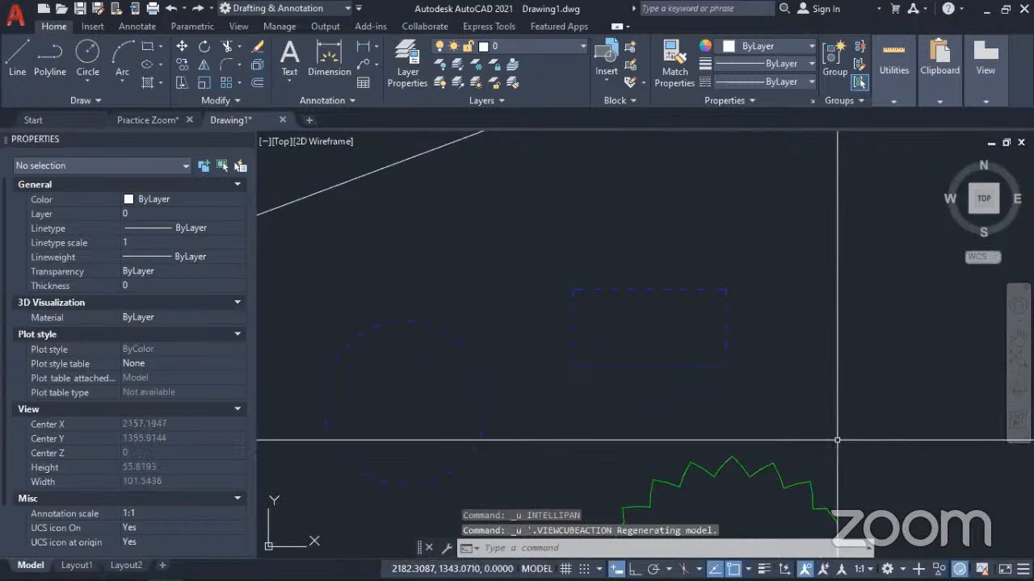
middle_drag(438, 305, 630, 262)
scroll(631, 262, down, 2)
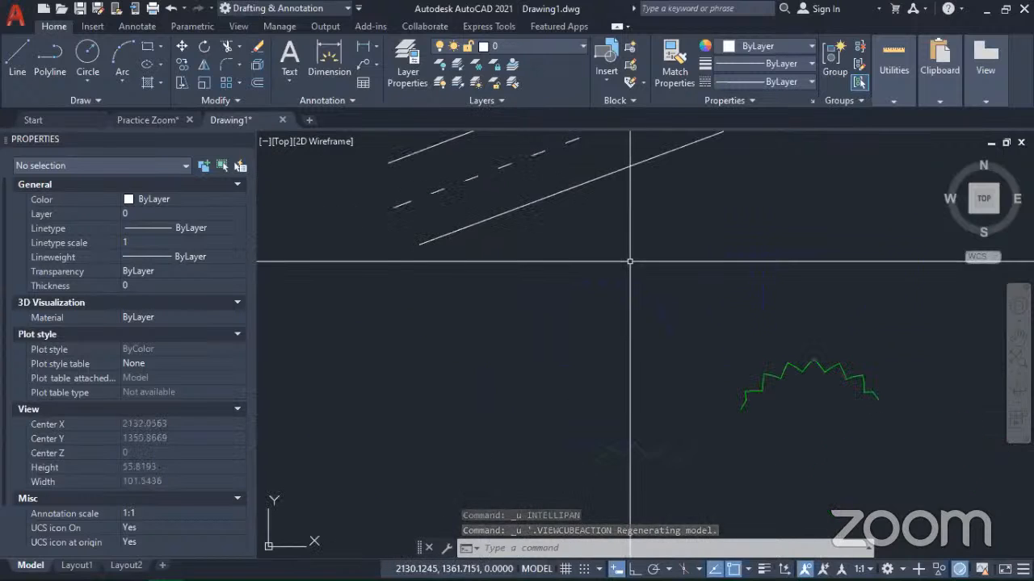
click(969, 211)
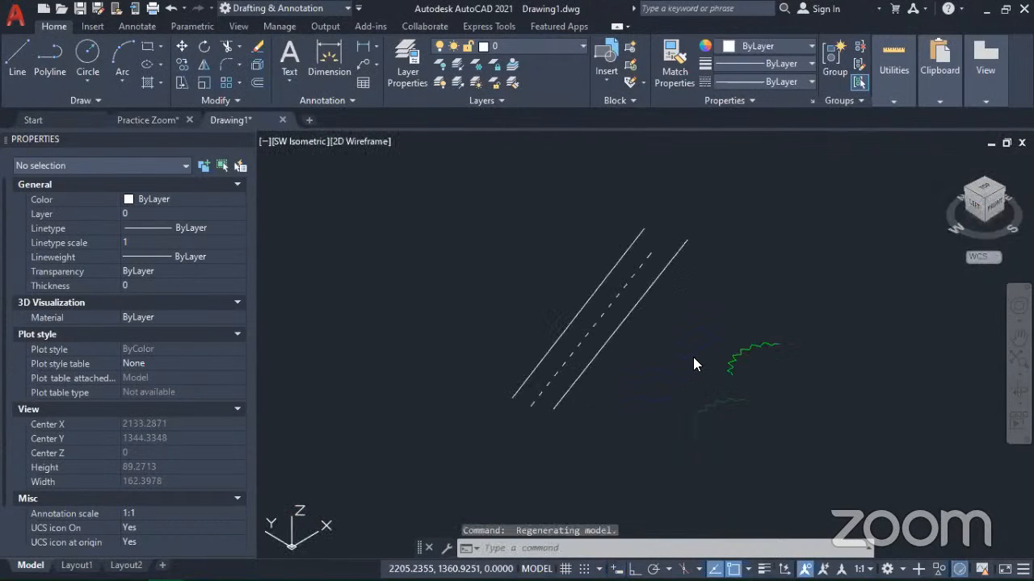
scroll(693, 357, up, 2)
mouse_move(679, 372)
middle_down()
mouse_move(669, 383)
mouse_move(622, 329)
middle_up()
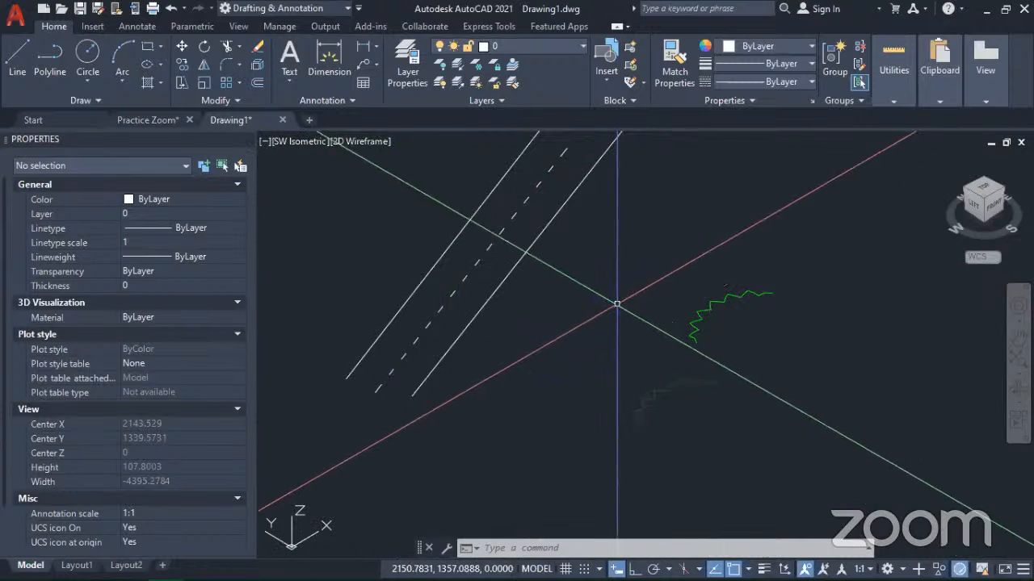
Step: Copy the blue dashed rectangle to the empty area beyond the green zigzag arc
click(619, 305)
click(604, 278)
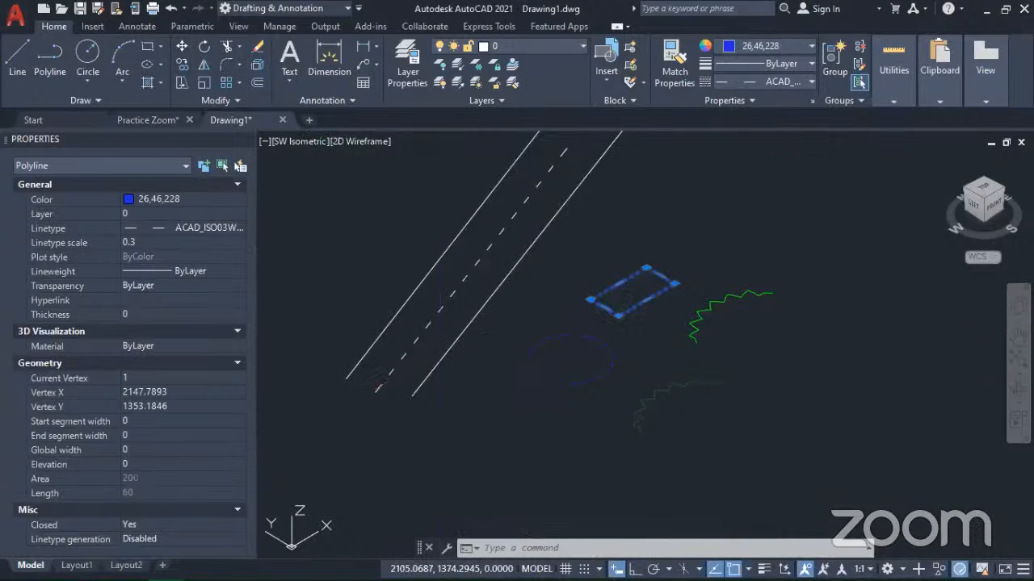
text(co)
key(Return)
click(637, 286)
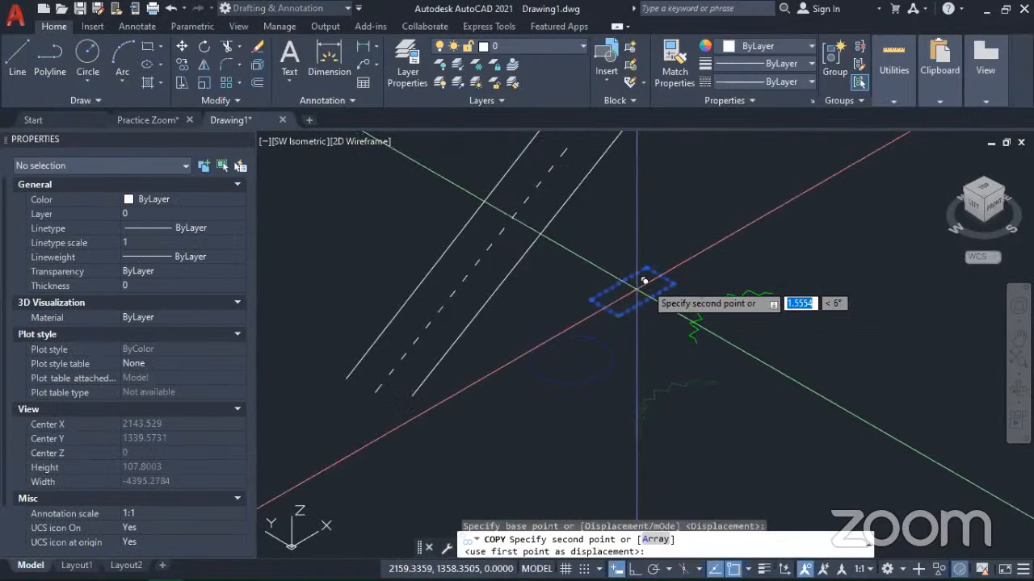
click(807, 235)
key(Return)
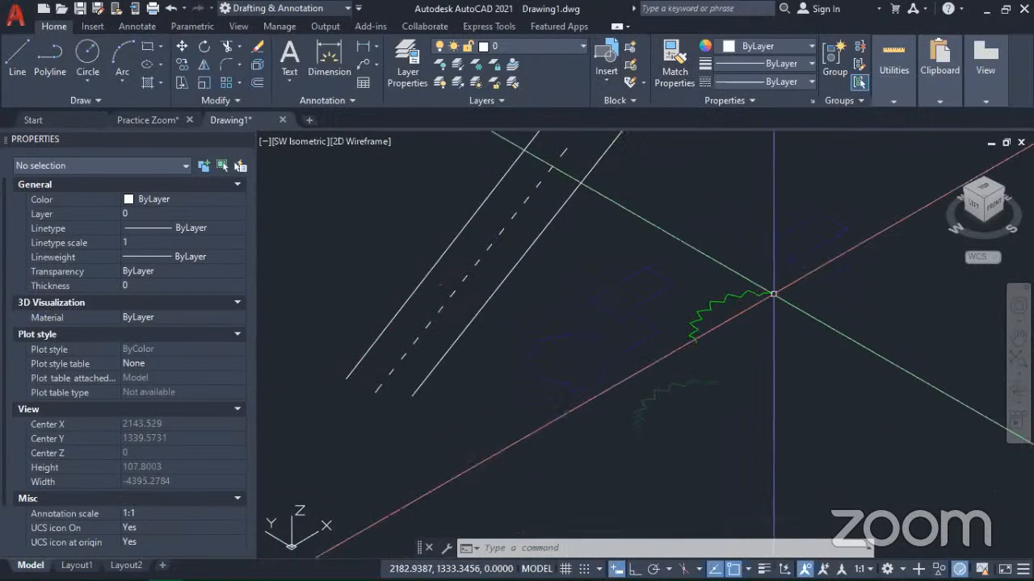
Step: Set the copied rectangle's lineweight to 1.40 mm and turn on the lineweight display
click(784, 238)
click(749, 201)
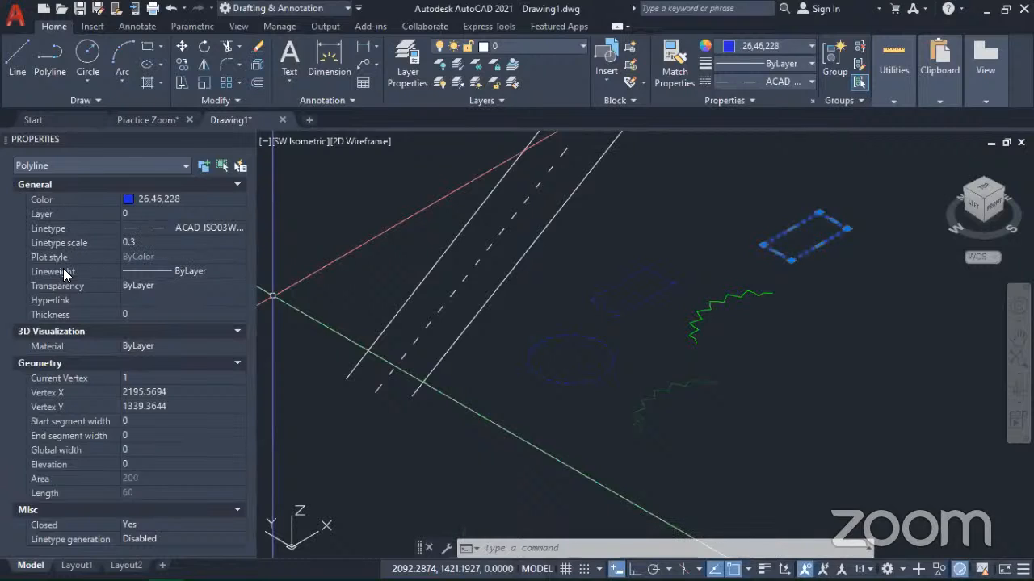
click(211, 271)
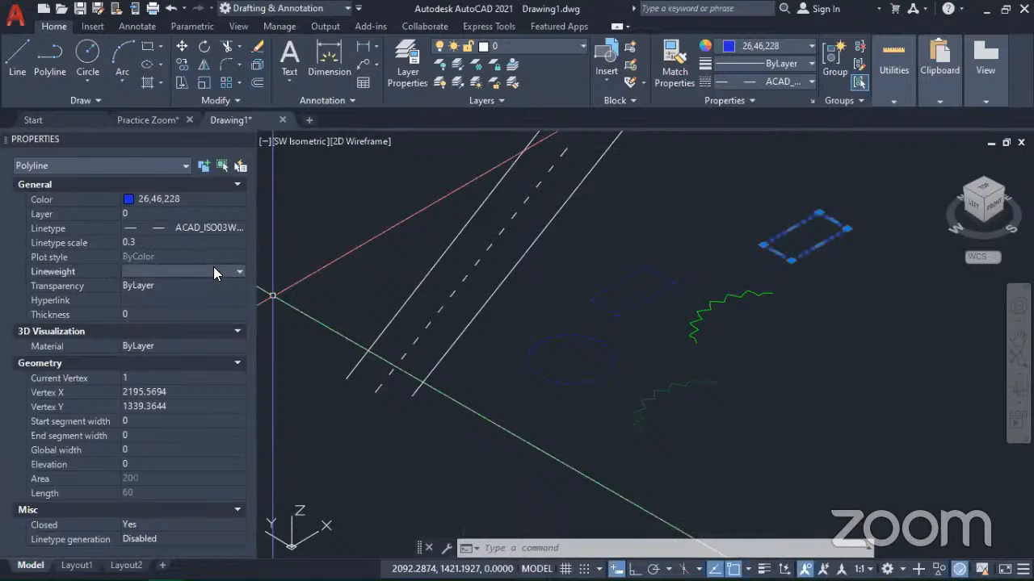
click(239, 271)
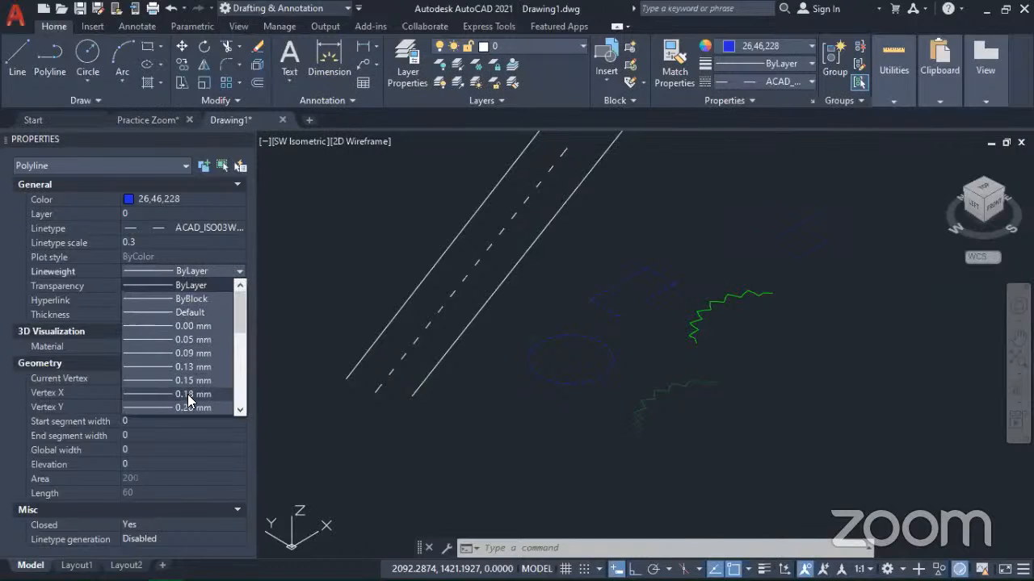
scroll(187, 389, down, 2)
scroll(189, 383, down, 3)
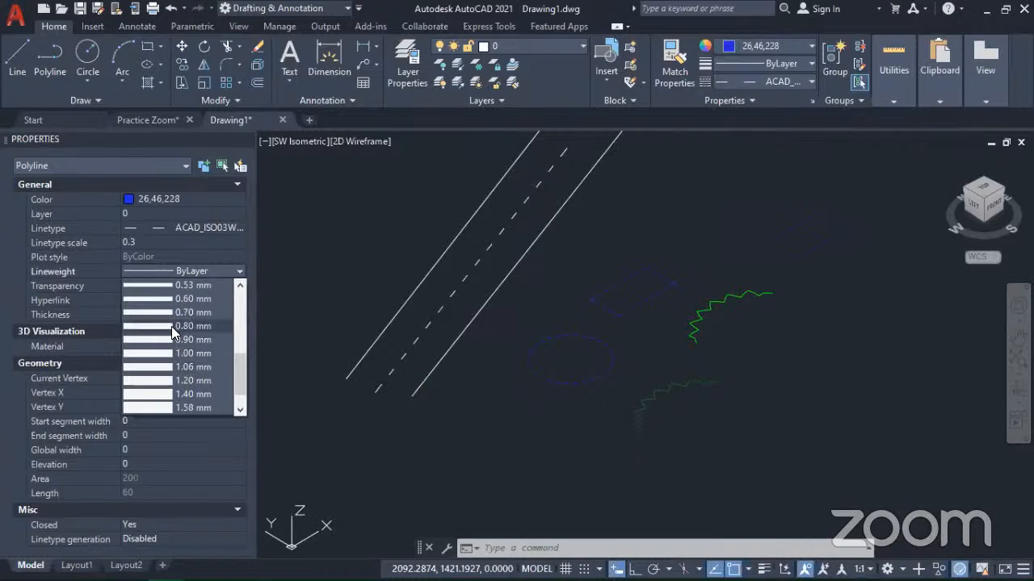
click(169, 393)
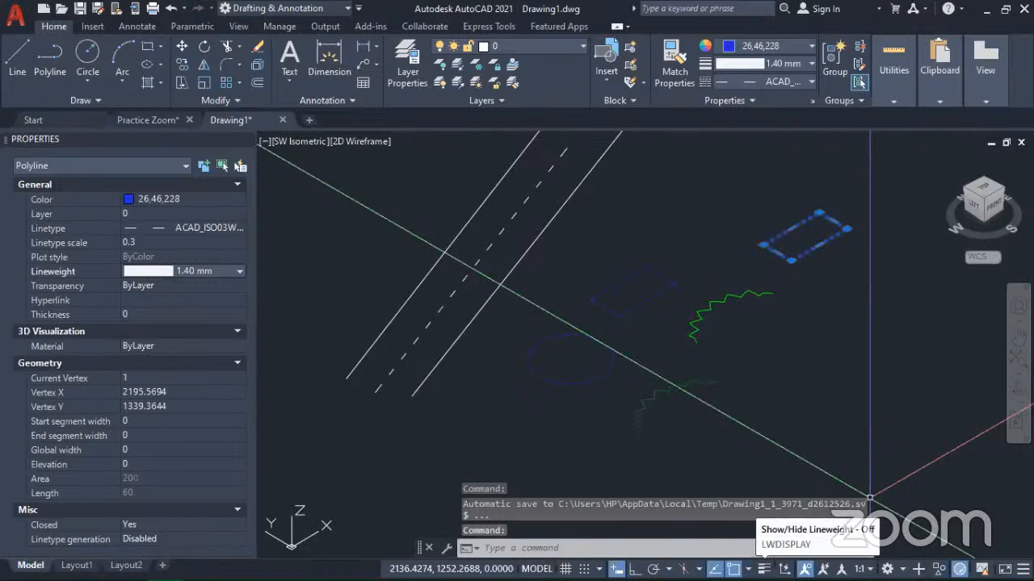
click(763, 568)
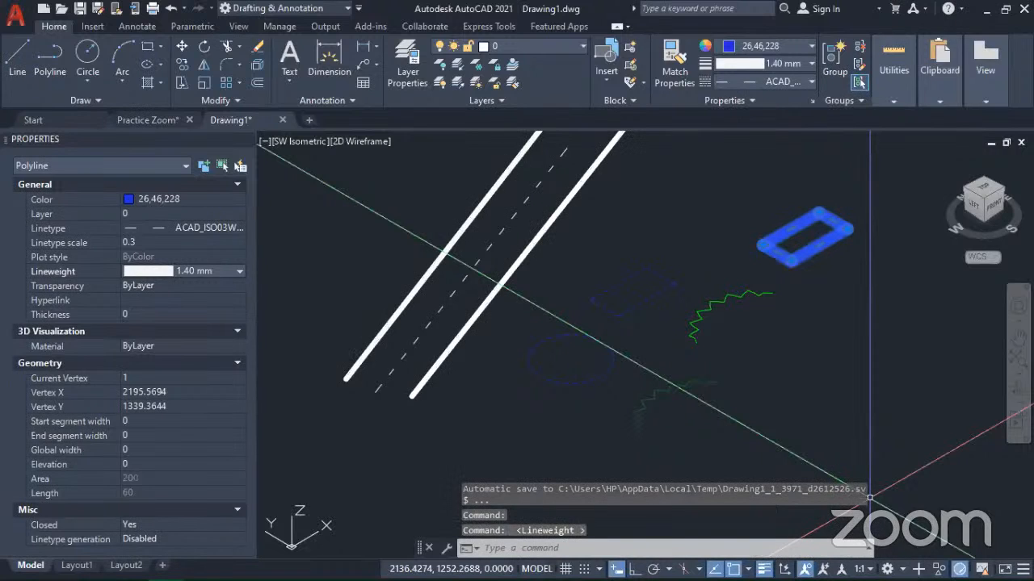
Step: Set the copied rectangle's lineweight to 0.40 mm, deselect it and inspect its outline up close
click(229, 269)
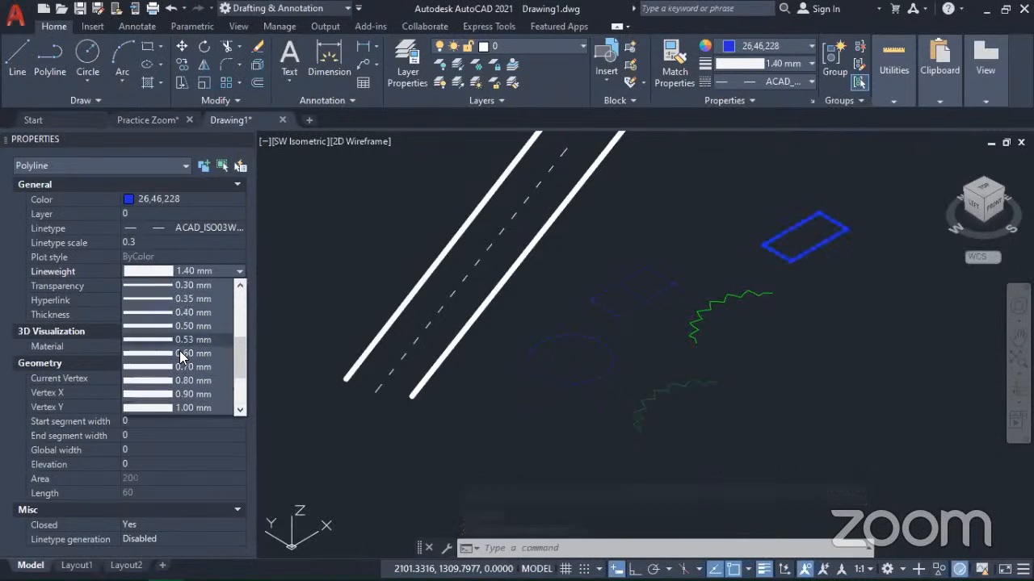
scroll(178, 365, up, 2)
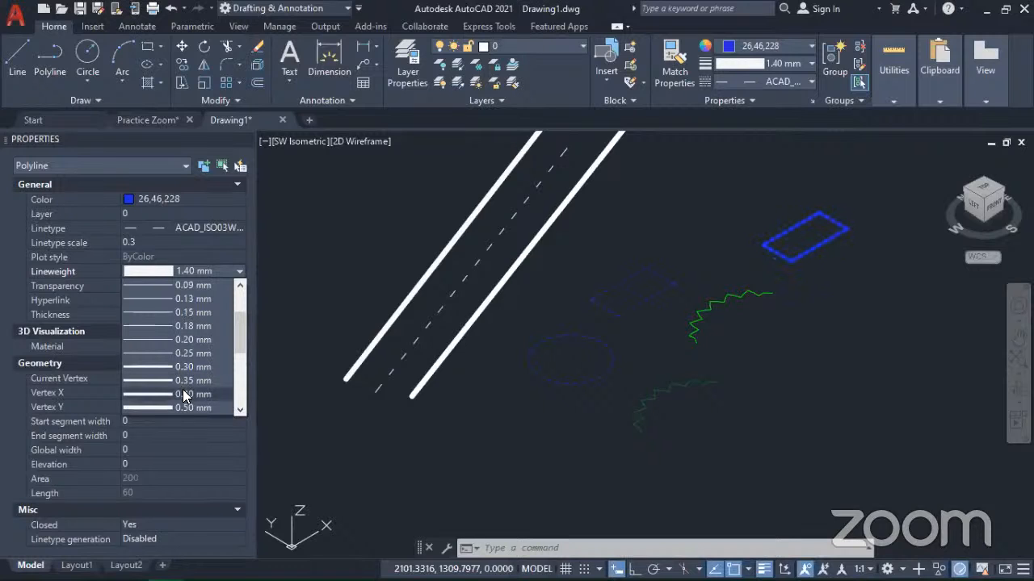
click(184, 394)
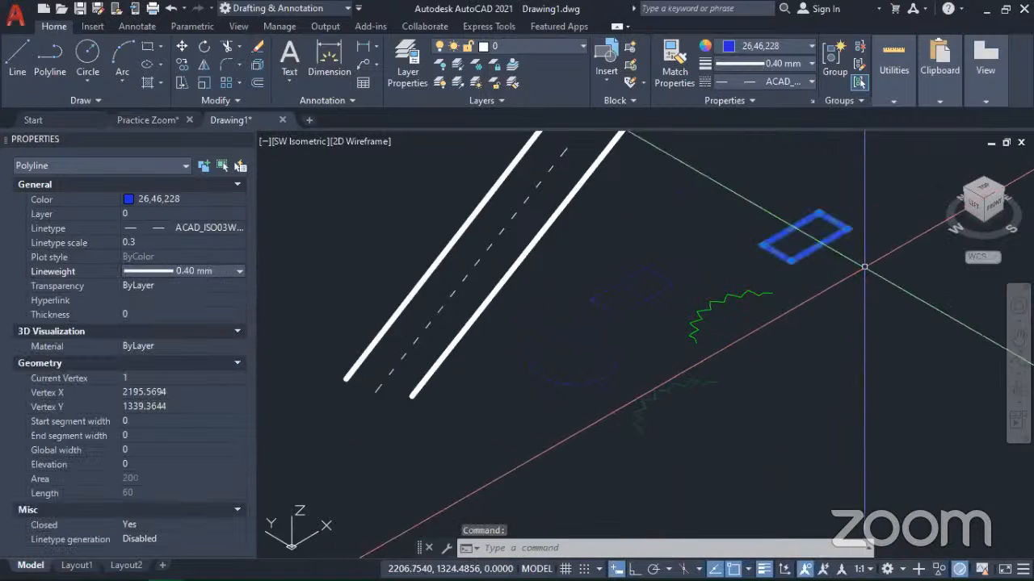
scroll(820, 232, up, 5)
key(Escape)
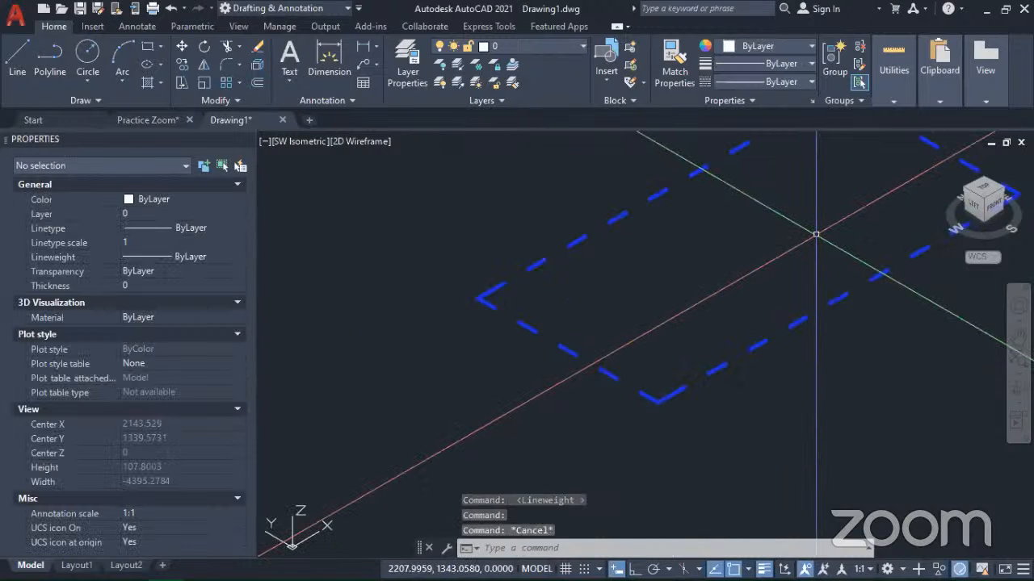
scroll(814, 235, down, 2)
scroll(775, 266, down, 2)
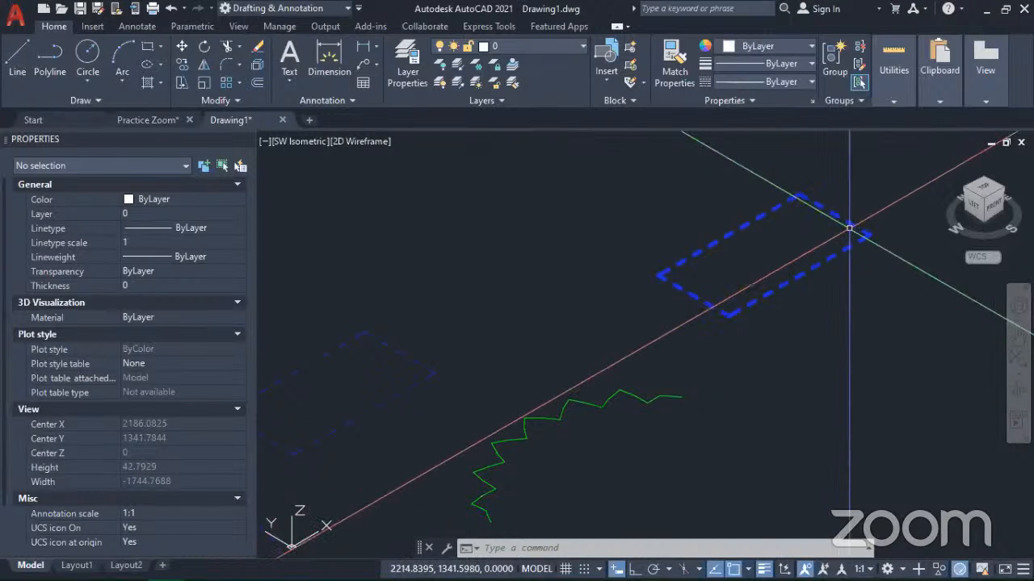
Step: Examine the heavier rectangle in the Top view and again from the southwest isometric direction
click(981, 188)
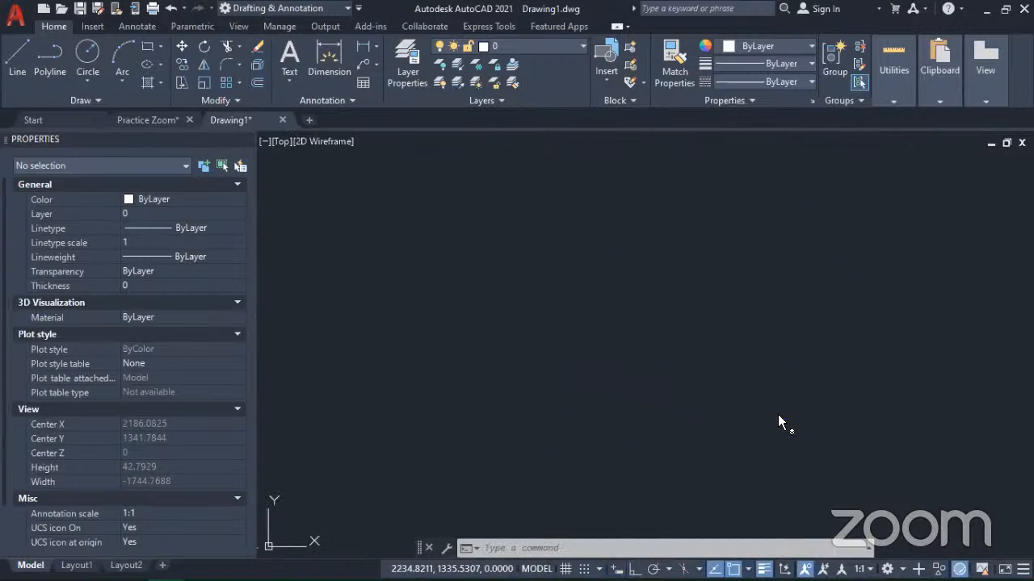
scroll(791, 405, up, 8)
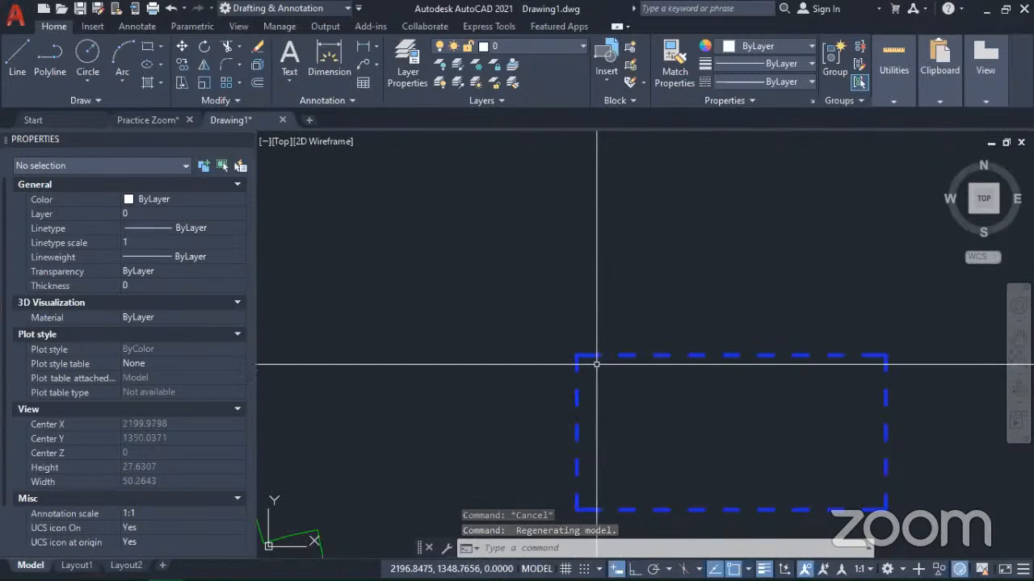
click(966, 212)
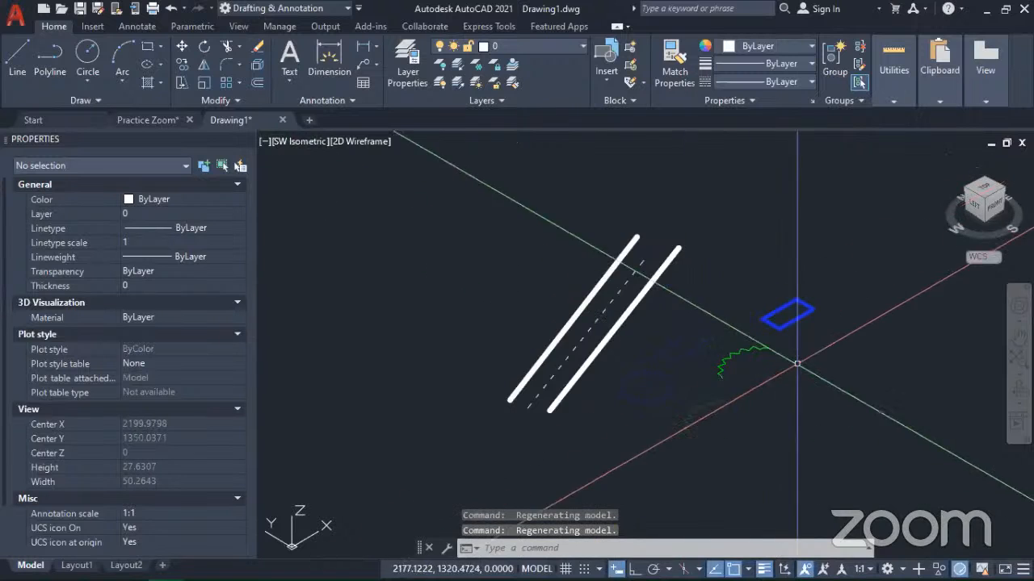
scroll(787, 327, up, 5)
scroll(530, 368, up, 2)
scroll(754, 343, up, 4)
scroll(731, 448, down, 6)
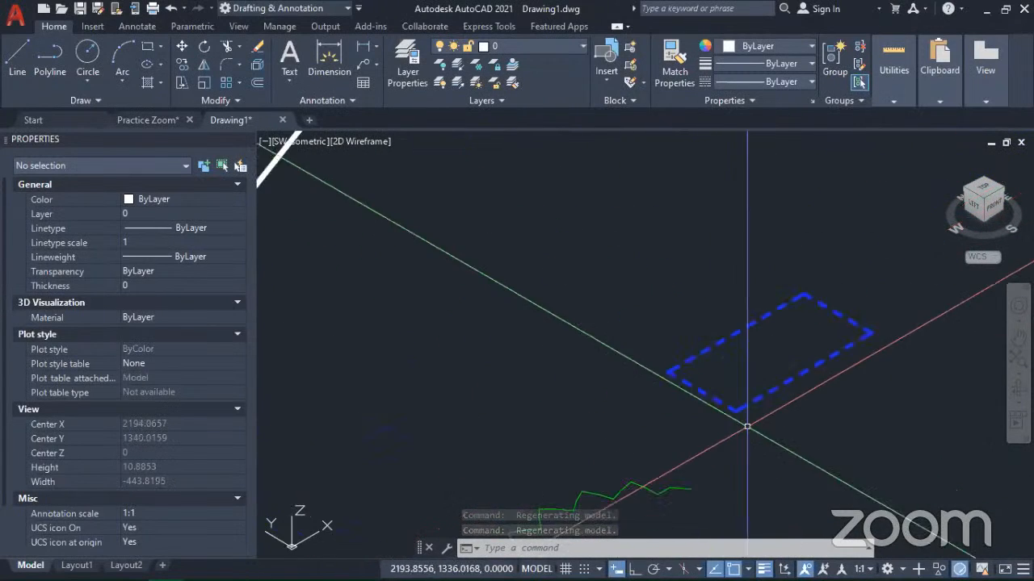
Step: Set the original thin-lined blue rectangle's thickness to 10
middle_drag(532, 434, 654, 380)
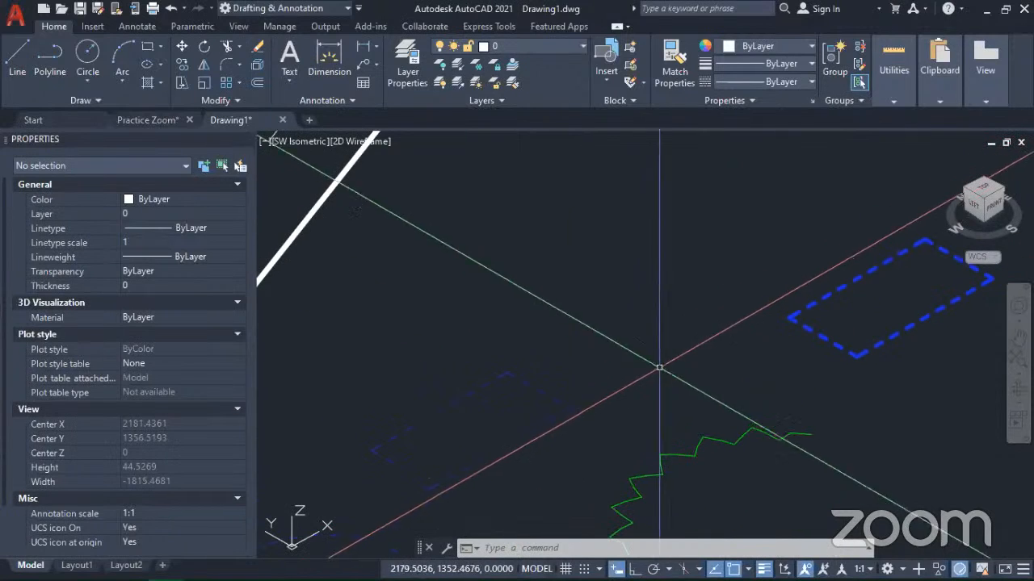
click(571, 427)
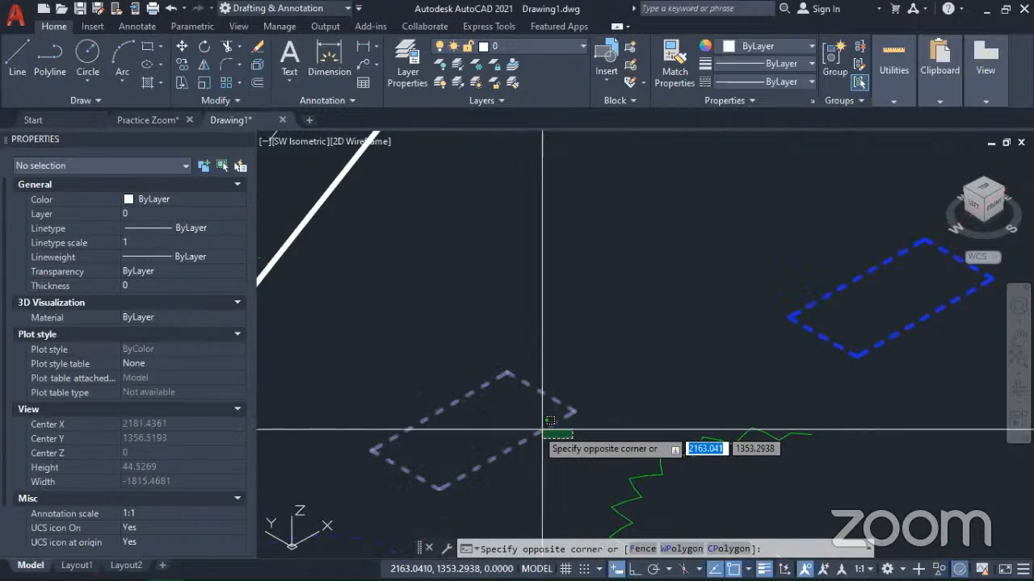
click(517, 420)
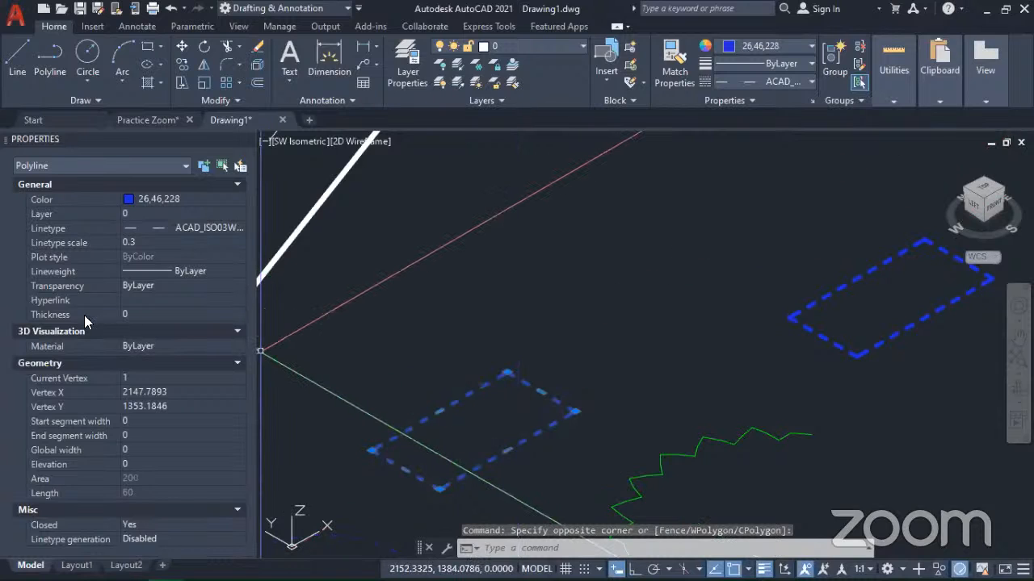
click(160, 314)
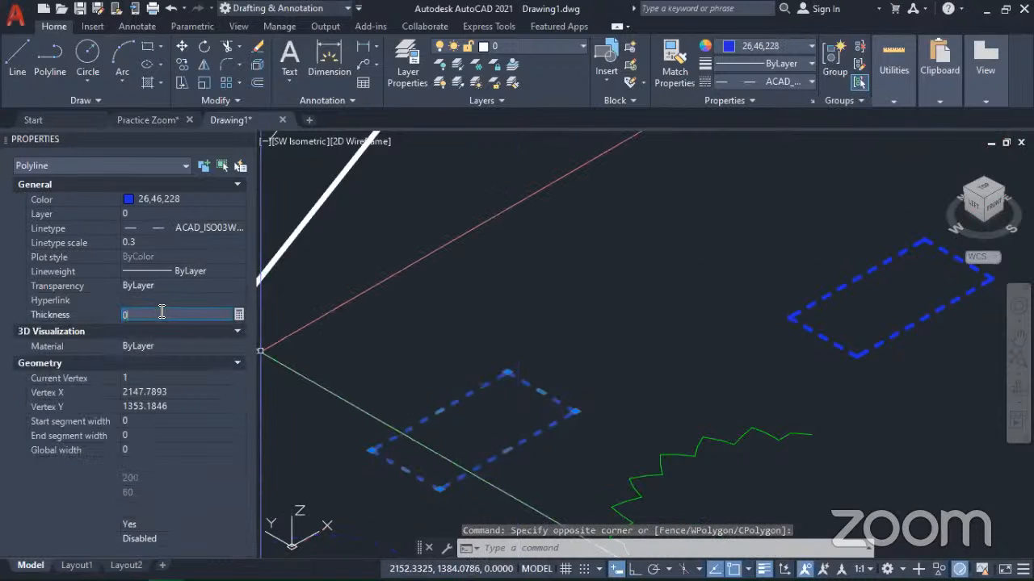
text(10)
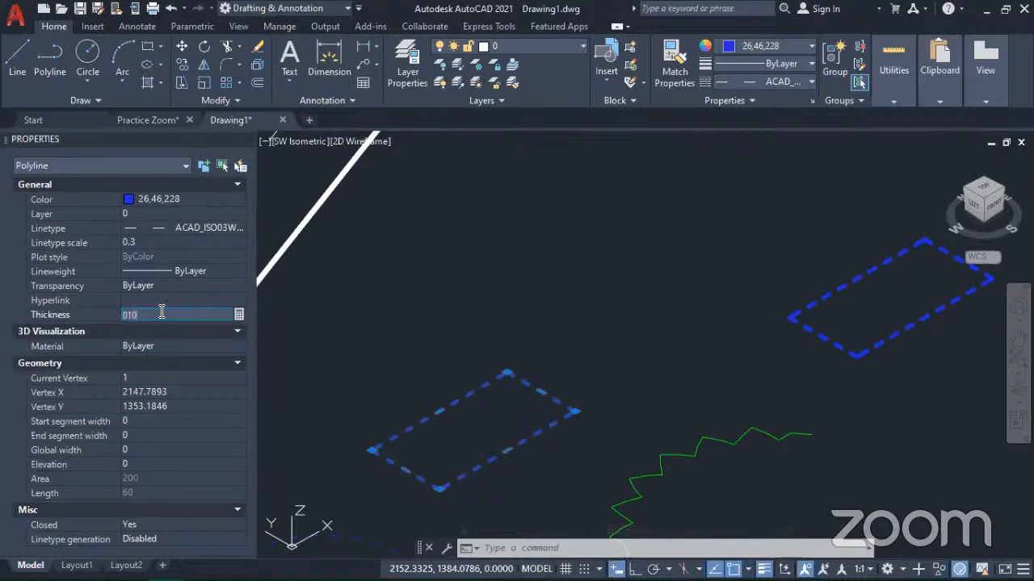
key(Return)
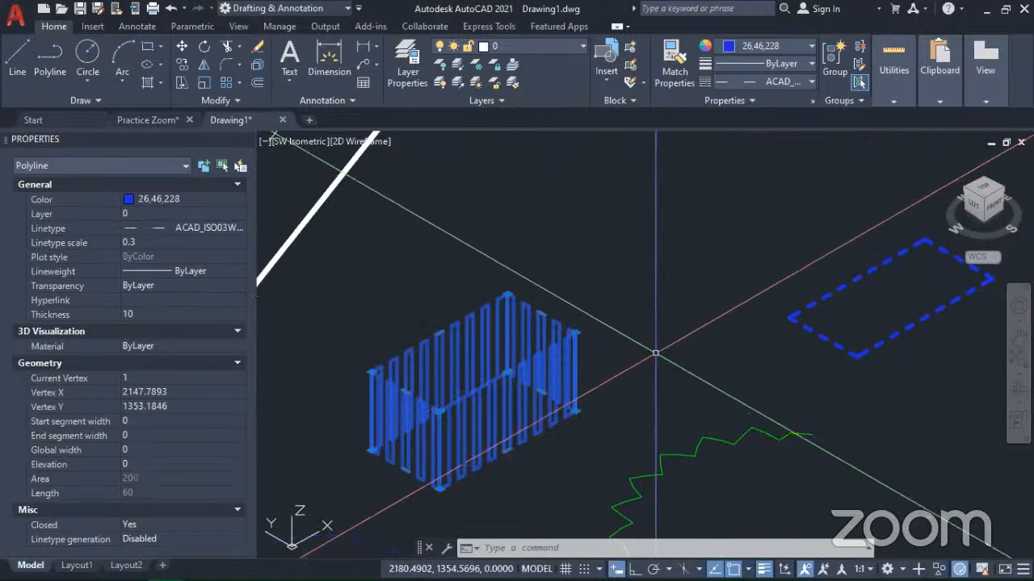
Step: Collapse the 3D Visualization properties of the thickened rectangle and deselect it
scroll(634, 323, down, 2)
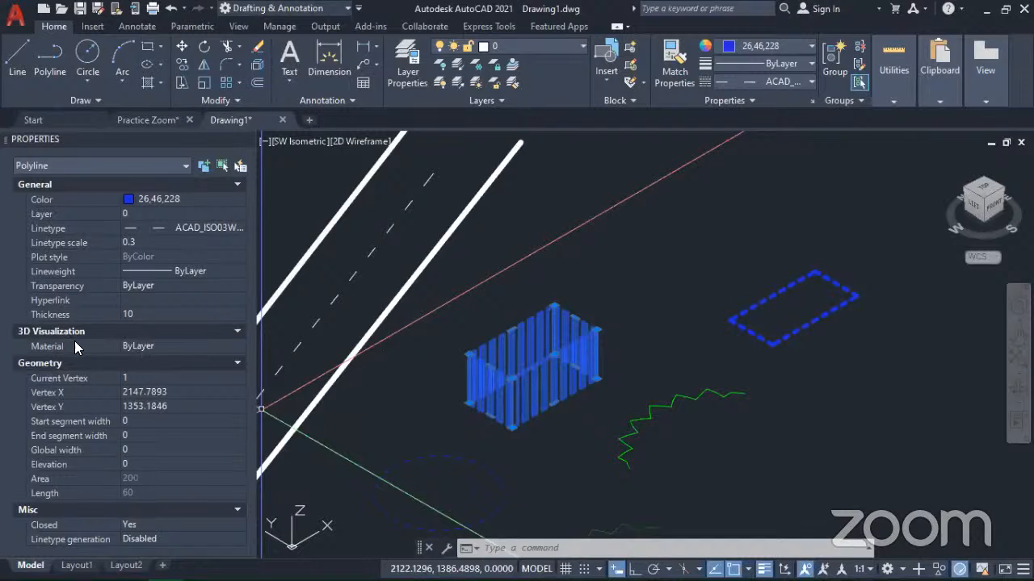
click(236, 332)
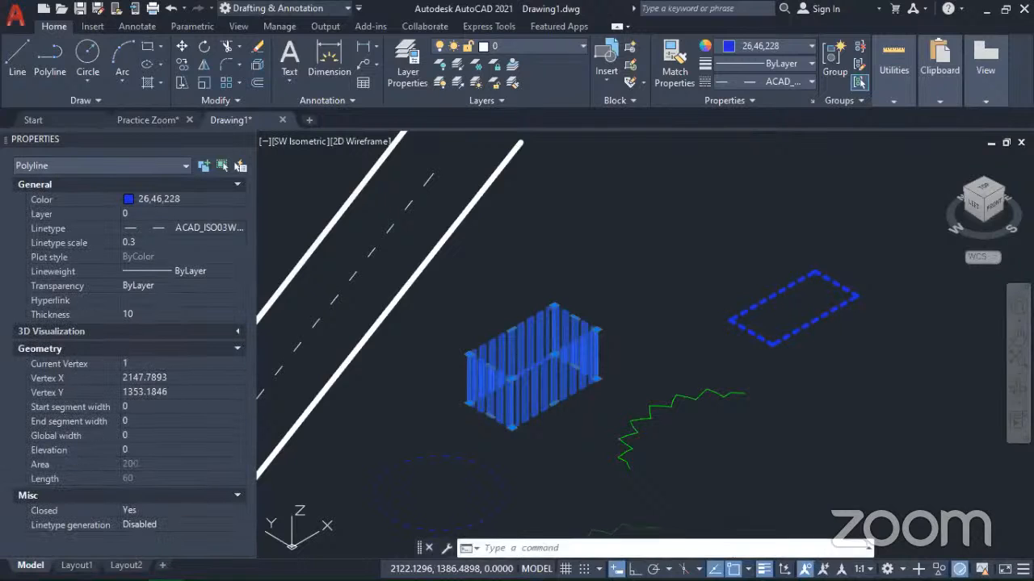
key(Escape)
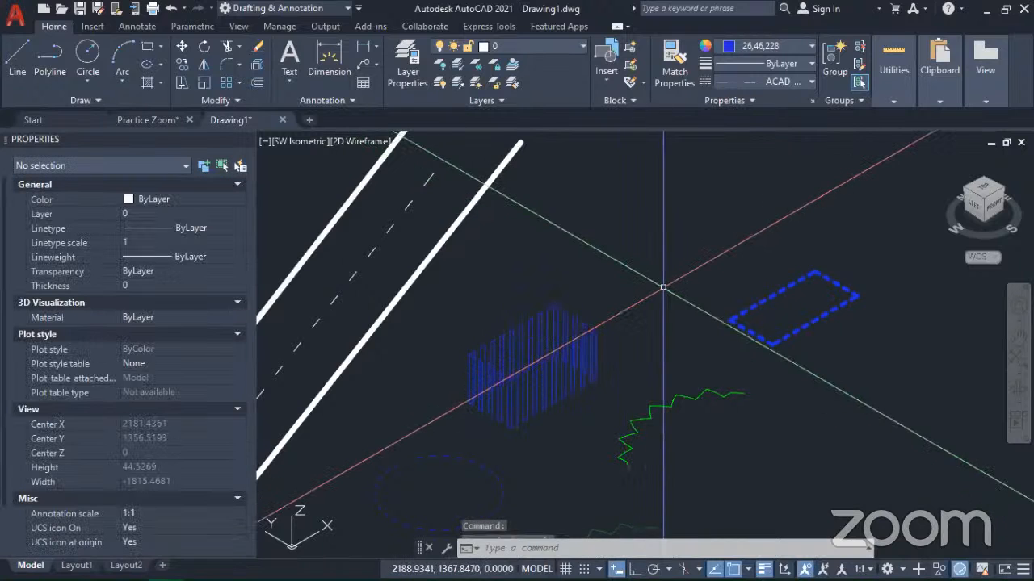
key(Escape)
key(Escape)
Step: Select the blue circle and collapse its 3D Visualization properties to examine its geometry values
scroll(623, 291, down, 3)
scroll(582, 359, up, 5)
middle_drag(581, 359, 697, 339)
click(602, 319)
click(561, 307)
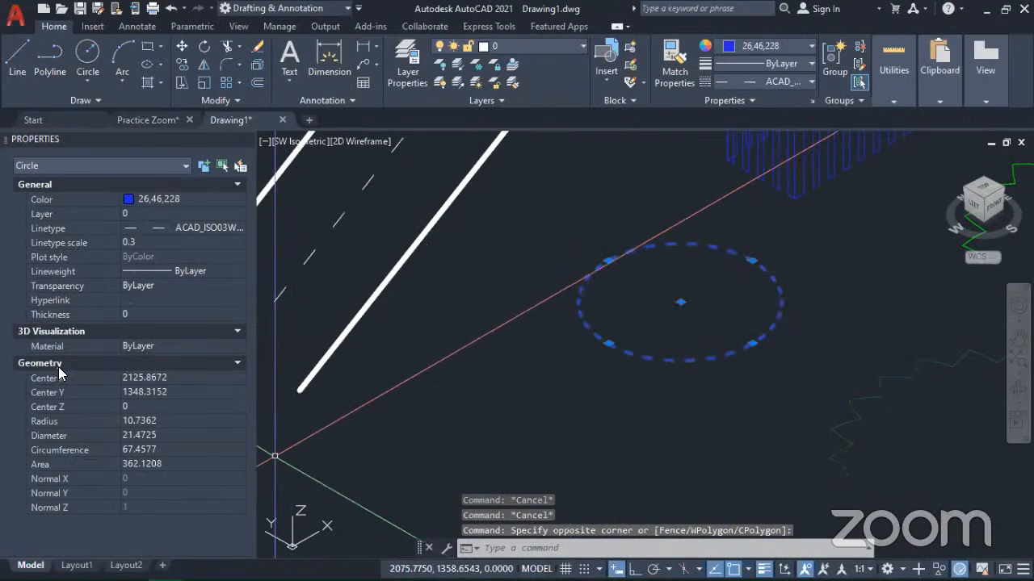
click(232, 331)
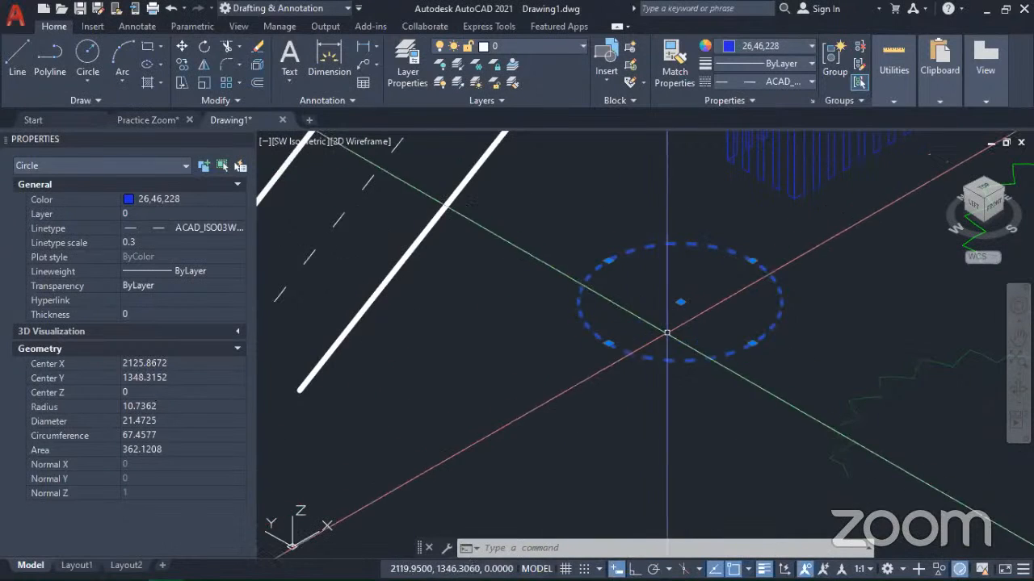
scroll(635, 399, down, 5)
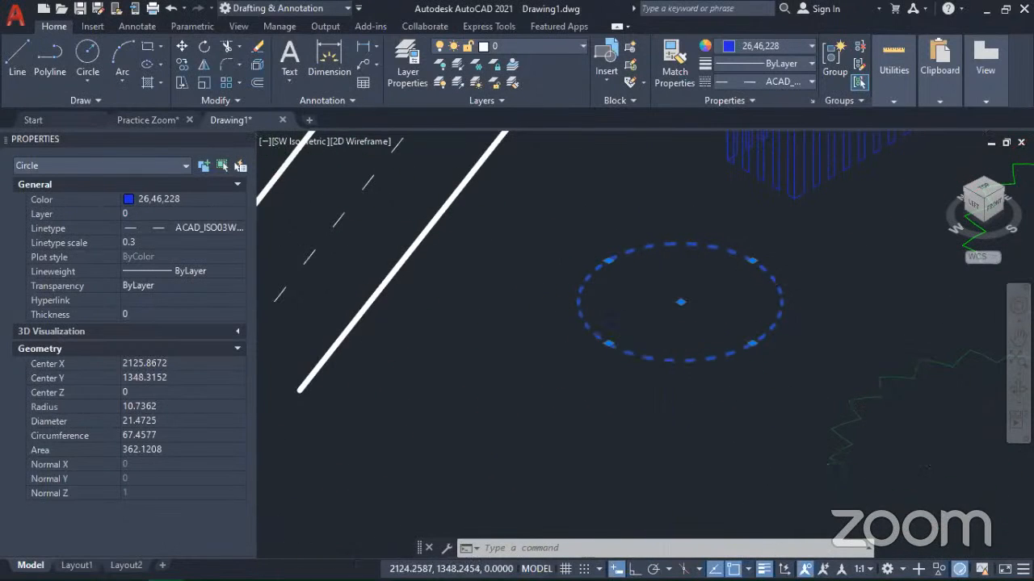
scroll(638, 315, up, 3)
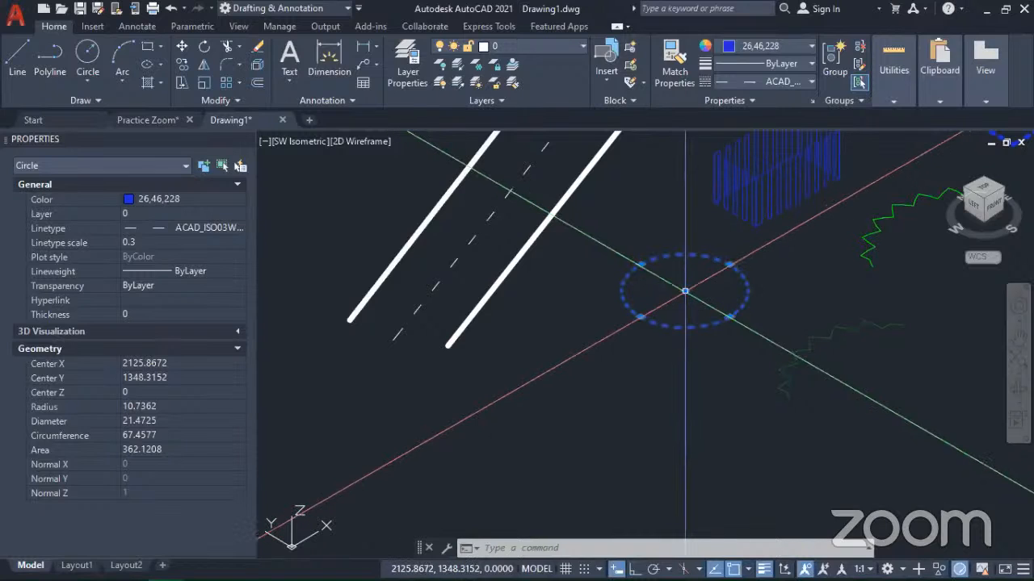
Step: Set the selected blue circle's radius to 15
click(155, 407)
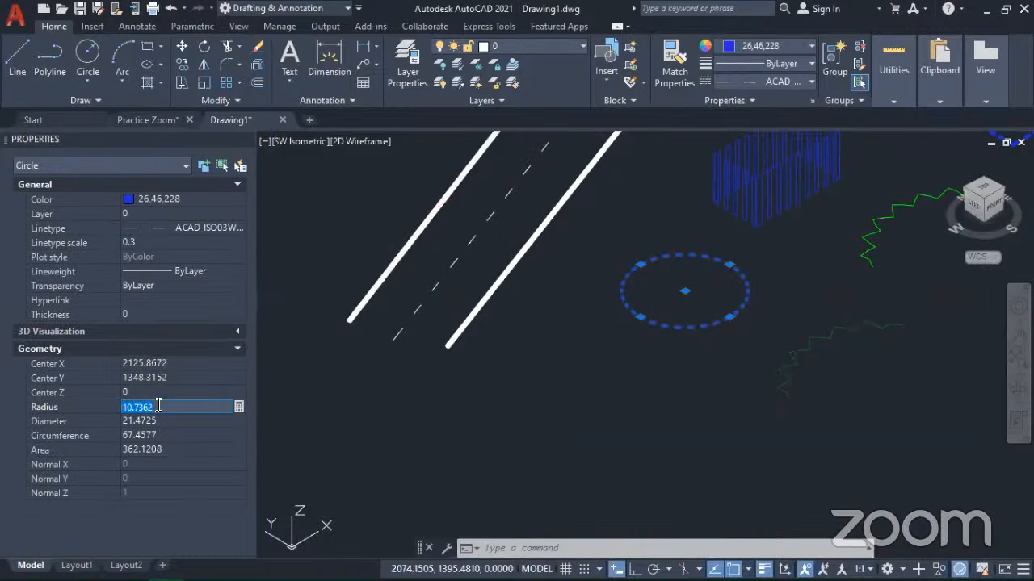
text(15)
key(Tab)
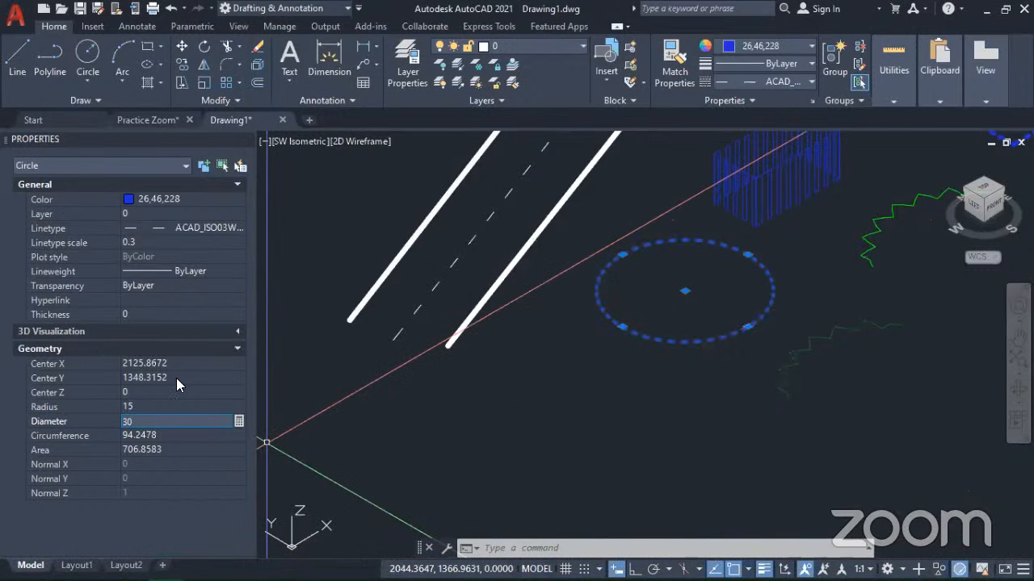
click(219, 348)
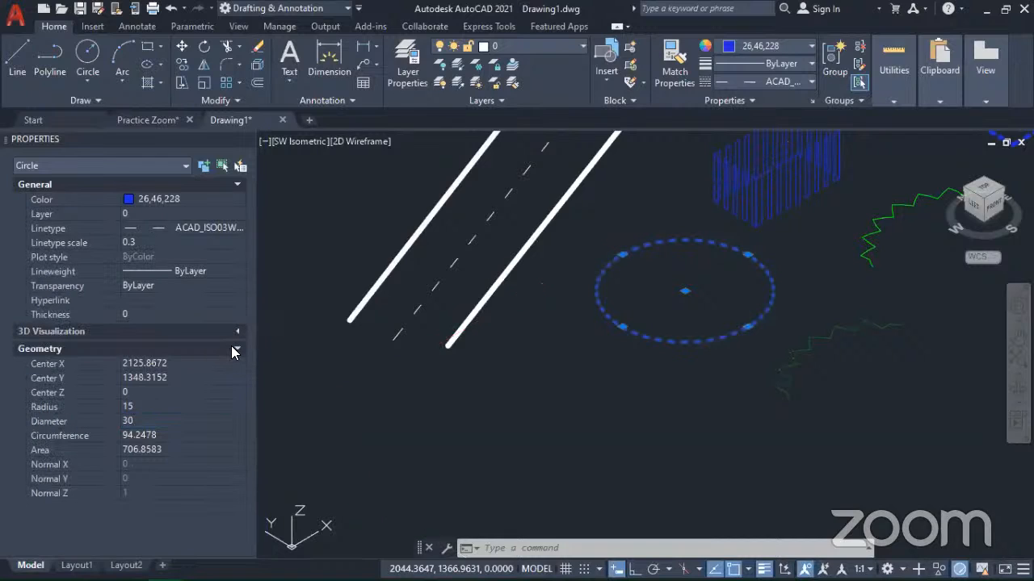
Step: Collapse the Geometry and General property groups of the selected circle
click(236, 350)
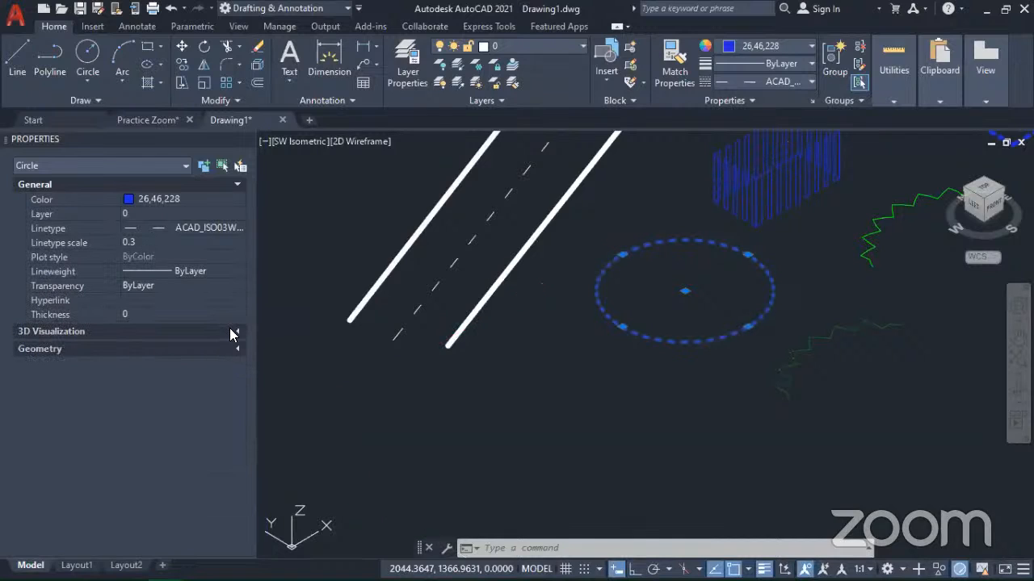
click(237, 185)
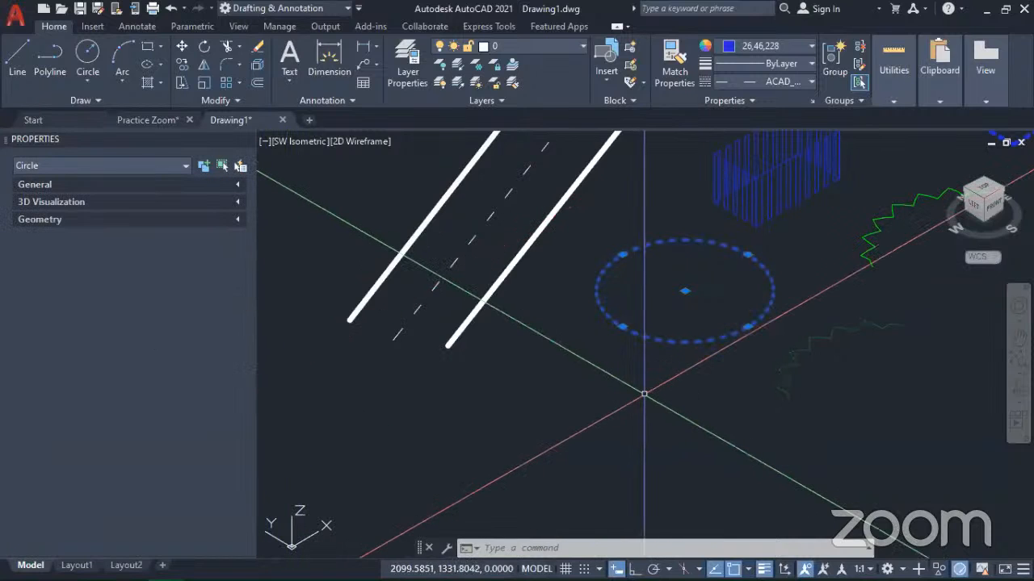
scroll(670, 406, down, 3)
mouse_move(714, 393)
middle_down()
mouse_move(473, 485)
mouse_move(591, 471)
middle_up()
scroll(642, 411, down, 3)
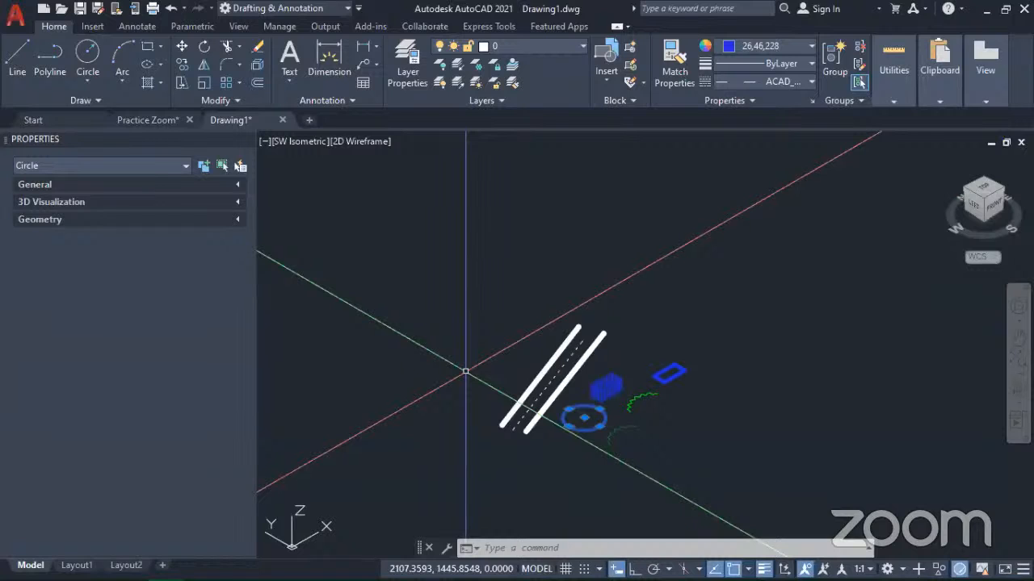
scroll(604, 415, up, 2)
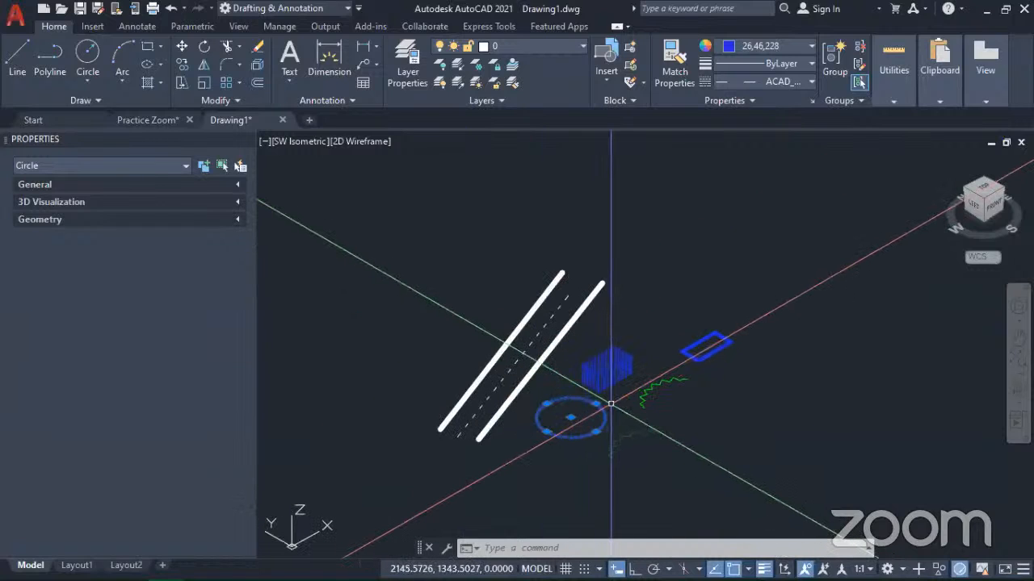